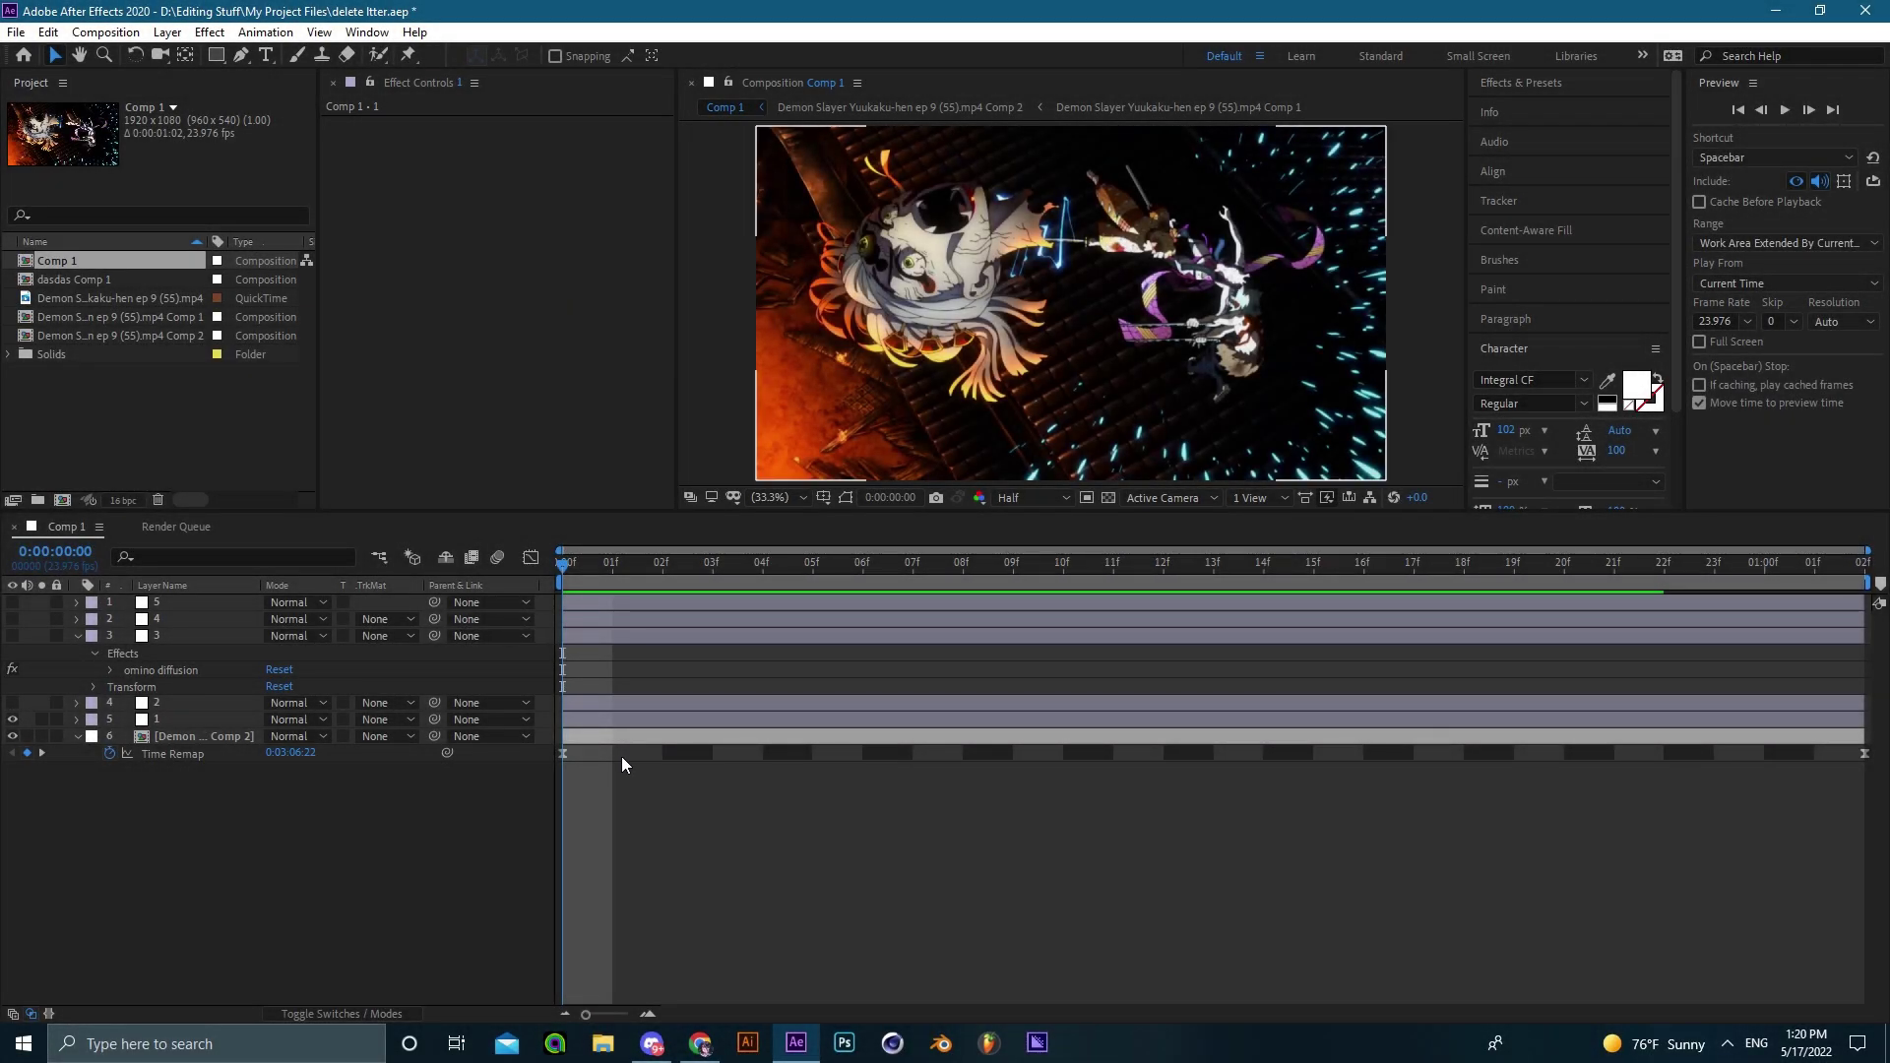
Preview the composition by scrubbing and playing it, and return the playhead to the first frame.
drag(596, 569, 546, 634)
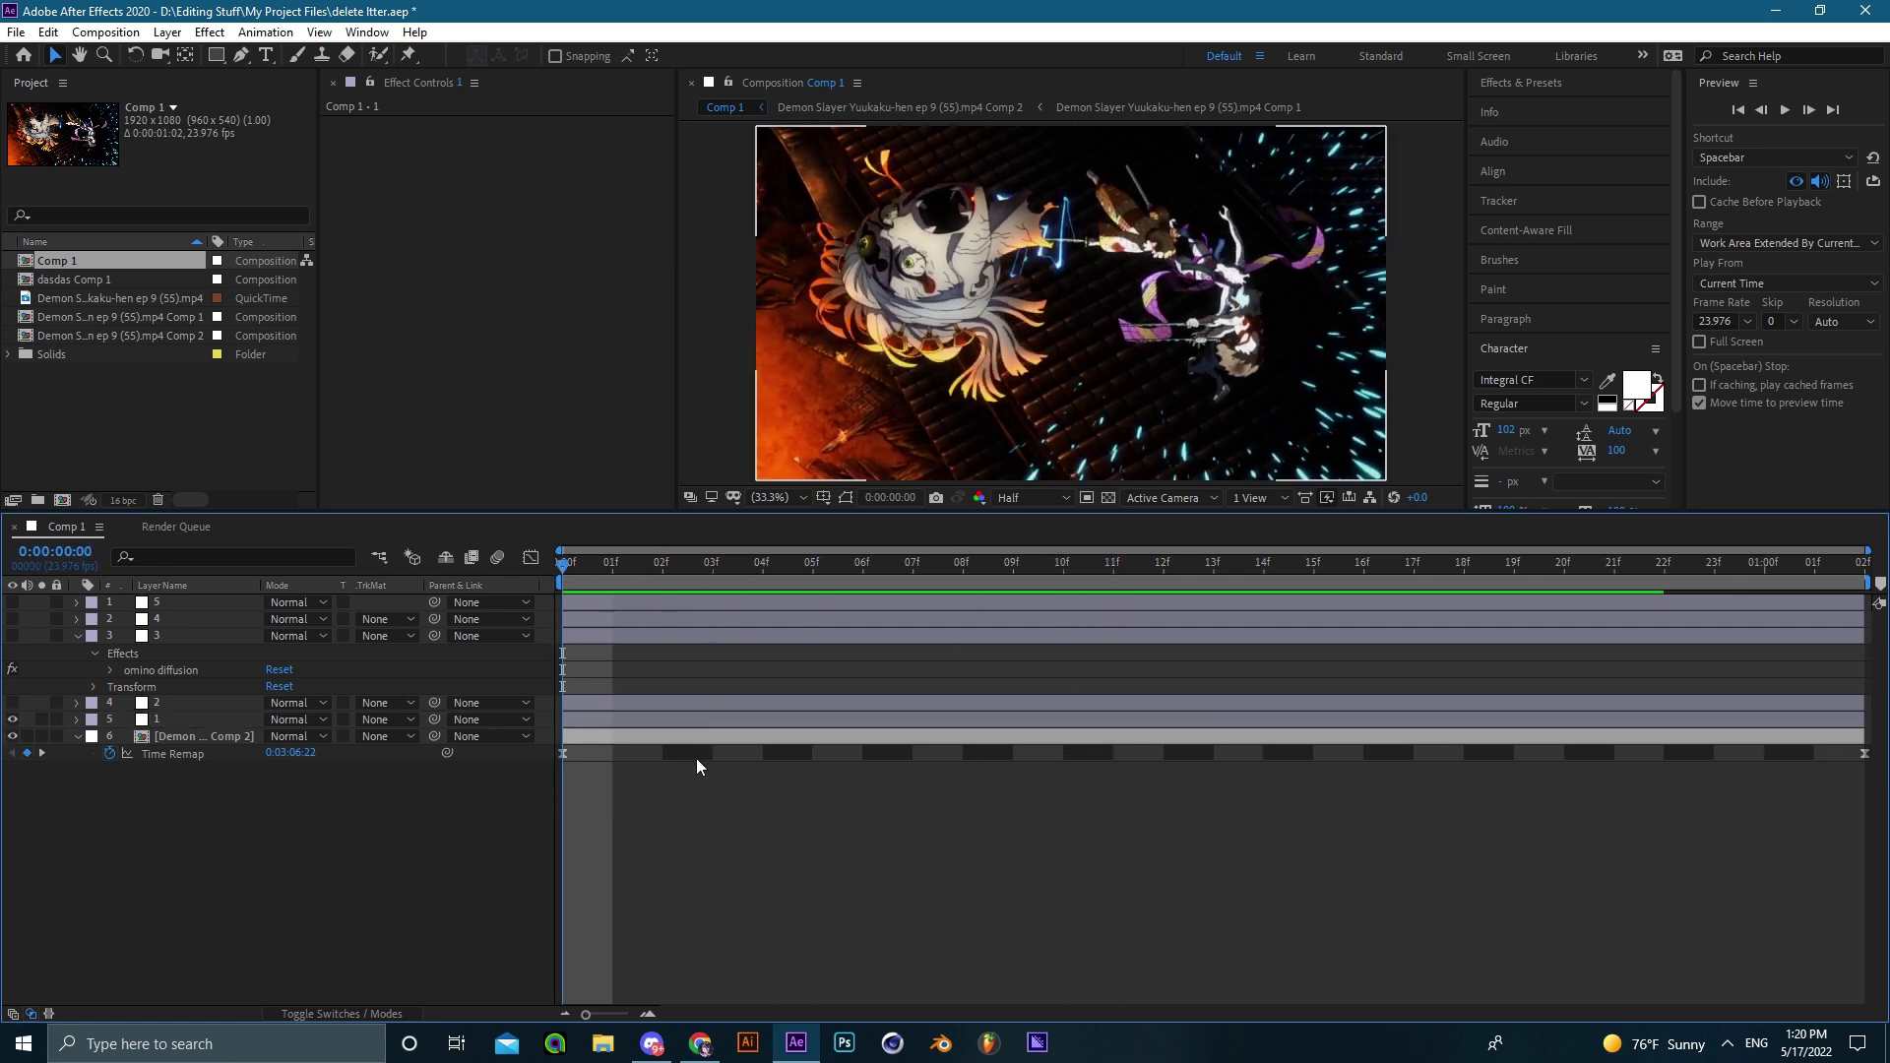
drag(594, 576, 765, 633)
key(Home)
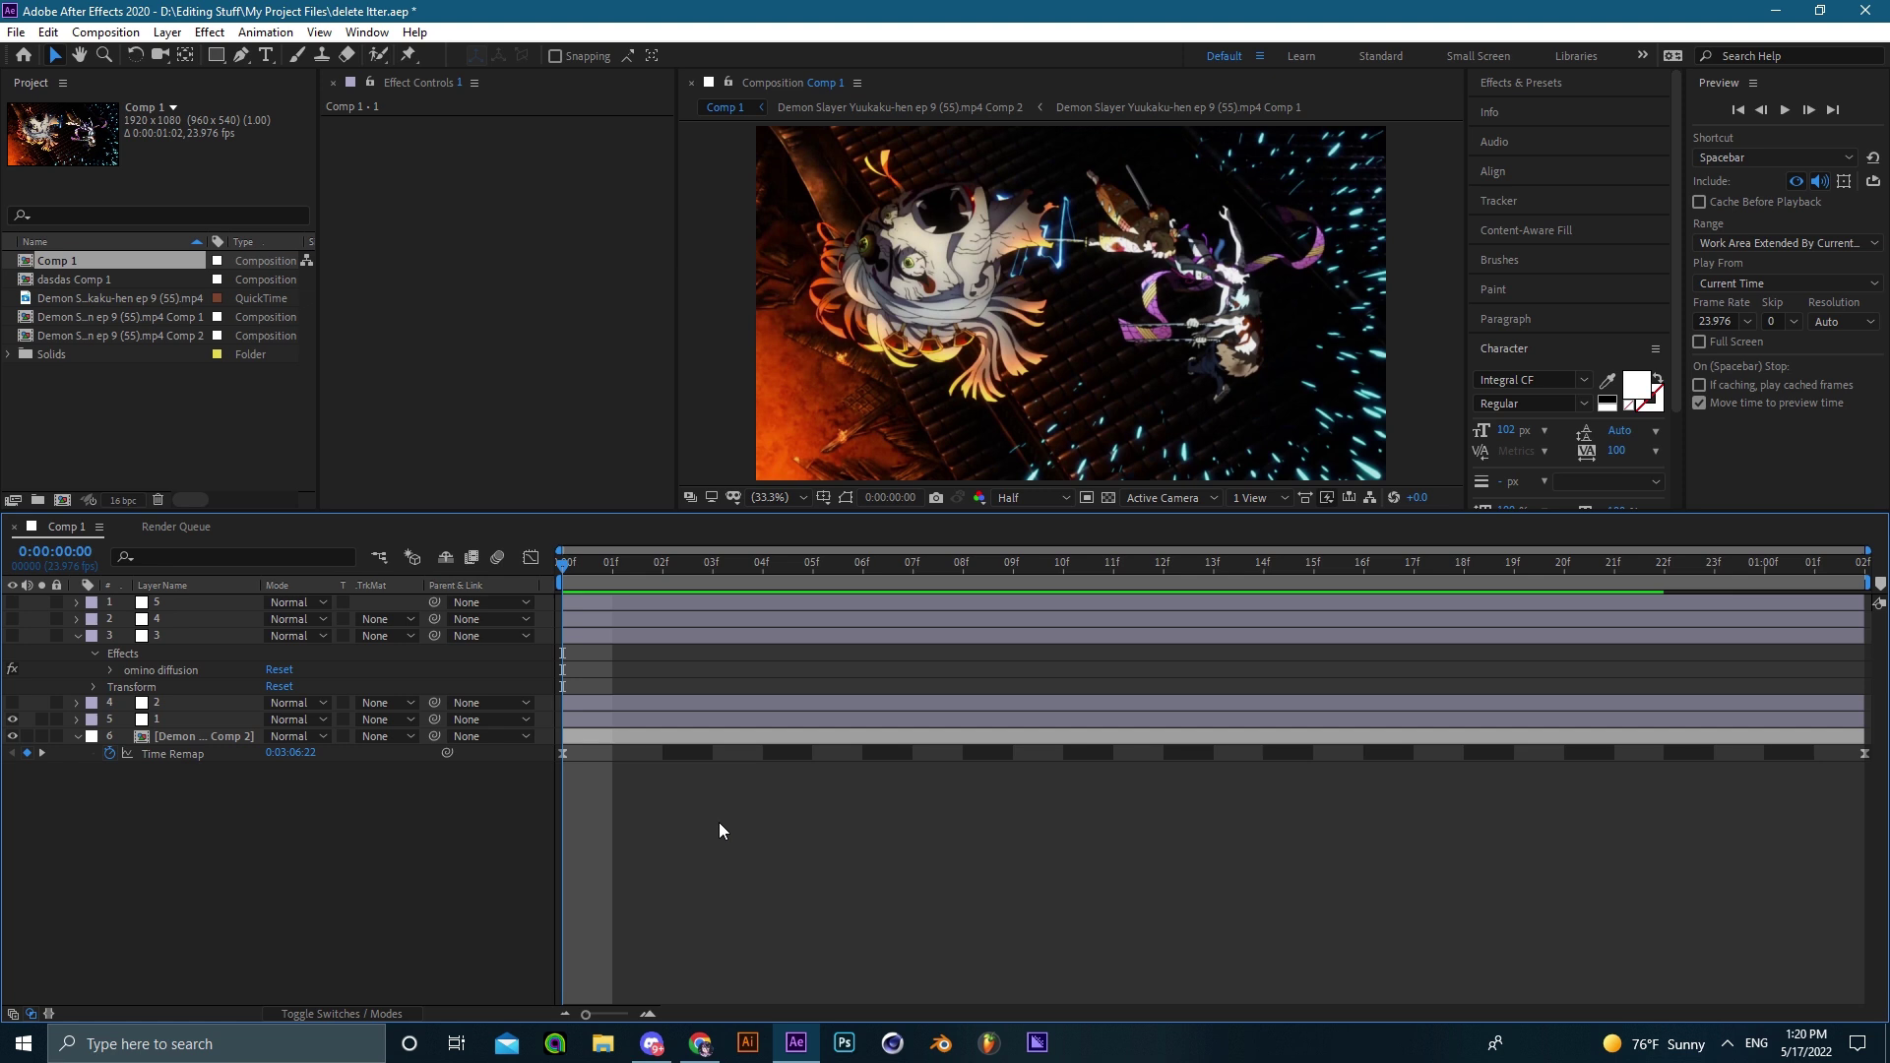
drag(717, 576, 474, 600)
drag(628, 577, 1166, 561)
key(space)
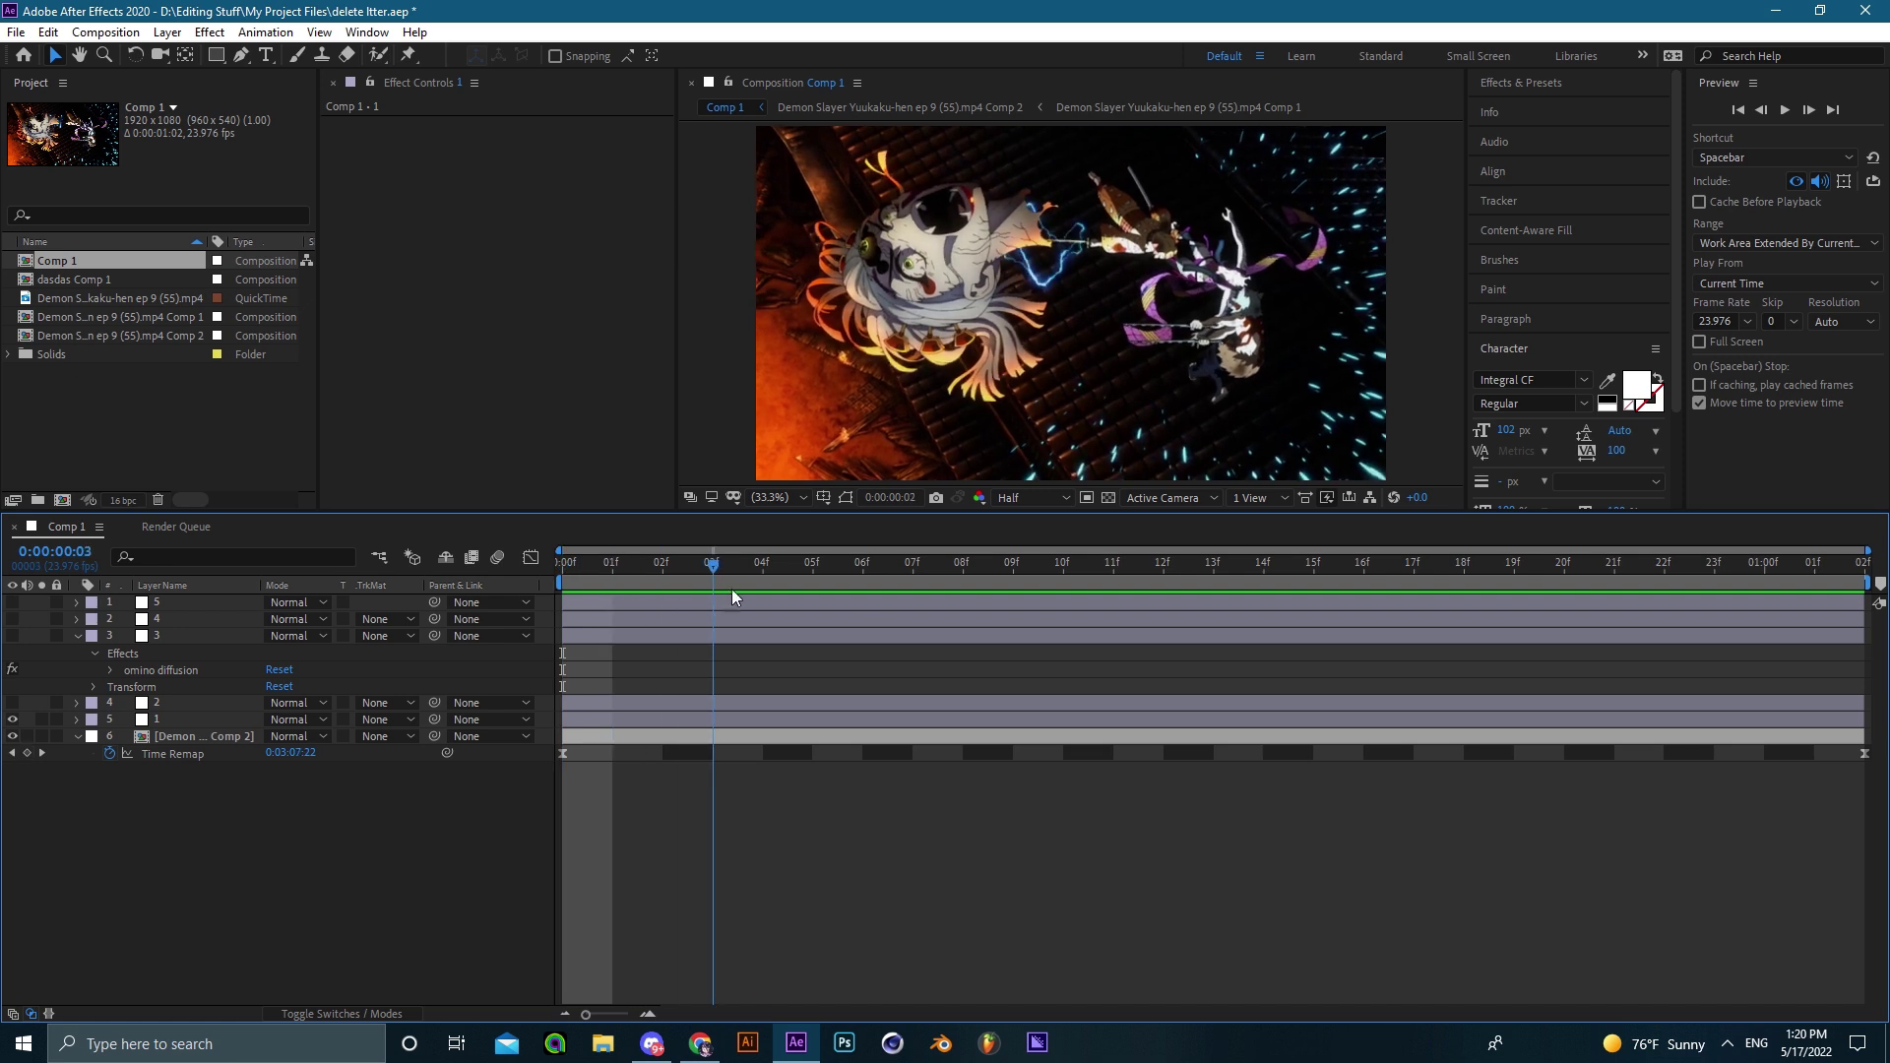
drag(730, 589, 522, 598)
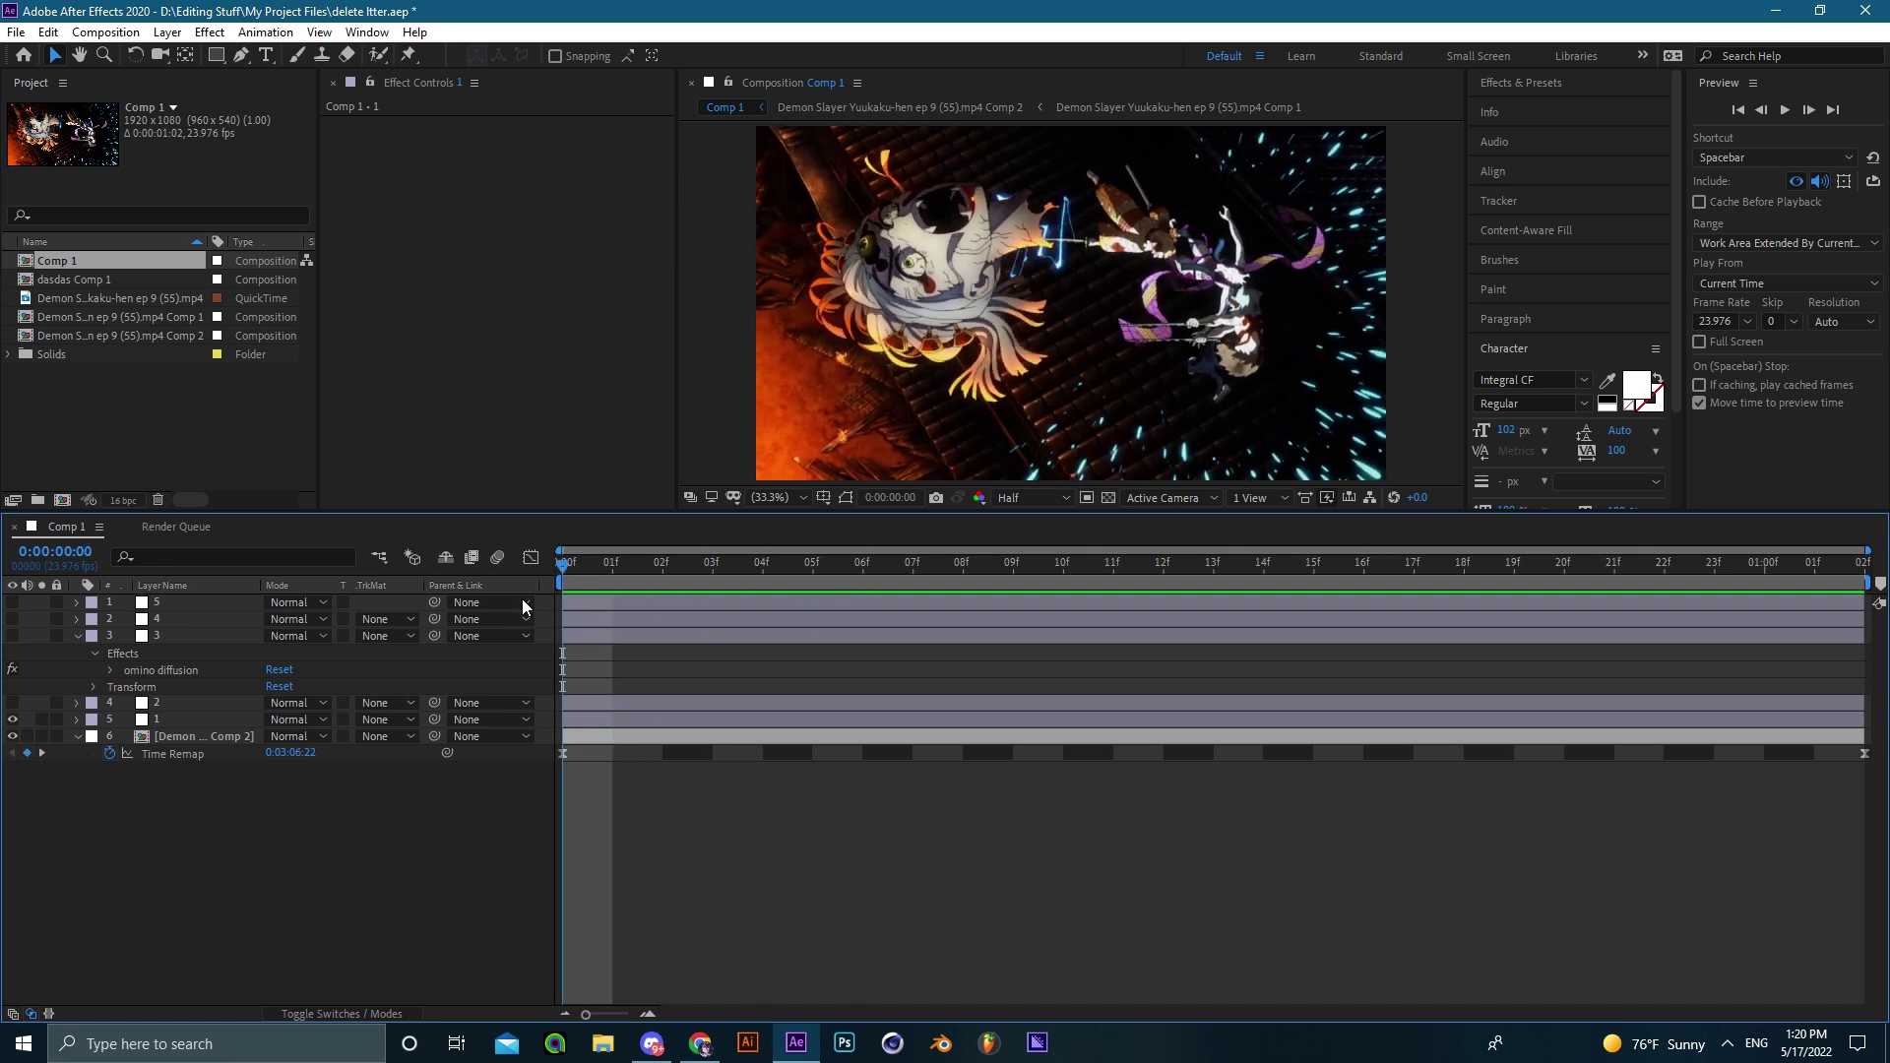
Apply the Signal effect to layer 1.
click(605, 723)
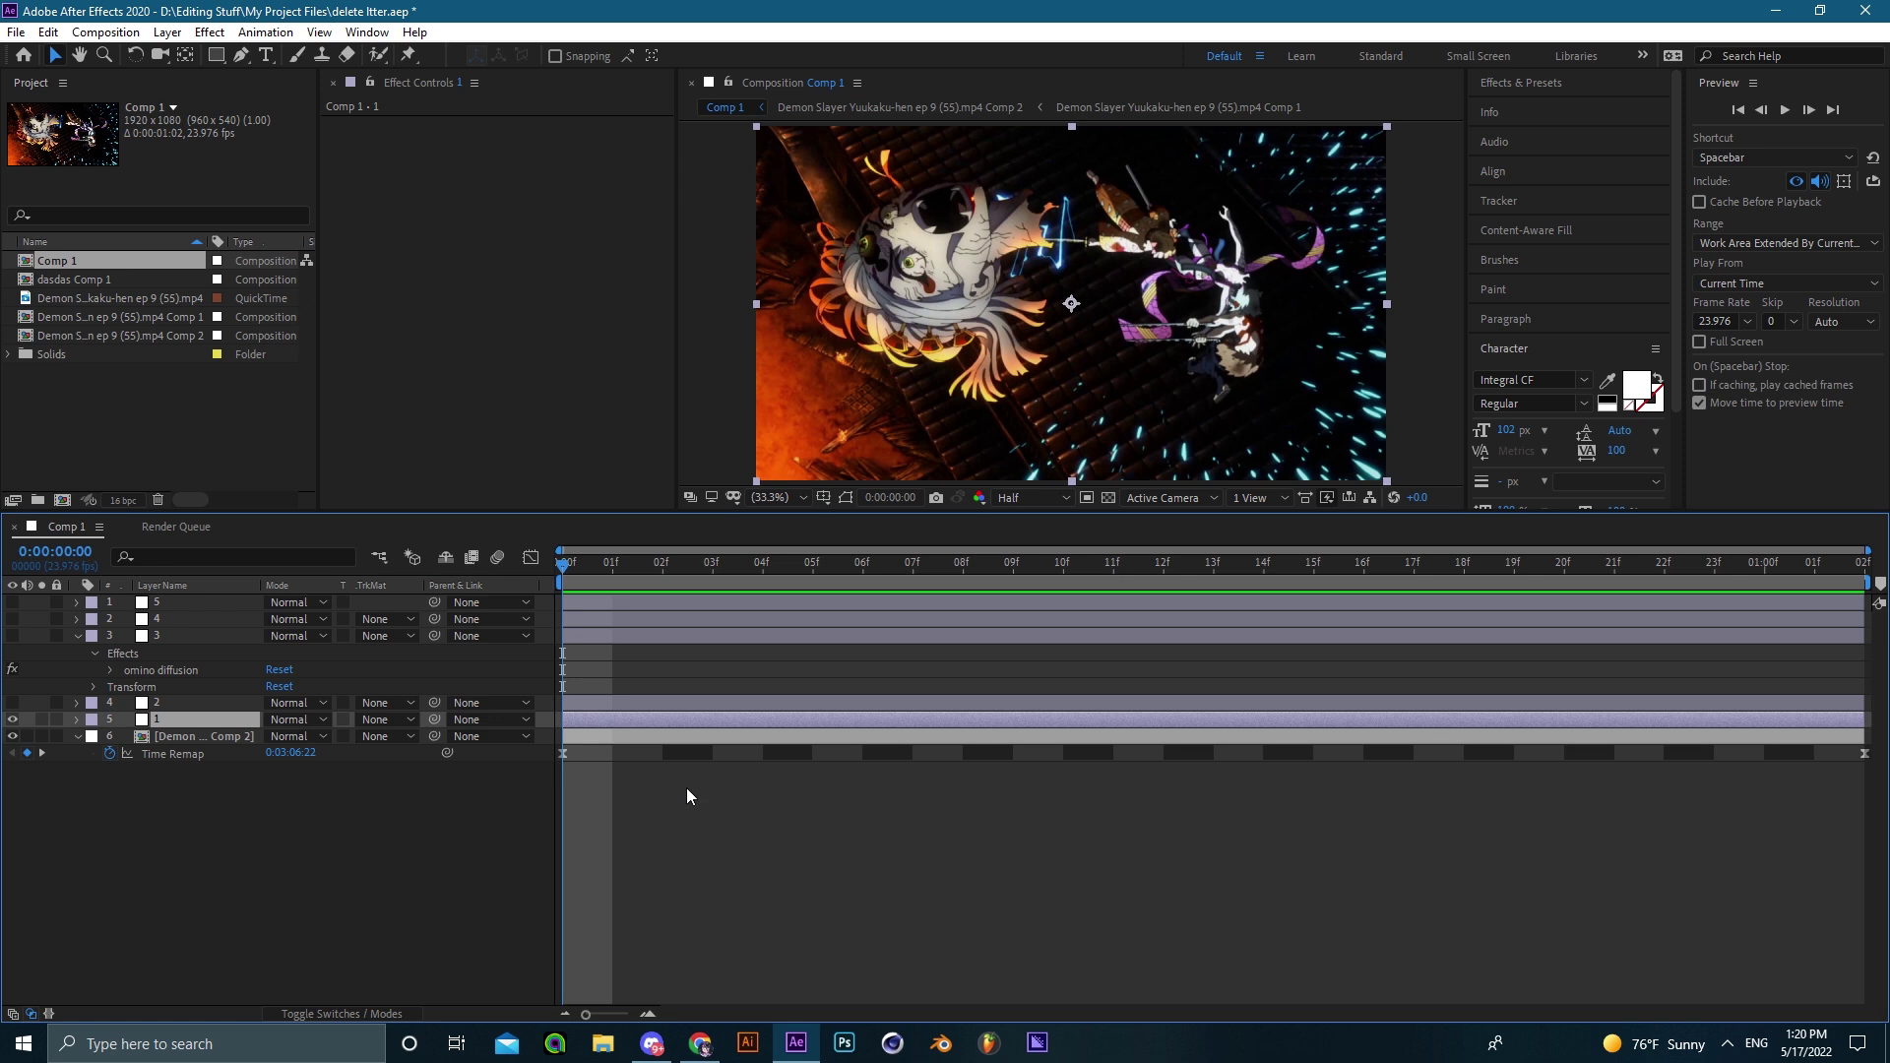
key(ctrl+space)
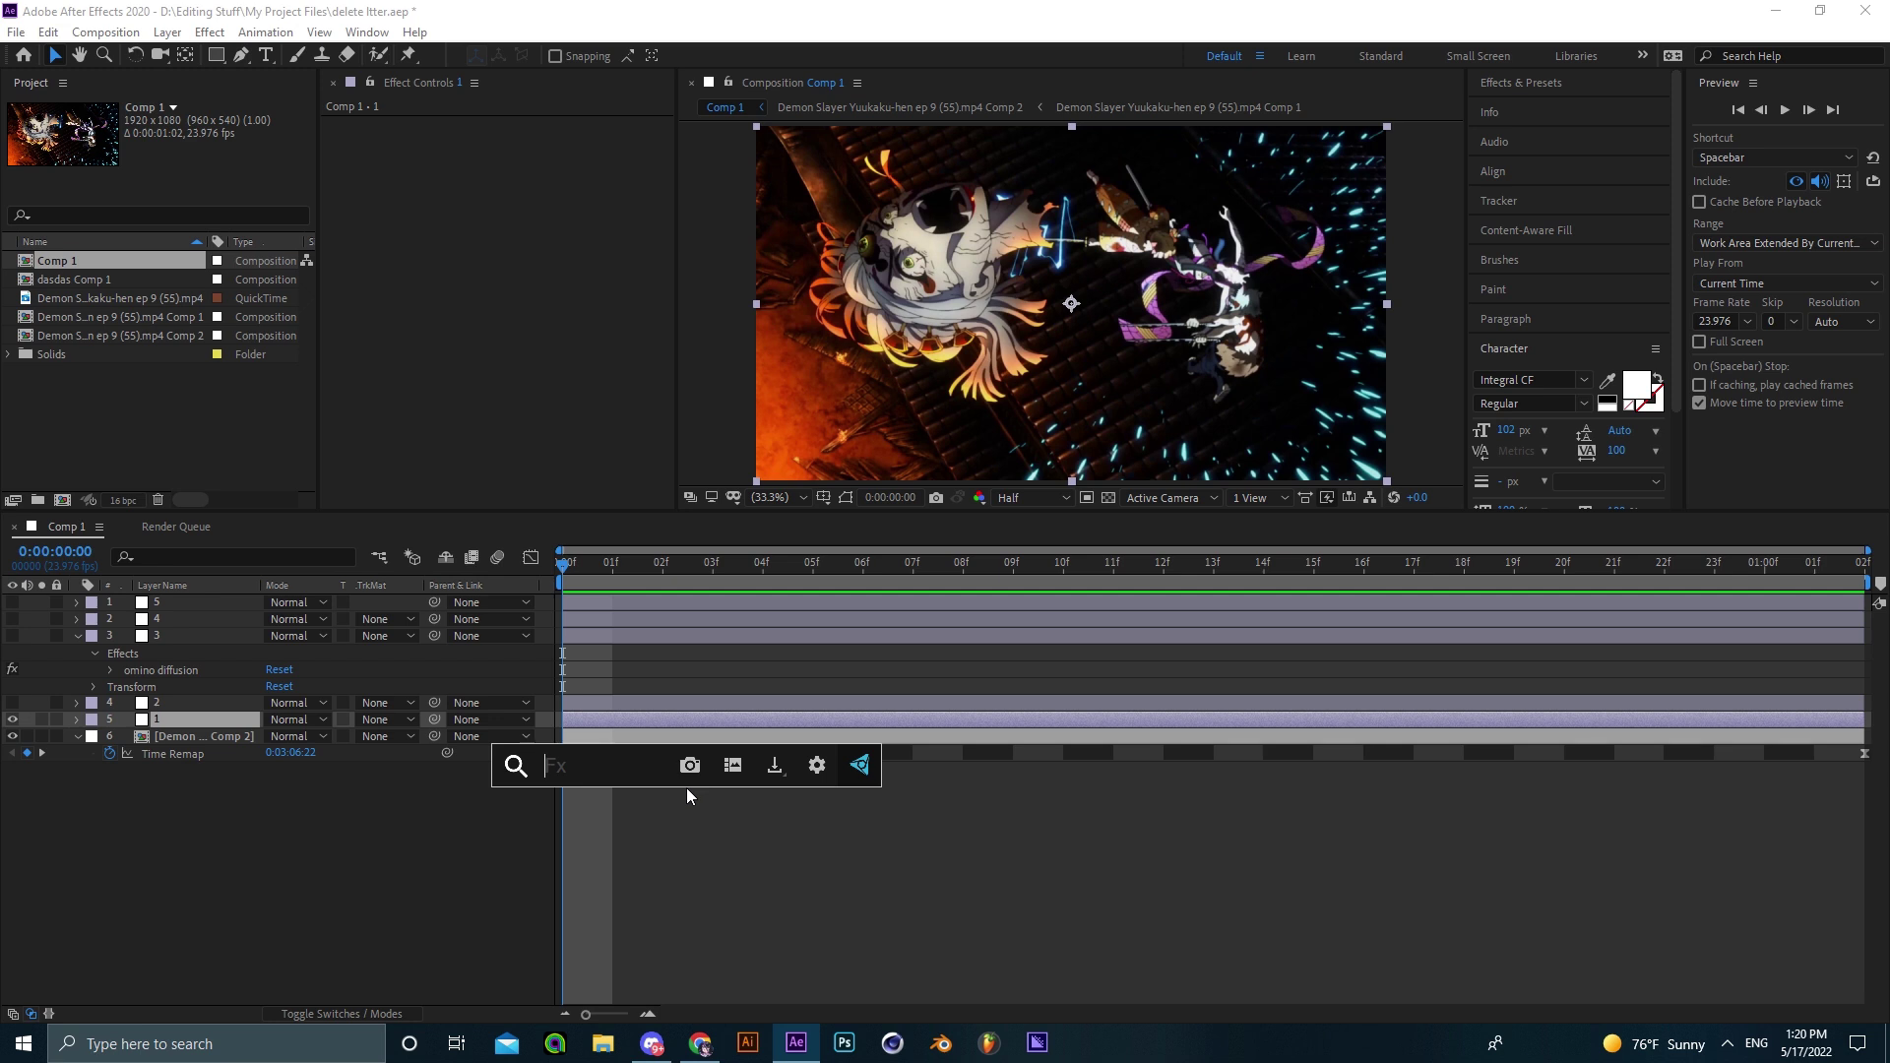
text(sign)
key(BackSpace)
key(BackSpace)
key(BackSpace)
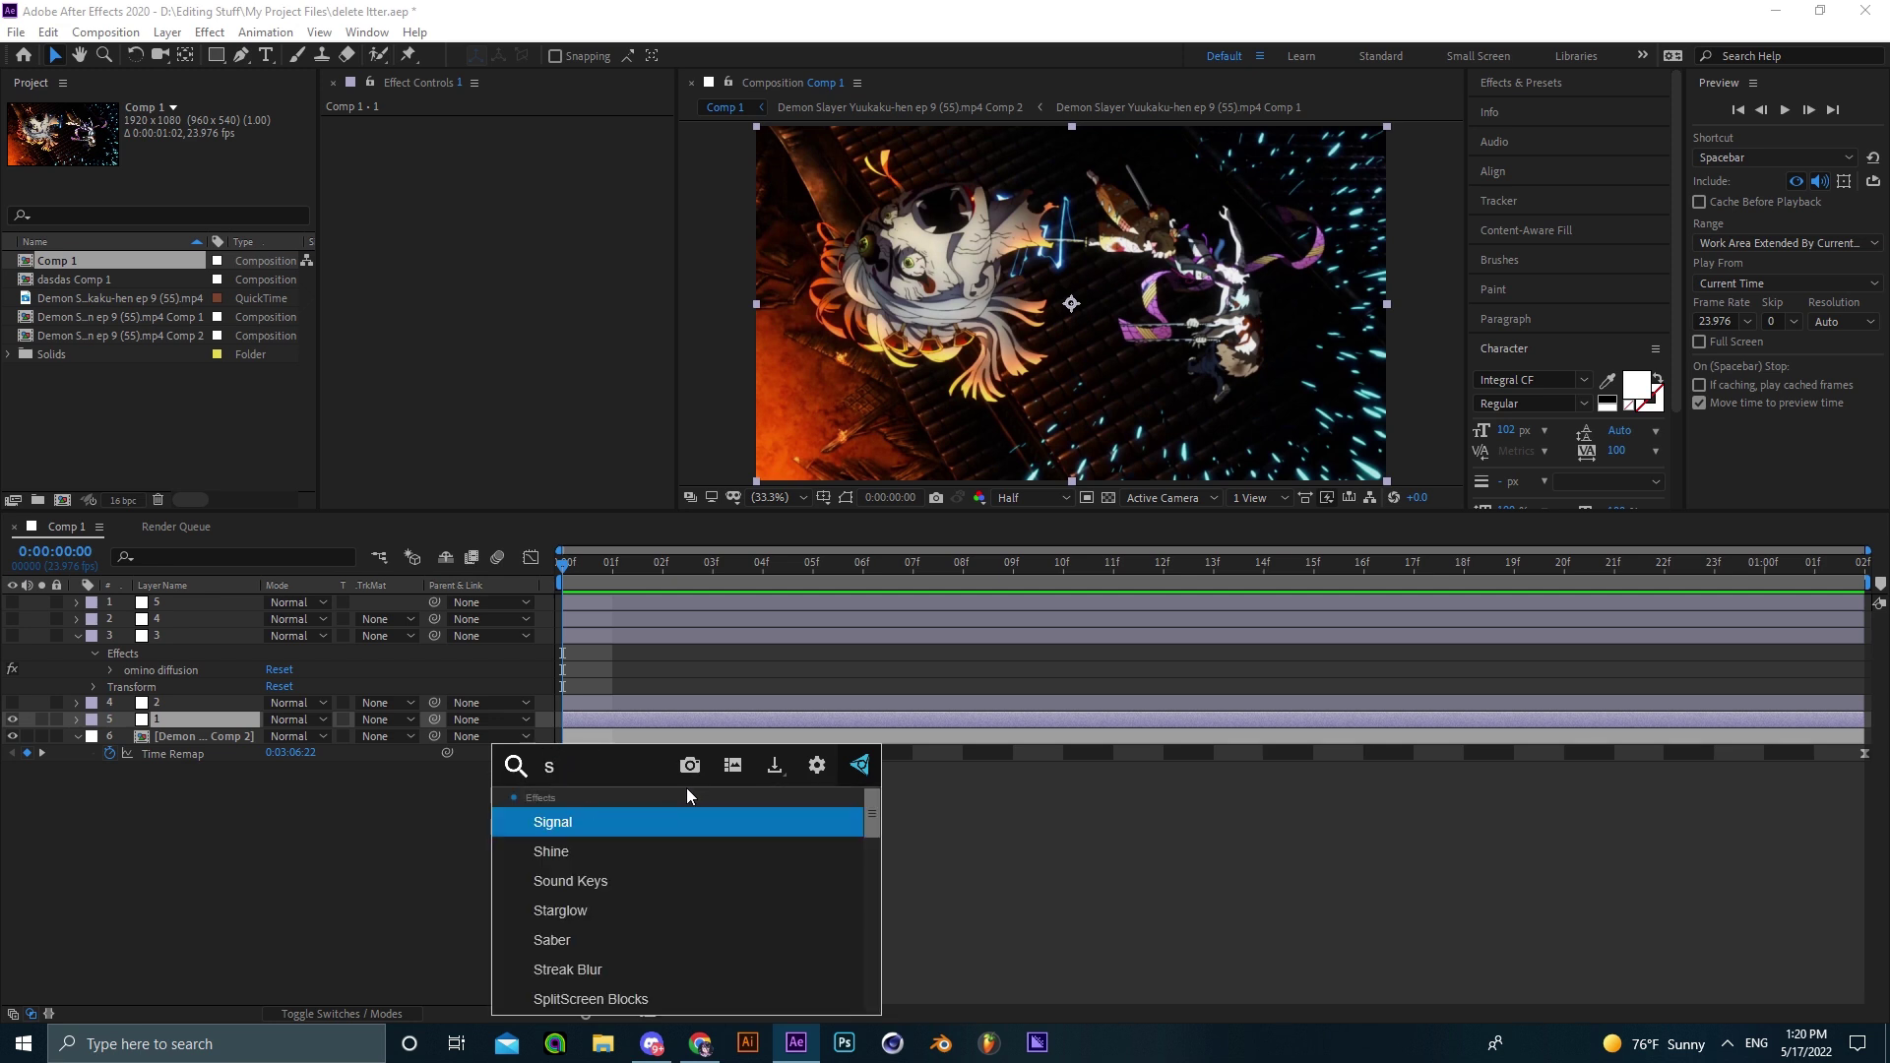
text(ig)
key(Return)
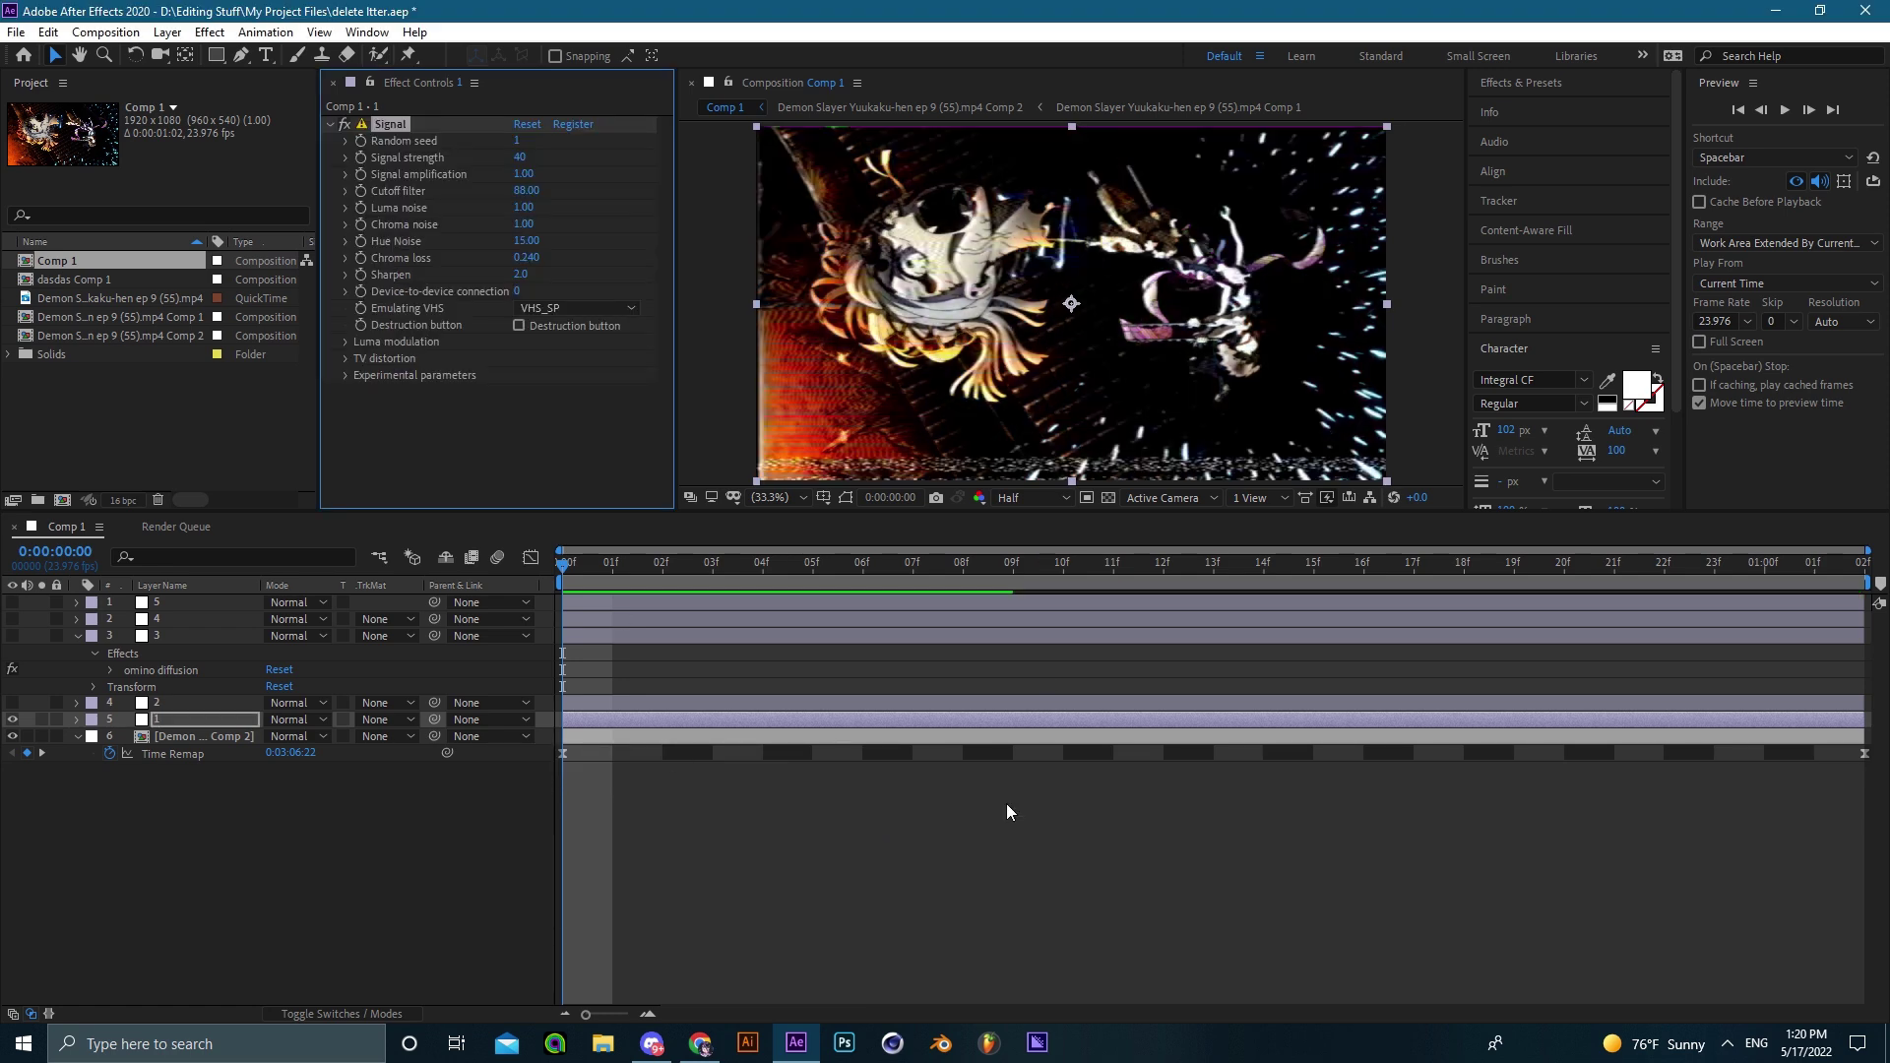
Examine the Signal noise and distortion up close along the image's lower edge, and restore the Fit up to 100% view.
click(1006, 804)
drag(995, 384, 1207, 287)
scroll(1181, 325, up, 2)
scroll(1149, 378, down, 1)
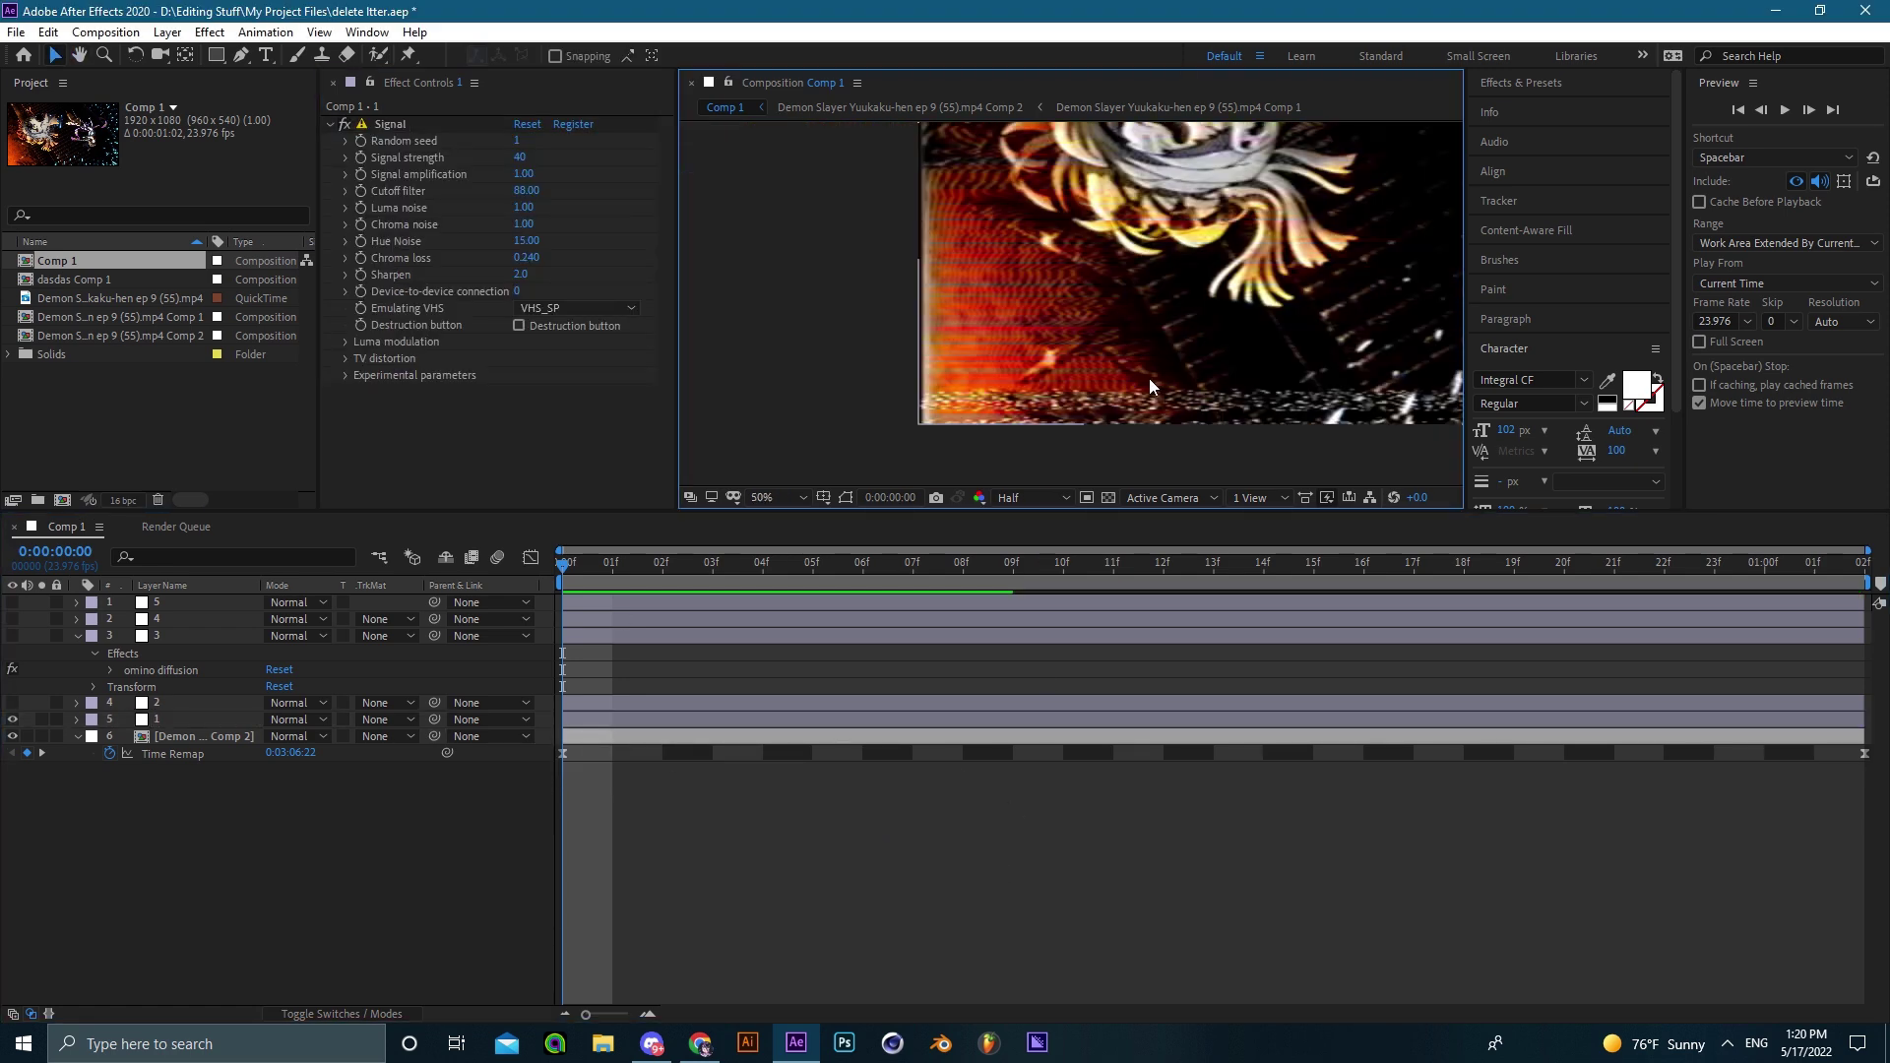
drag(1196, 434, 694, 394)
scroll(1061, 329, up, 1)
scroll(1032, 335, down, 1)
drag(910, 289, 898, 417)
click(783, 499)
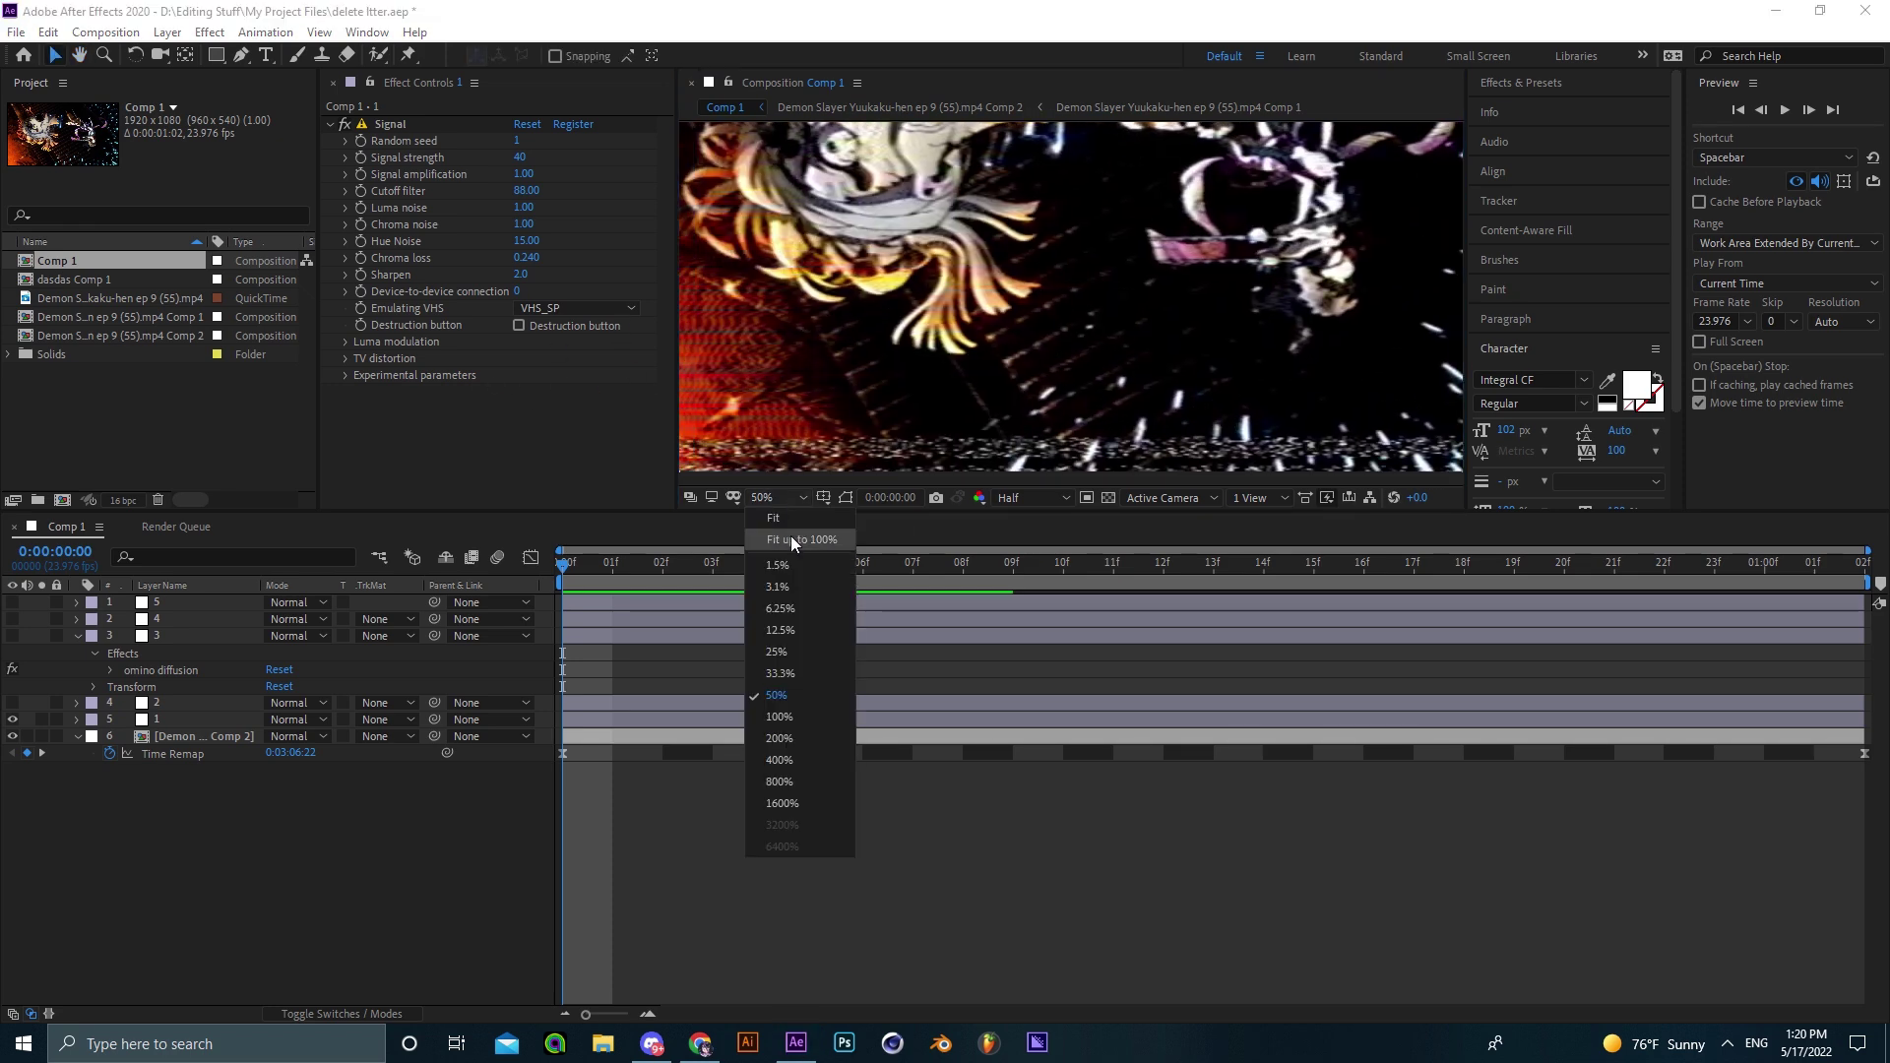
click(793, 540)
Play back the composition with the Signal effect, return to the first frame and fit the image to the viewer.
key(space)
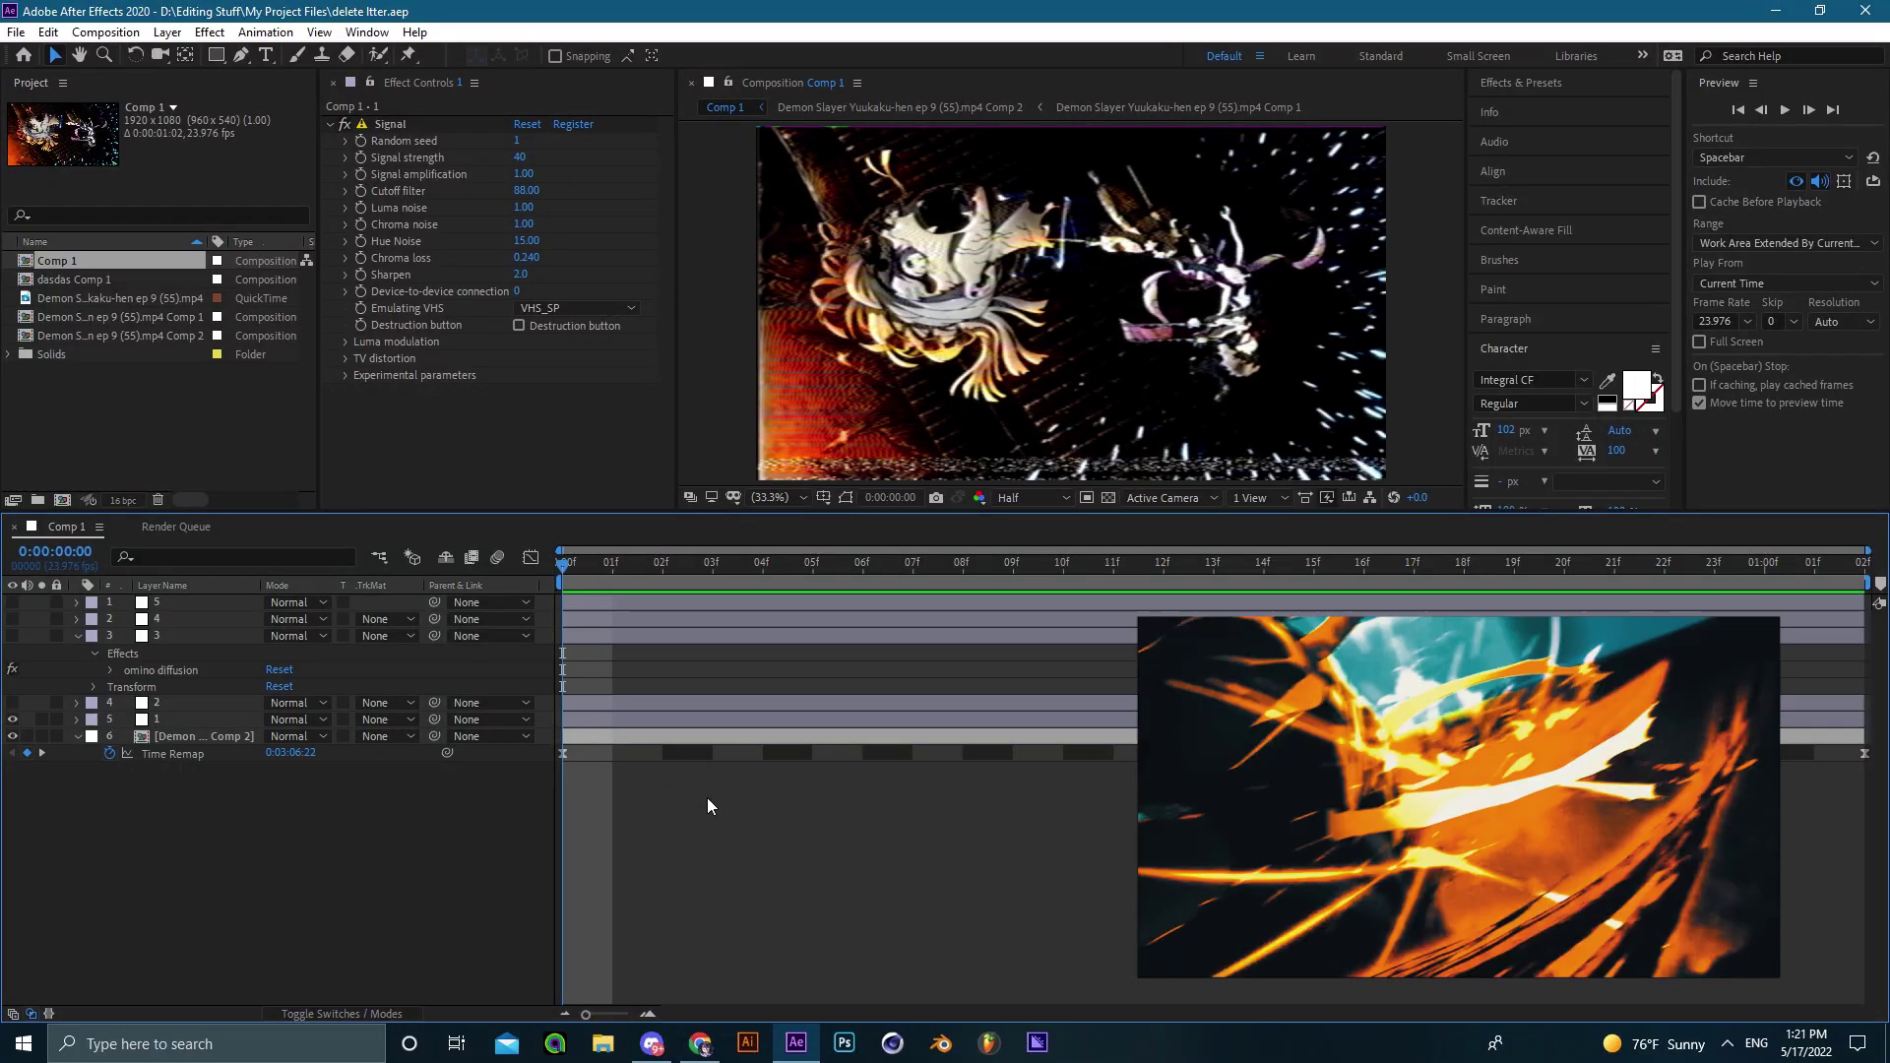
click(1095, 546)
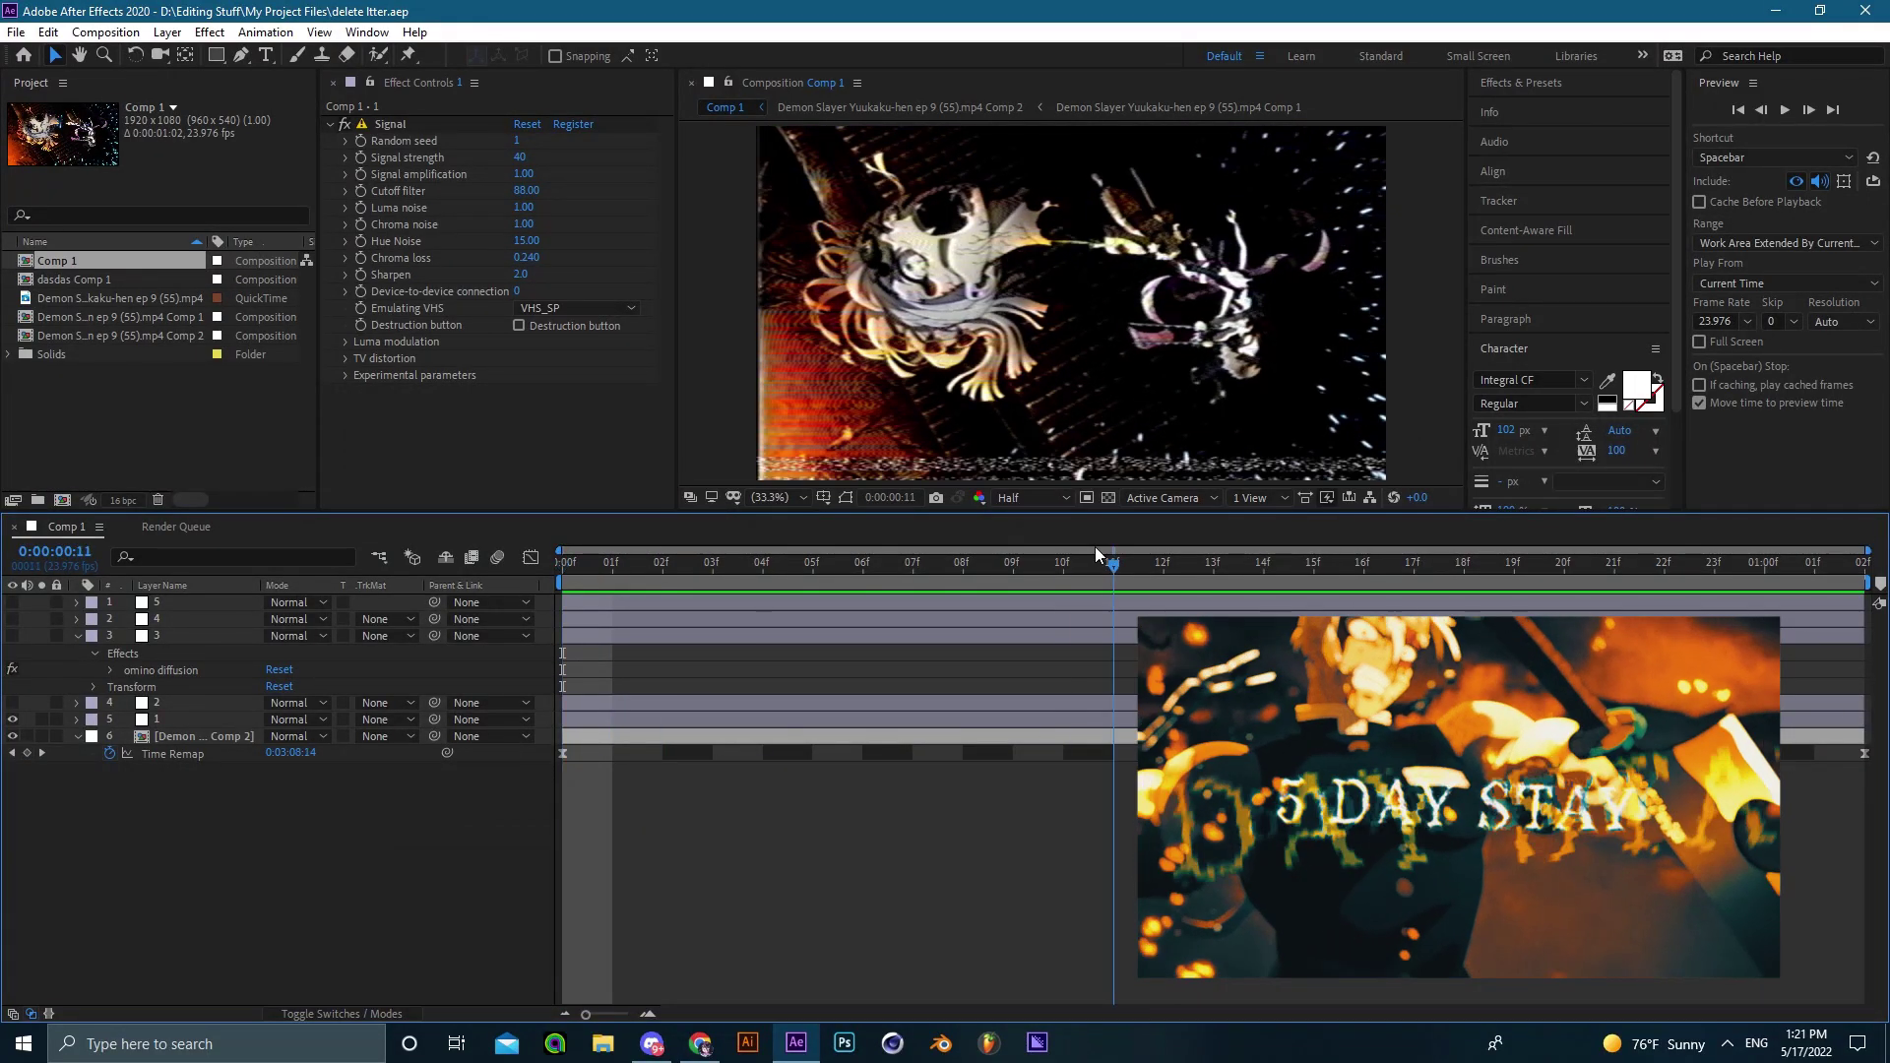
key(Home)
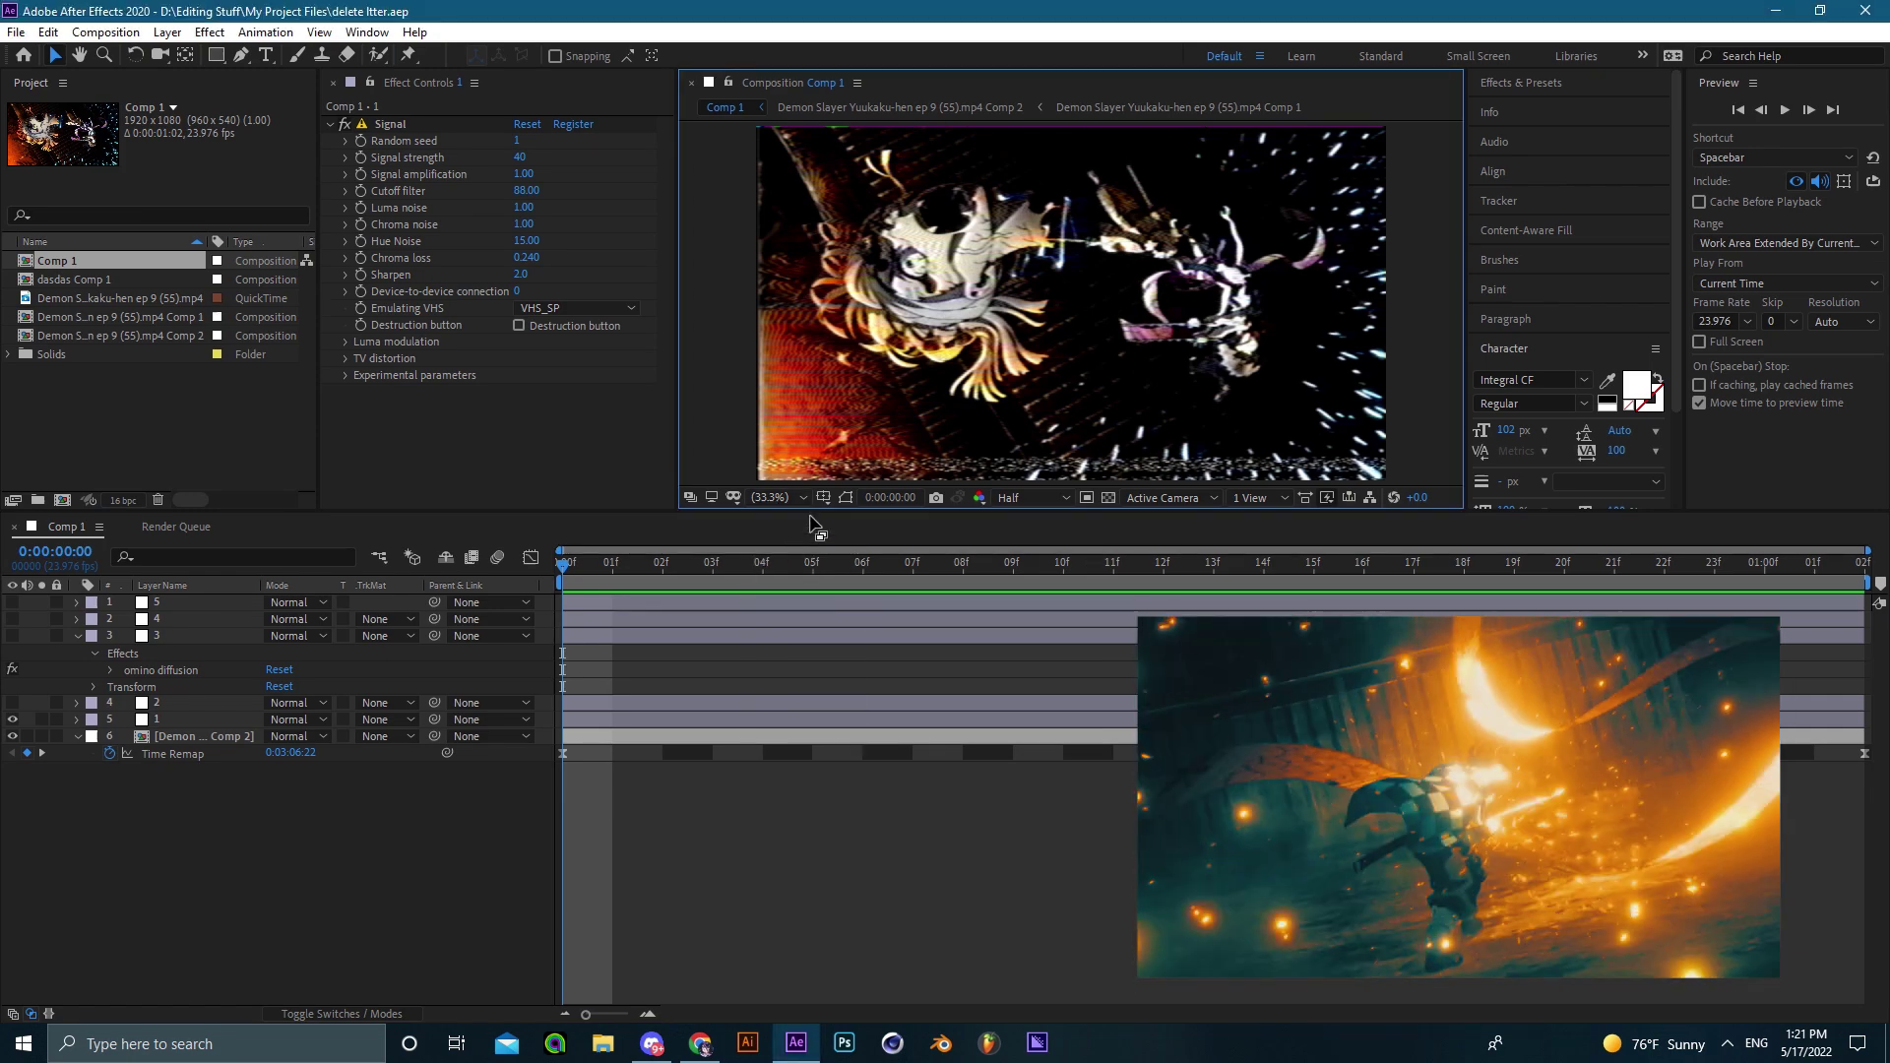
click(789, 497)
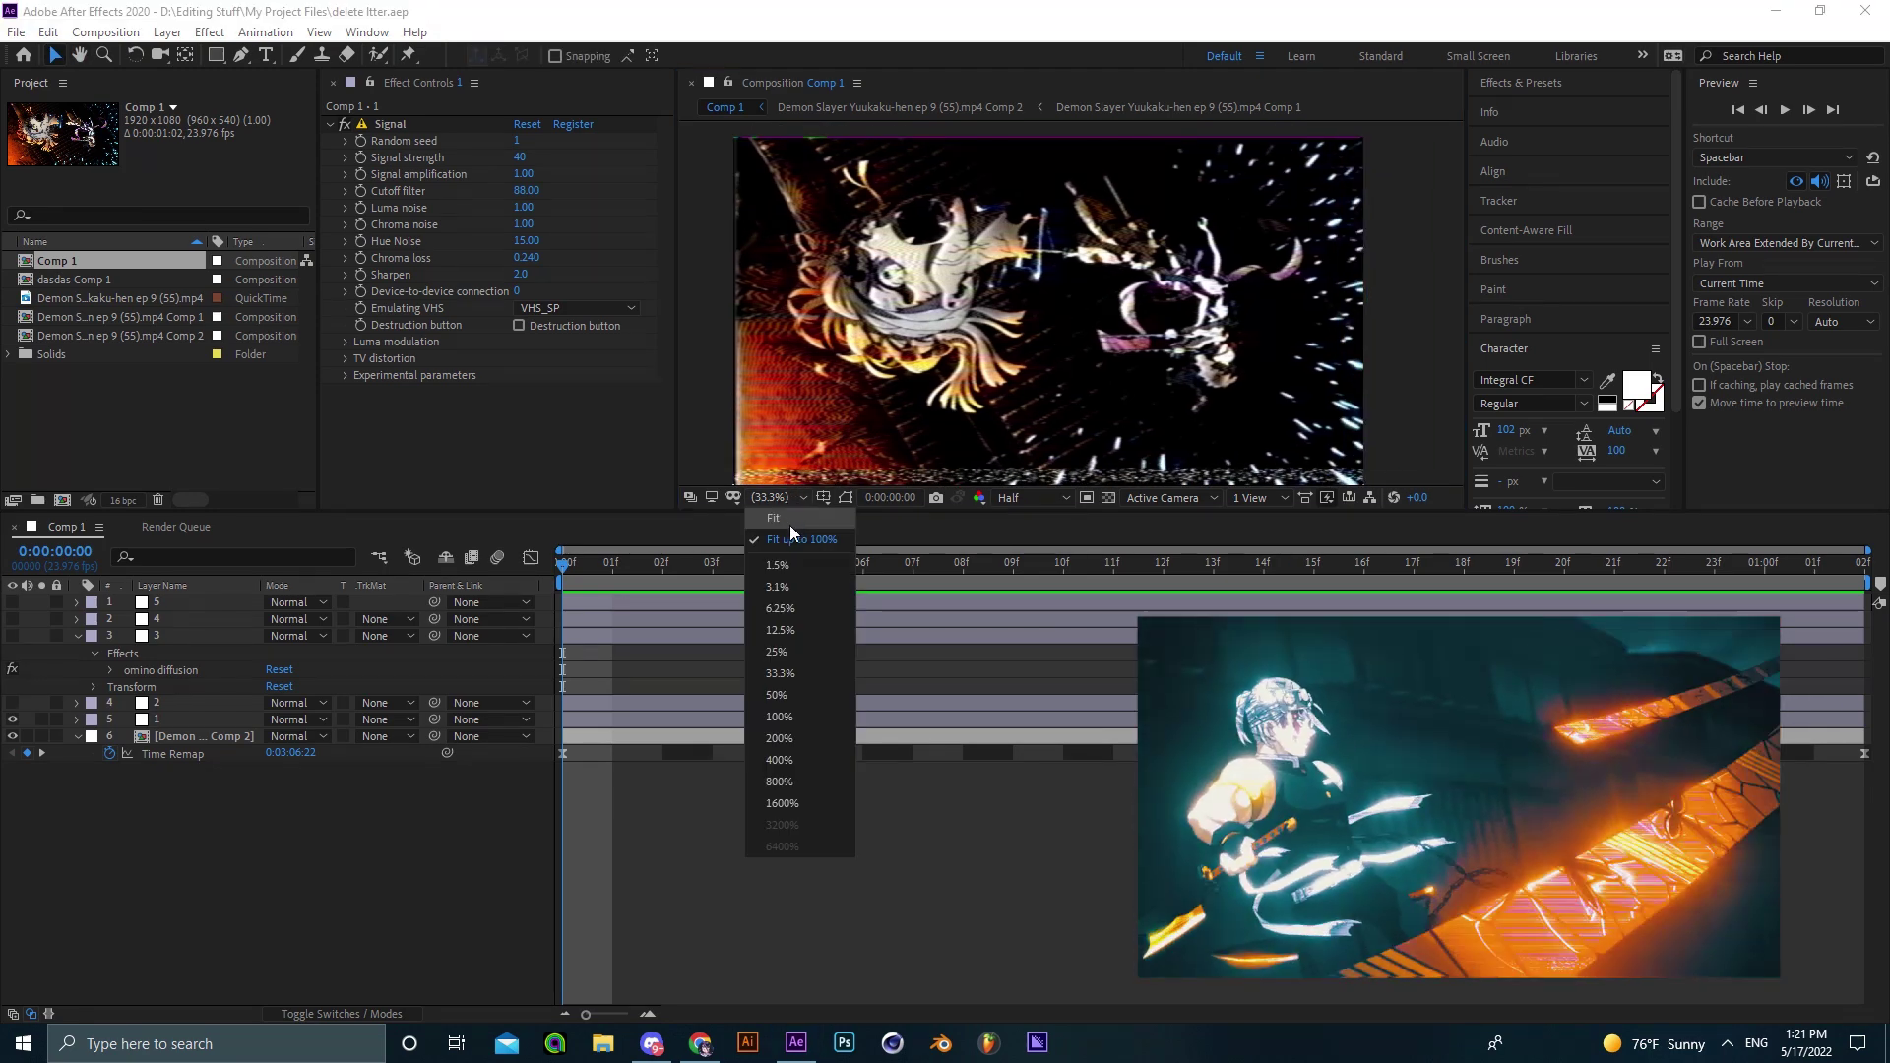
click(789, 522)
Hide and show layer 1 to compare the frame without the Signal effect, and save the project.
click(600, 723)
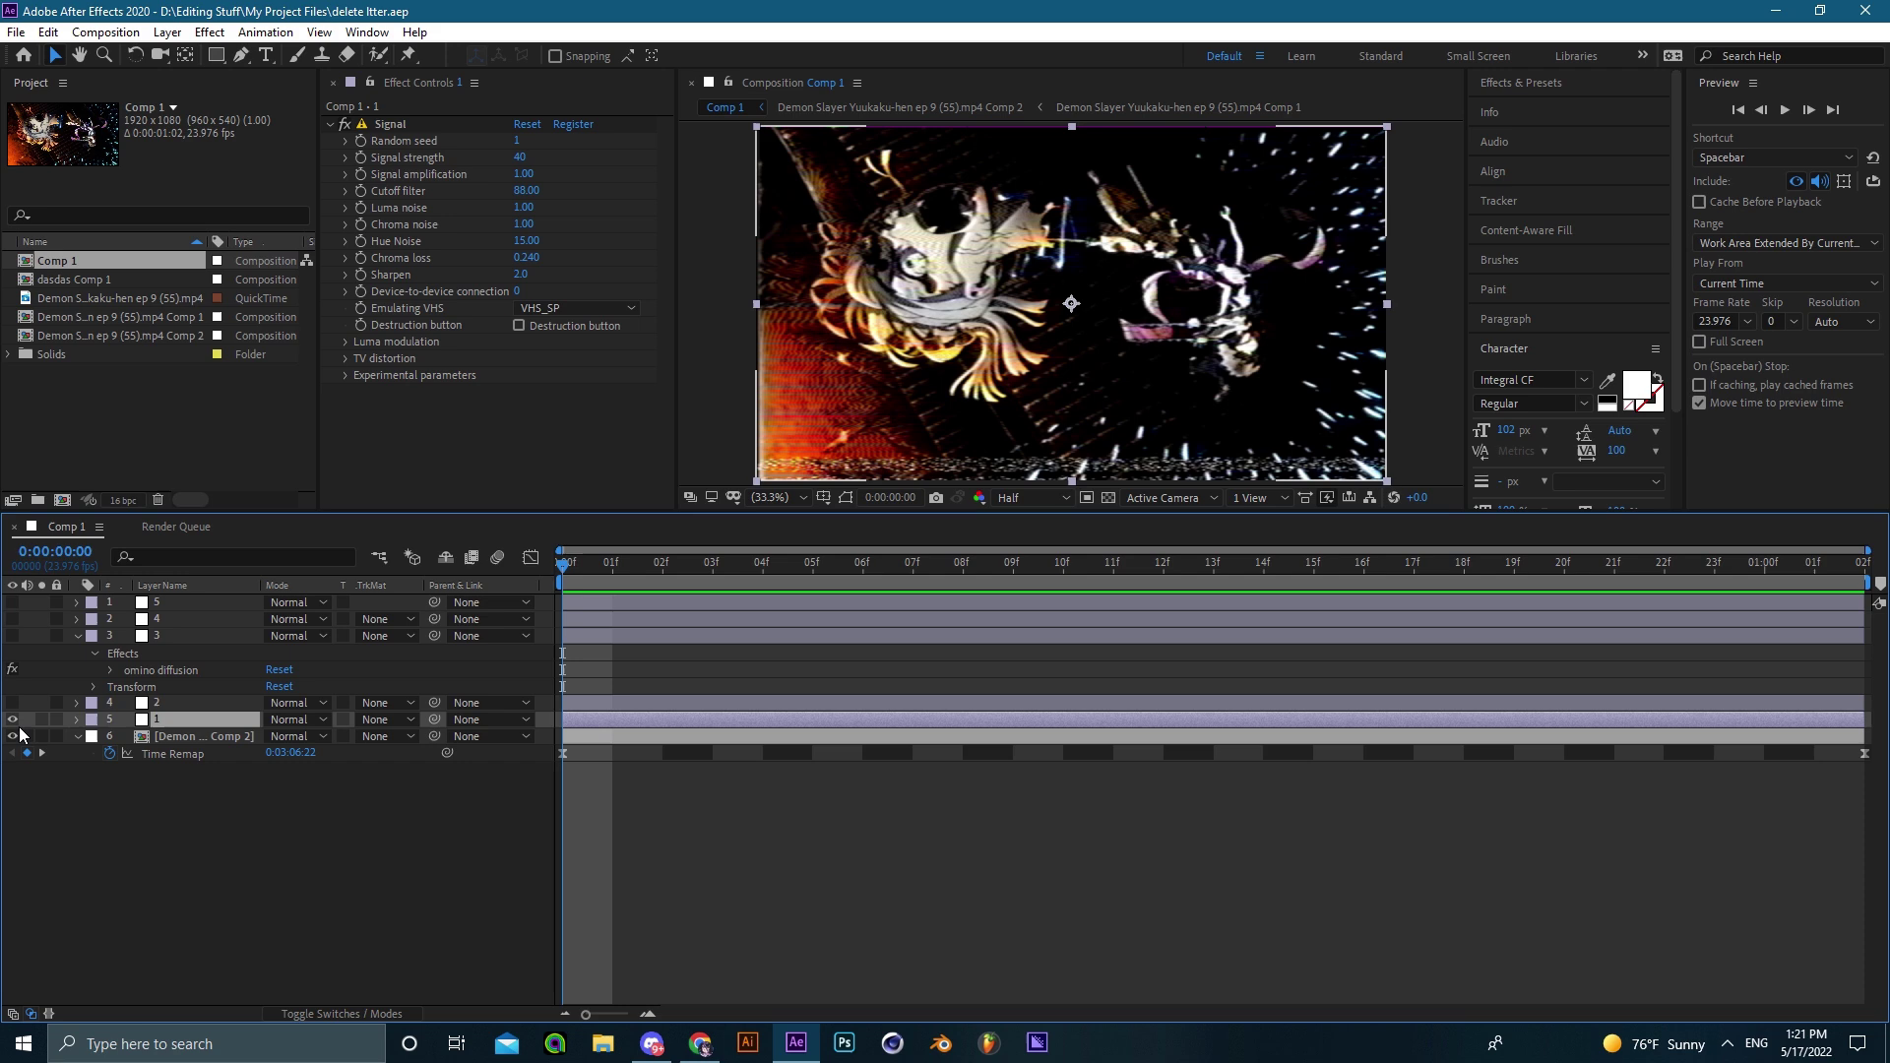
click(14, 720)
click(14, 720)
key(ctrl+s)
key(F2)
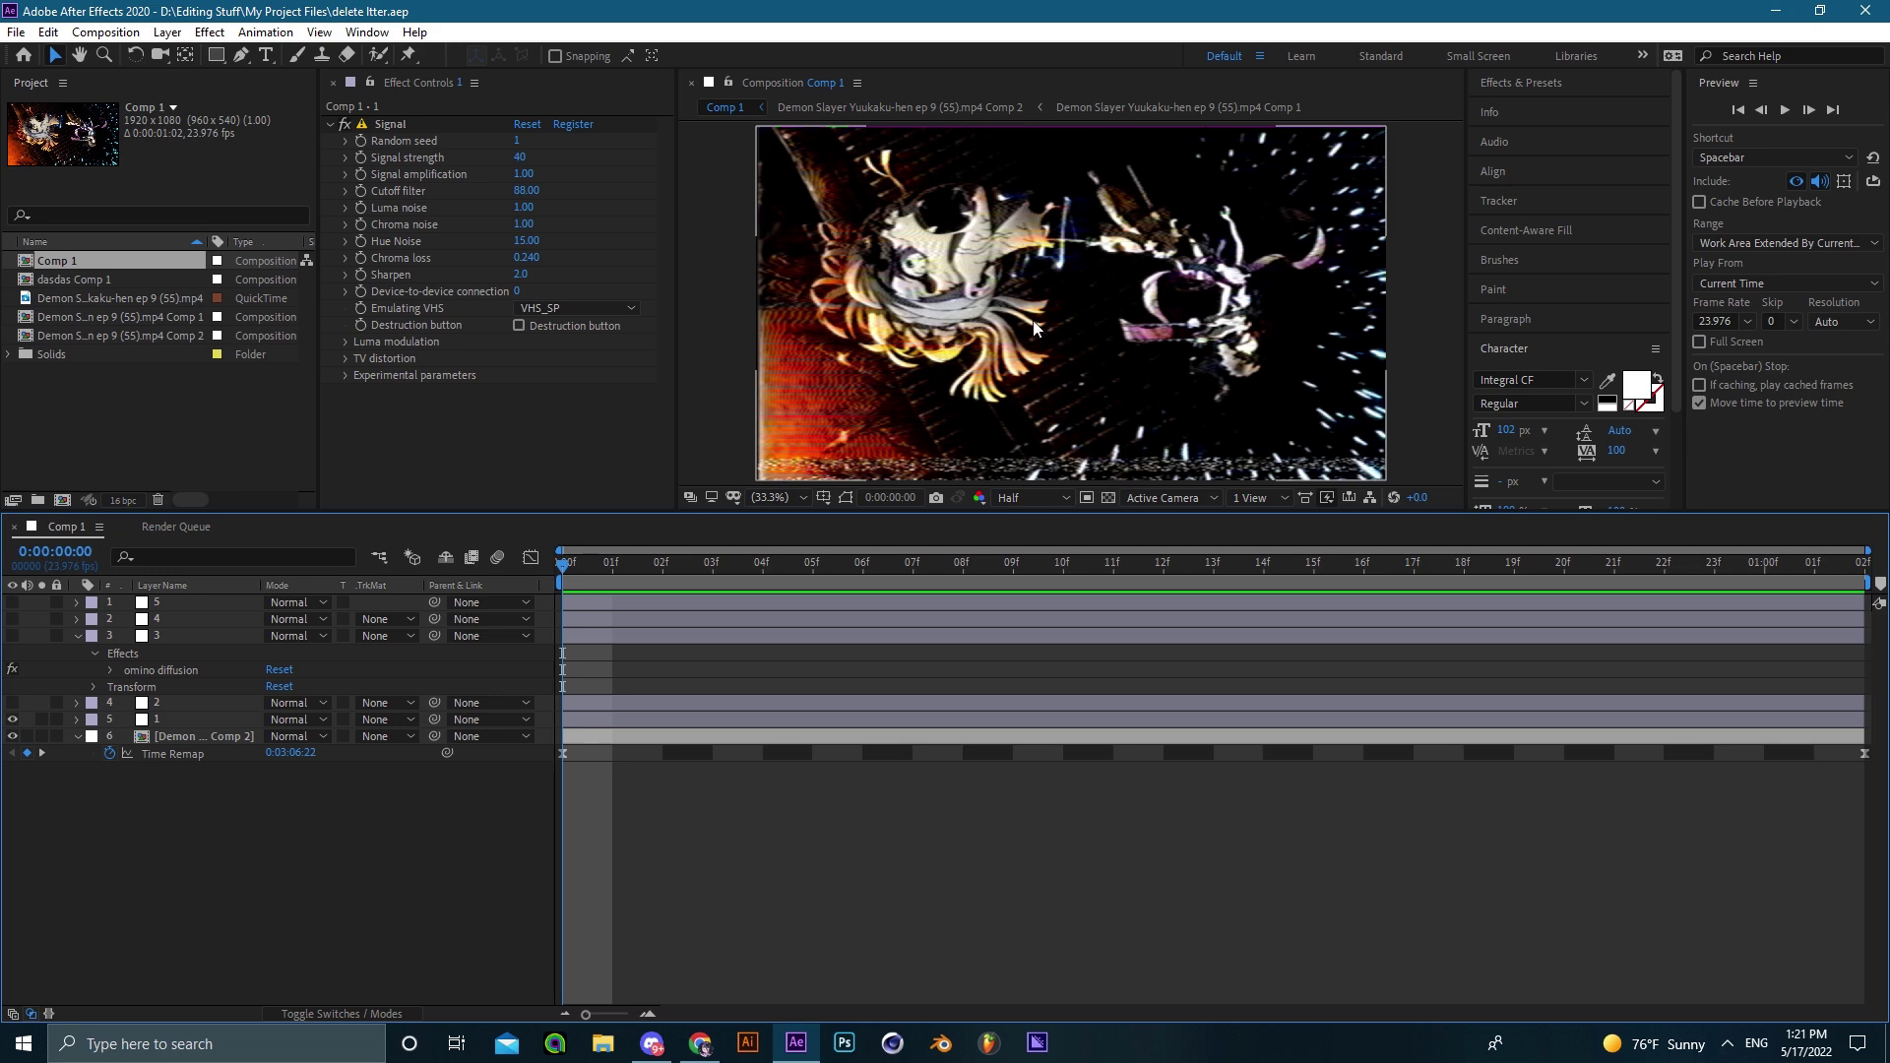
Compare the image up close with Signal off and on at Full preview resolution, and restore the fitted view at Half resolution.
scroll(1115, 317, up, 3)
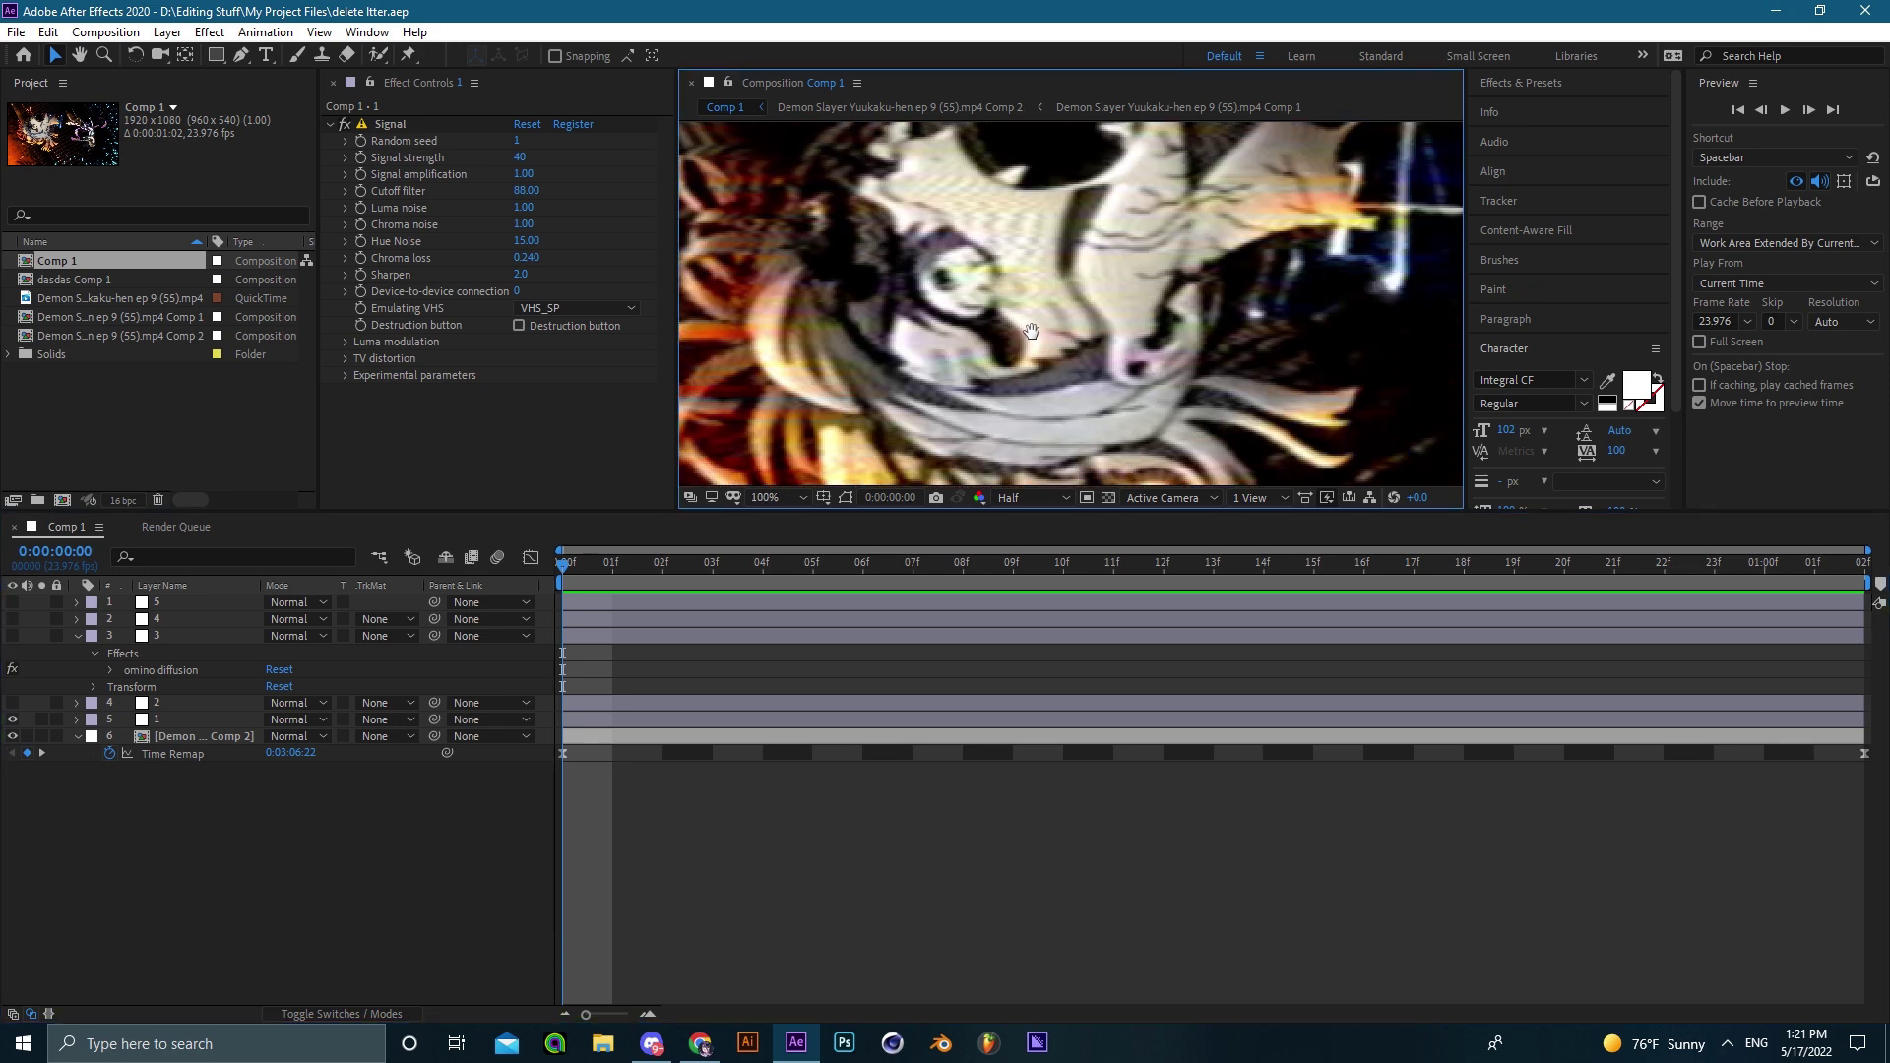
click(1044, 505)
click(1042, 531)
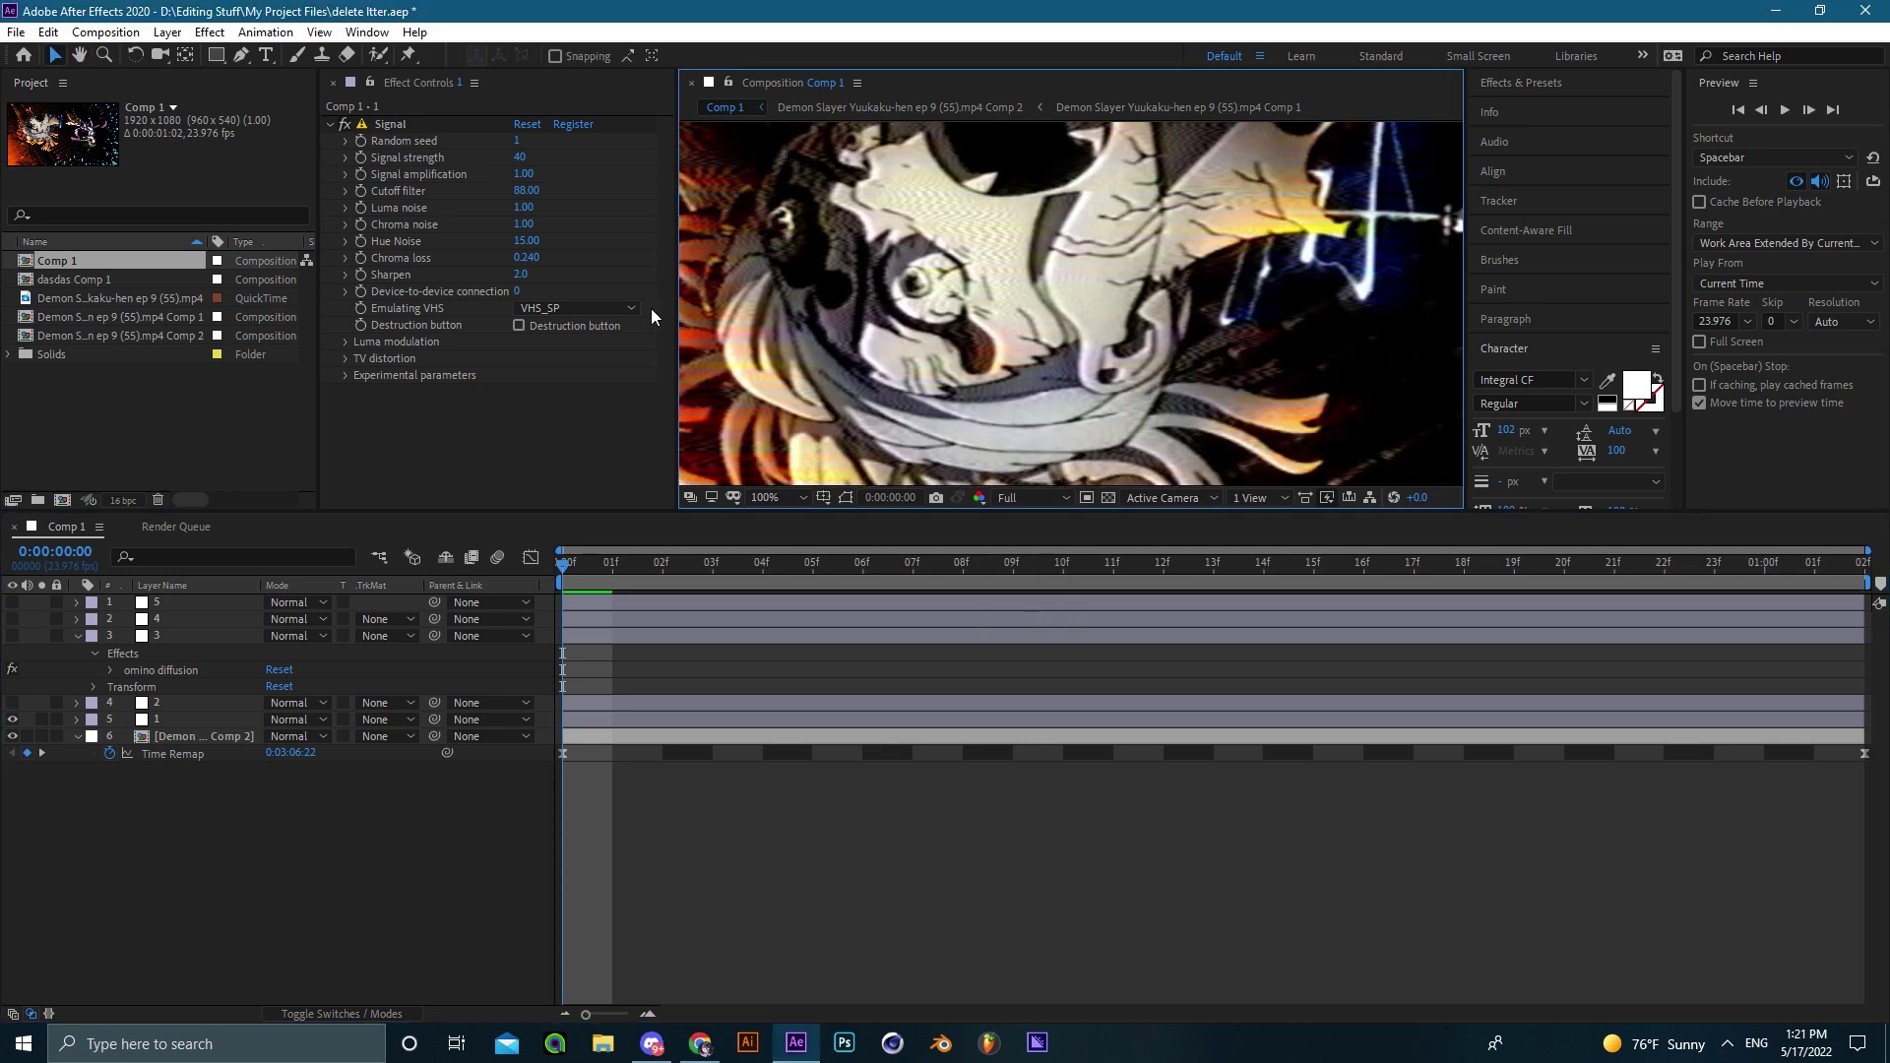
click(342, 124)
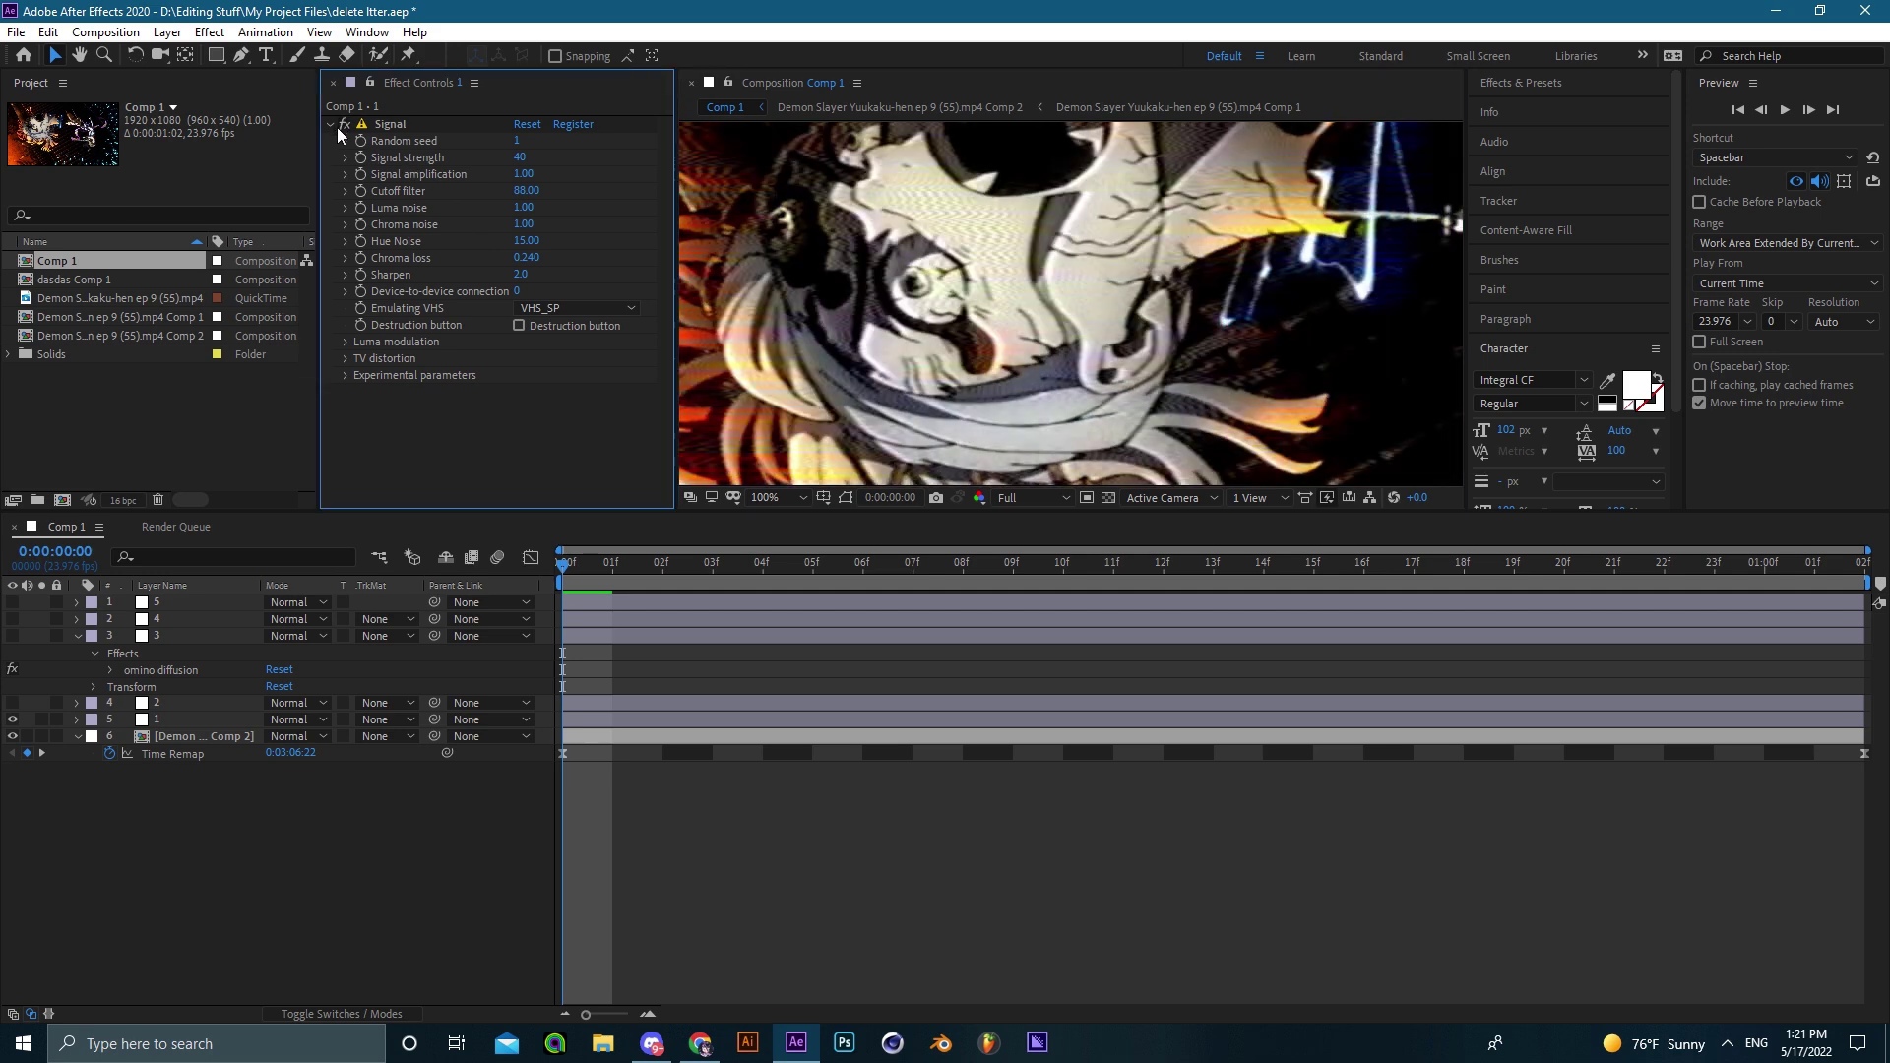
click(338, 126)
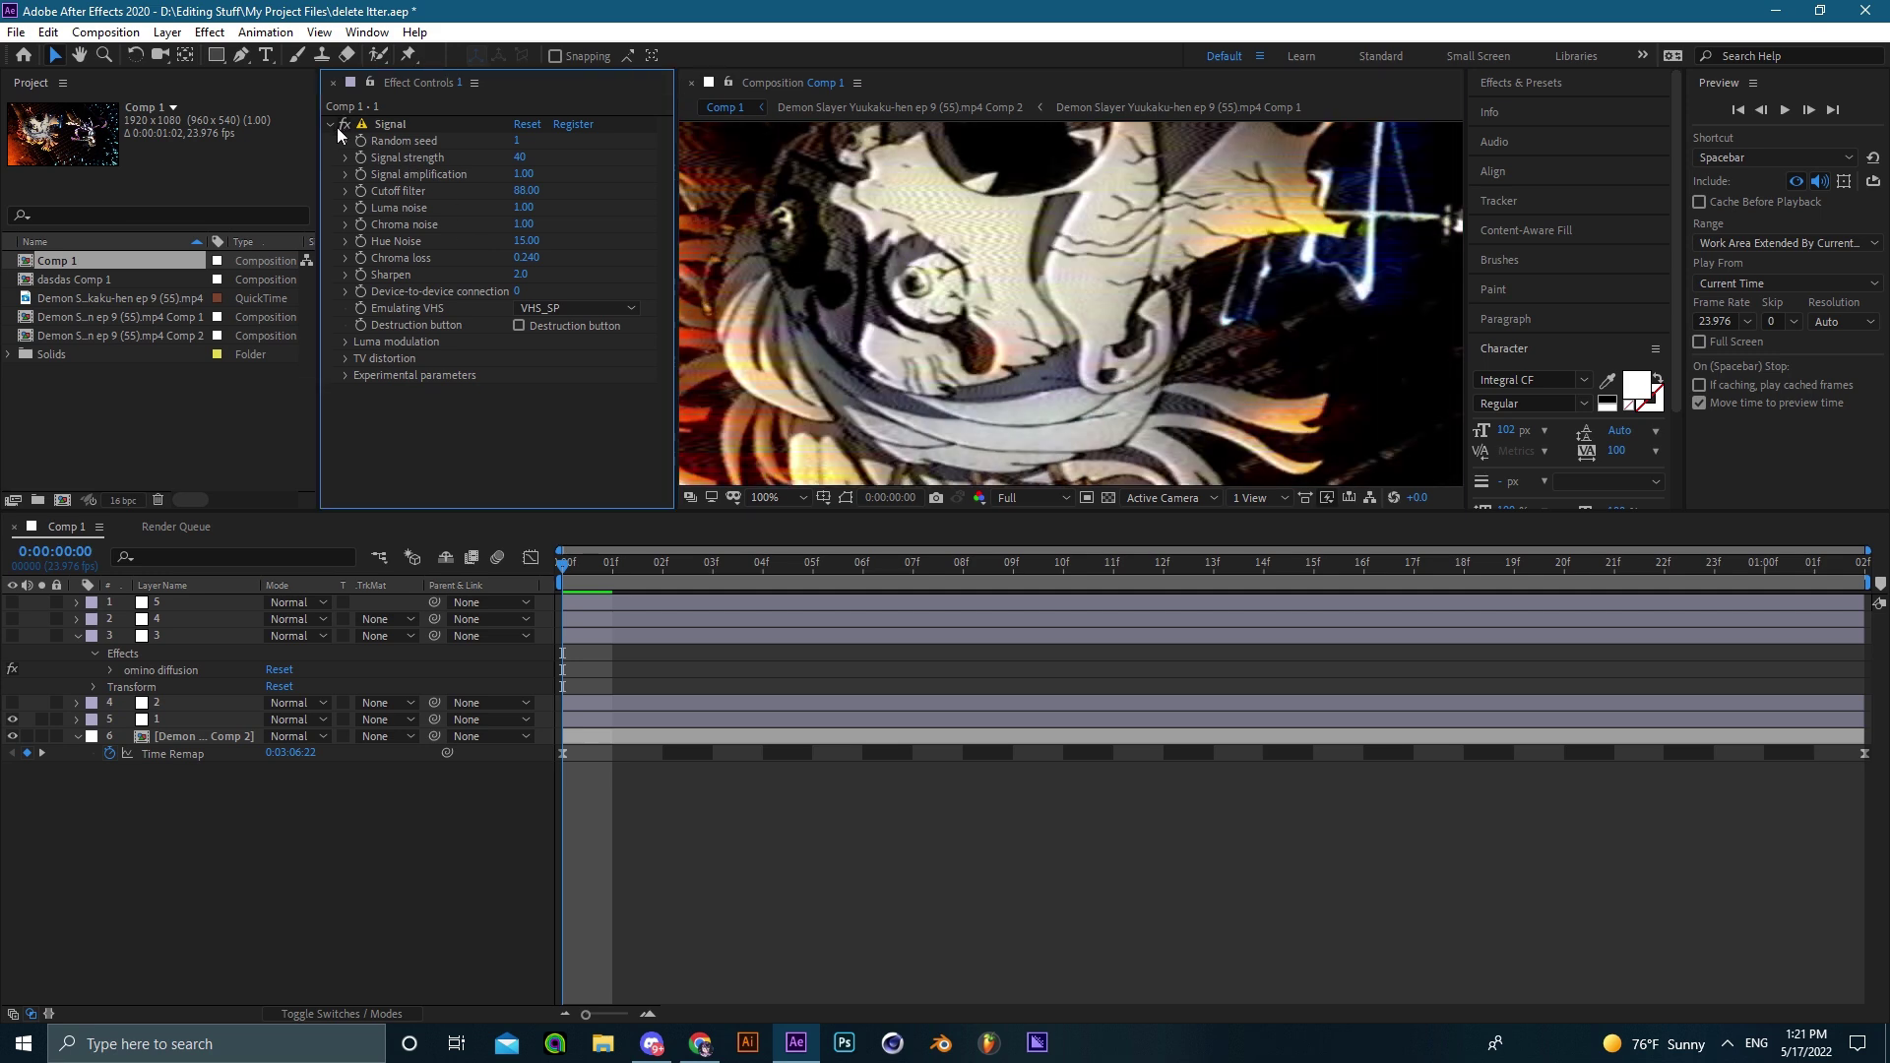
click(771, 502)
click(774, 522)
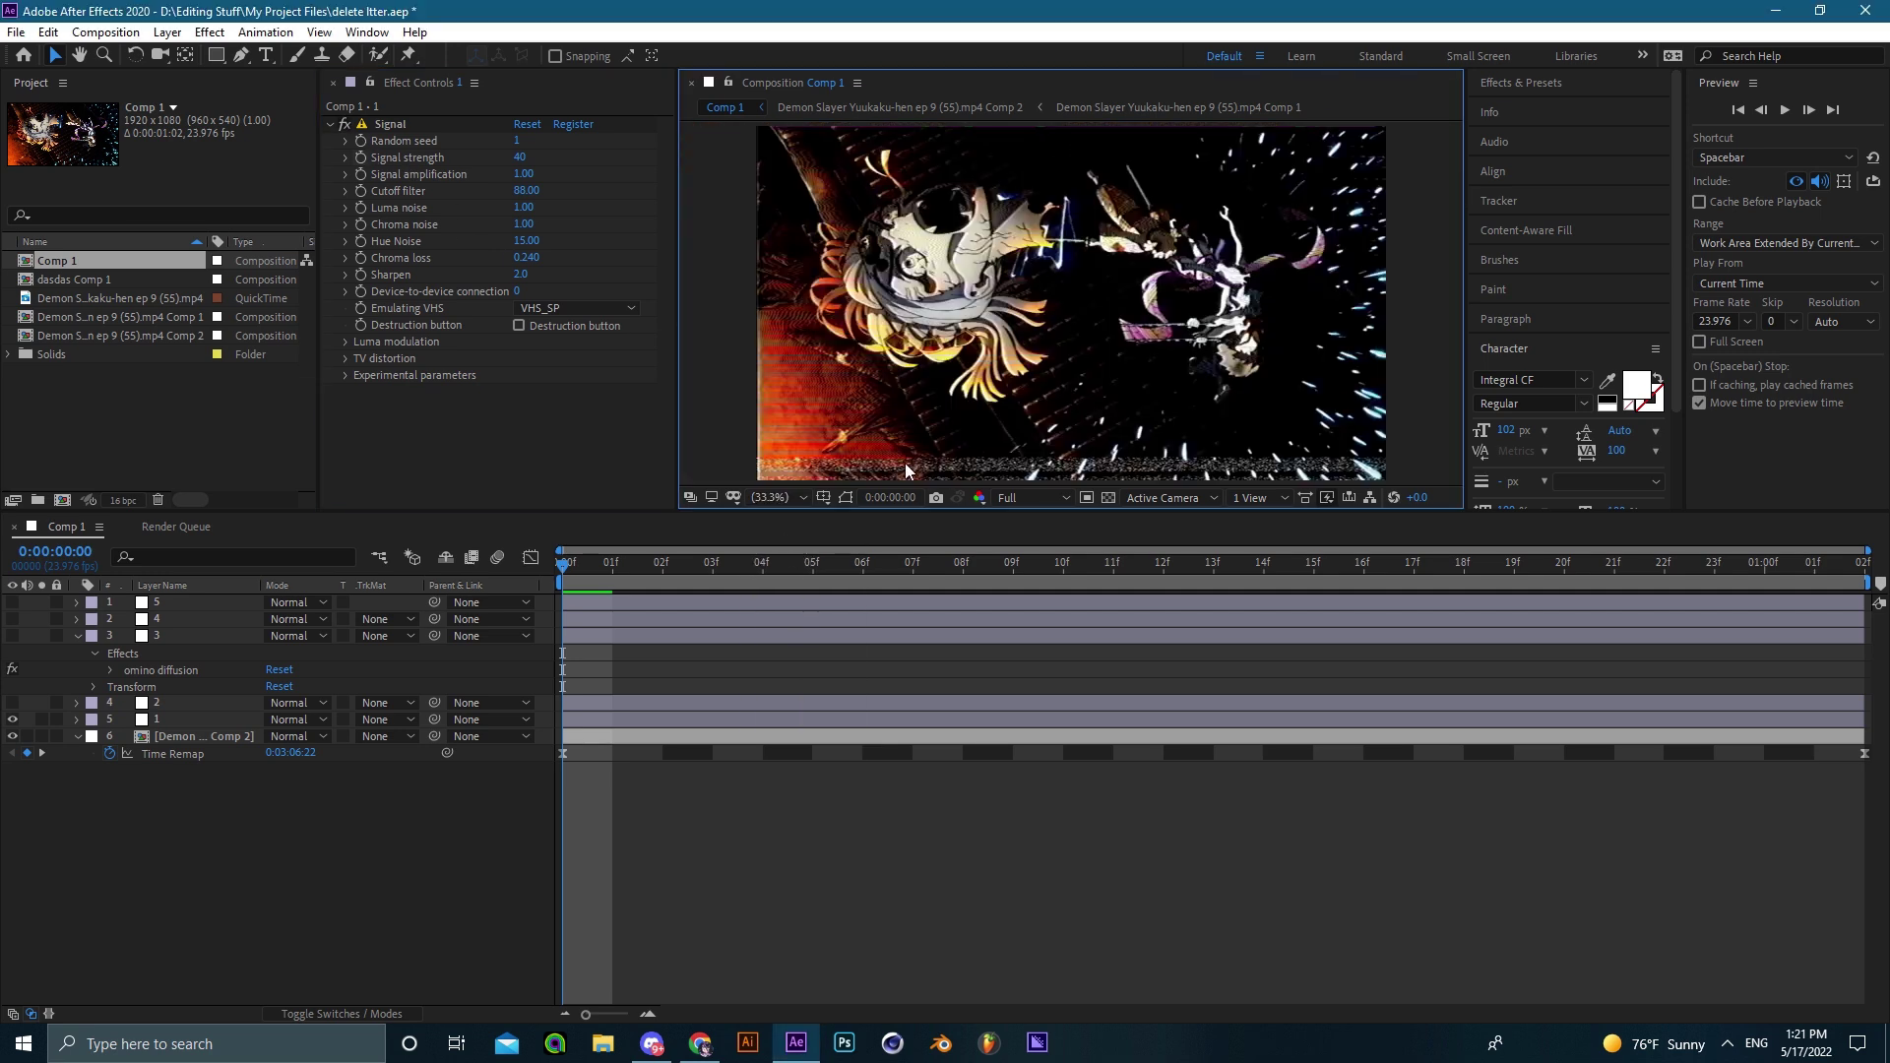
click(1038, 501)
click(1037, 559)
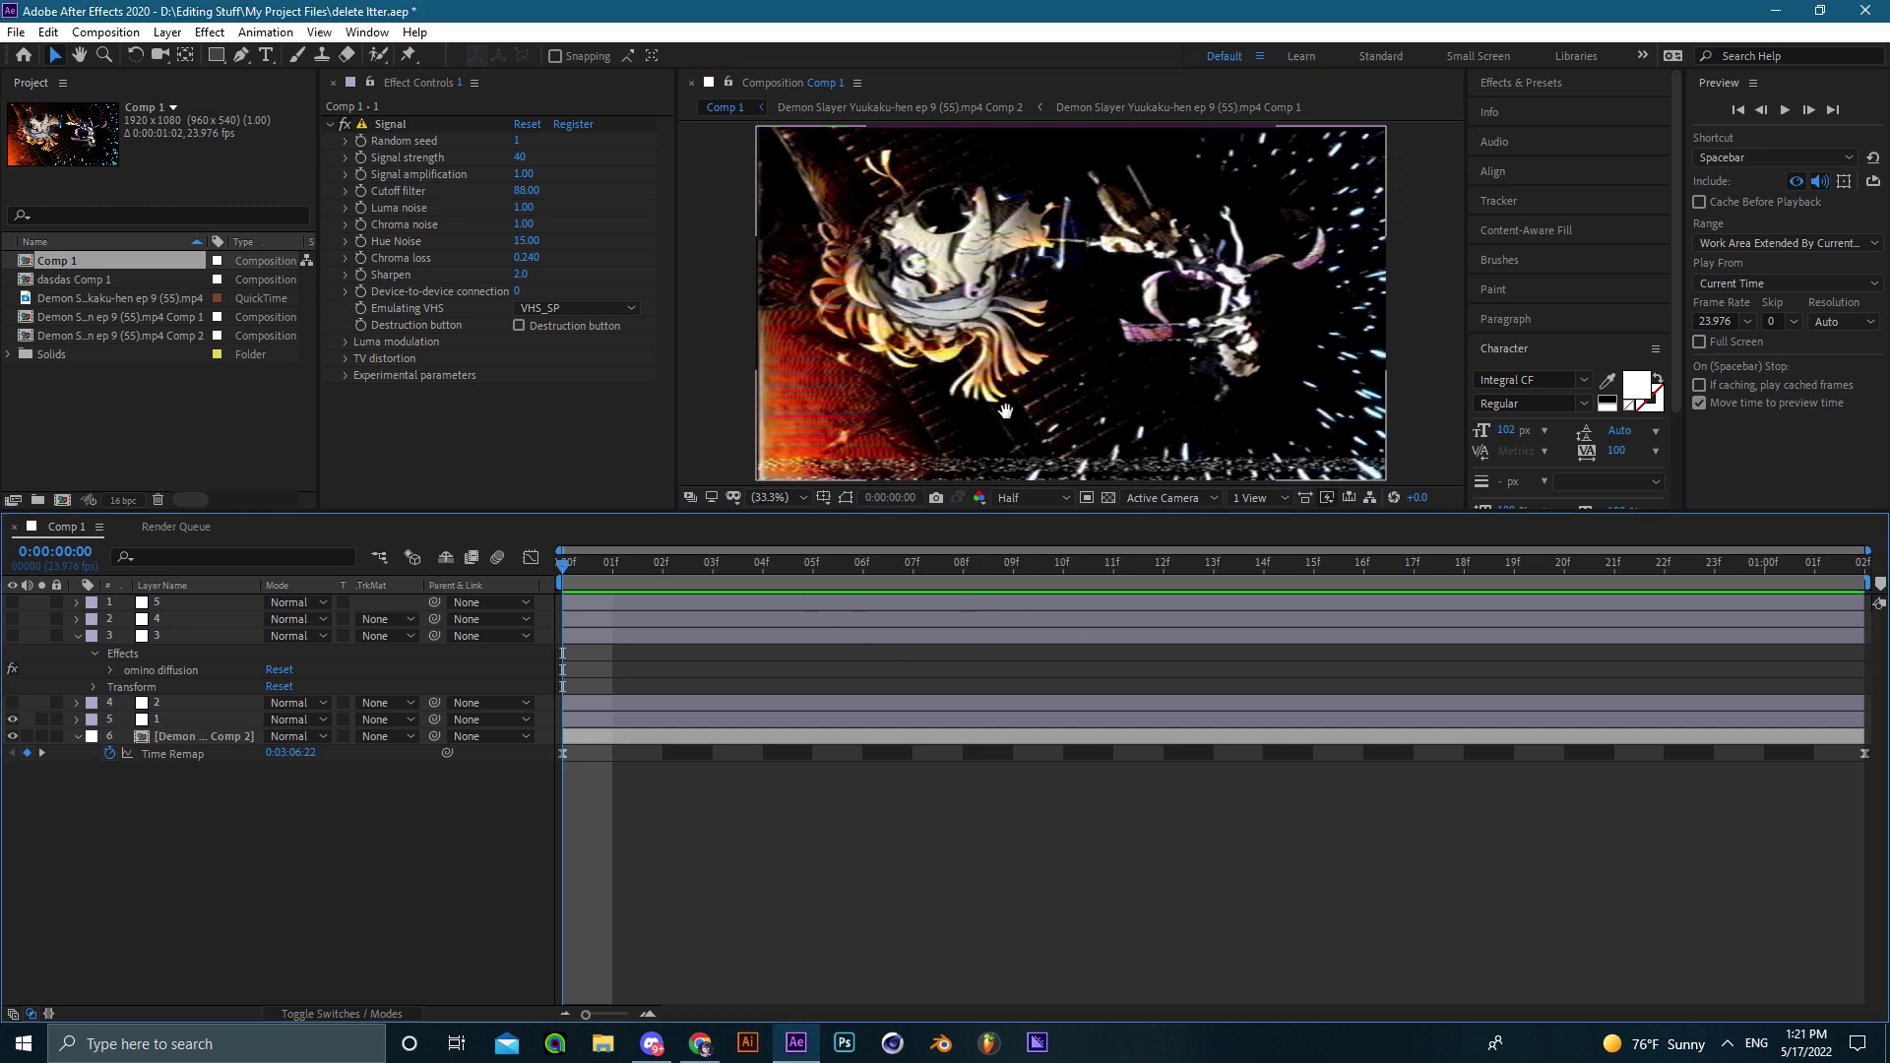
Try a lower signal strength in the Signal effect and undo the change.
drag(1005, 411, 1085, 365)
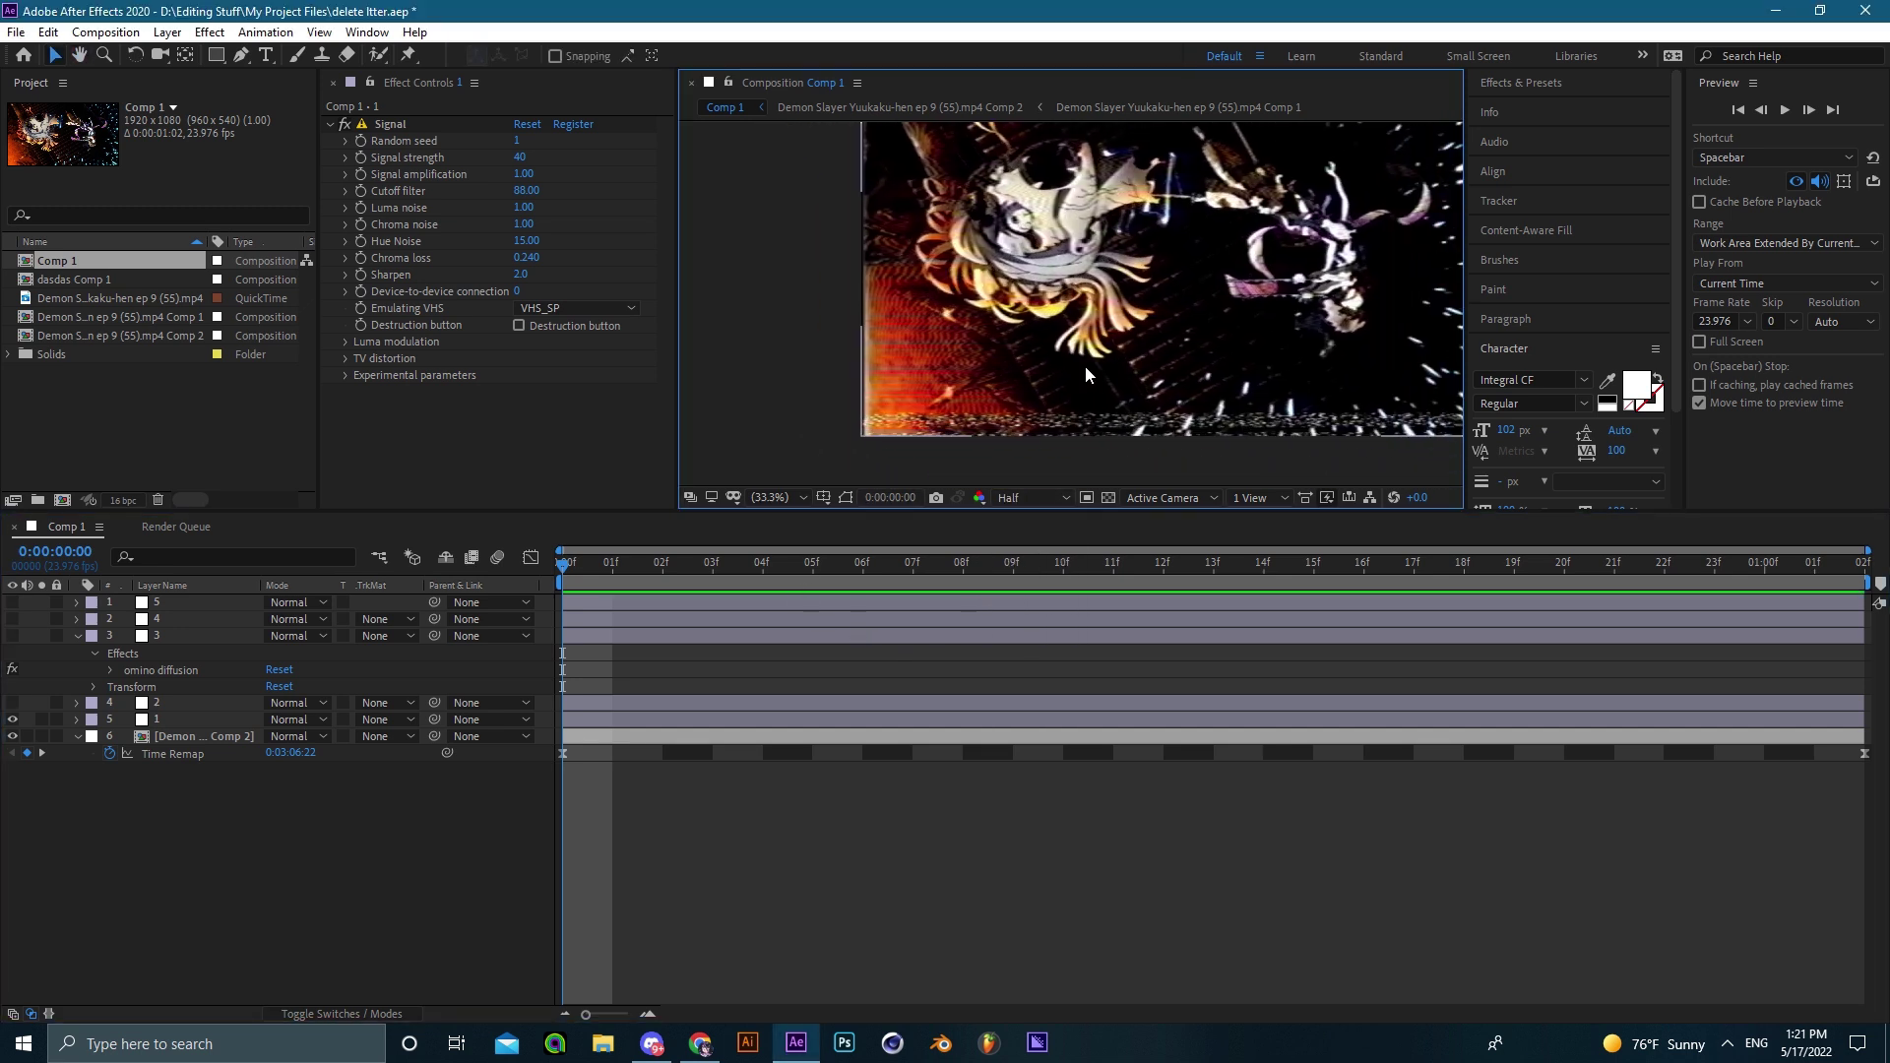
drag(1301, 280, 1110, 378)
drag(521, 161, 473, 163)
key(ctrl+z)
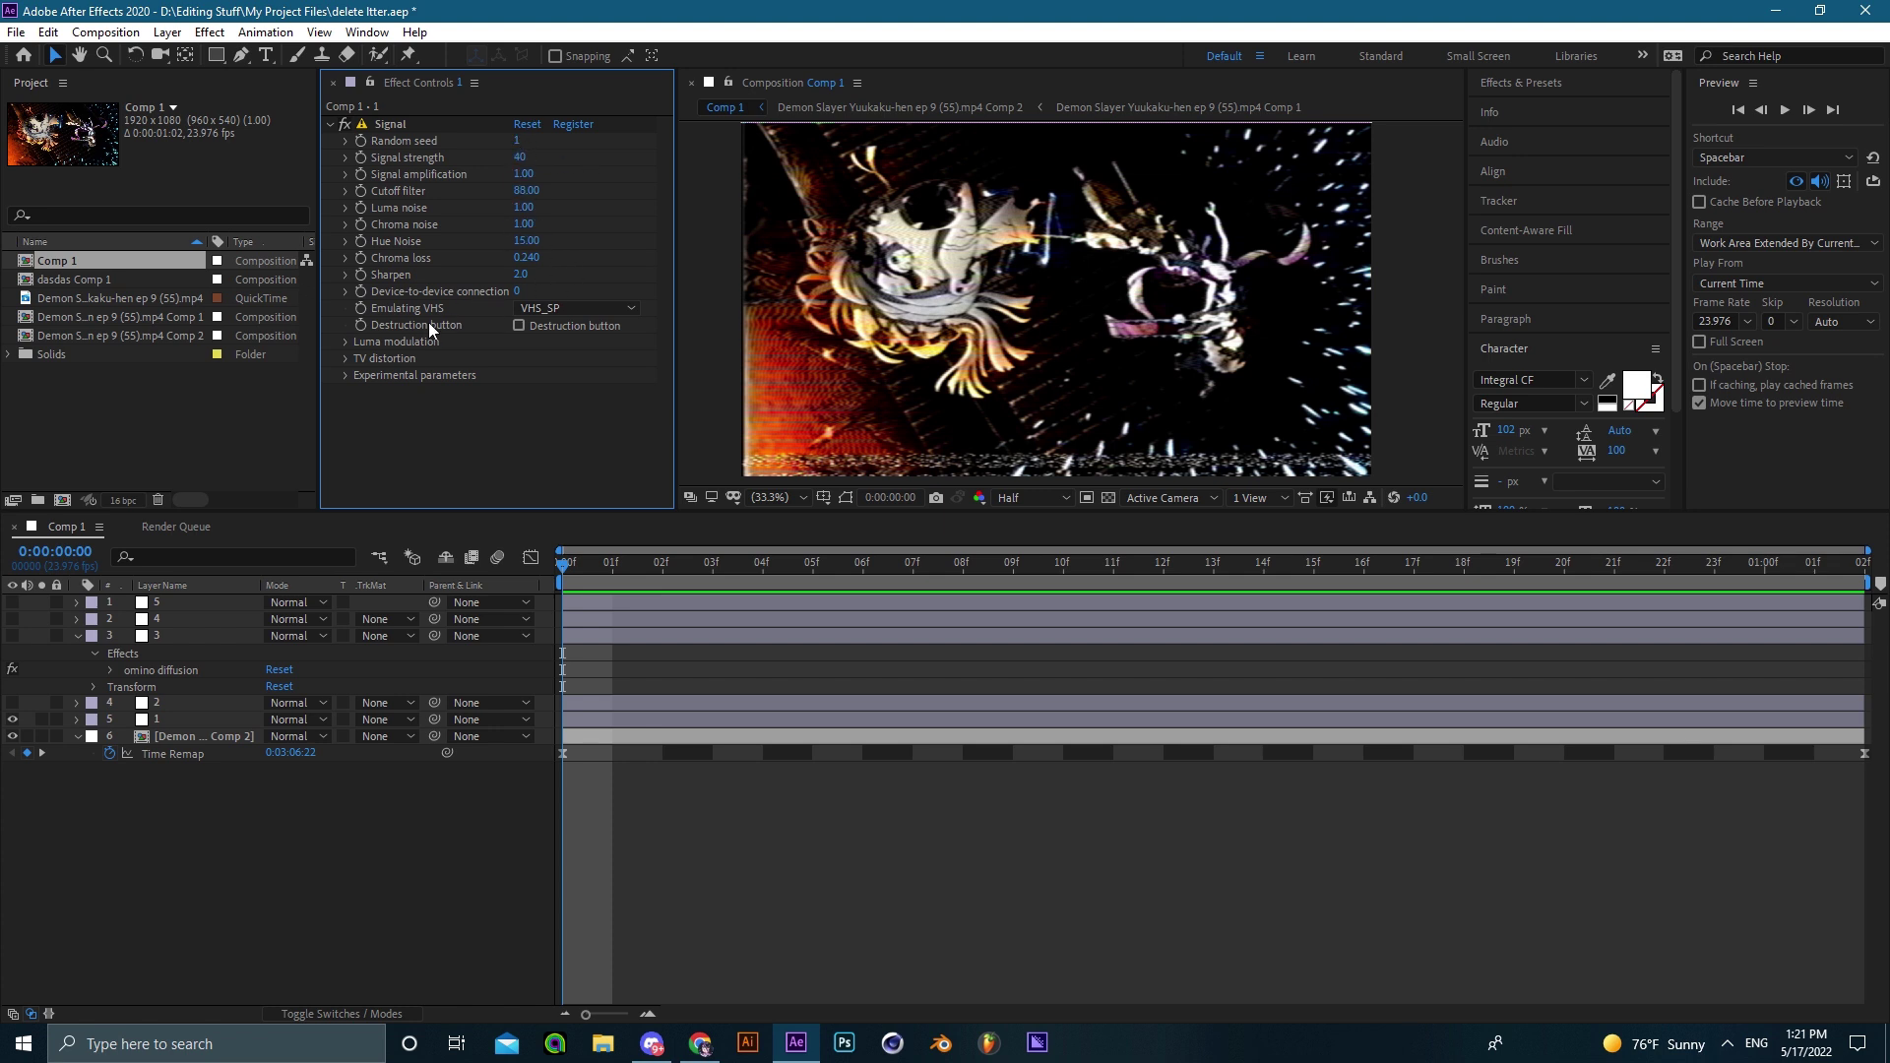
Expand Signal's Luma modulation settings, compare the modulation off and on along the frame edges, and turn it off.
click(346, 342)
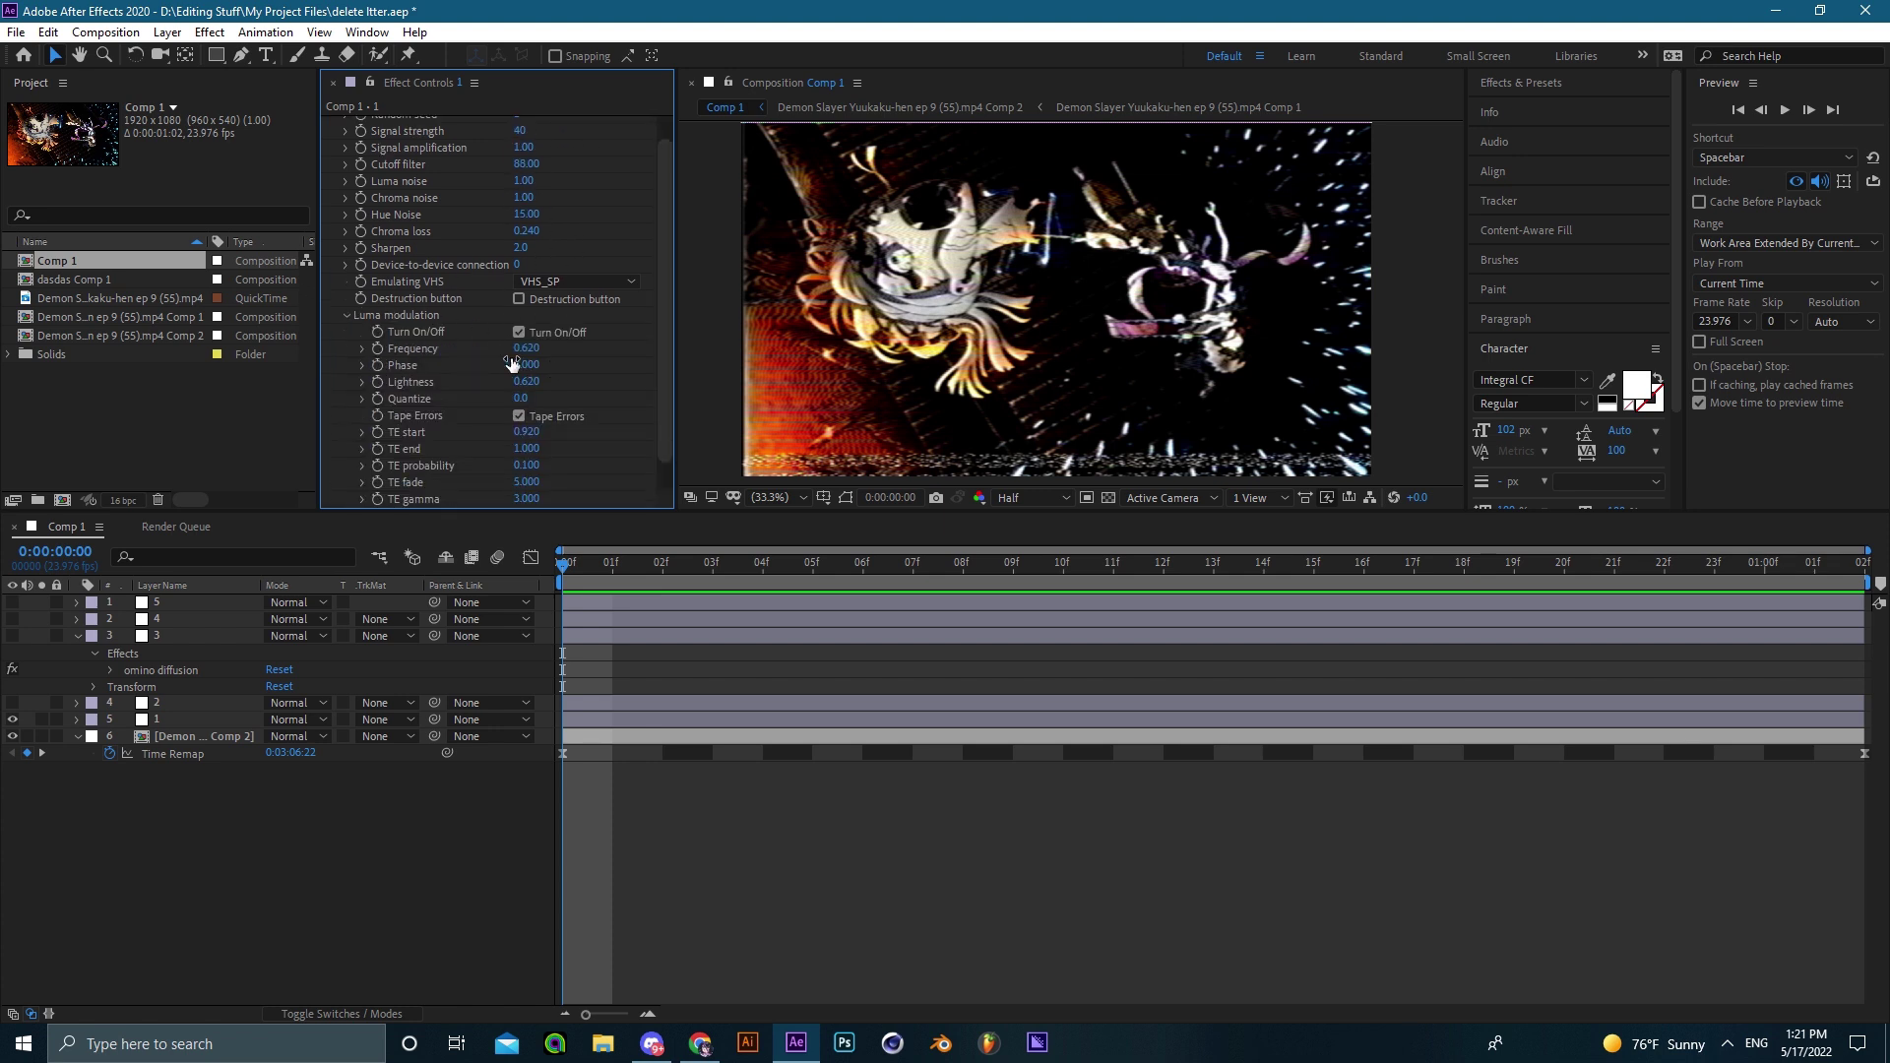
click(811, 384)
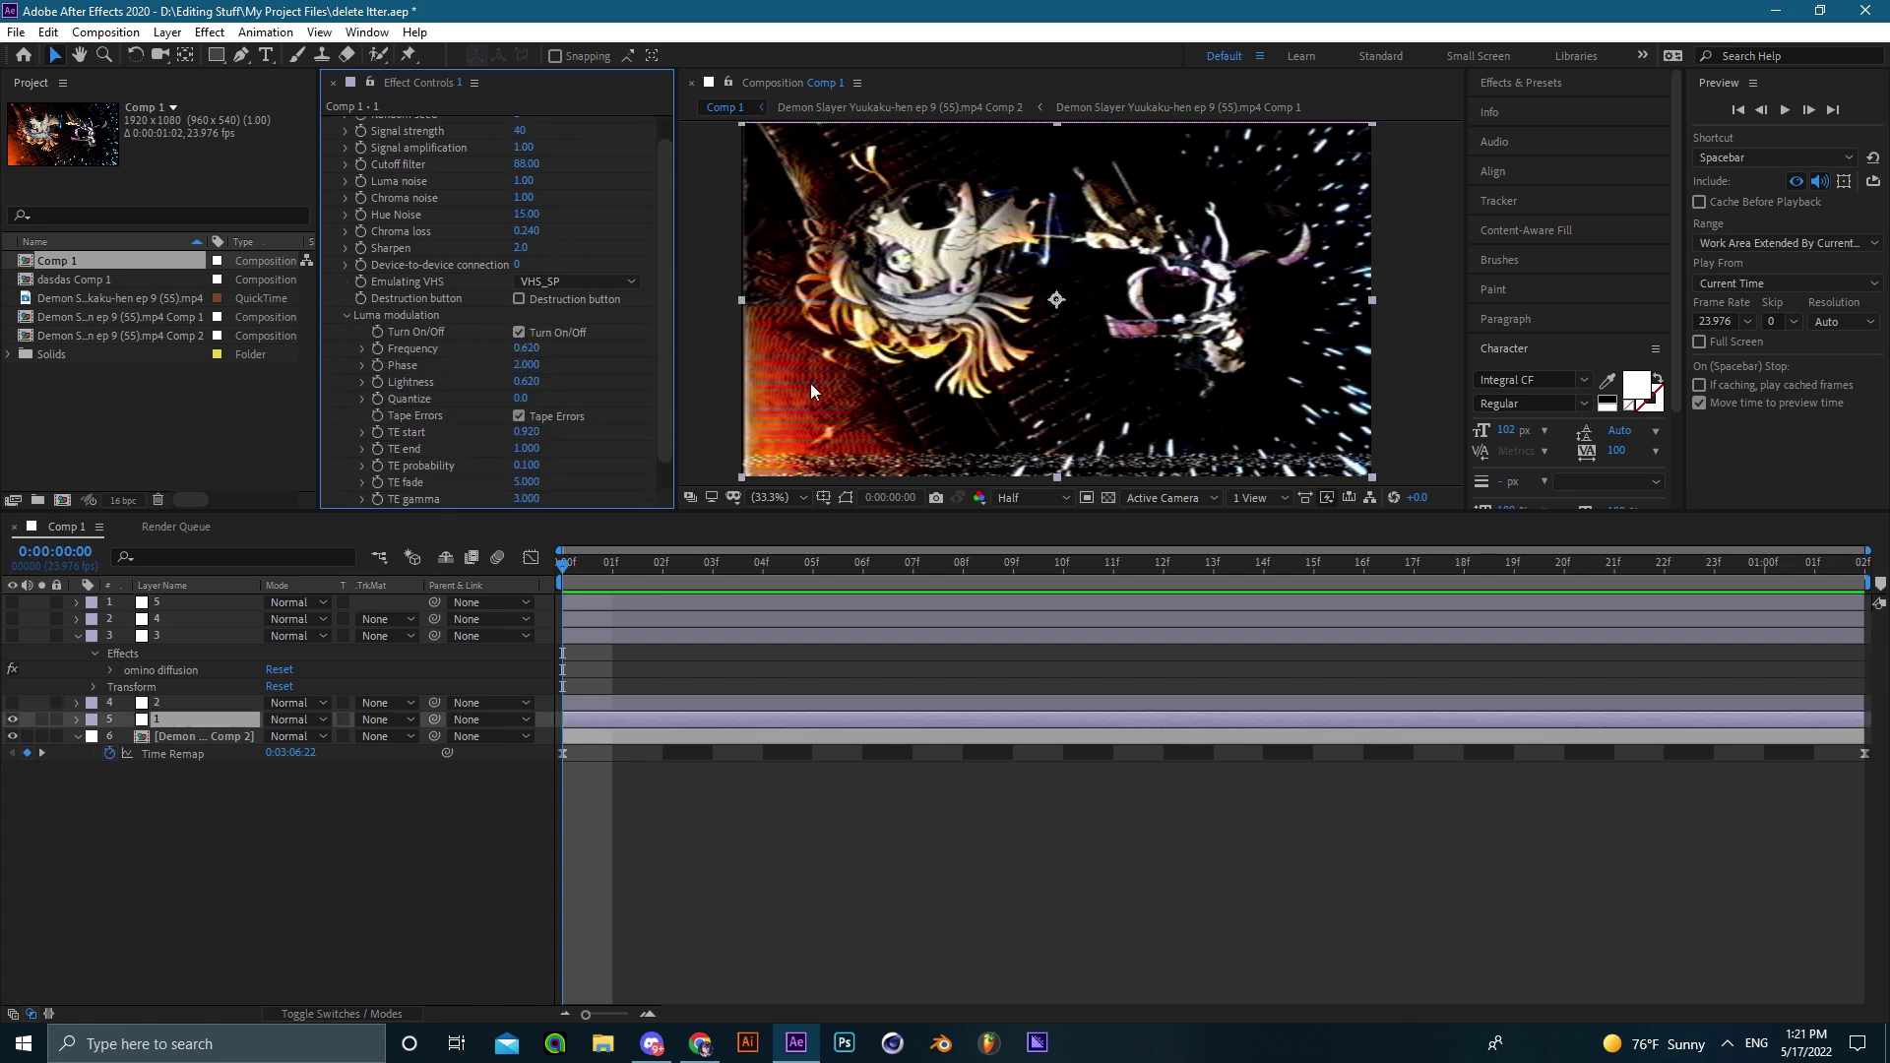
click(520, 332)
click(520, 333)
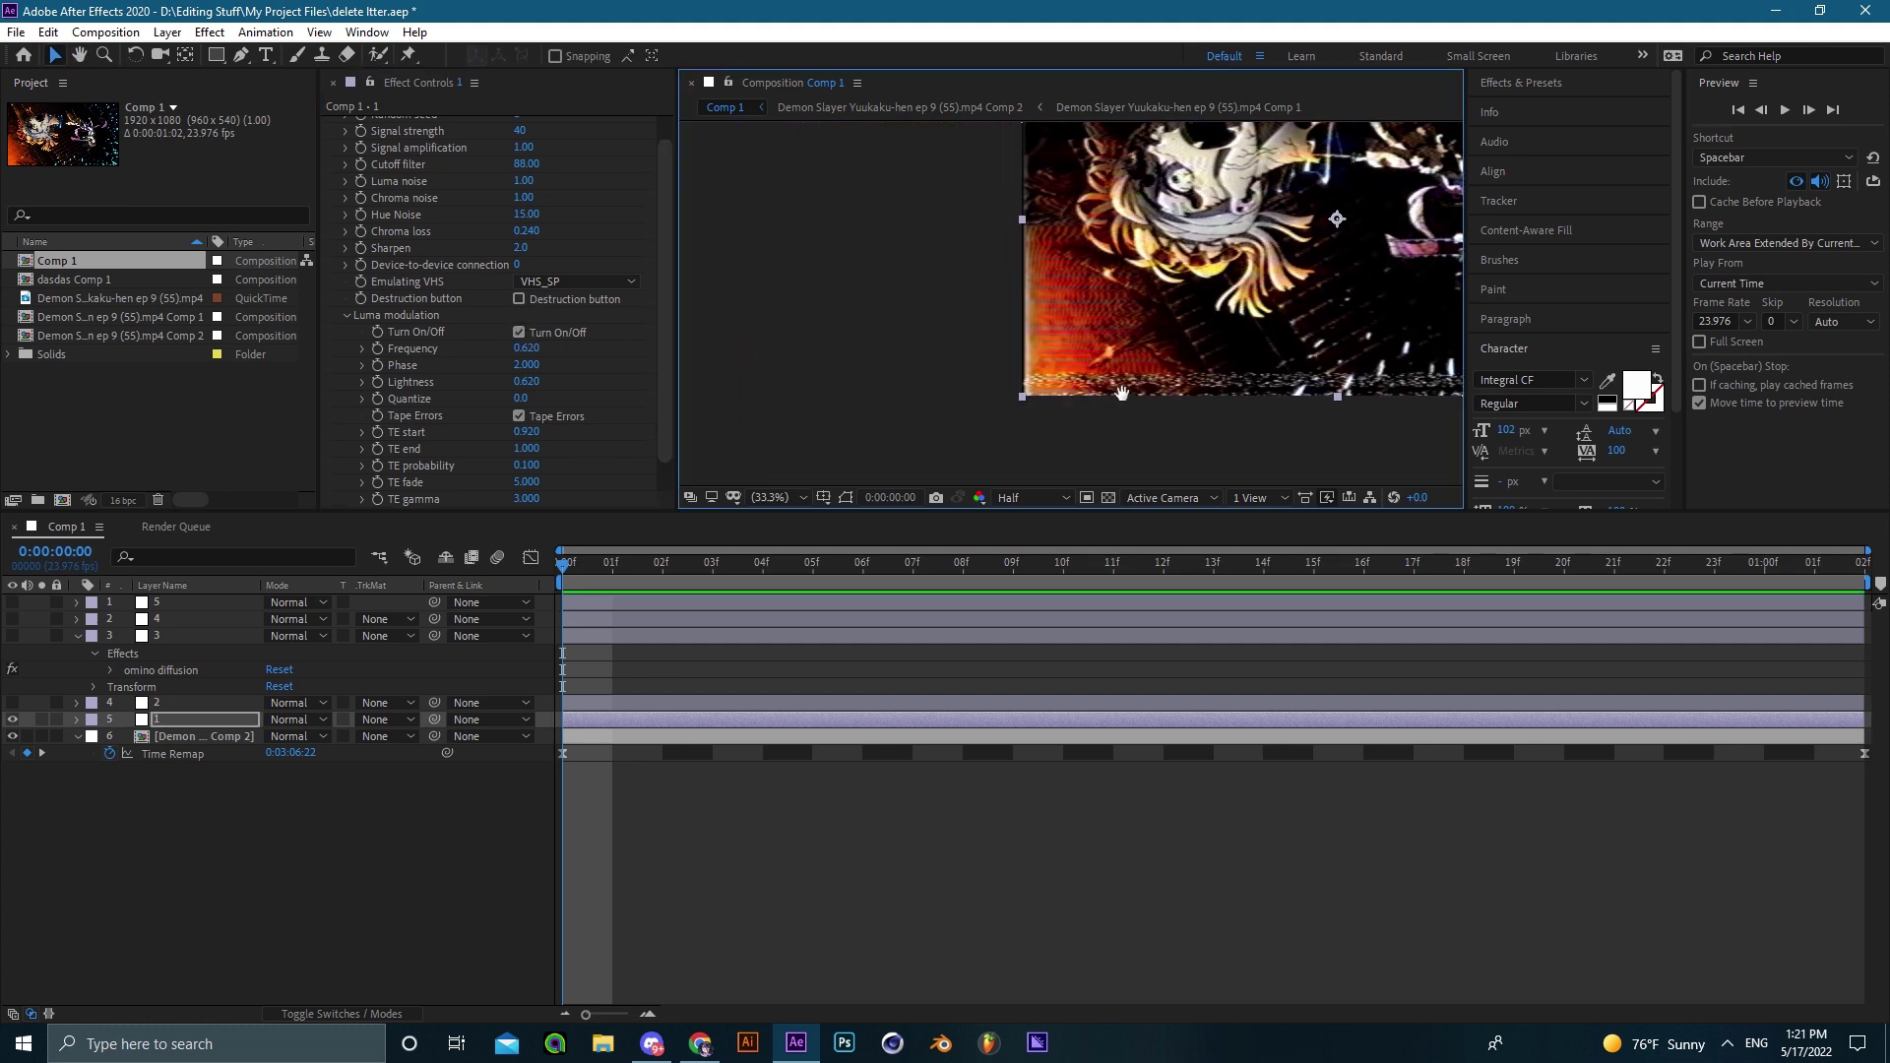
scroll(1043, 375, up, 5)
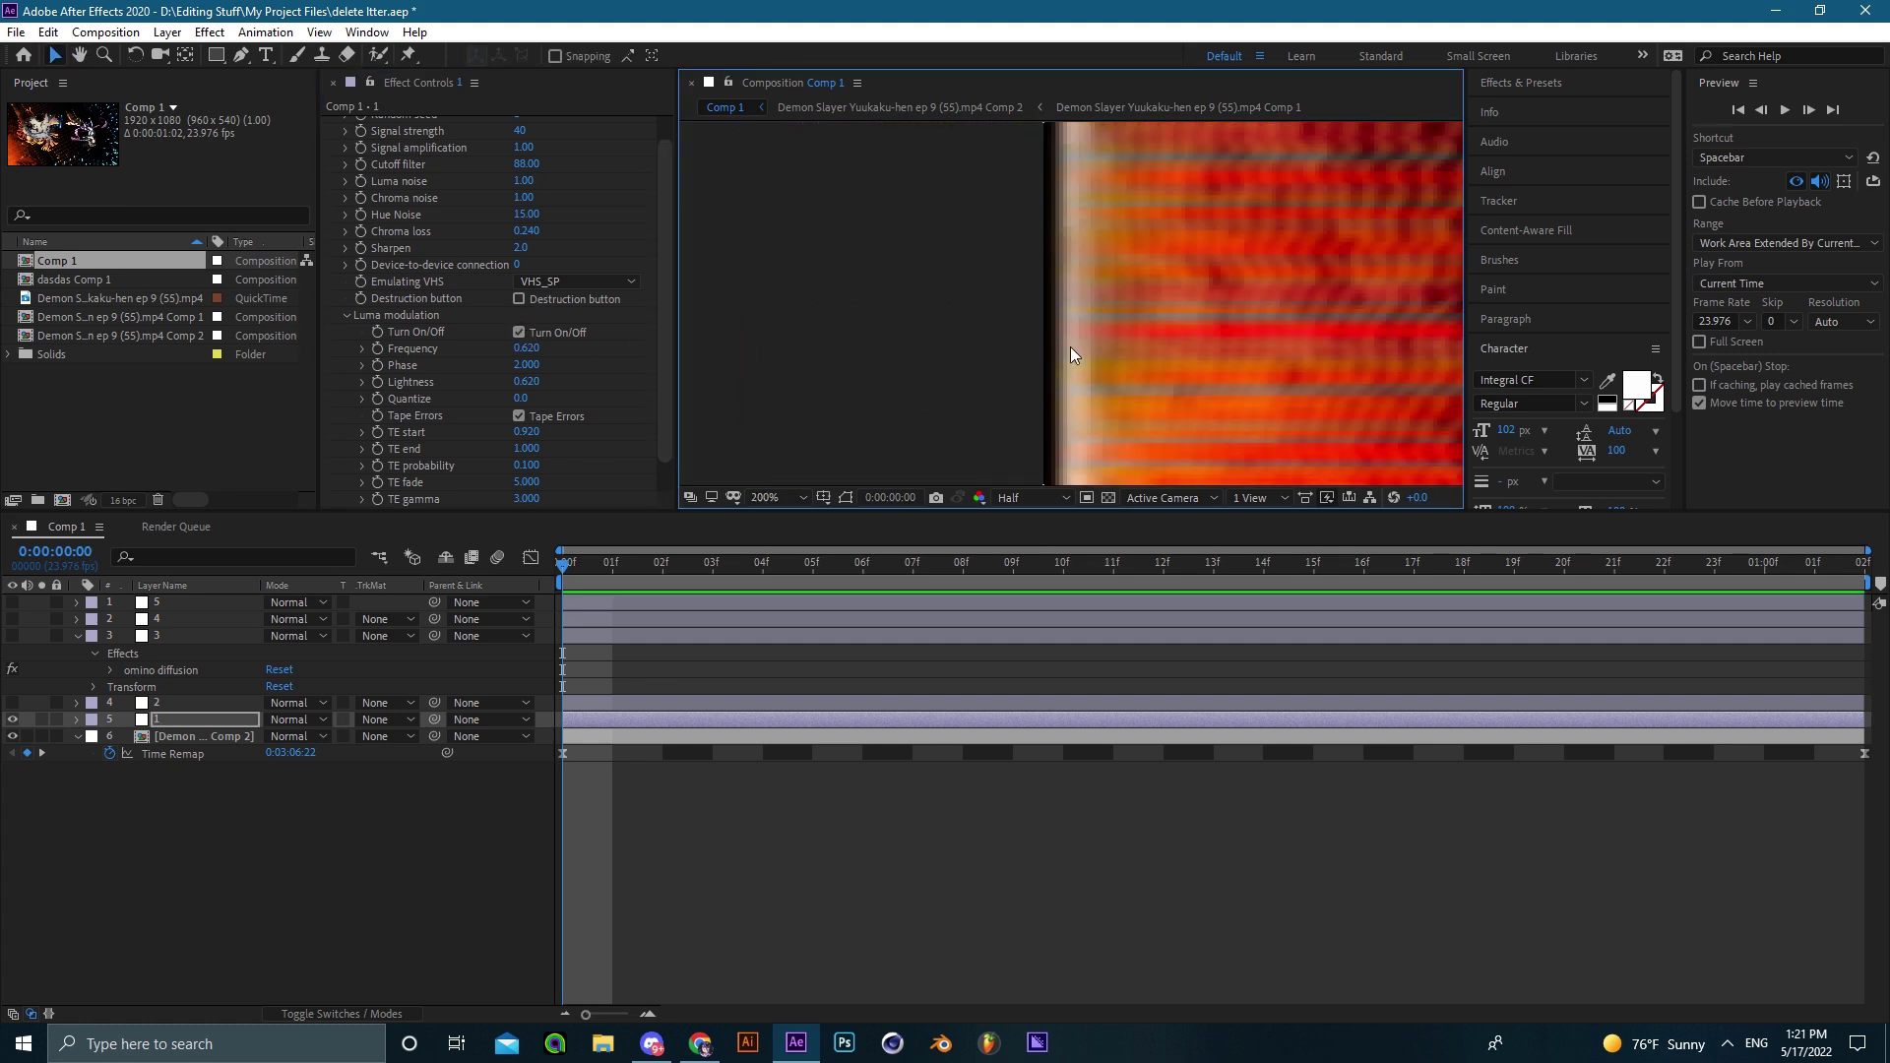
scroll(1072, 346, down, 6)
scroll(1084, 340, up, 2)
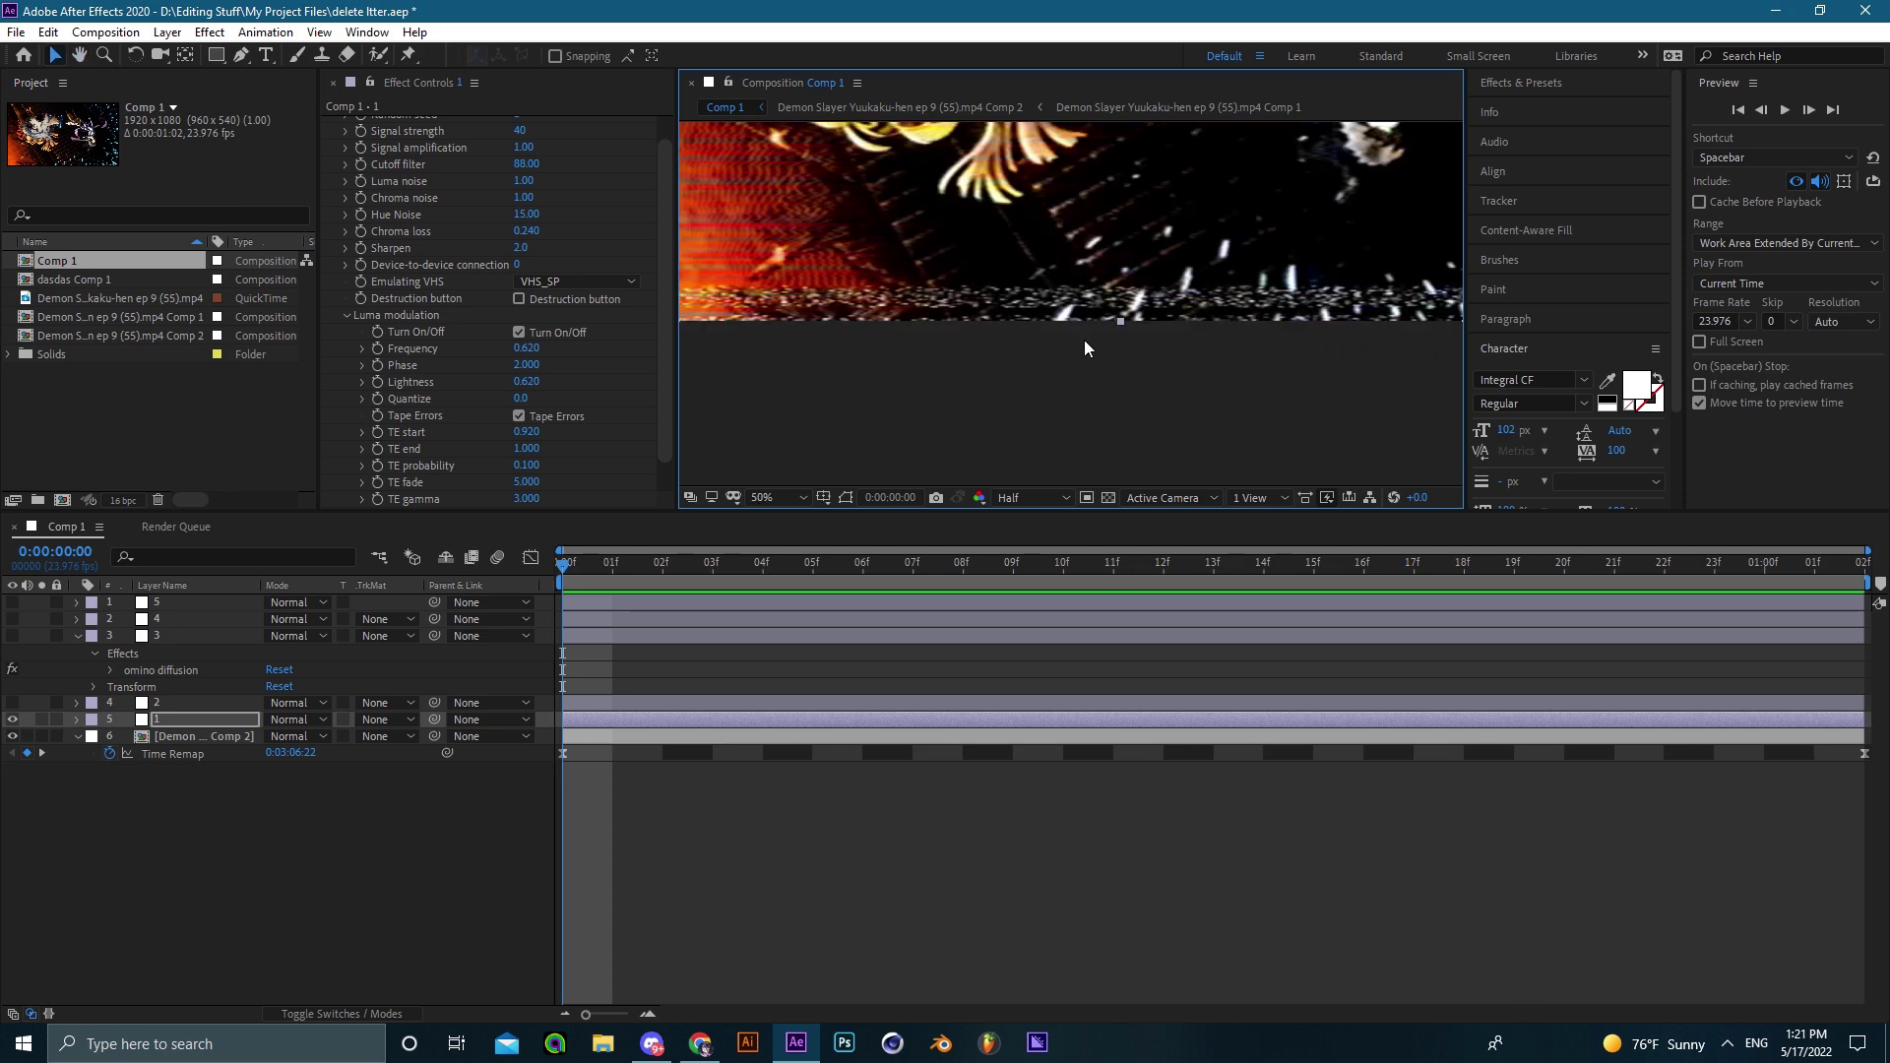
drag(1014, 337, 943, 478)
click(804, 497)
click(801, 543)
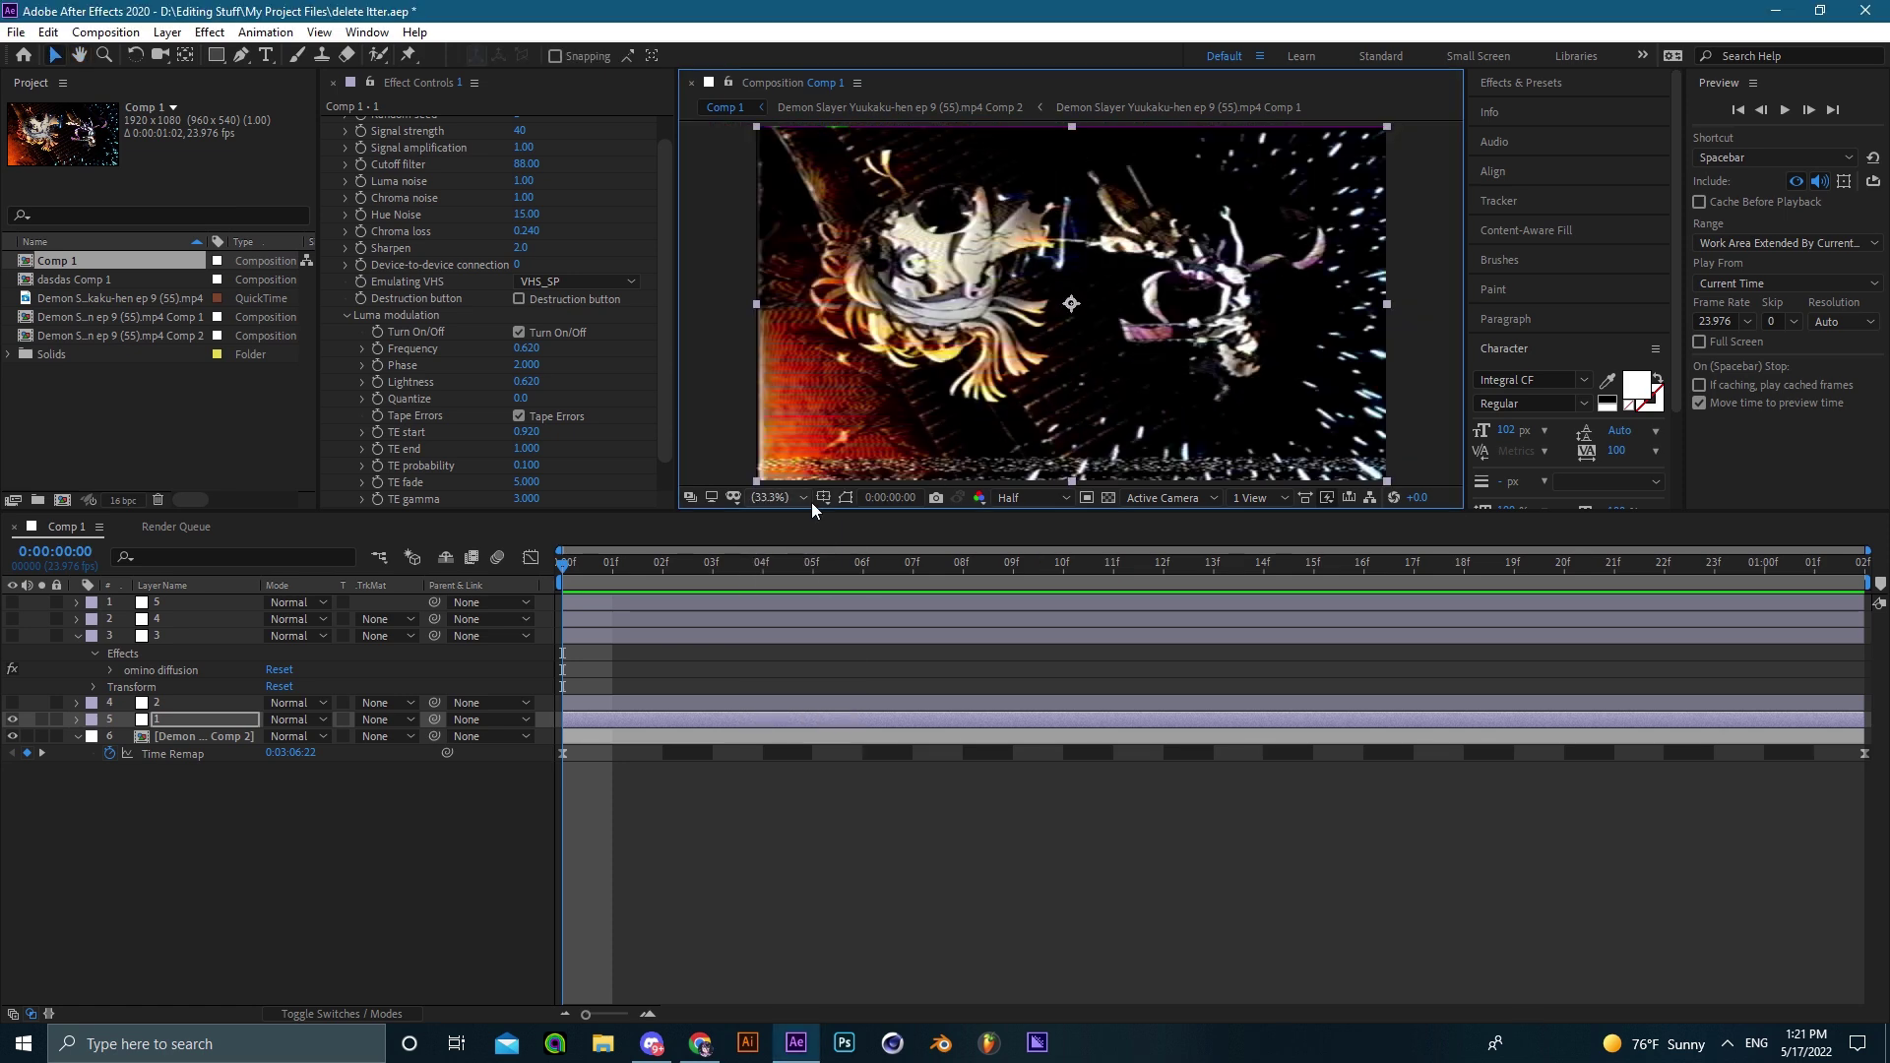
click(520, 333)
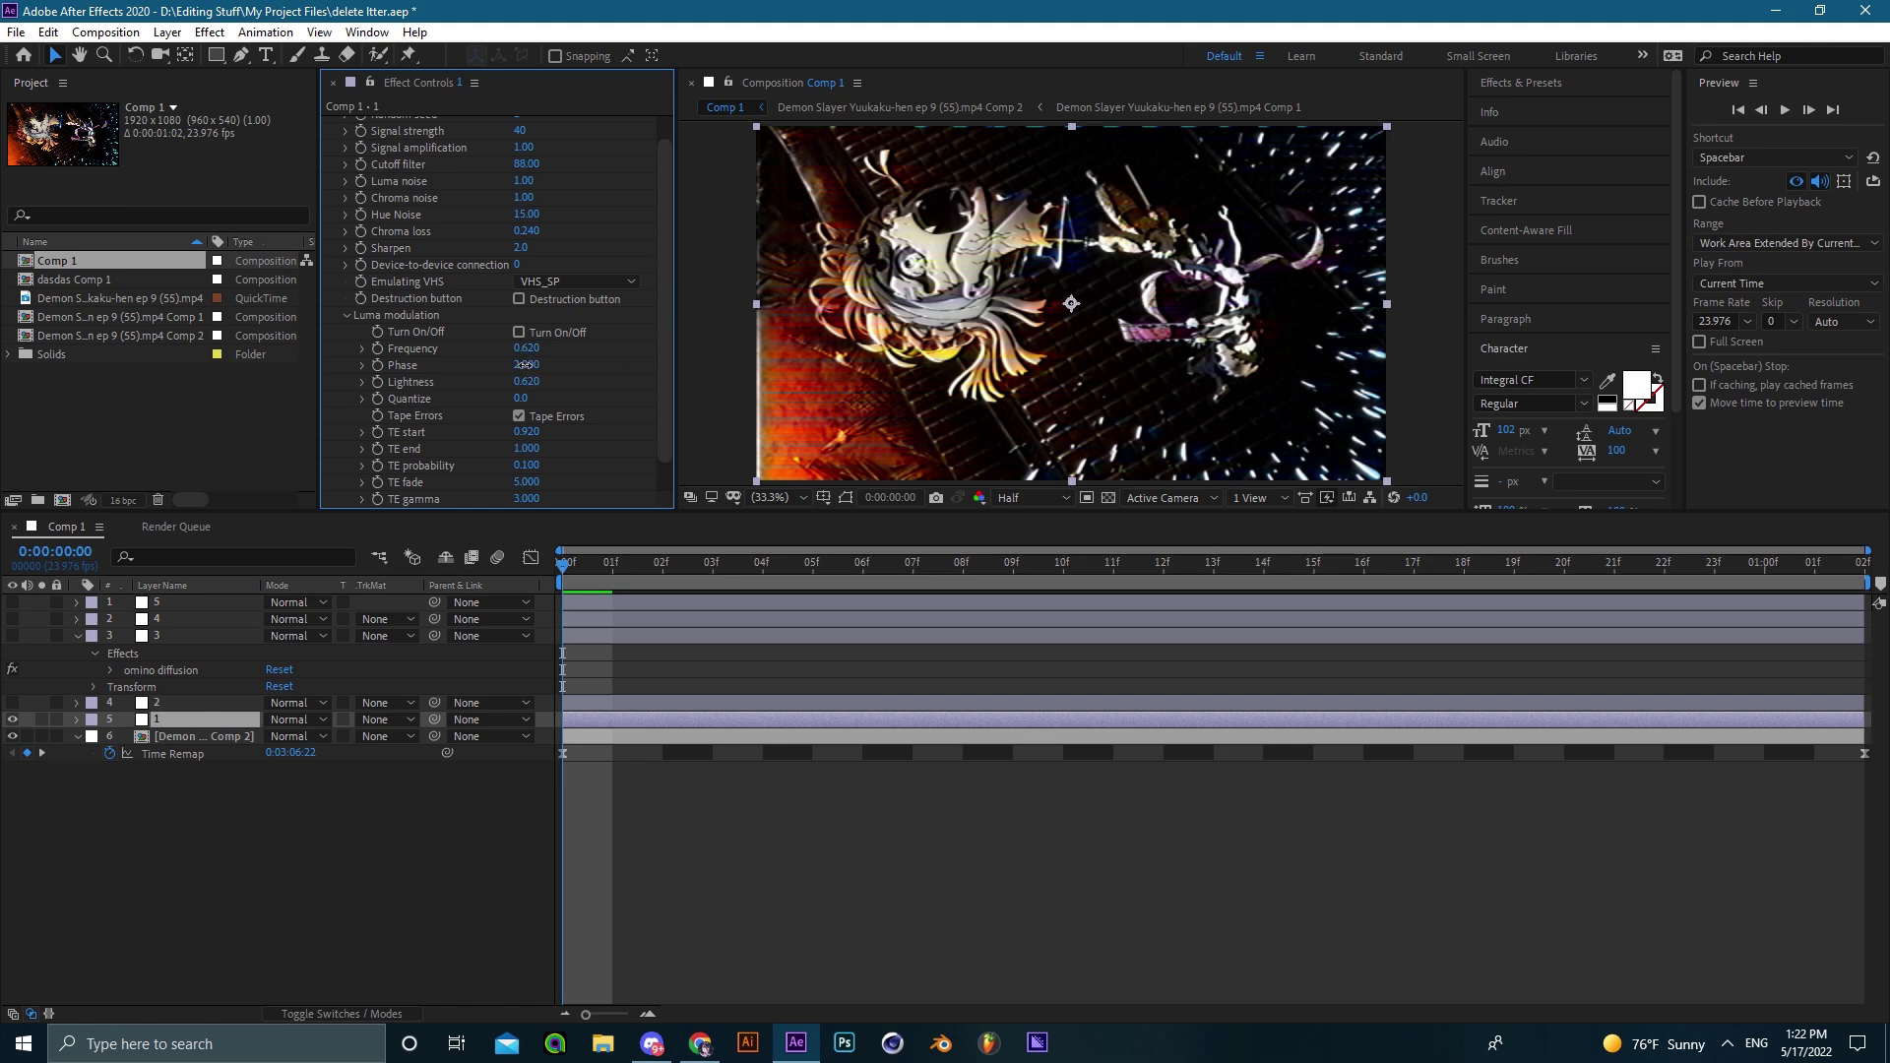
Try adjusting the Luma modulation phase and raising TE start to 1.000, and undo the TE start change.
drag(525, 365, 567, 393)
scroll(596, 365, down, 1)
drag(526, 399, 547, 401)
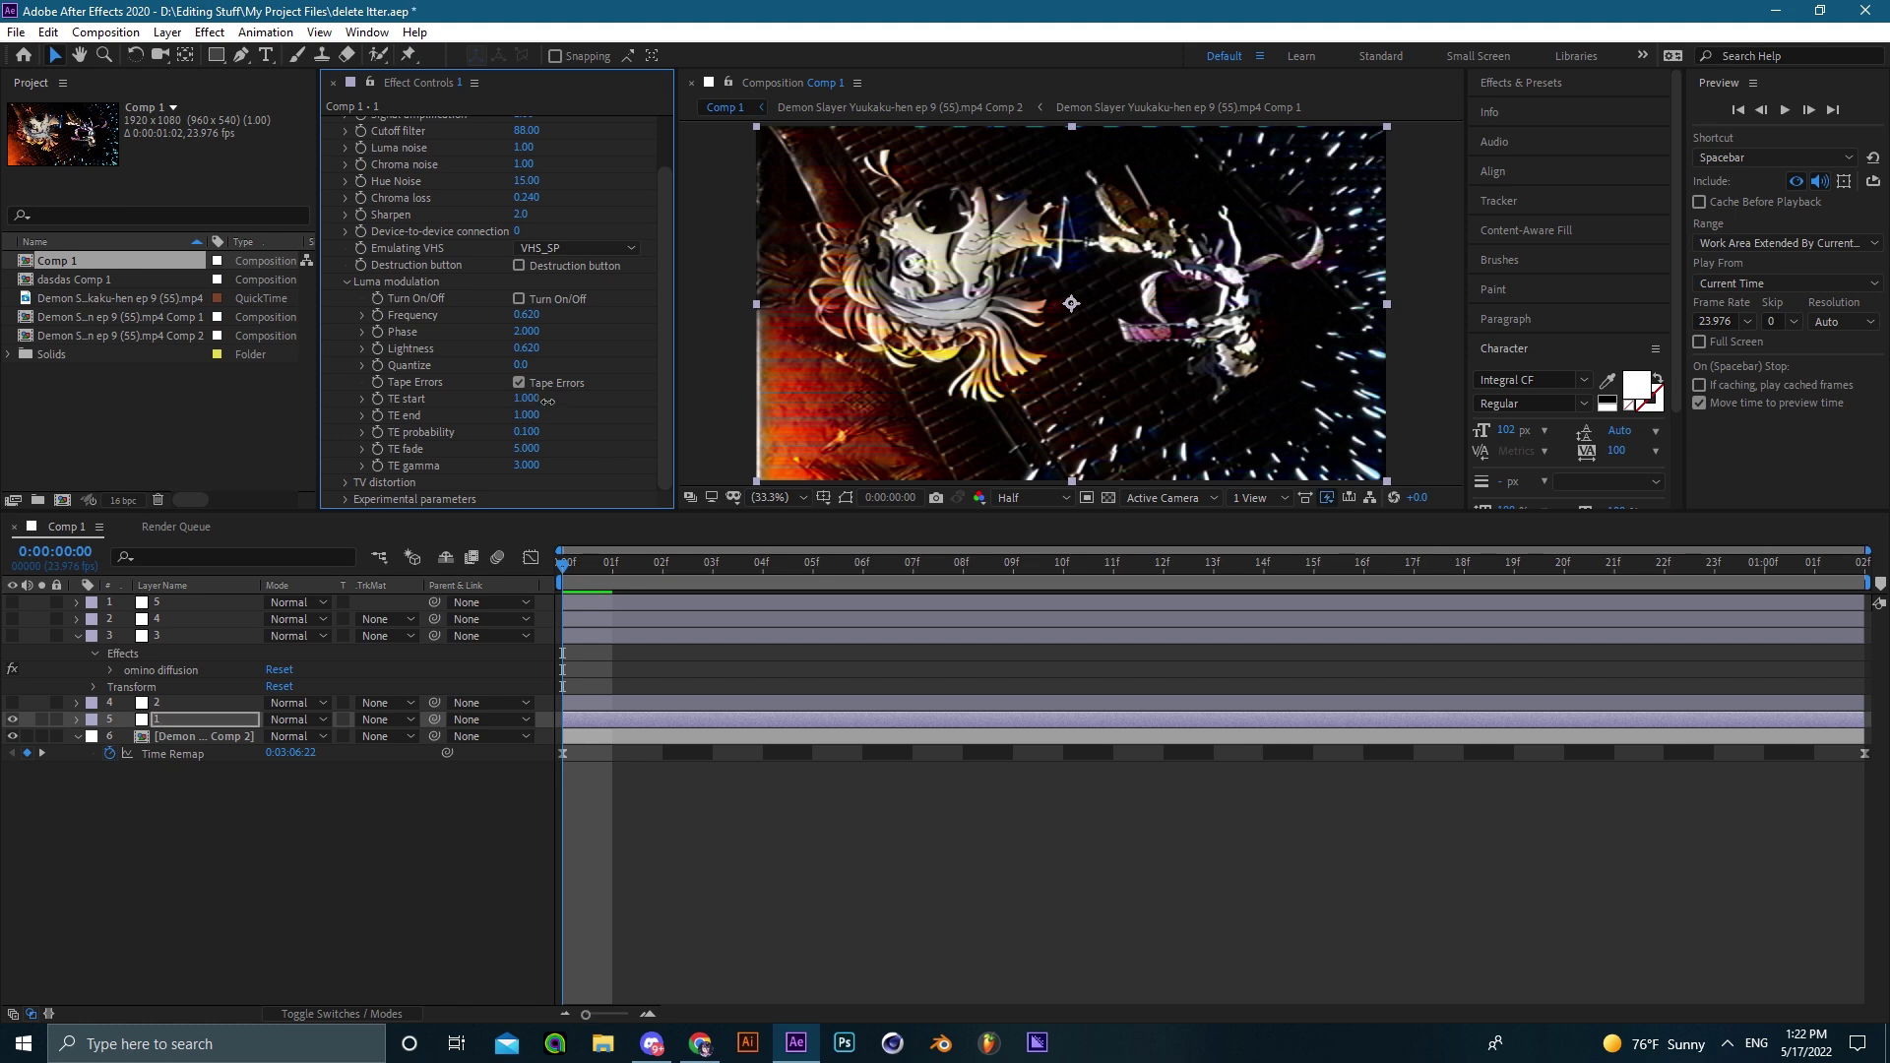
key(ctrl+z)
Expand Signal's TV distortion settings and set Thick distortion to 66.0.
click(346, 481)
scroll(346, 478, down, 1)
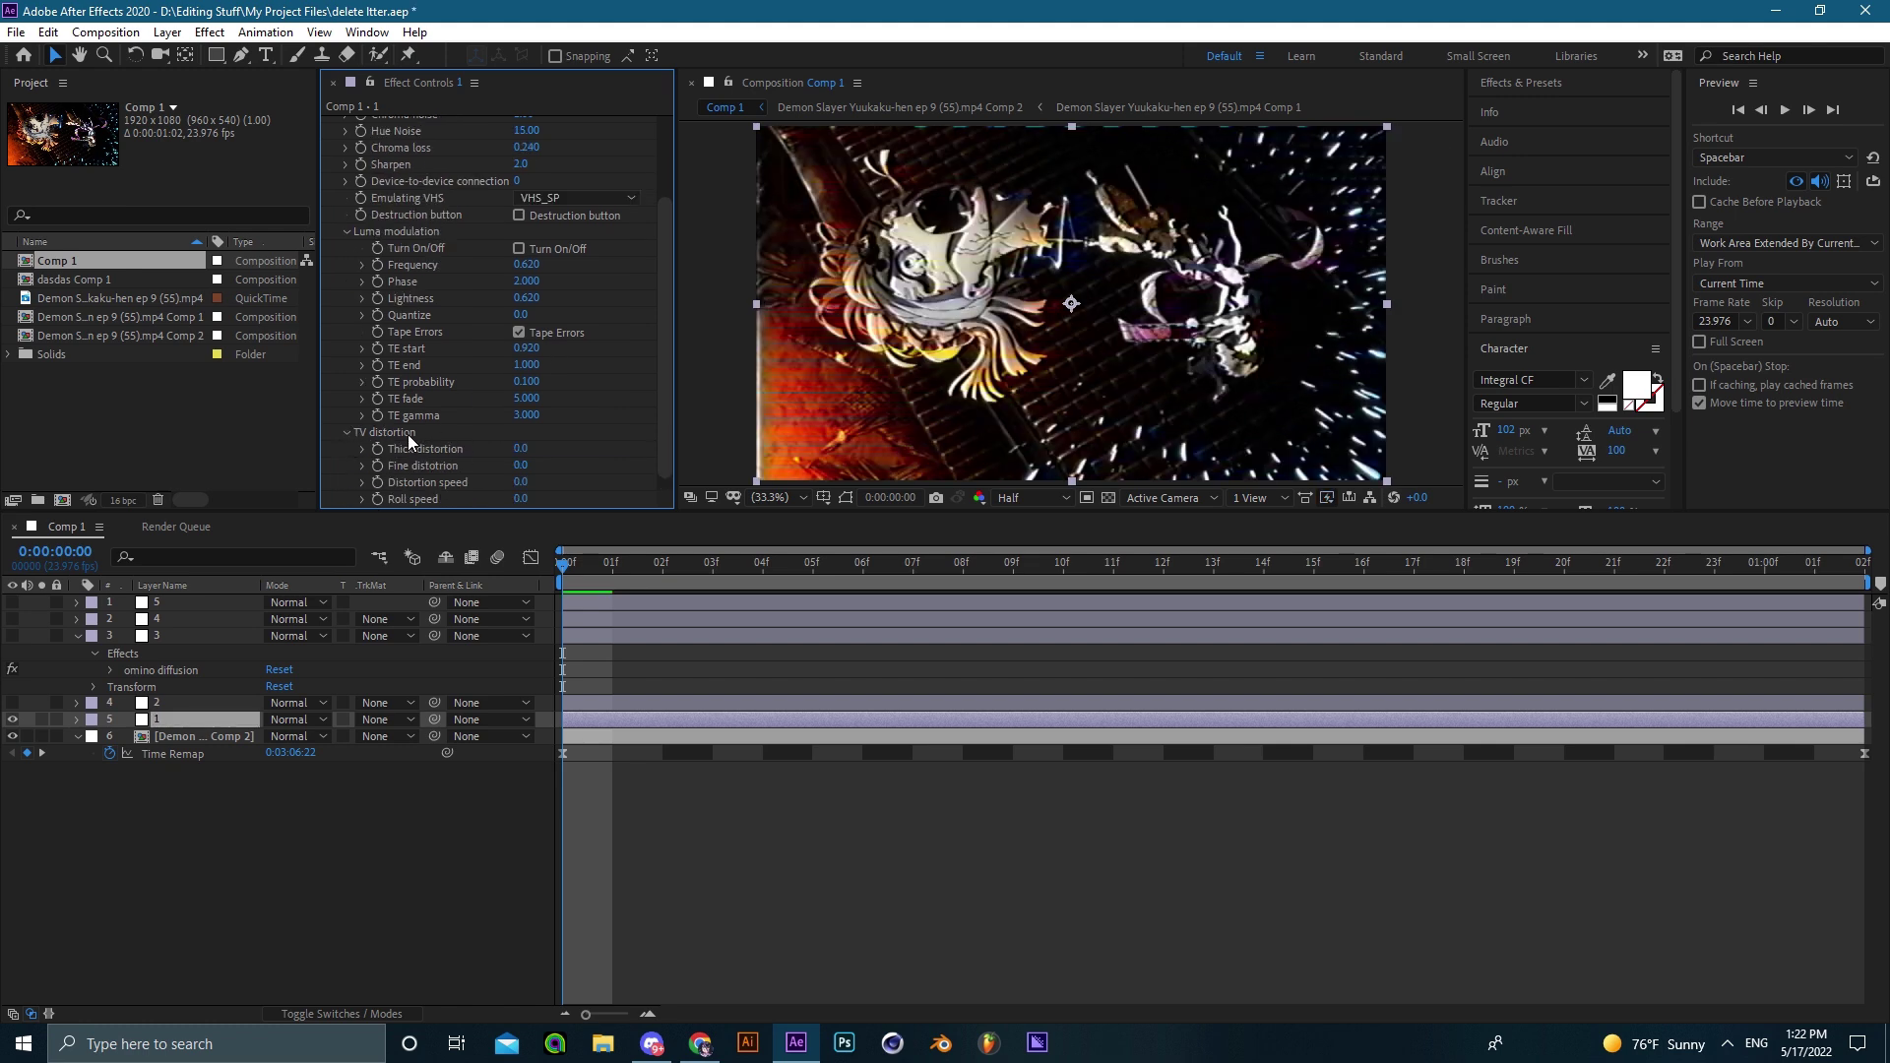
scroll(410, 368, down, 1)
drag(512, 433, 591, 433)
scroll(1030, 332, down, 1)
Split layer 1 at frame 1.
click(613, 563)
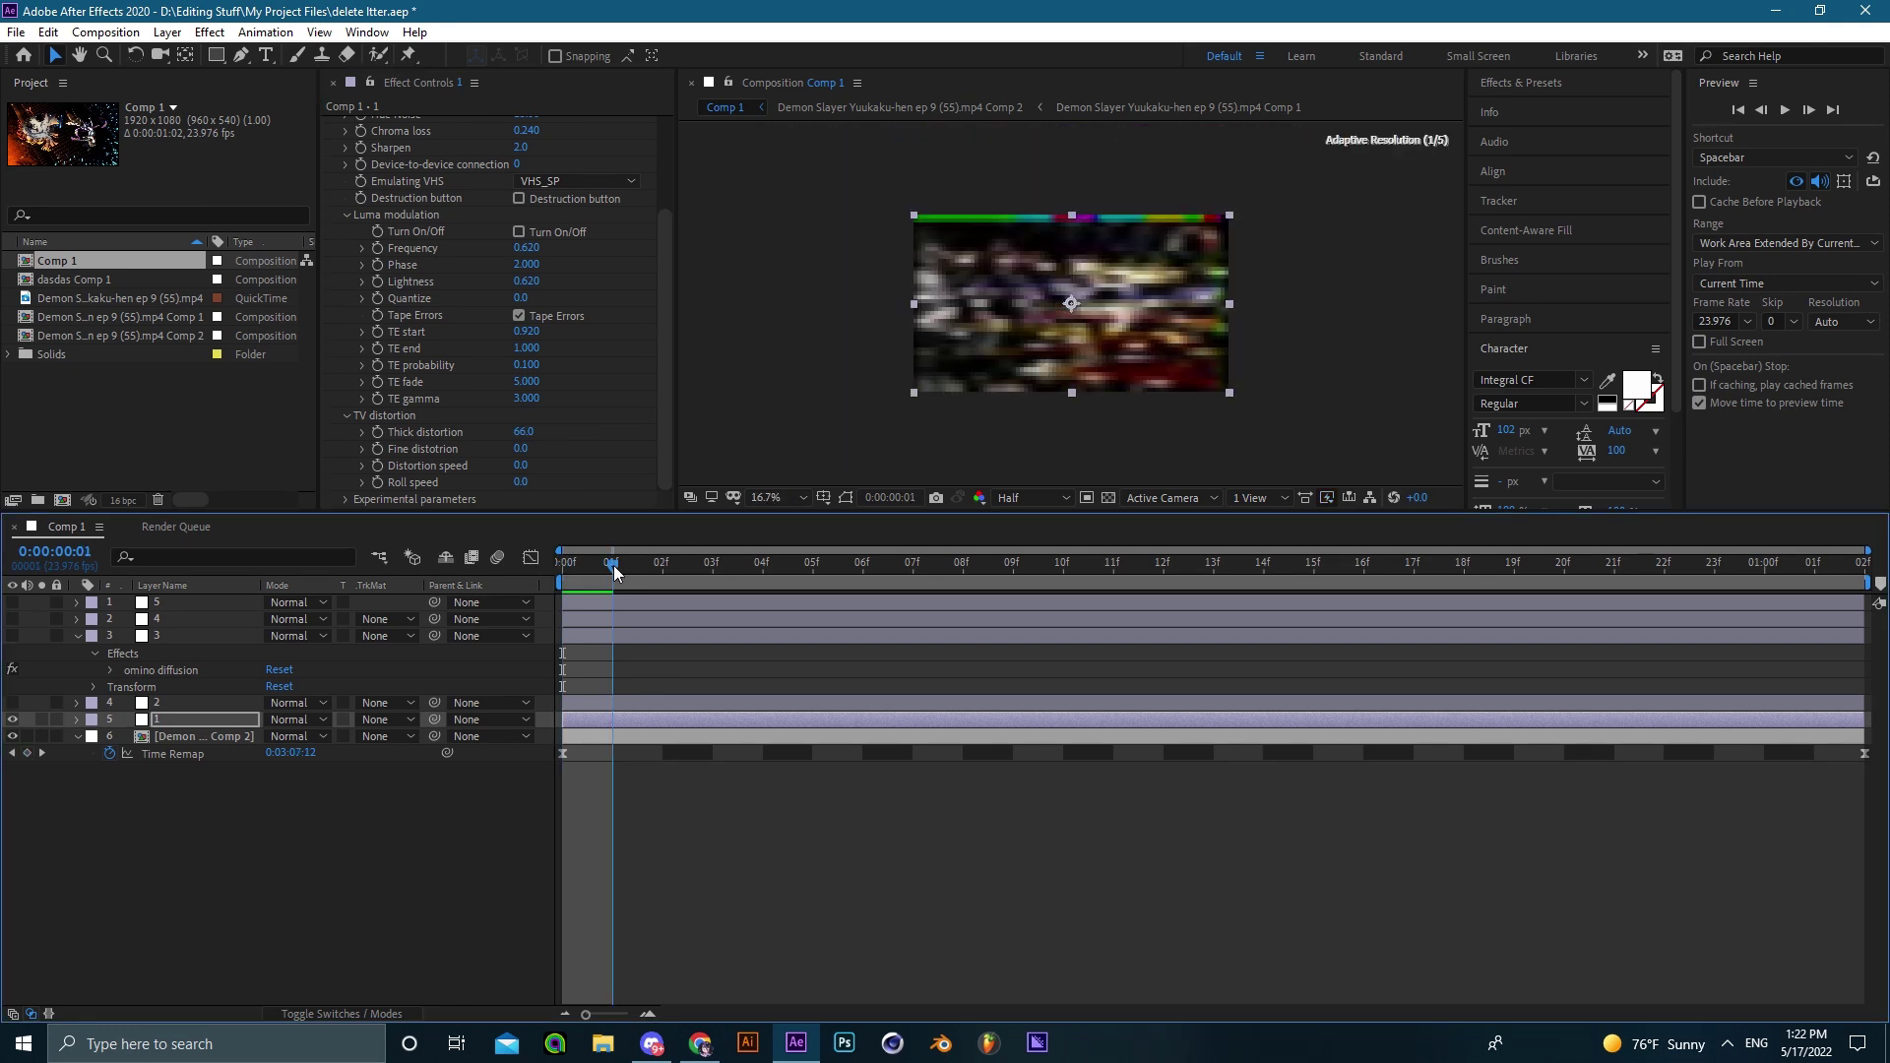
click(624, 712)
key(ctrl+shift+d)
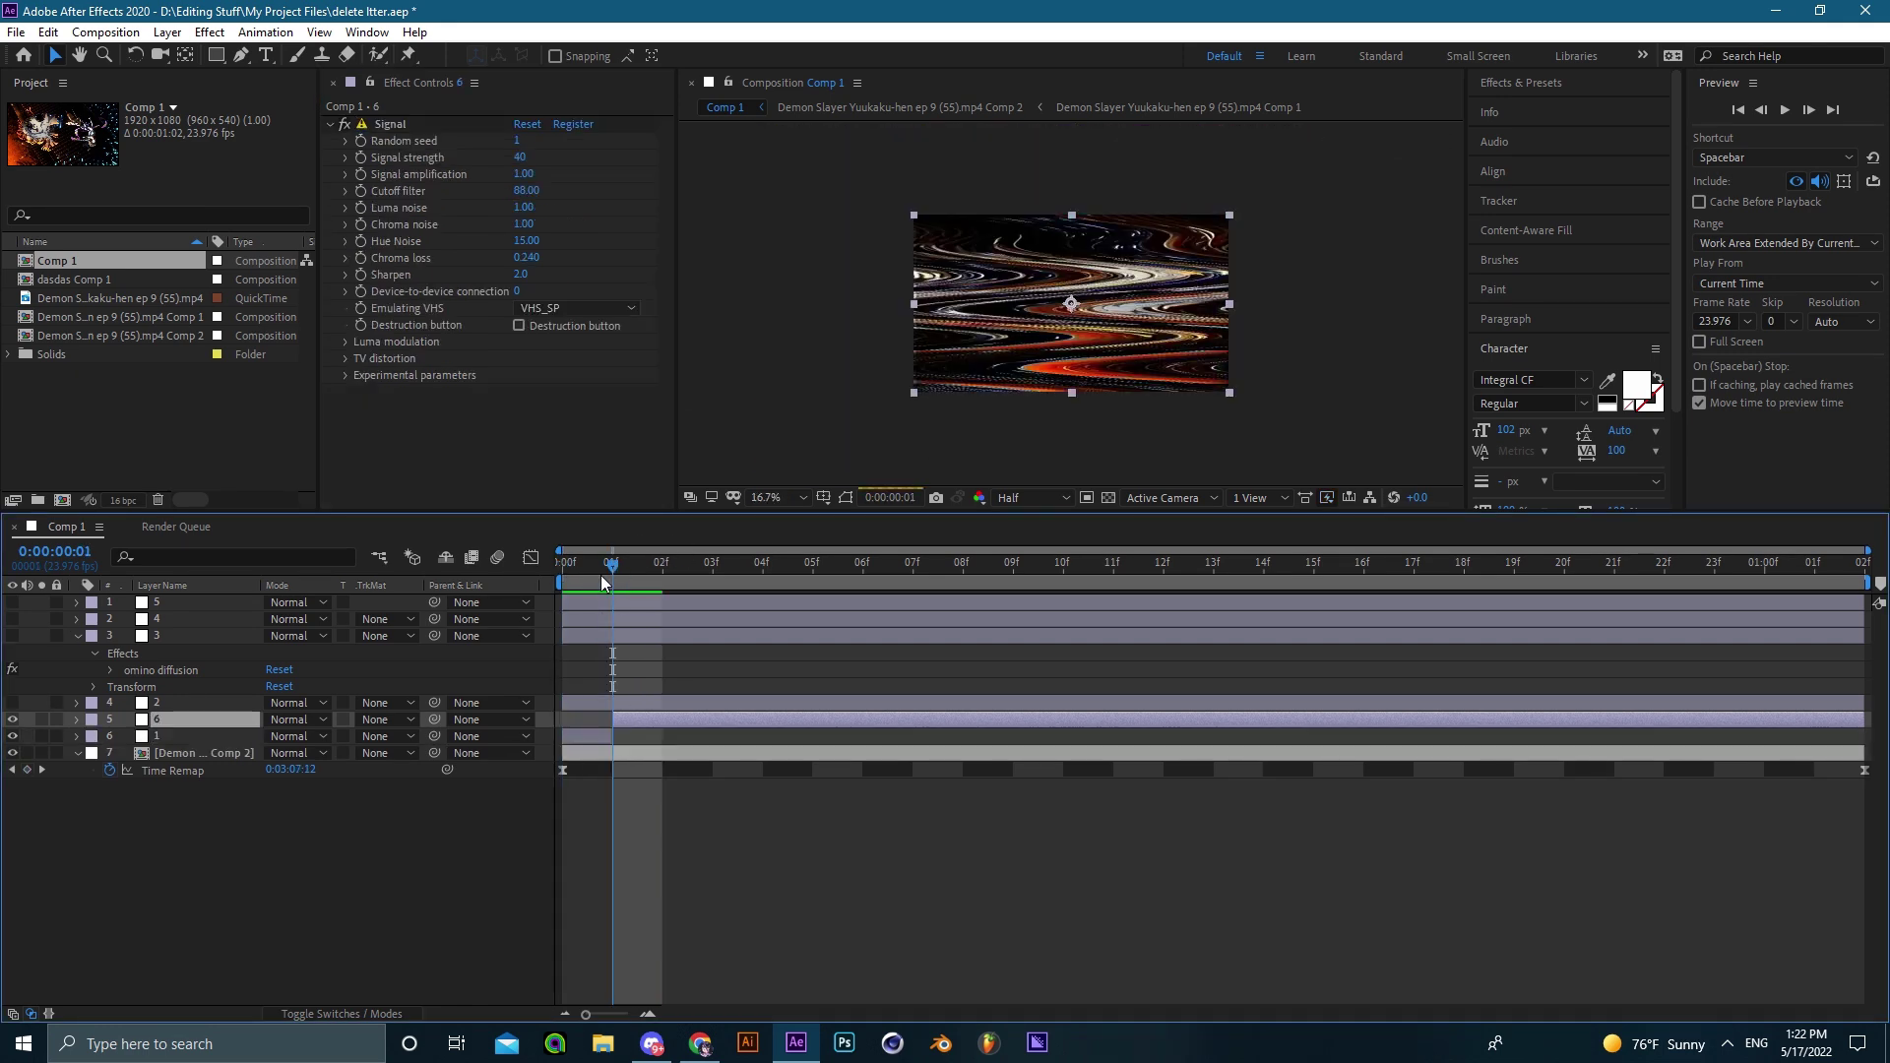
Hide layer 6 and play the comp from the first frame to preview the one-frame Signal glitch.
click(11, 721)
click(673, 858)
drag(612, 564, 257, 602)
key(space)
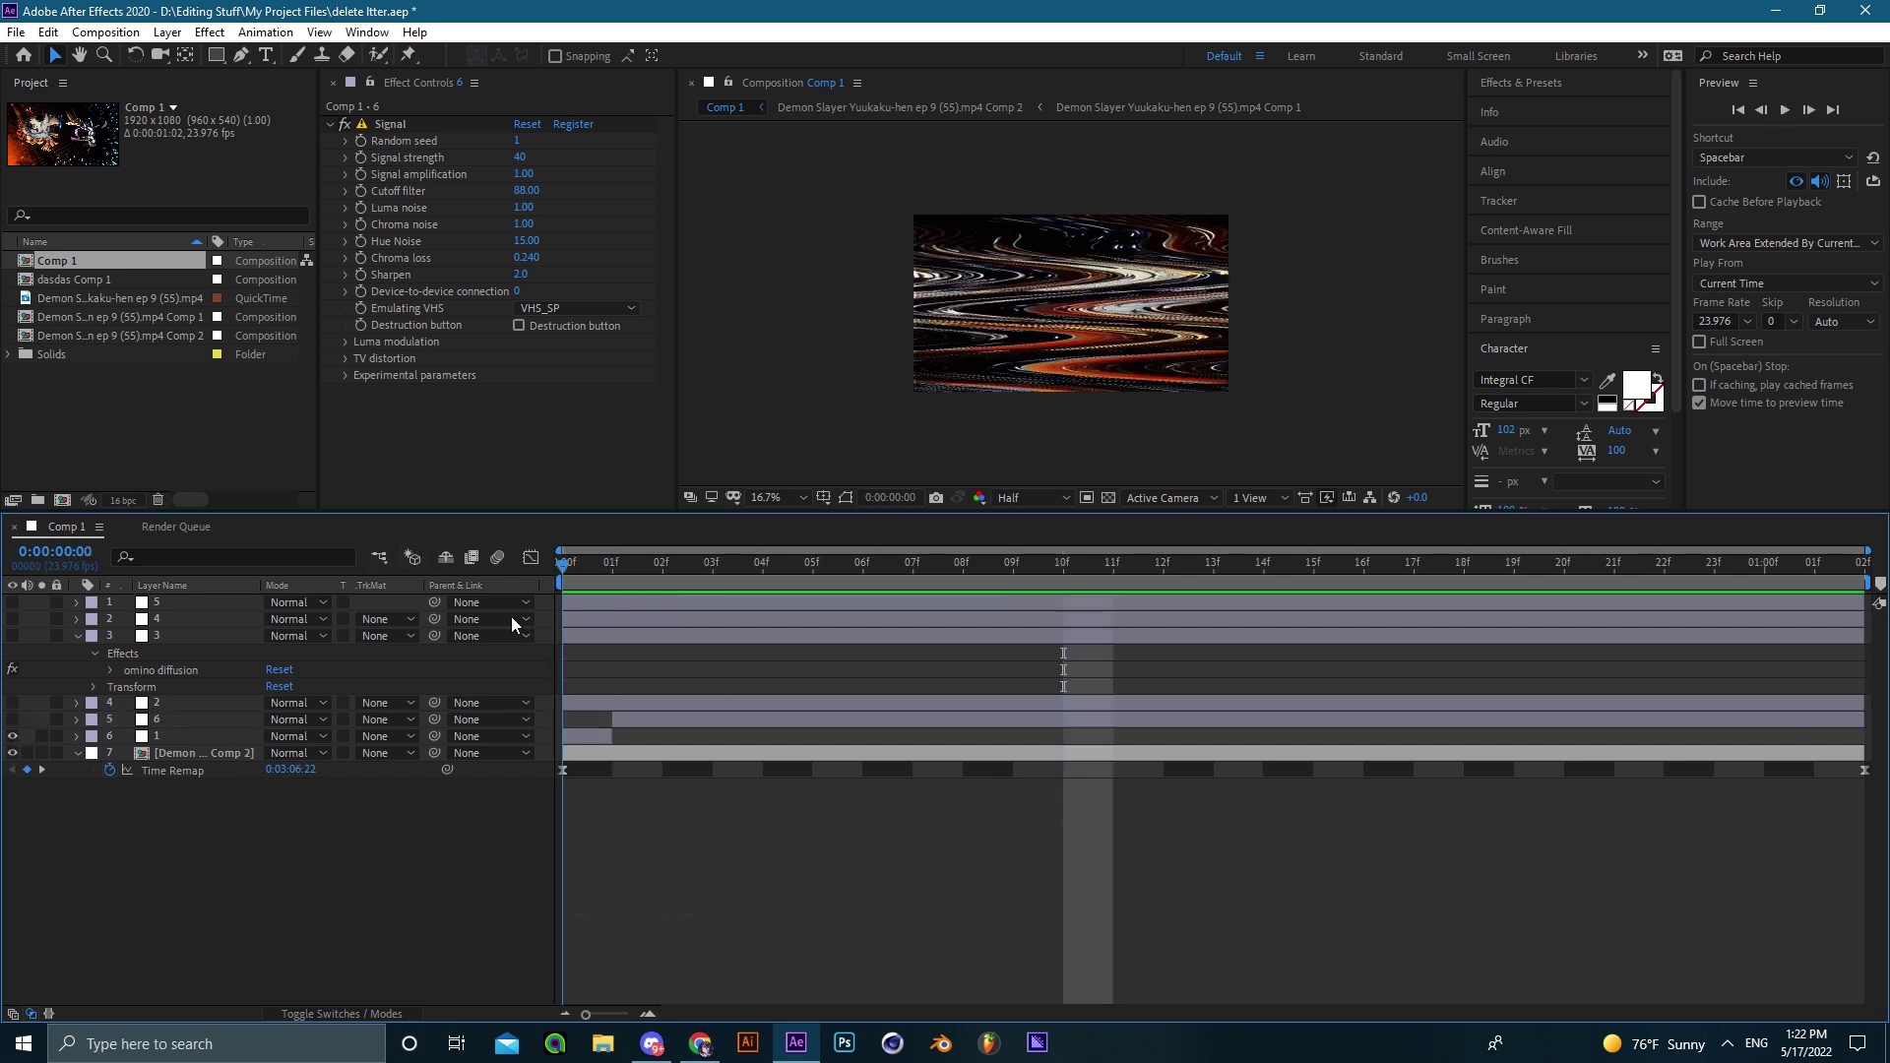
Apply Deep Glow to layer 1 with Smooth Blending and Unmult on, radius 1150 and exposure 2.60.
click(573, 737)
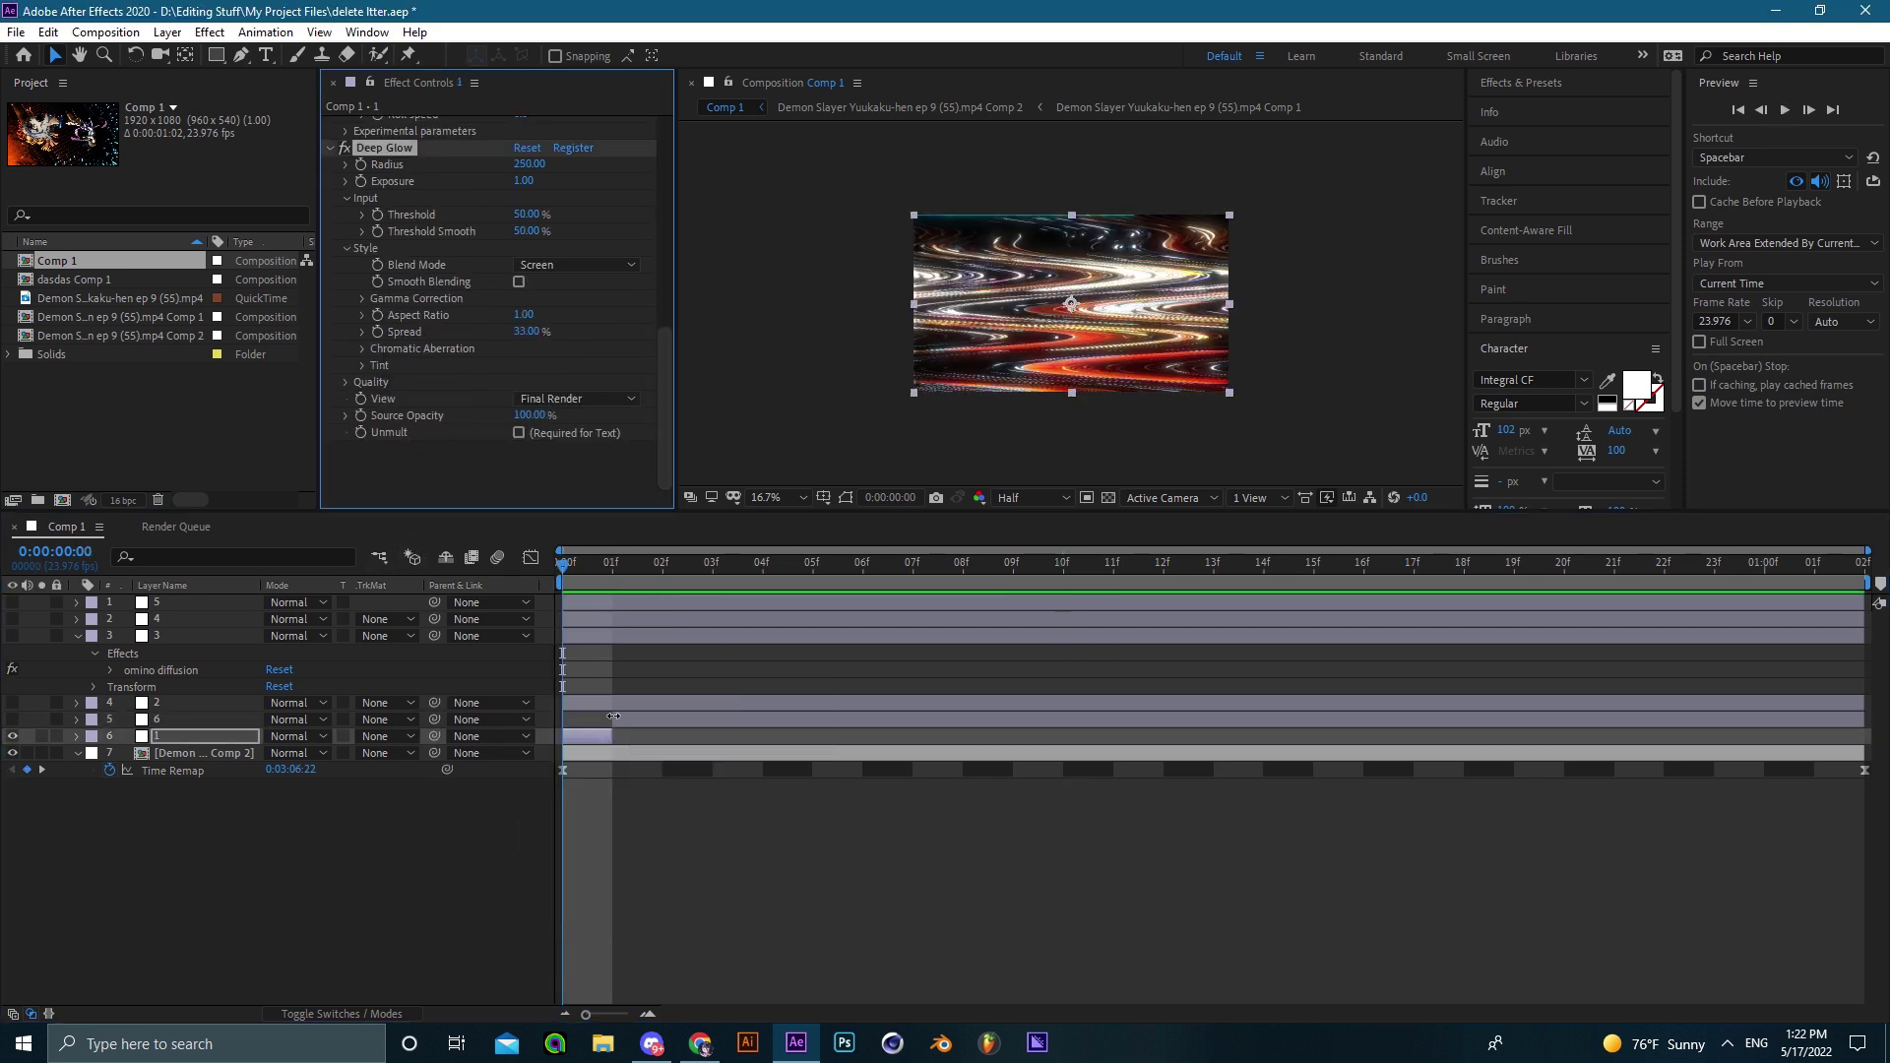
click(519, 282)
drag(517, 183, 622, 167)
scroll(1019, 364, up, 2)
click(793, 498)
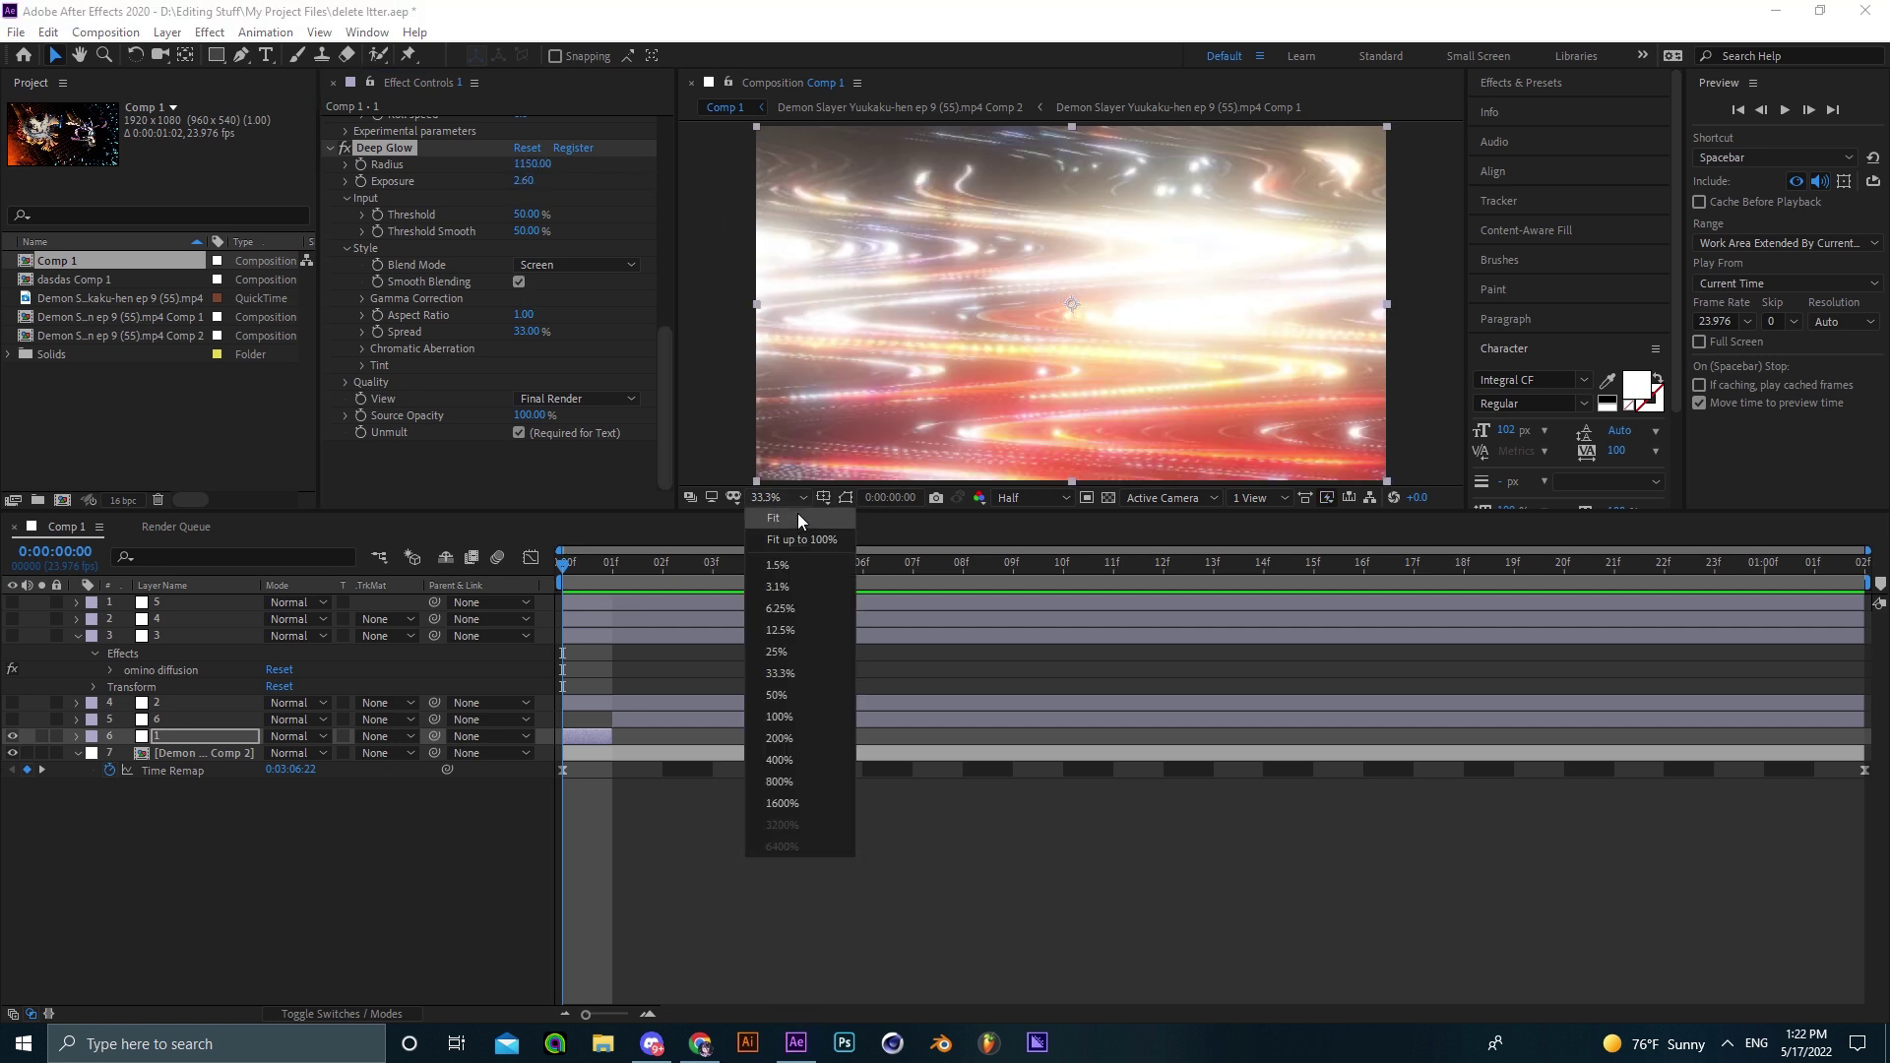
click(798, 515)
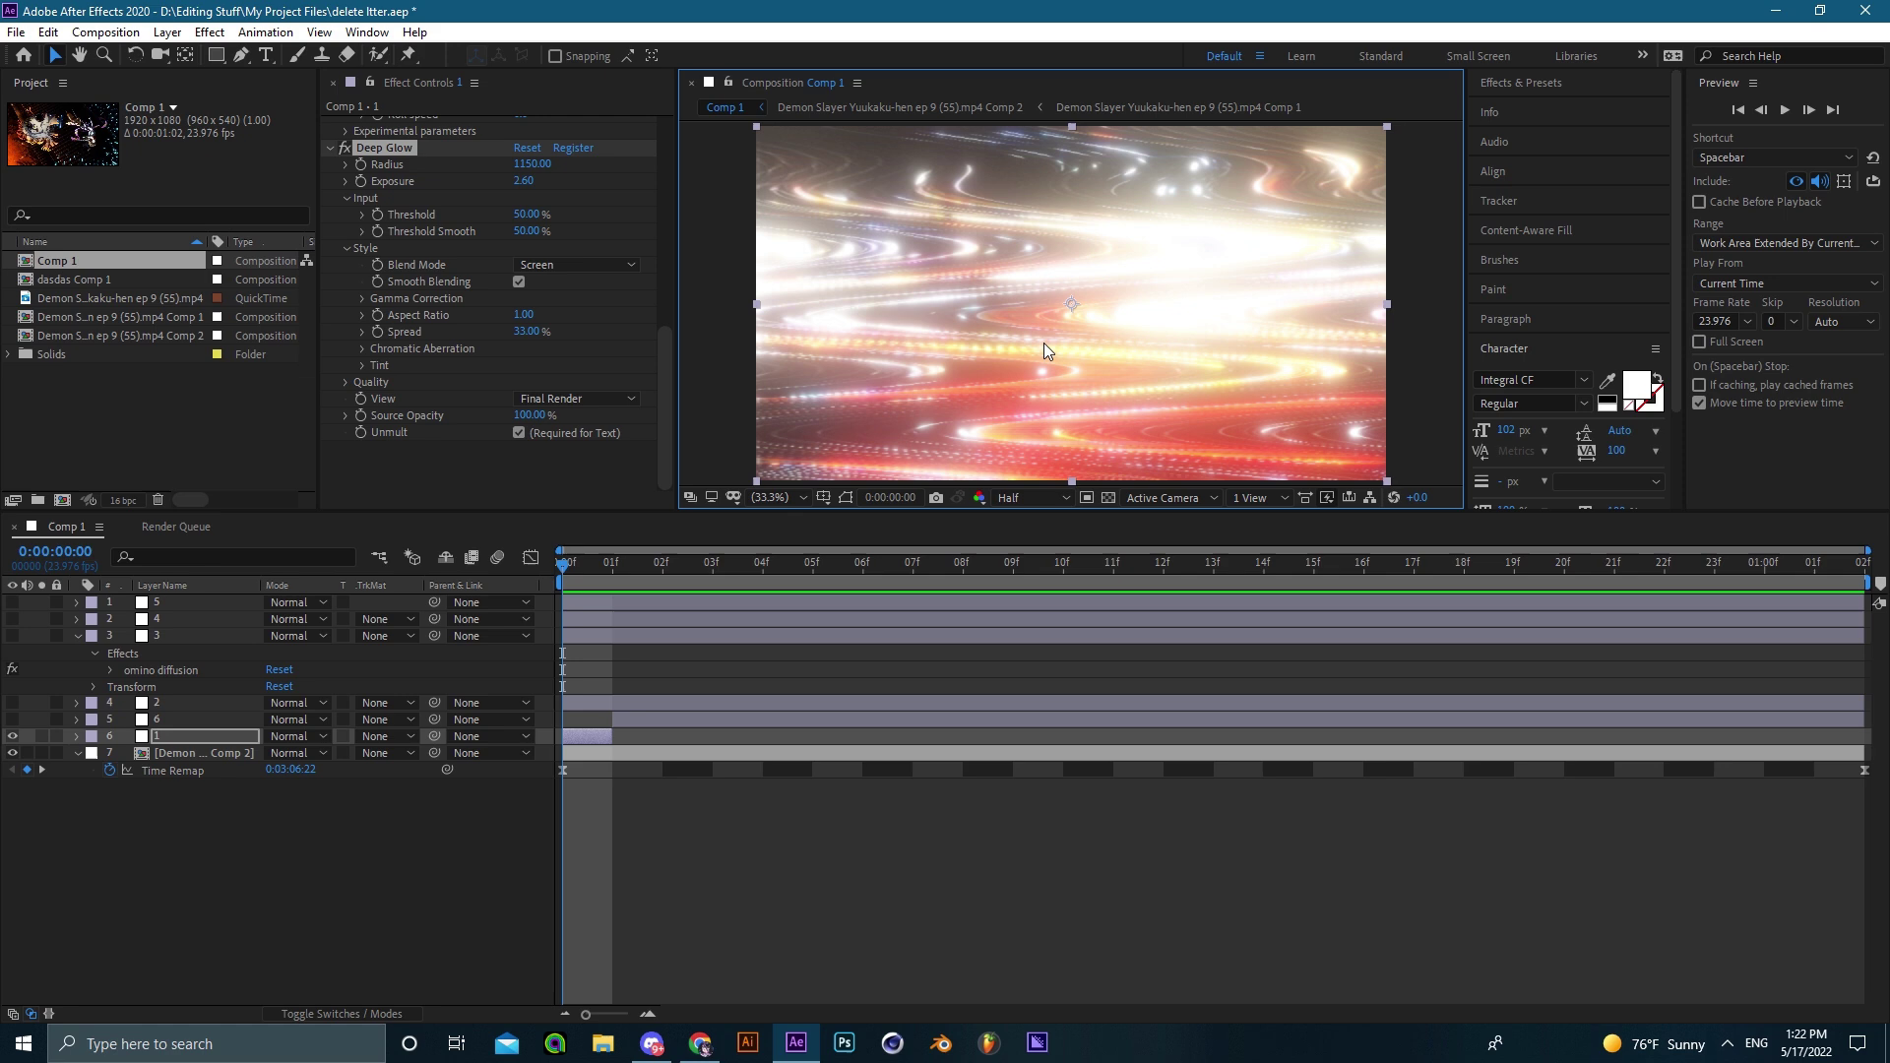
Delete the Signal layers 1 and 6, turn on the PixDither layer 2, and save the project.
scroll(413, 293, up, 8)
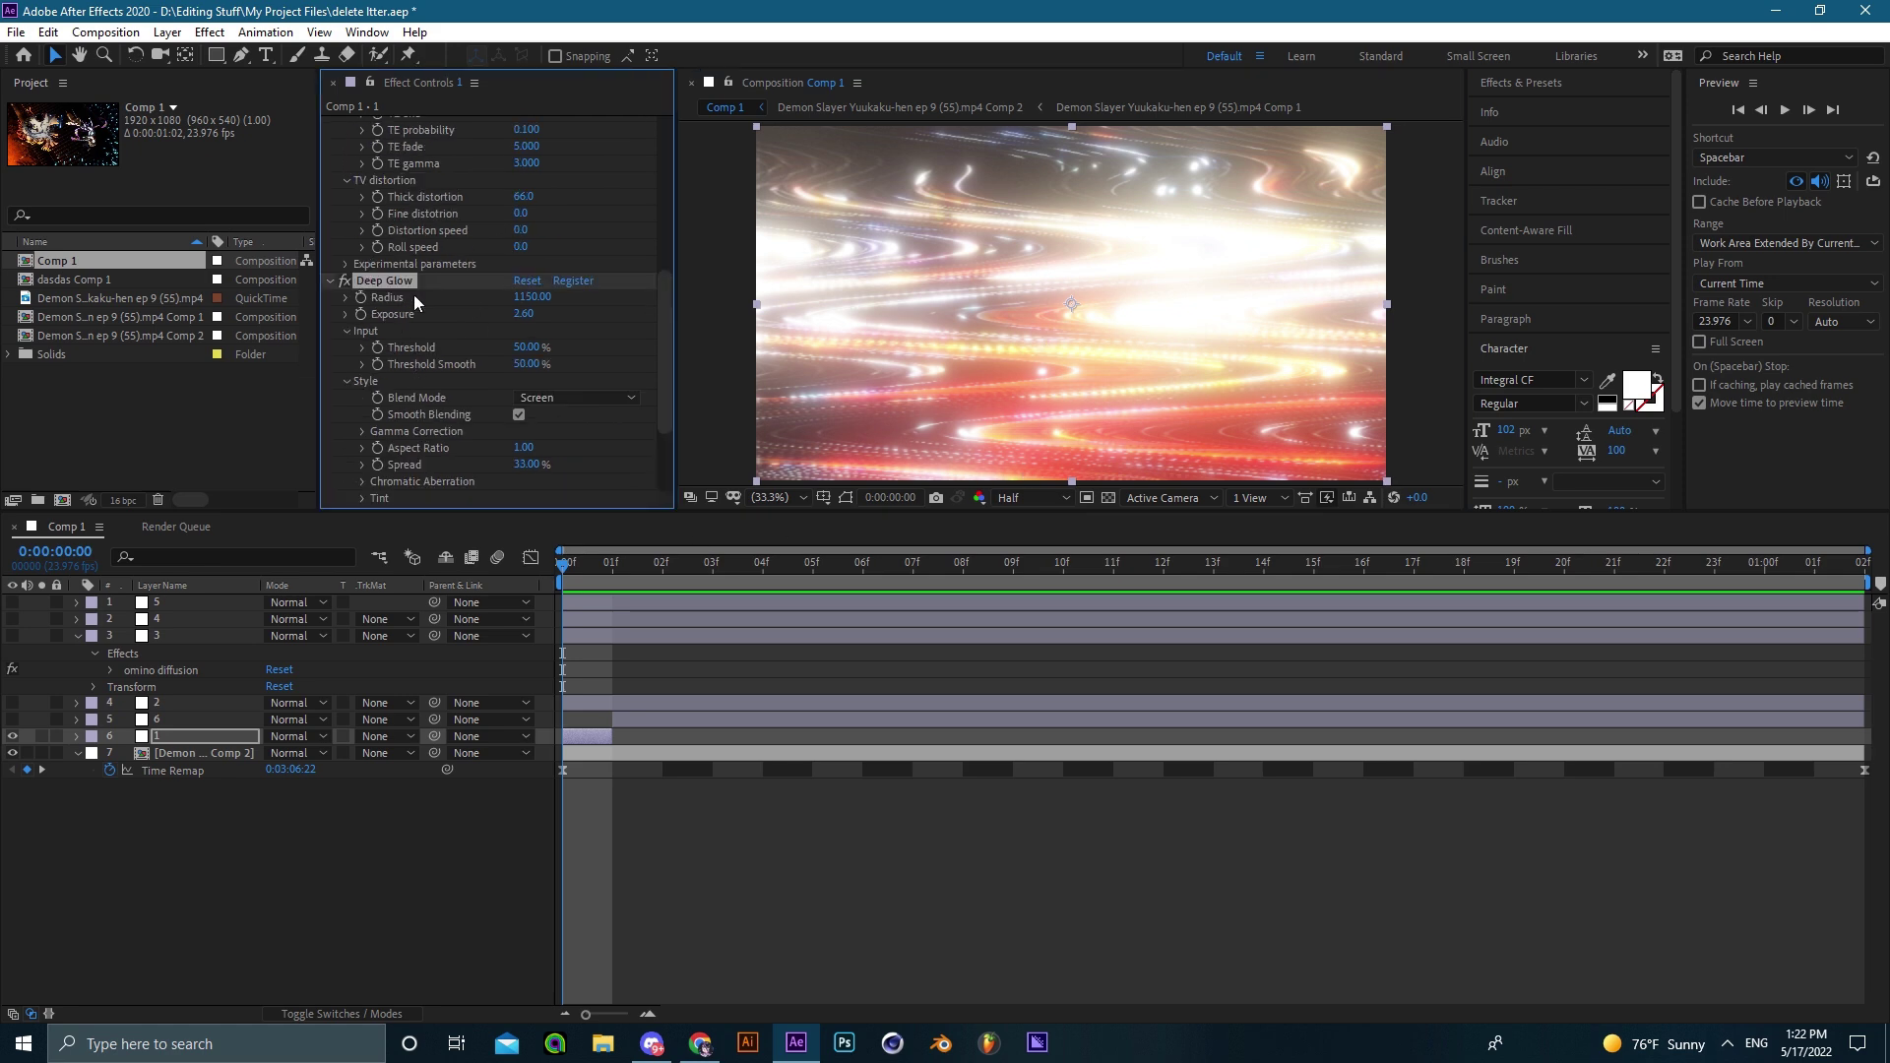
key(Delete)
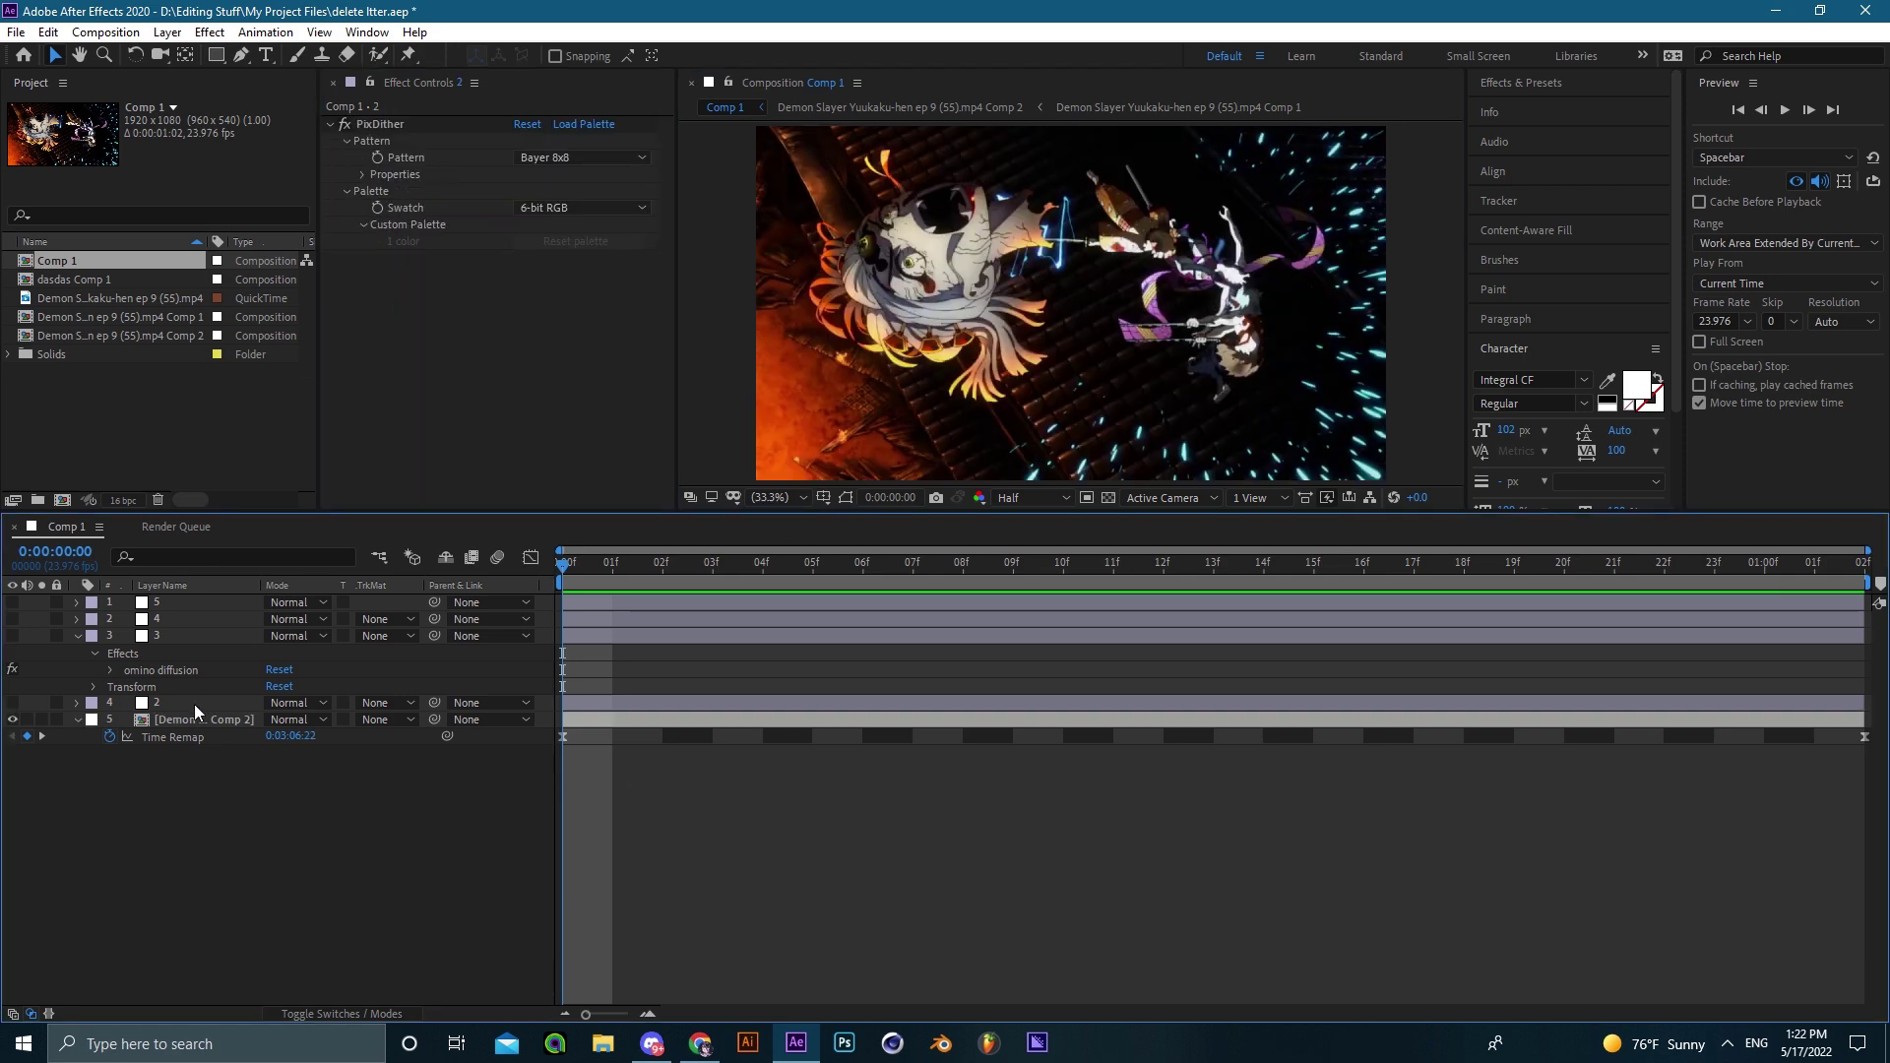
click(195, 704)
click(11, 703)
key(ctrl+s)
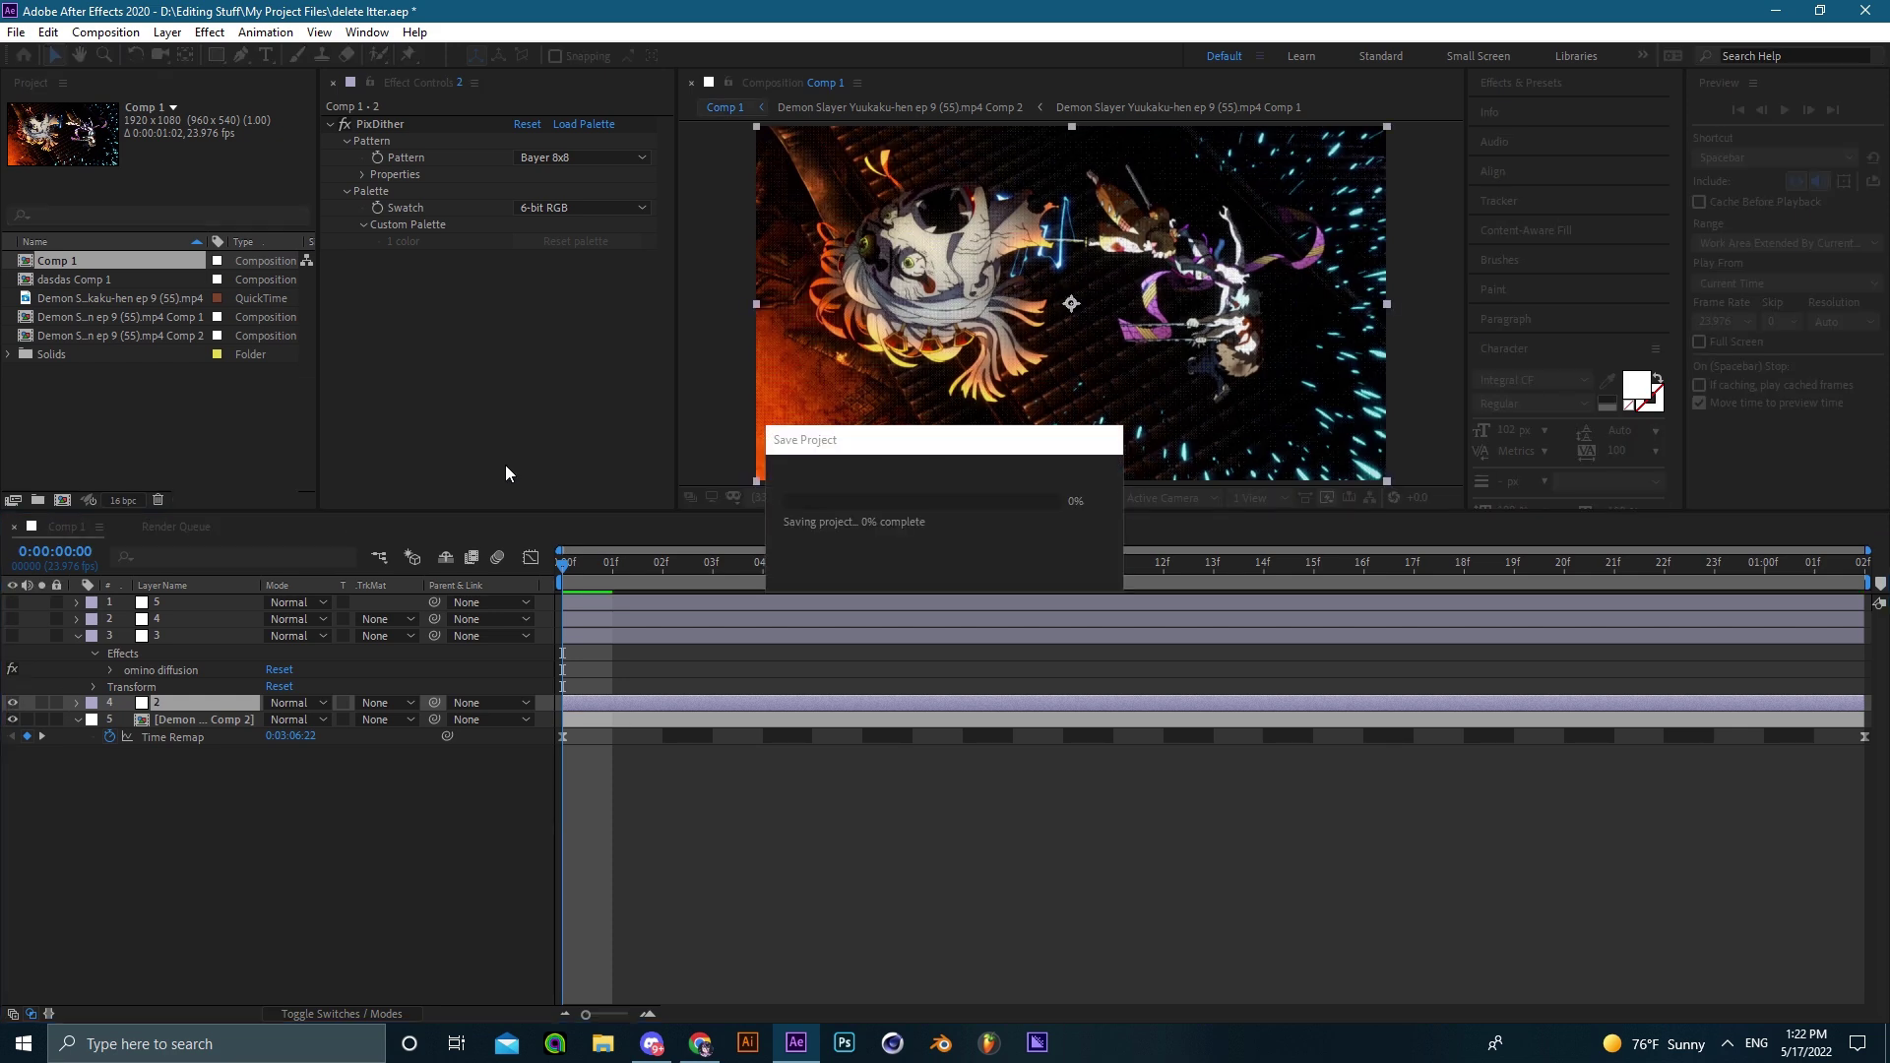
Play the comp and examine PixDither's dithered texture up close around frames 16 and 6.
key(space)
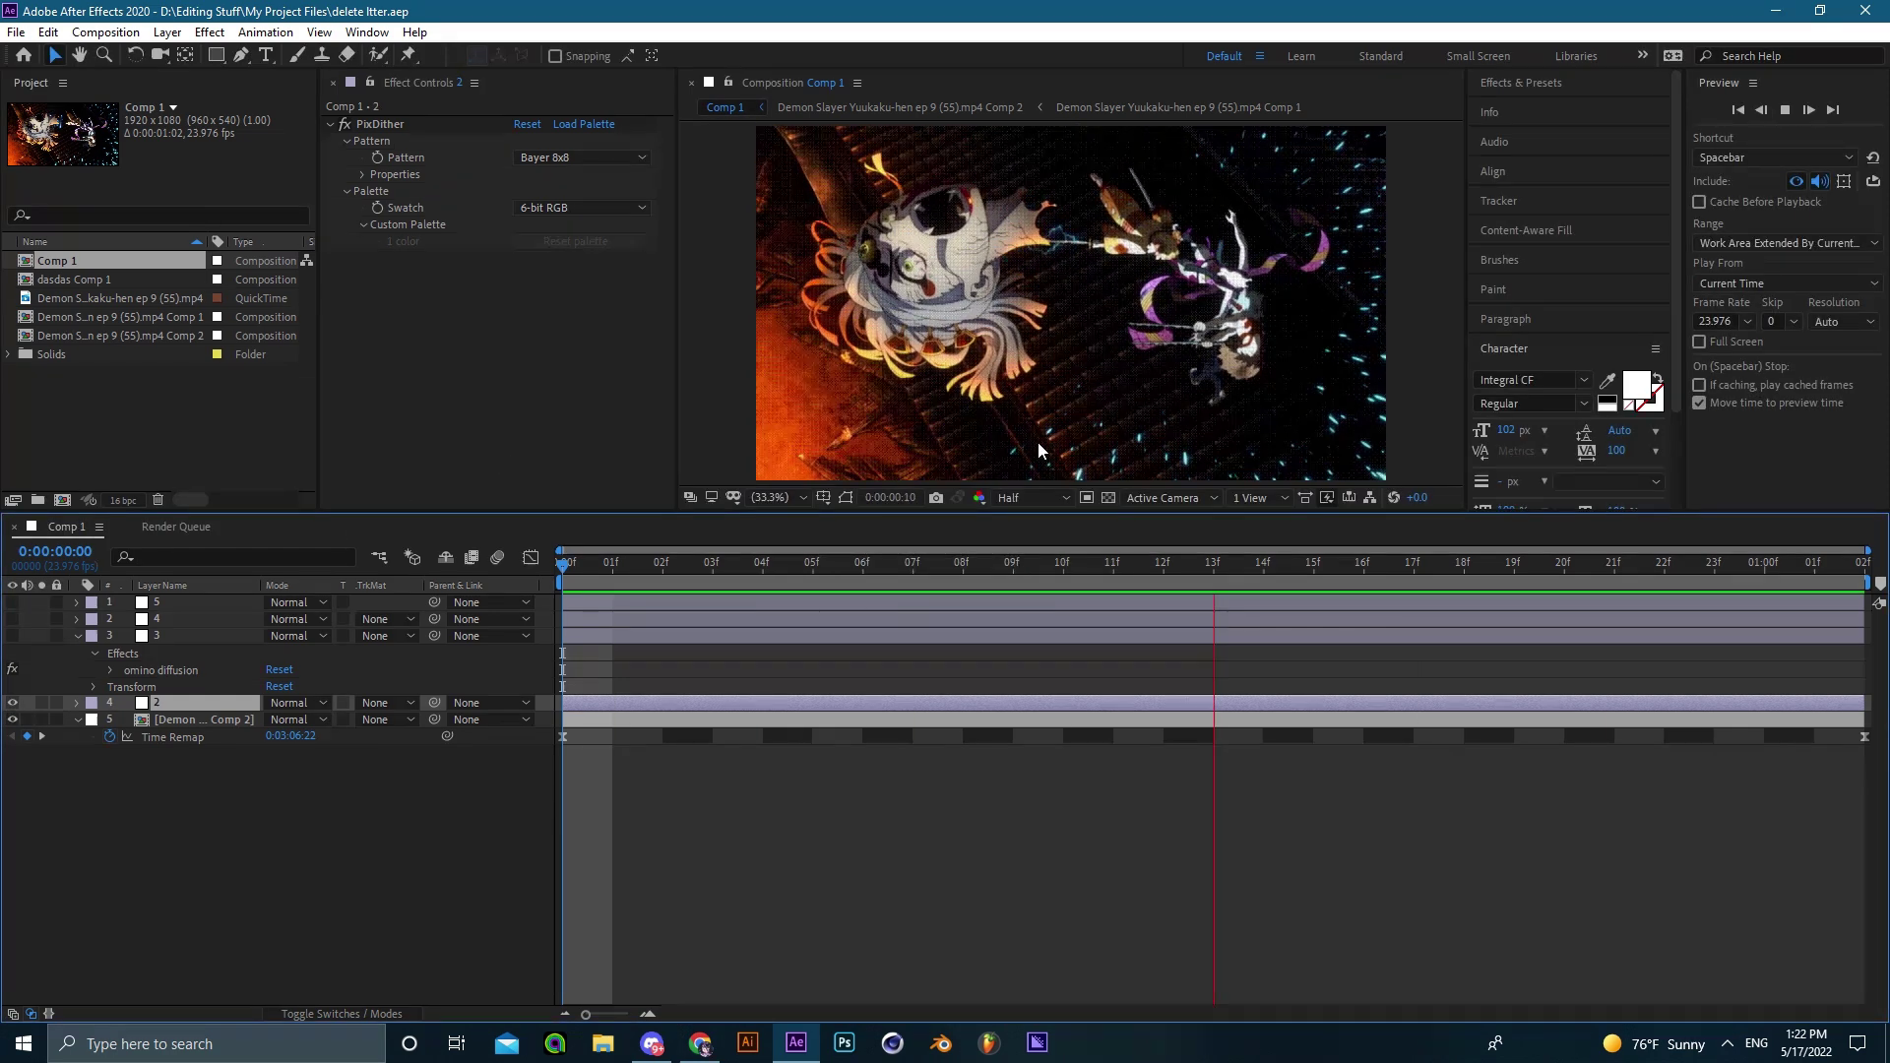
key(space)
scroll(1144, 393, up, 3)
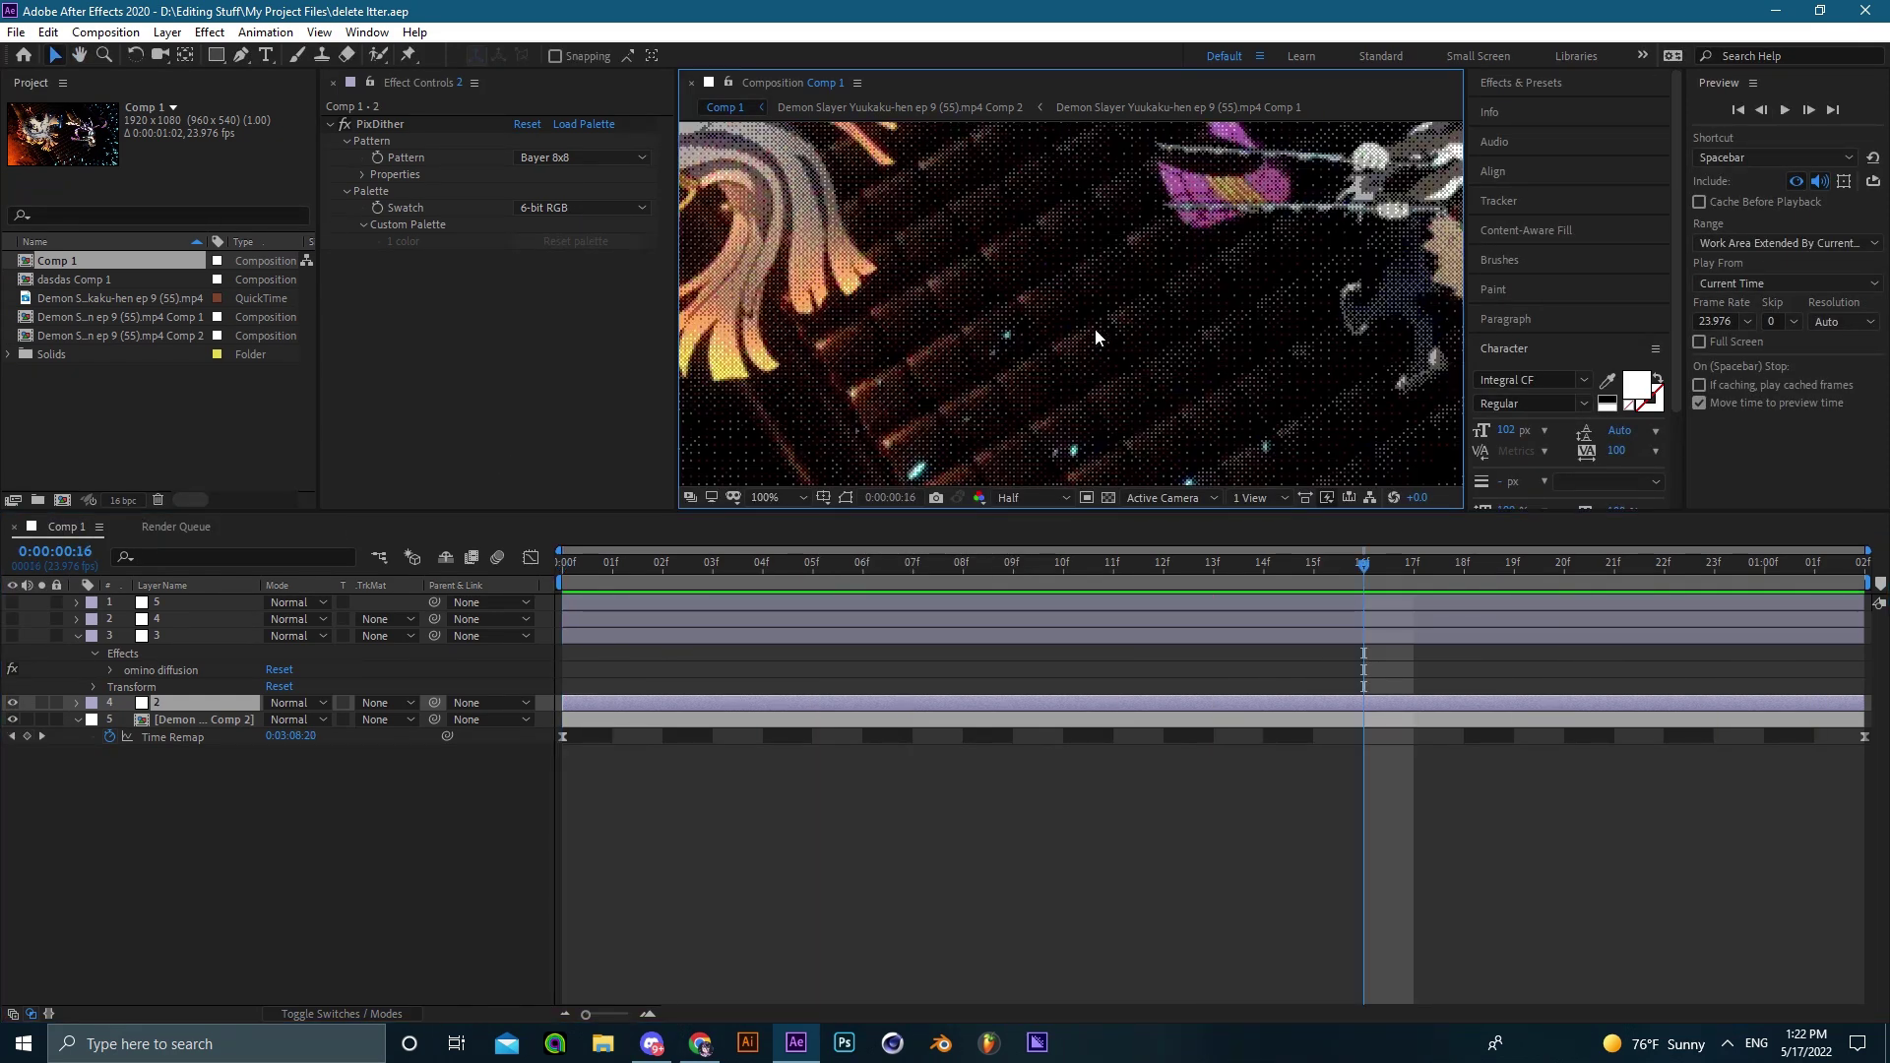
scroll(1096, 338, up, 1)
drag(1046, 307, 1231, 345)
scroll(1231, 345, down, 1)
drag(1358, 403, 1063, 307)
scroll(1081, 394, down, 1)
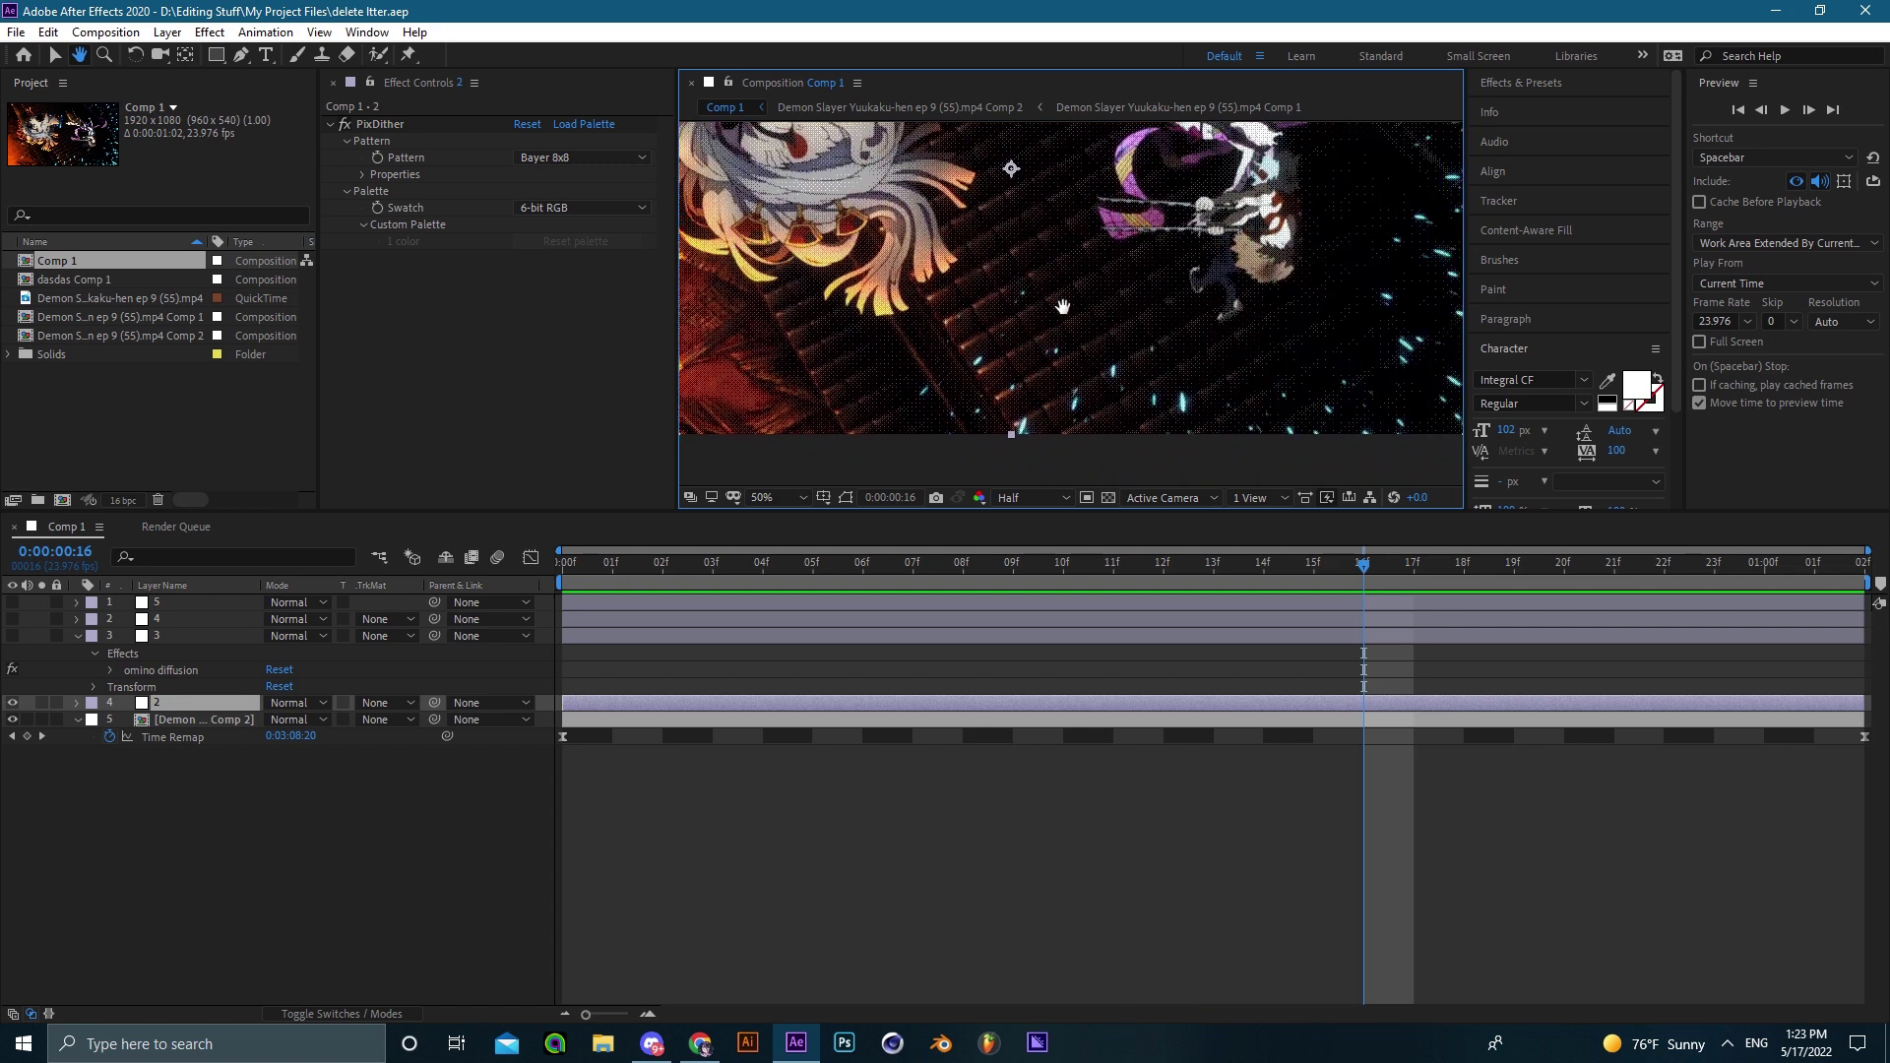
click(776, 497)
click(843, 548)
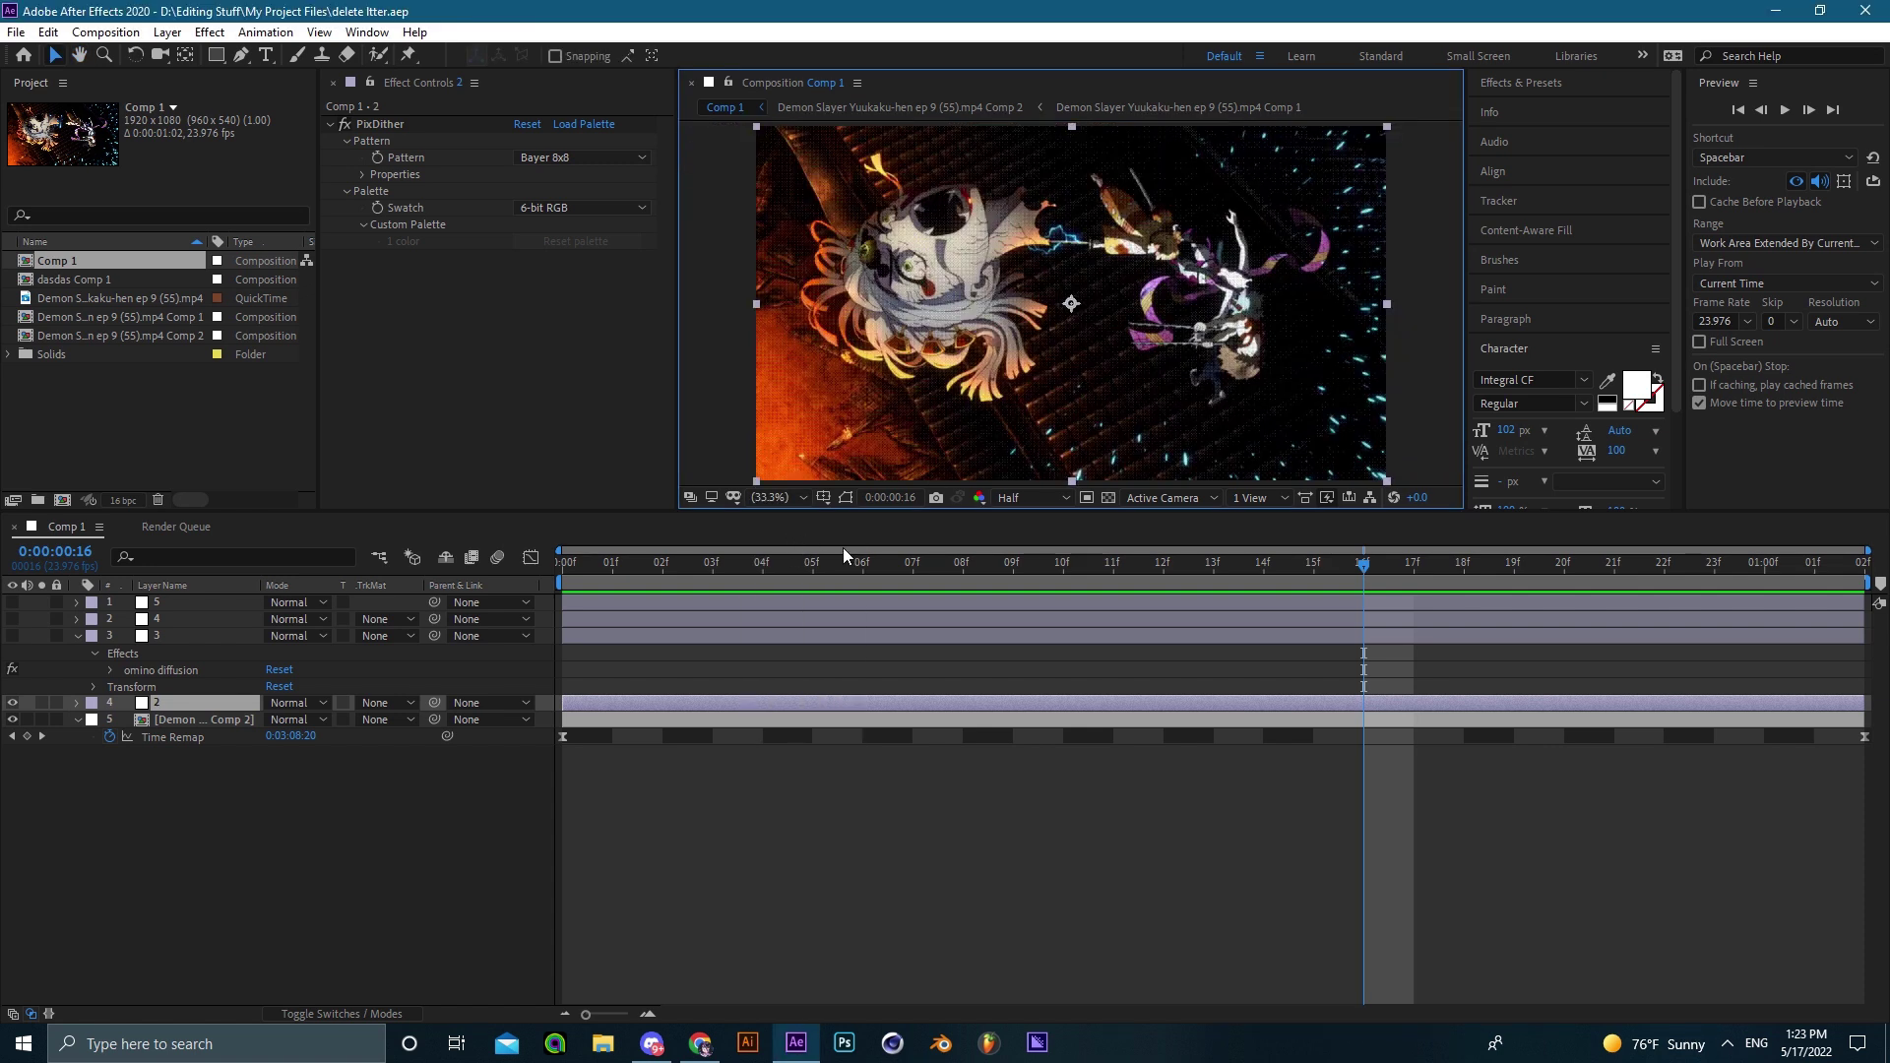
drag(959, 567, 862, 522)
scroll(984, 438, up, 2)
scroll(1114, 401, down, 1)
drag(1113, 401, 1021, 358)
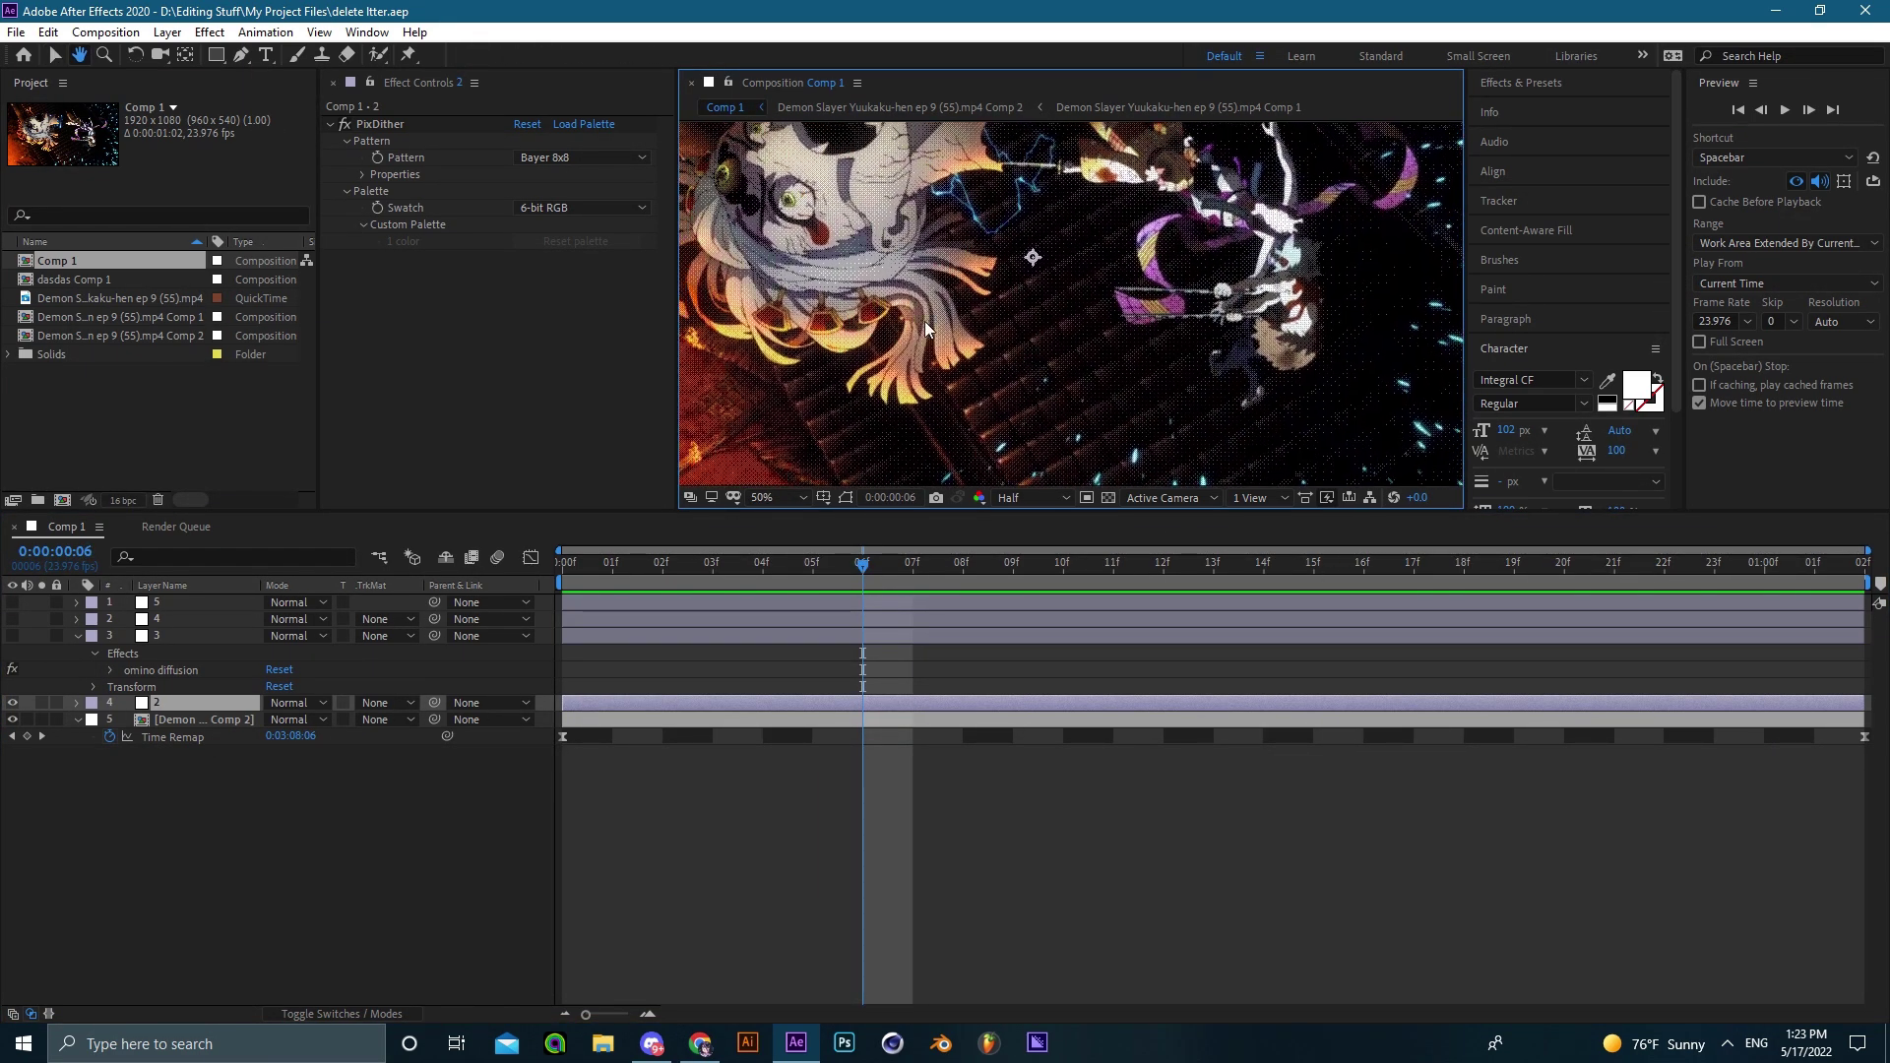
Review PixDither's pattern options, try the AppleII swatch, and preview the clip.
click(552, 156)
click(411, 301)
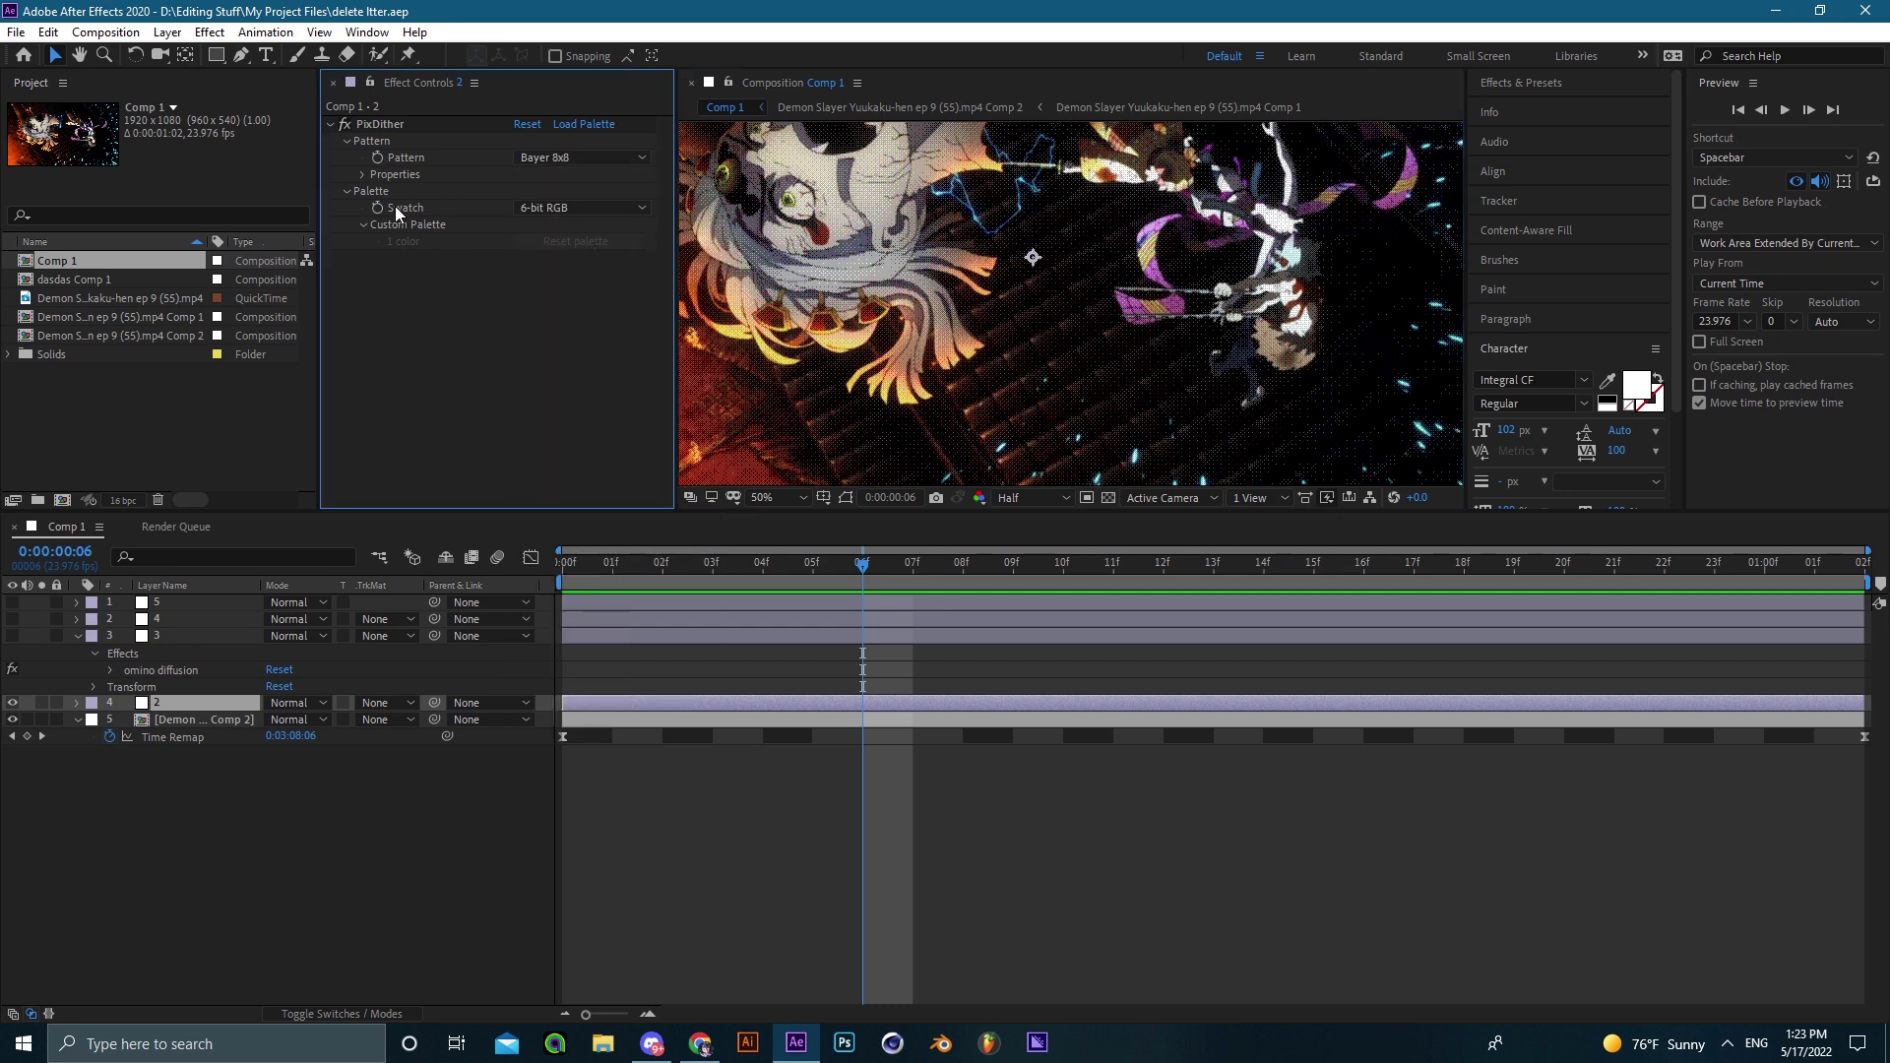
click(546, 211)
click(591, 402)
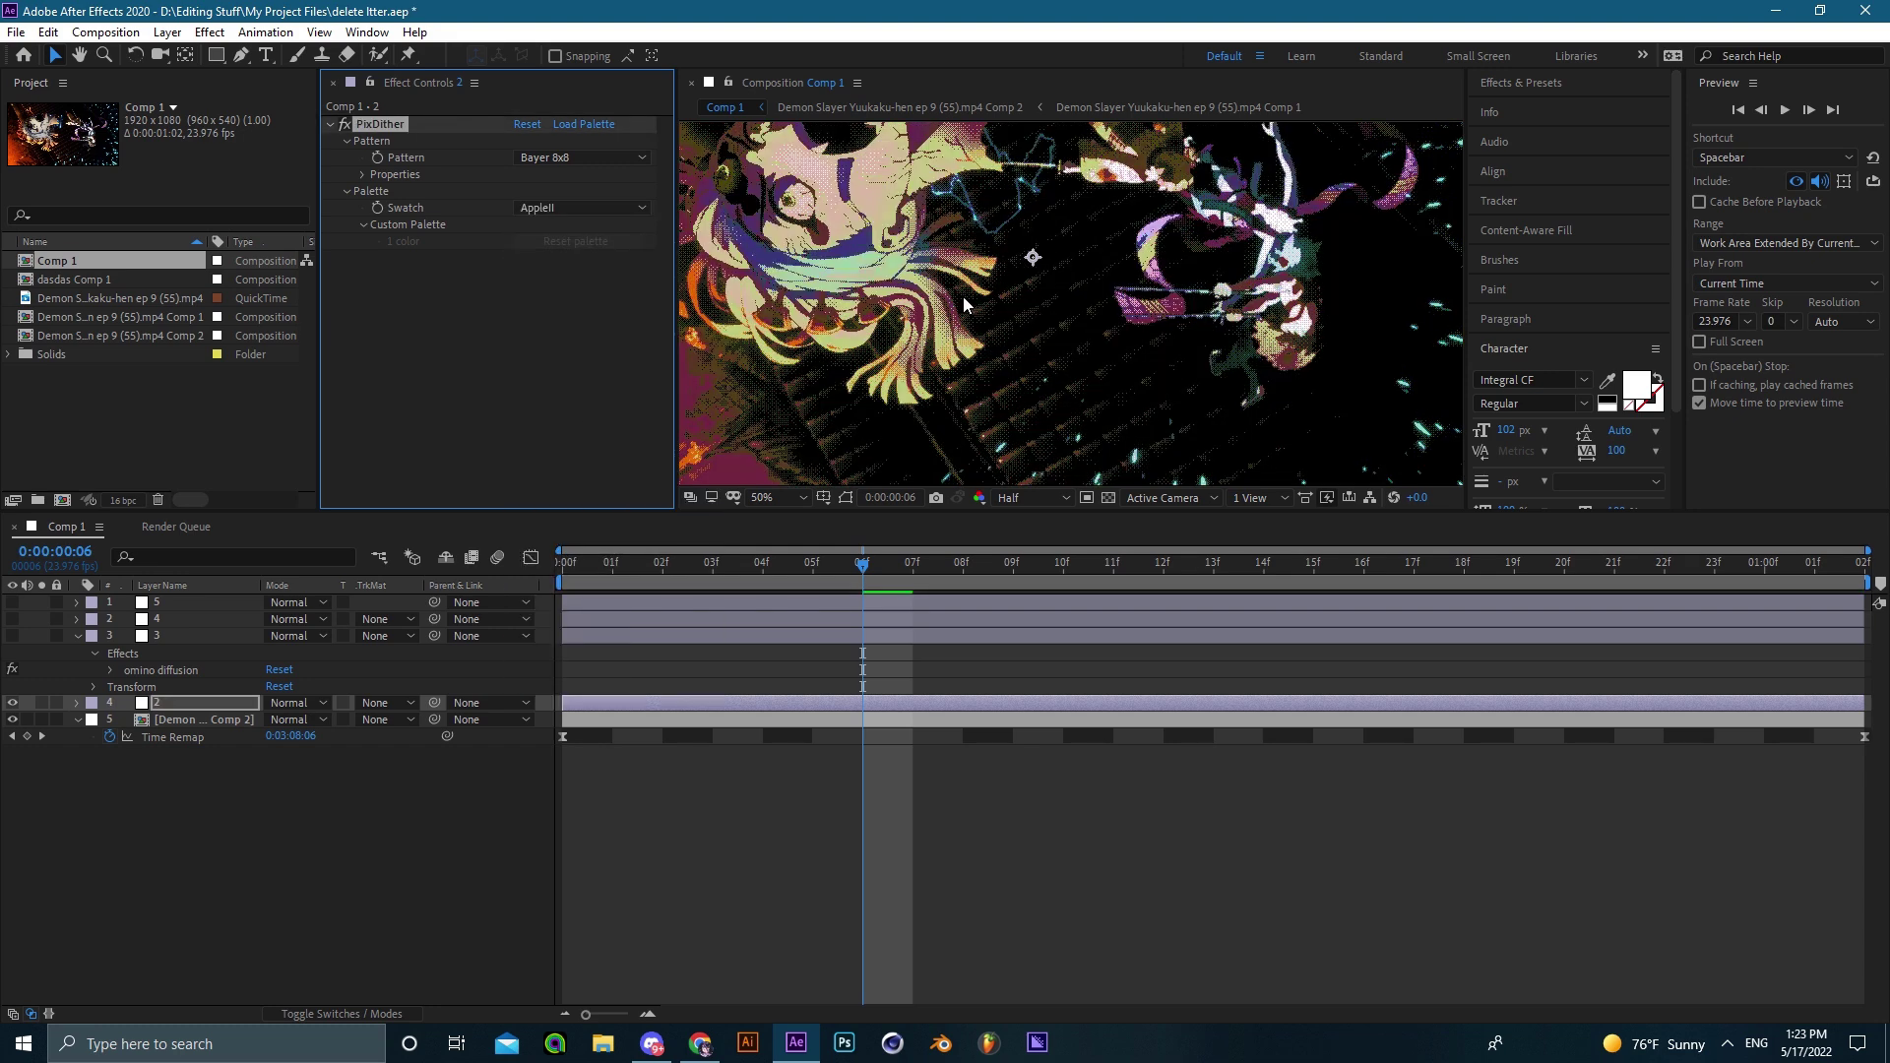
scroll(963, 297, down, 2)
key(space)
Set PixDither's swatch to CGA and save the project.
click(583, 210)
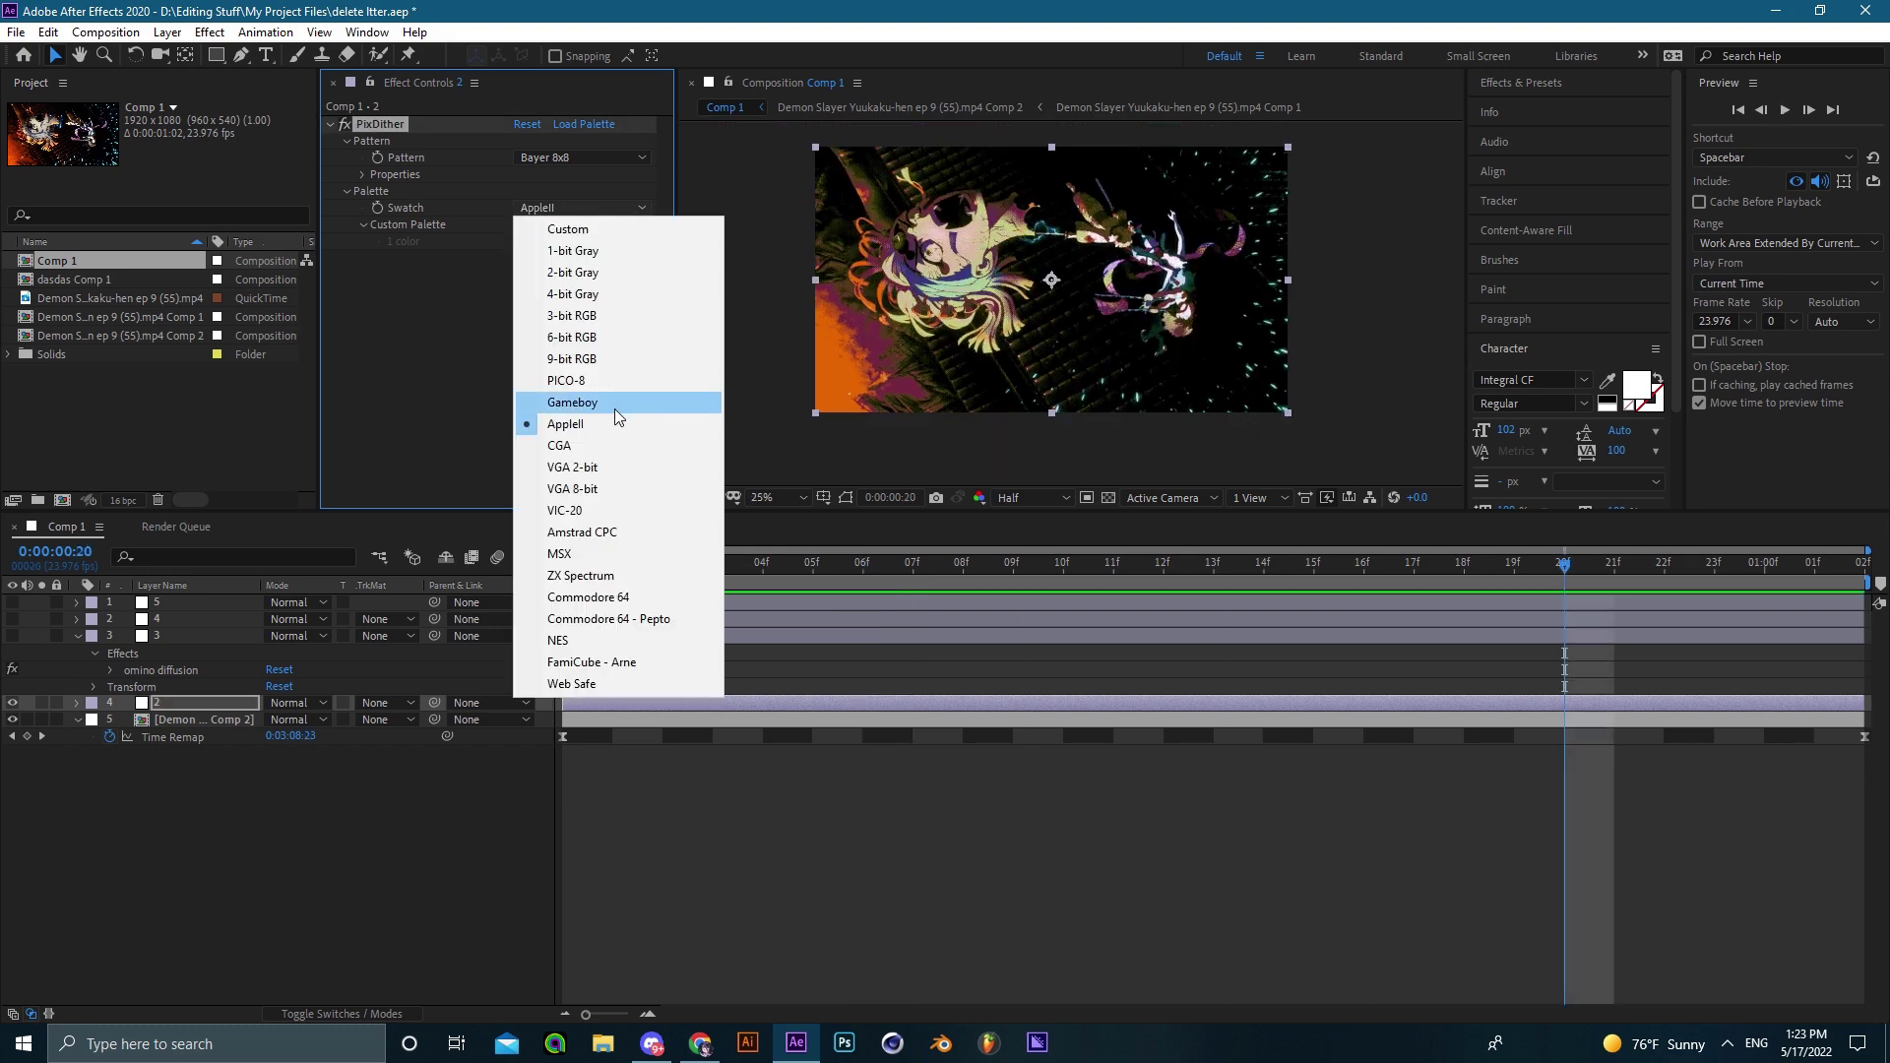
click(614, 408)
scroll(984, 379, up, 2)
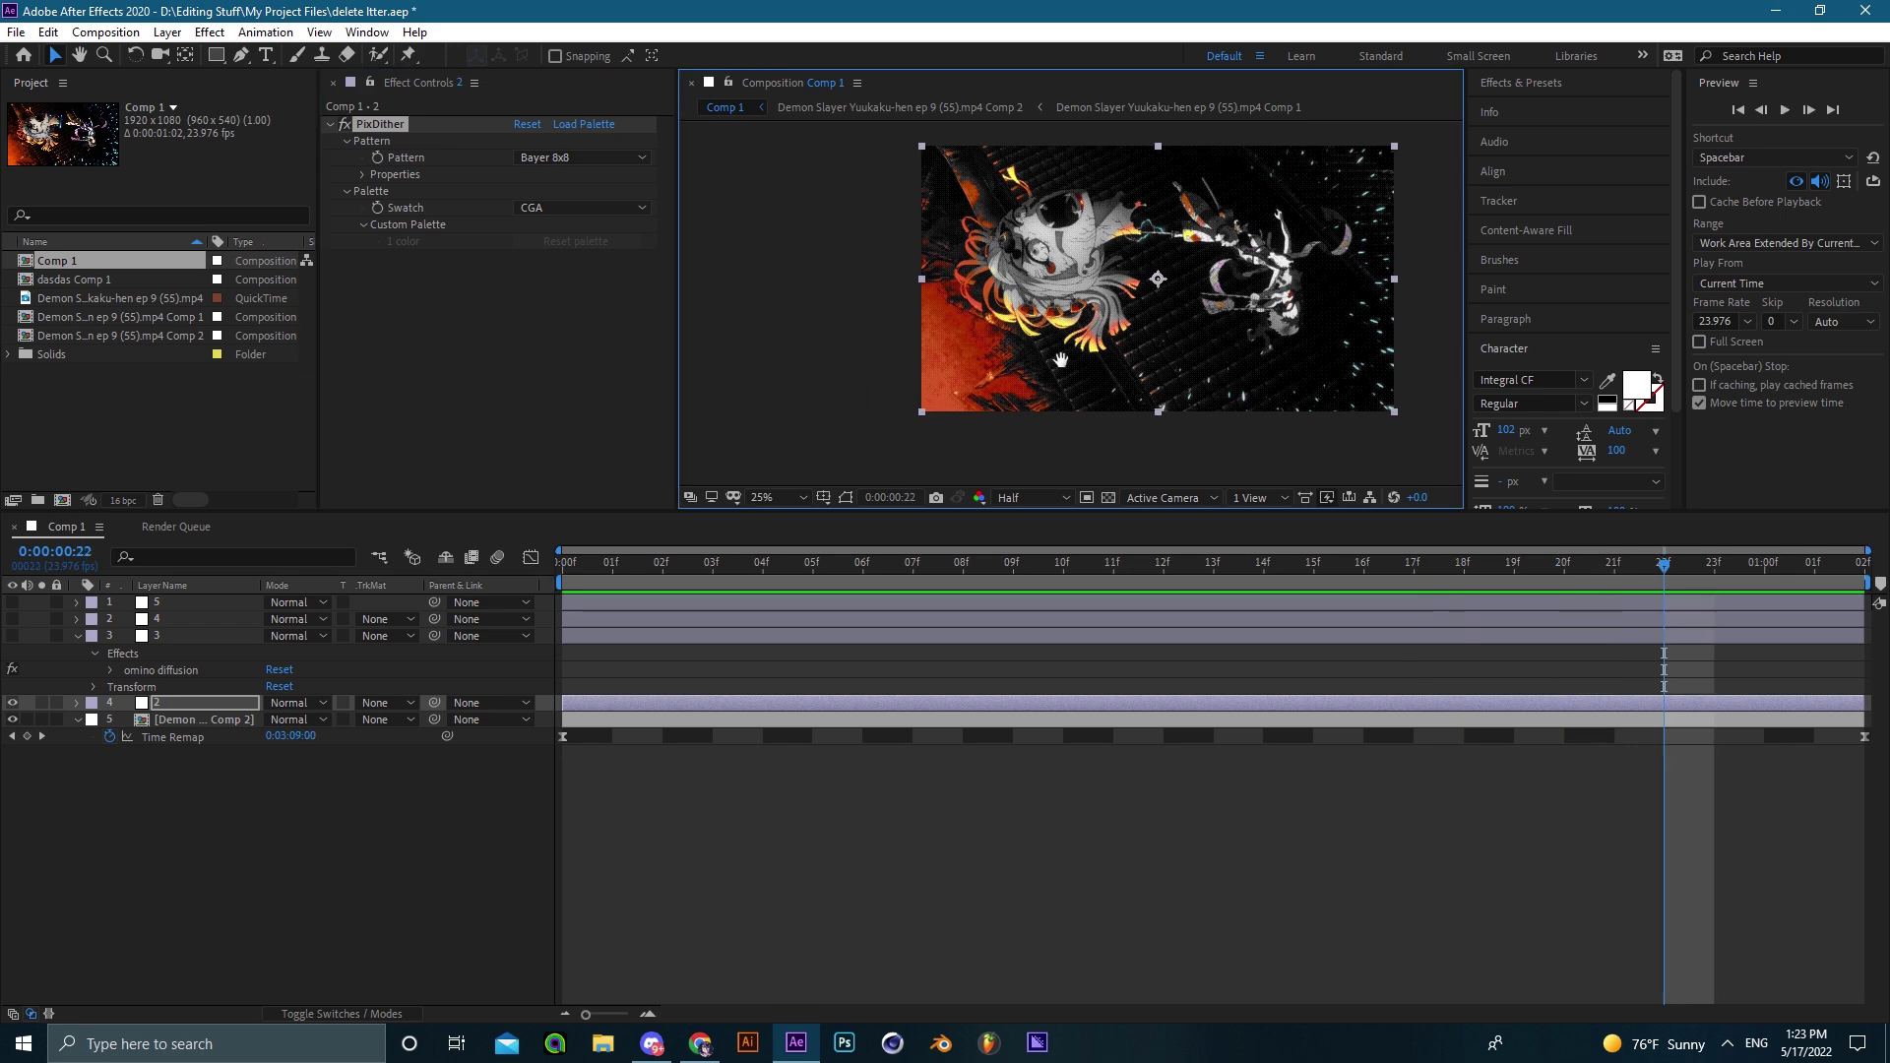
drag(1073, 388, 937, 404)
key(ctrl+s)
key(v)
Compare the image with layer 2 hidden and shown, close up and at full frame.
click(12, 703)
scroll(936, 318, down, 2)
scroll(1200, 343, up, 2)
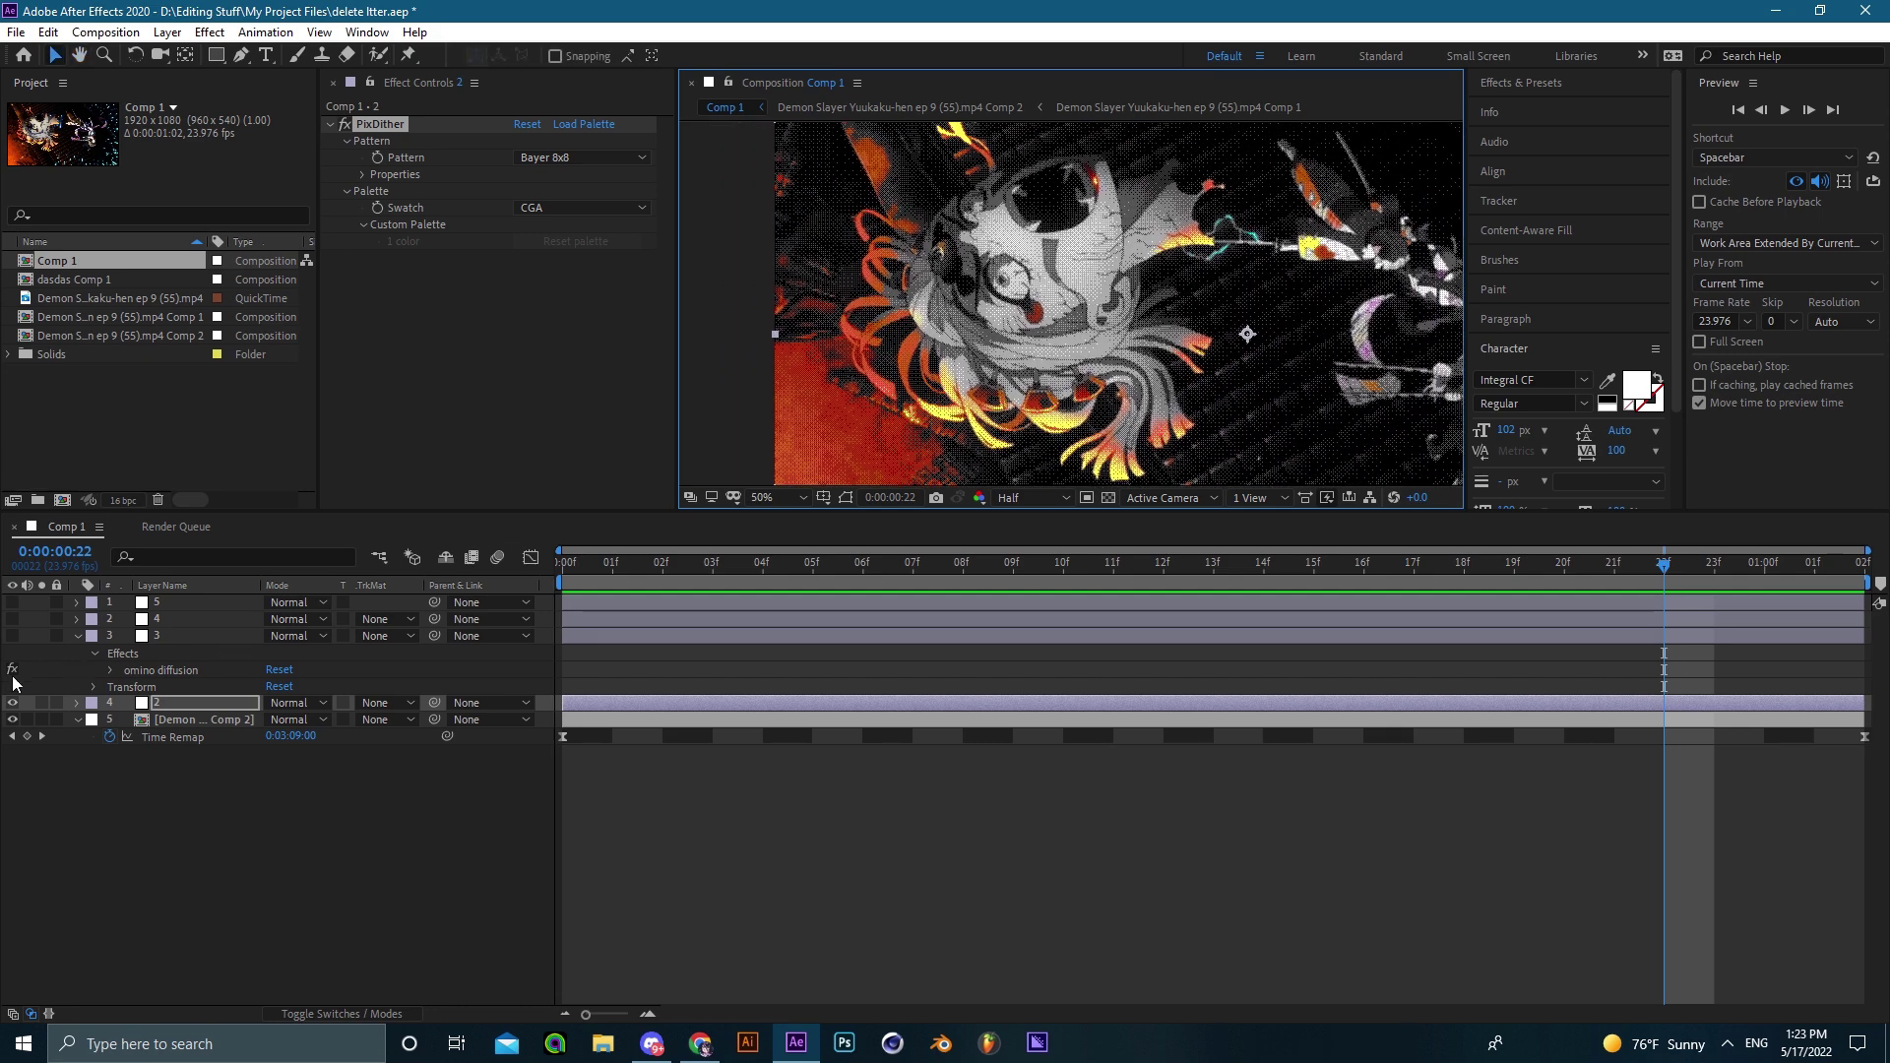
scroll(995, 349, down, 2)
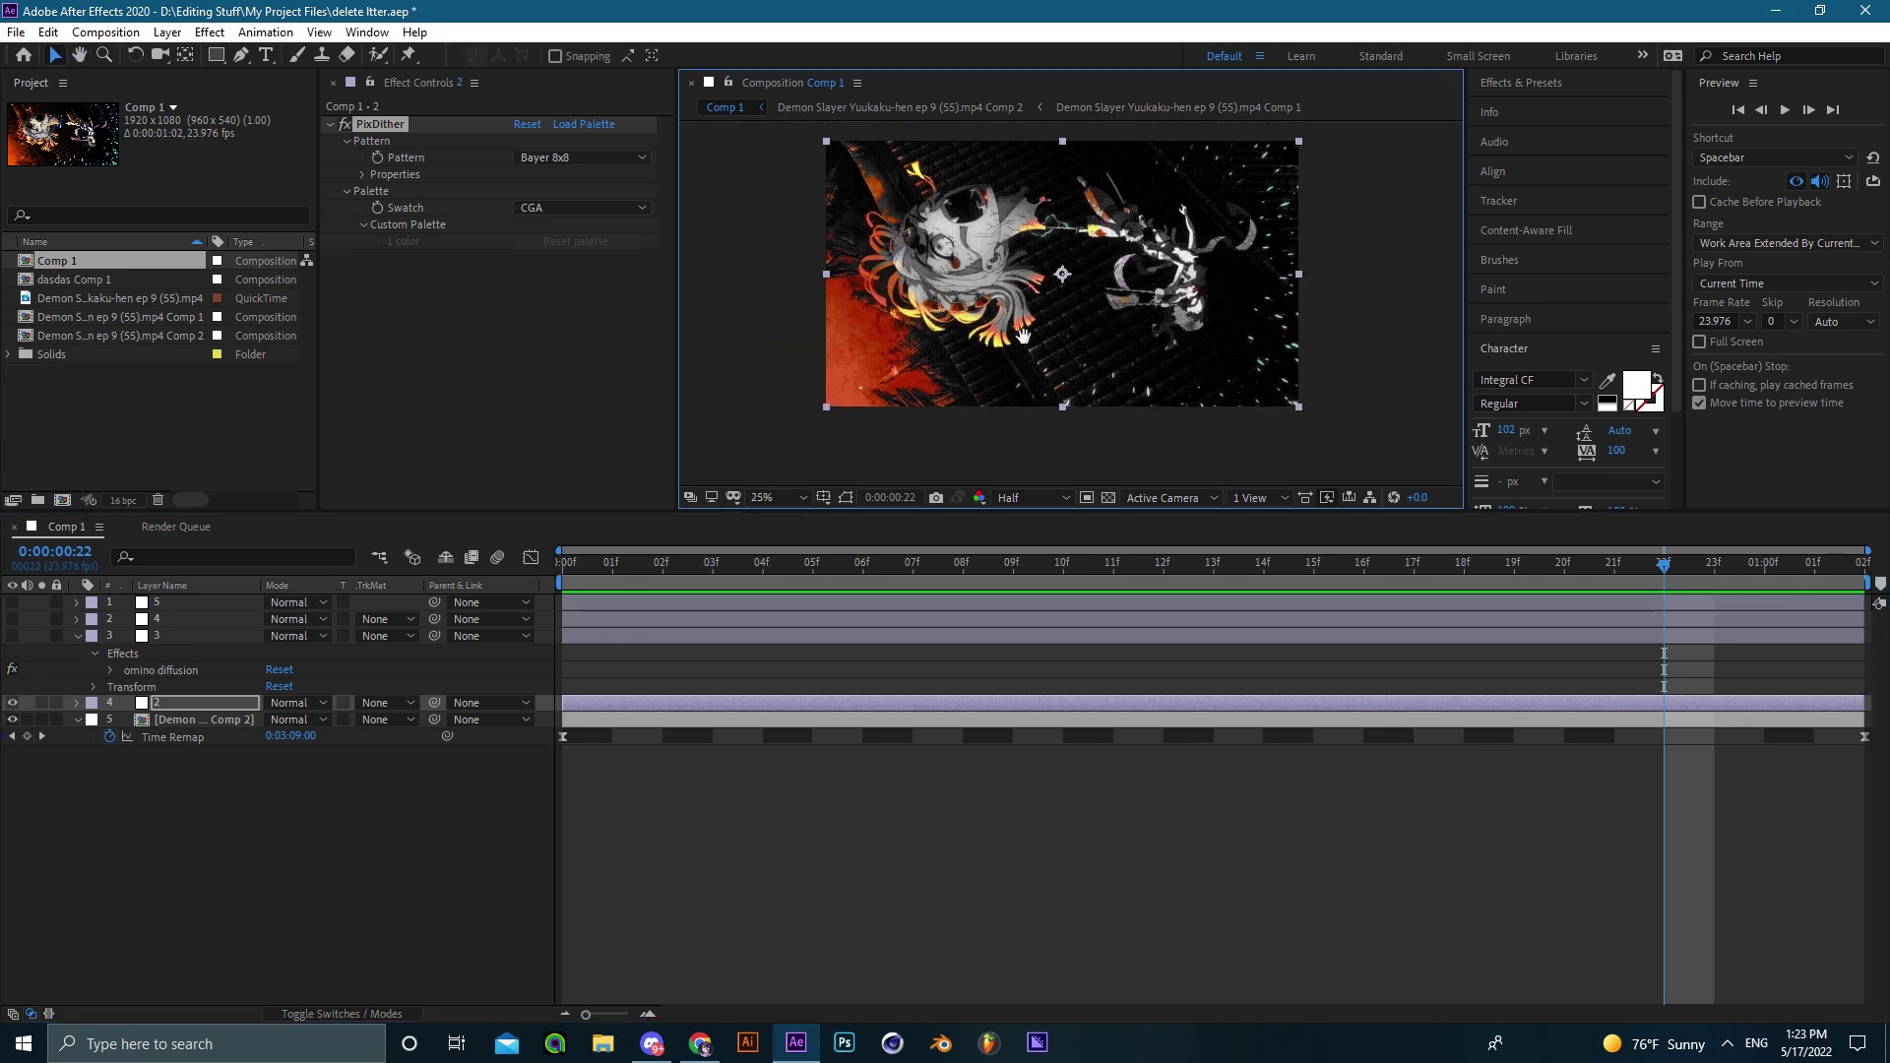
drag(1043, 343, 1072, 352)
Try the VGA 8-bit and Commodore 64 swatches in PixDither.
click(630, 208)
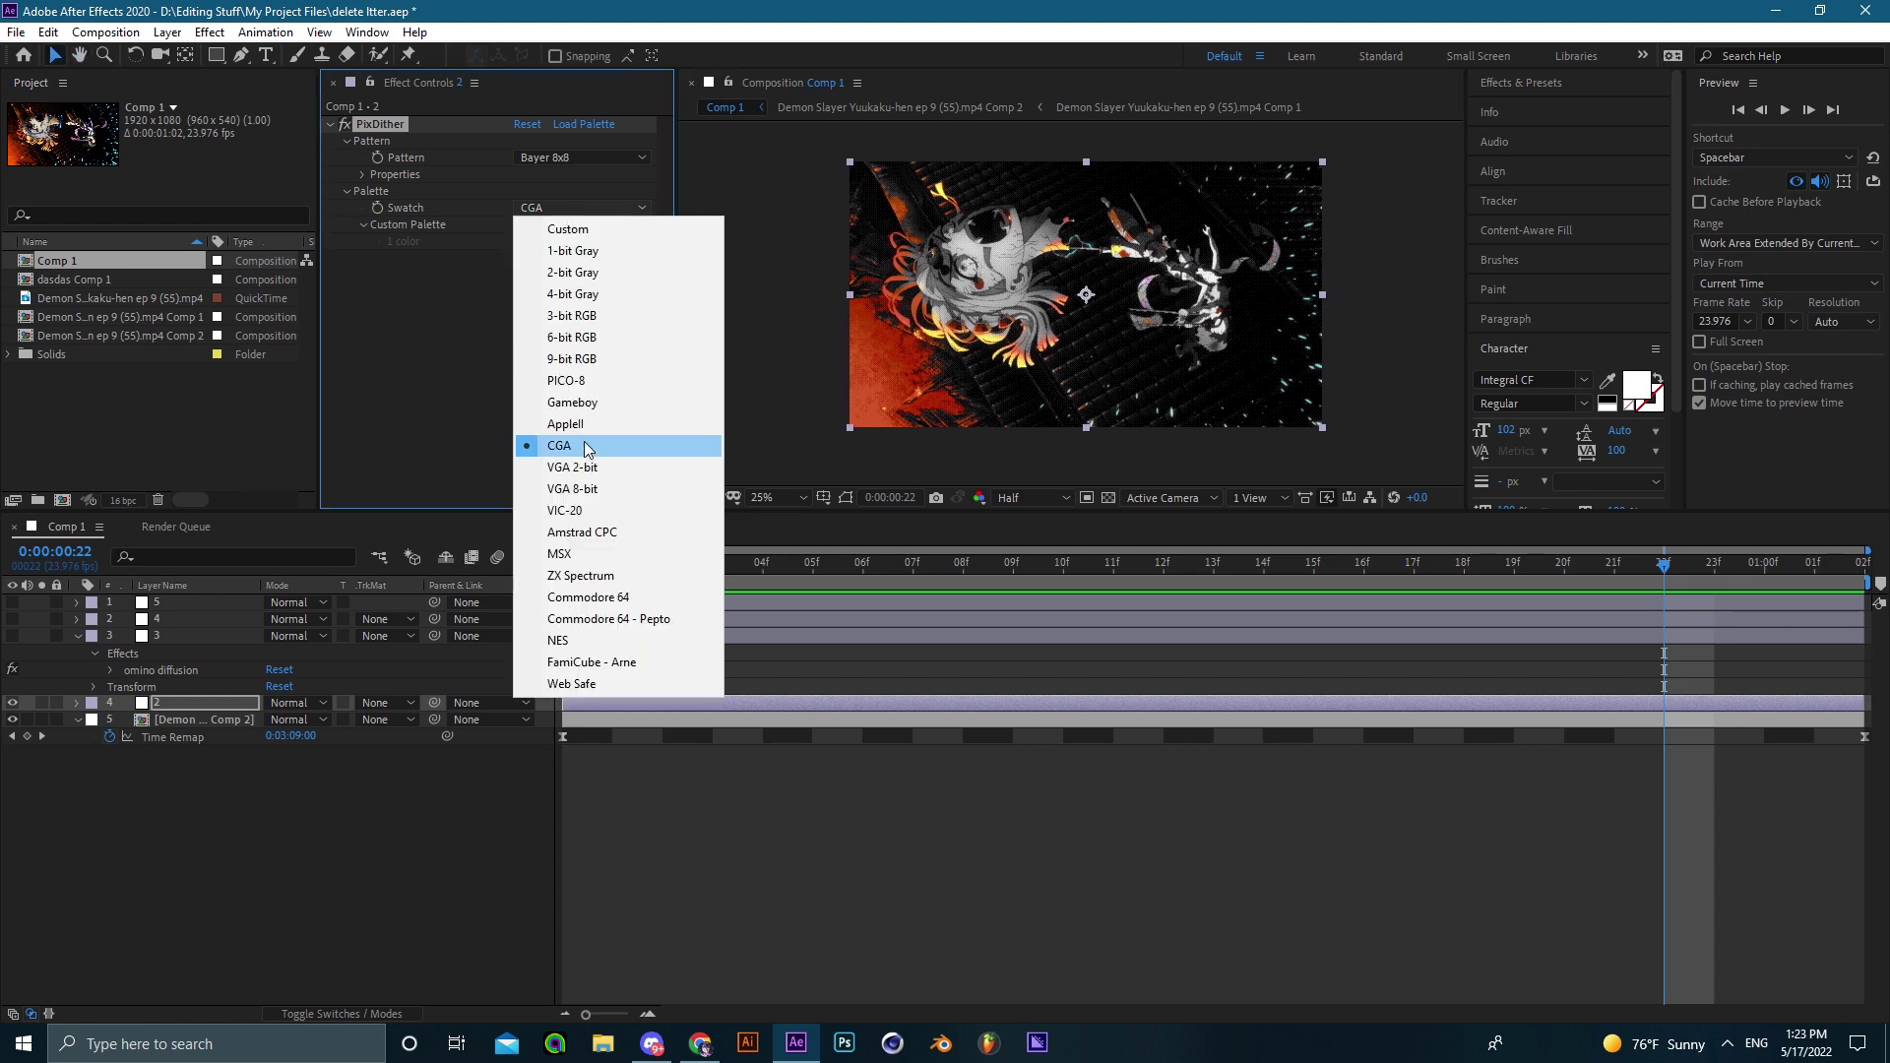
click(575, 488)
click(572, 210)
click(612, 589)
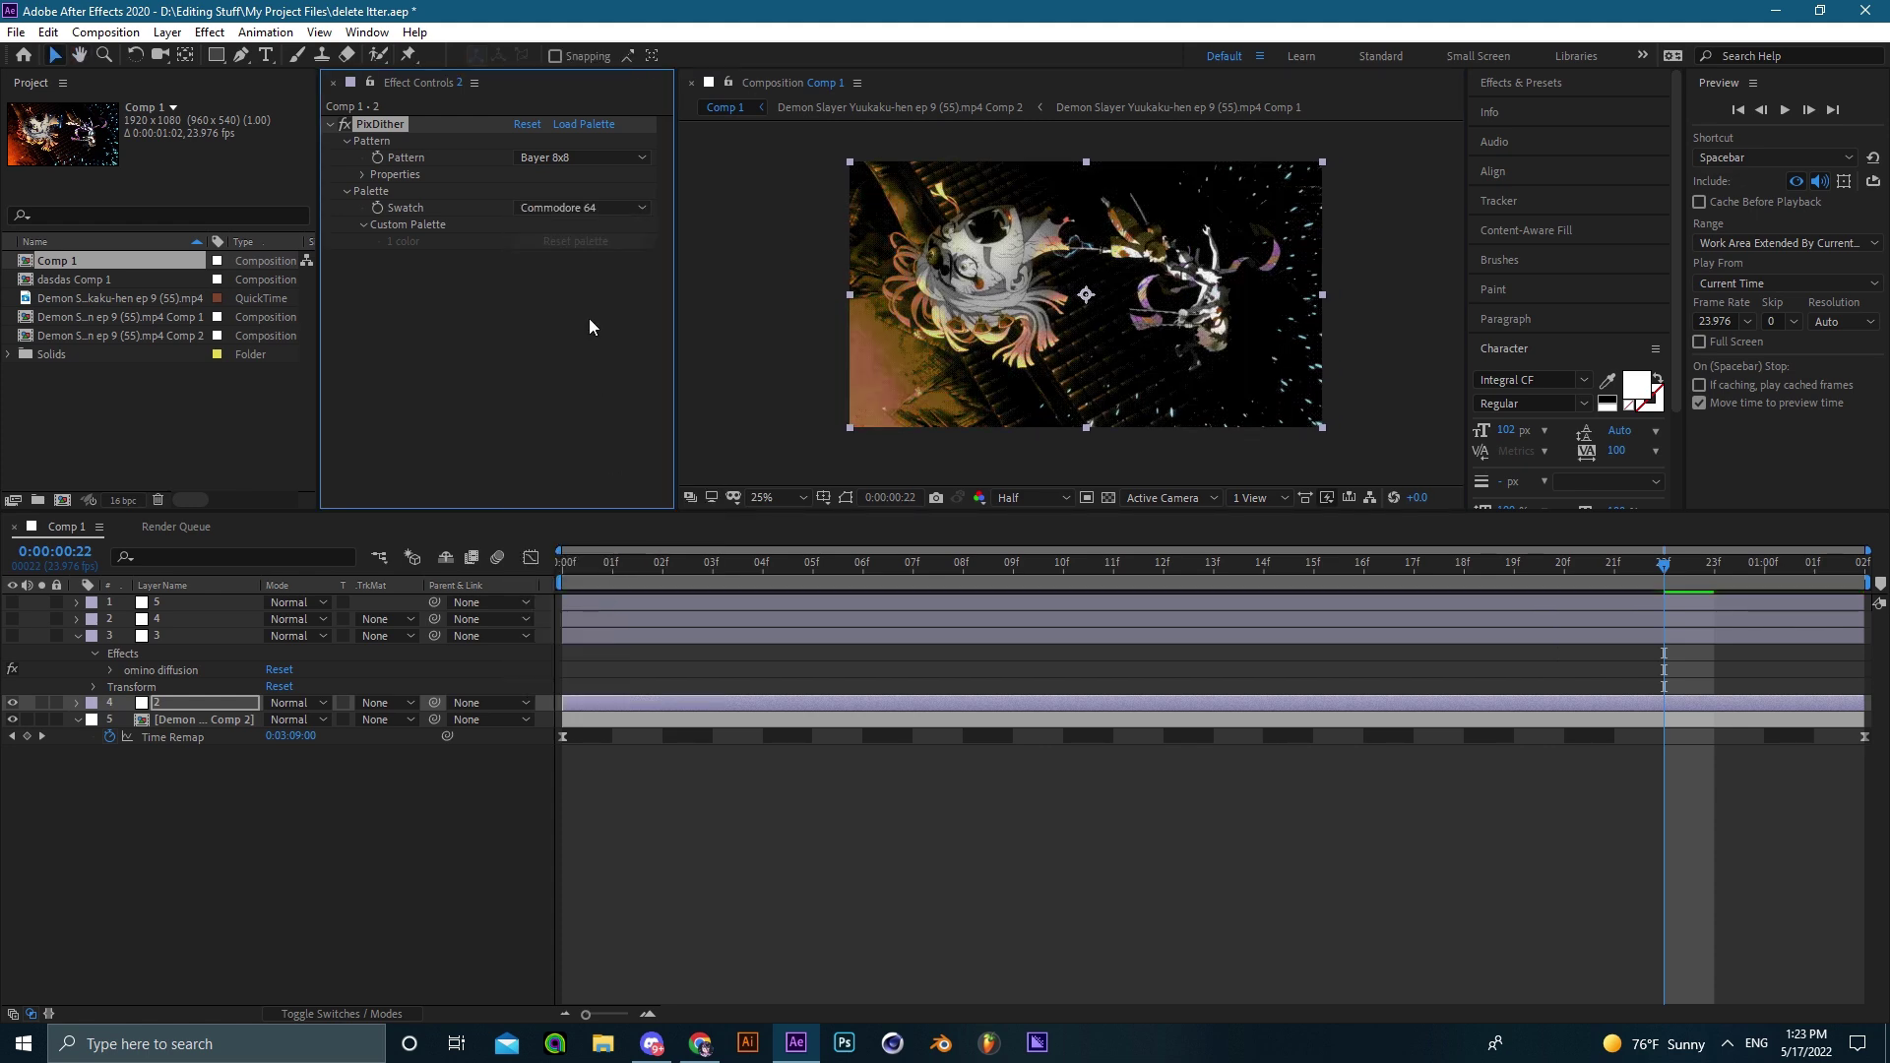
Return PixDither's swatch to CGA, set its pattern to Two Row Sierra, and save the project.
click(559, 157)
click(622, 406)
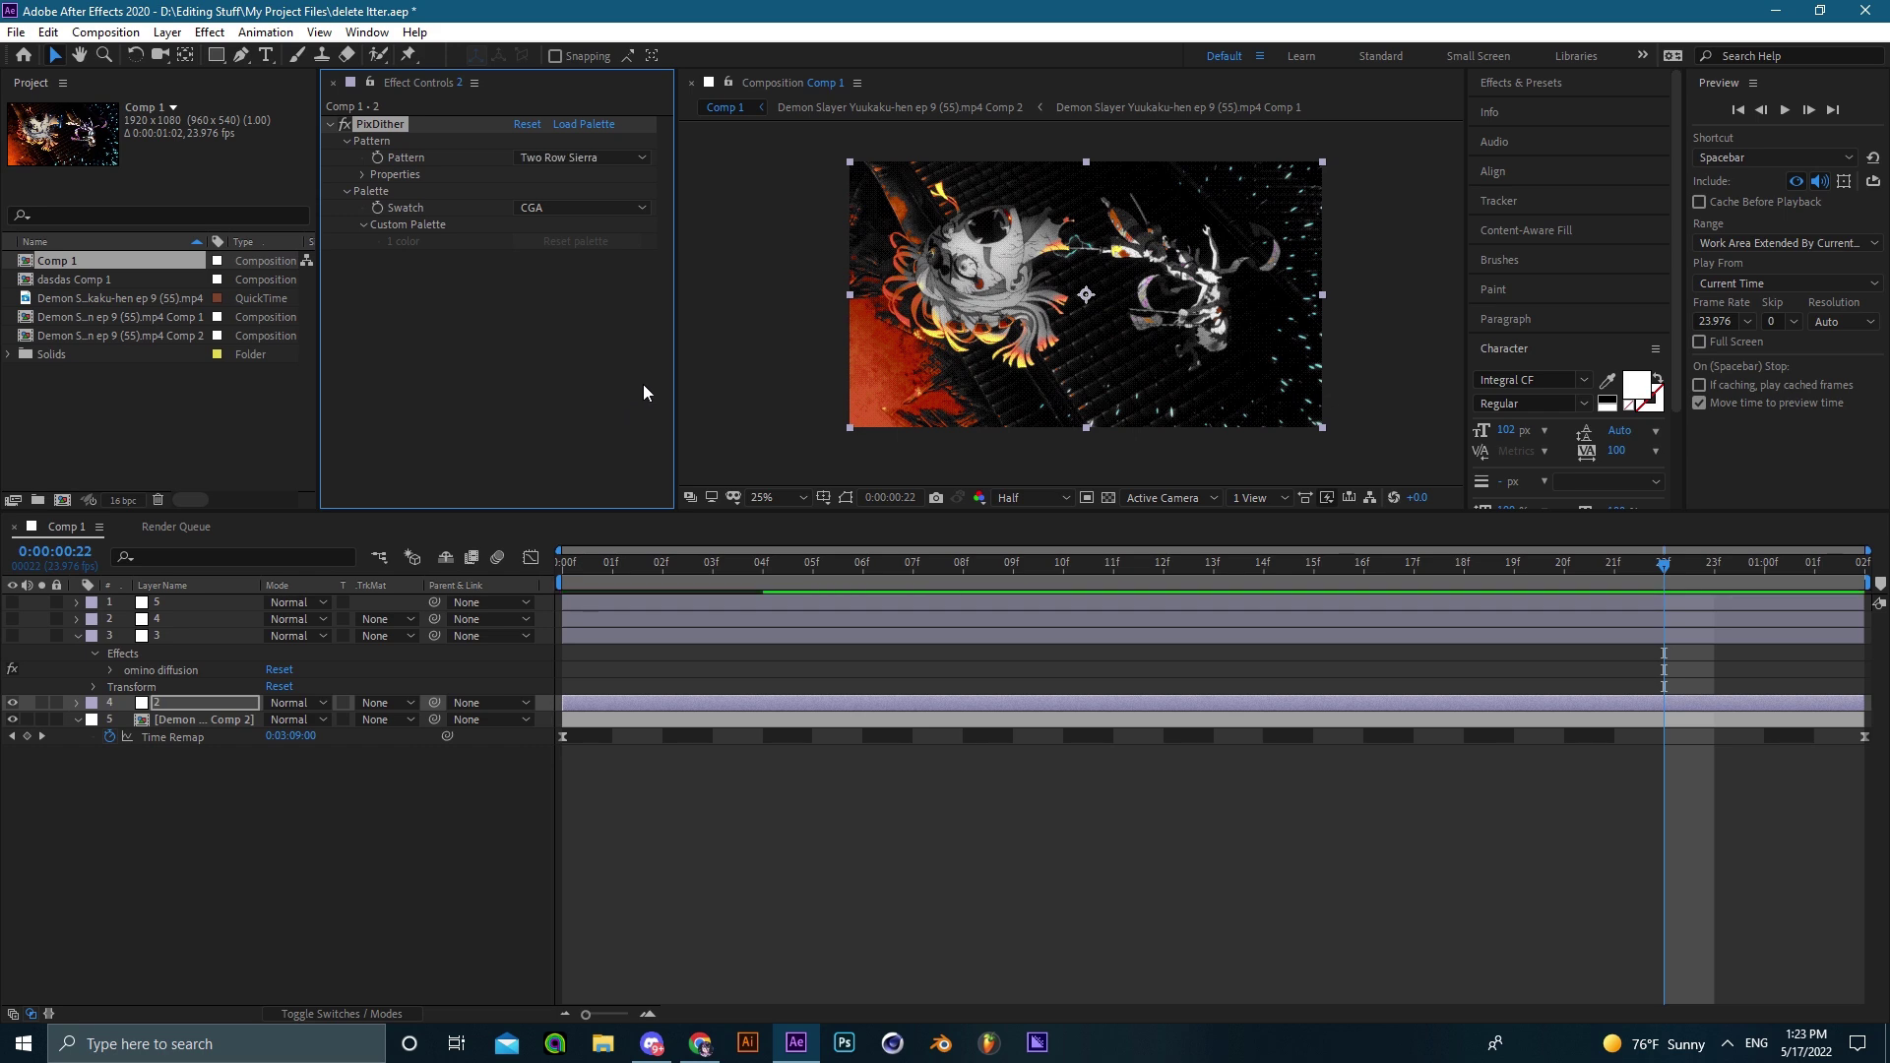
key(ctrl+s)
drag(1016, 283, 1009, 359)
key(v)
Try Deep Glow on layer 2 with Unmult and Smooth Blending on and an adjusted radius.
key(ctrl+space)
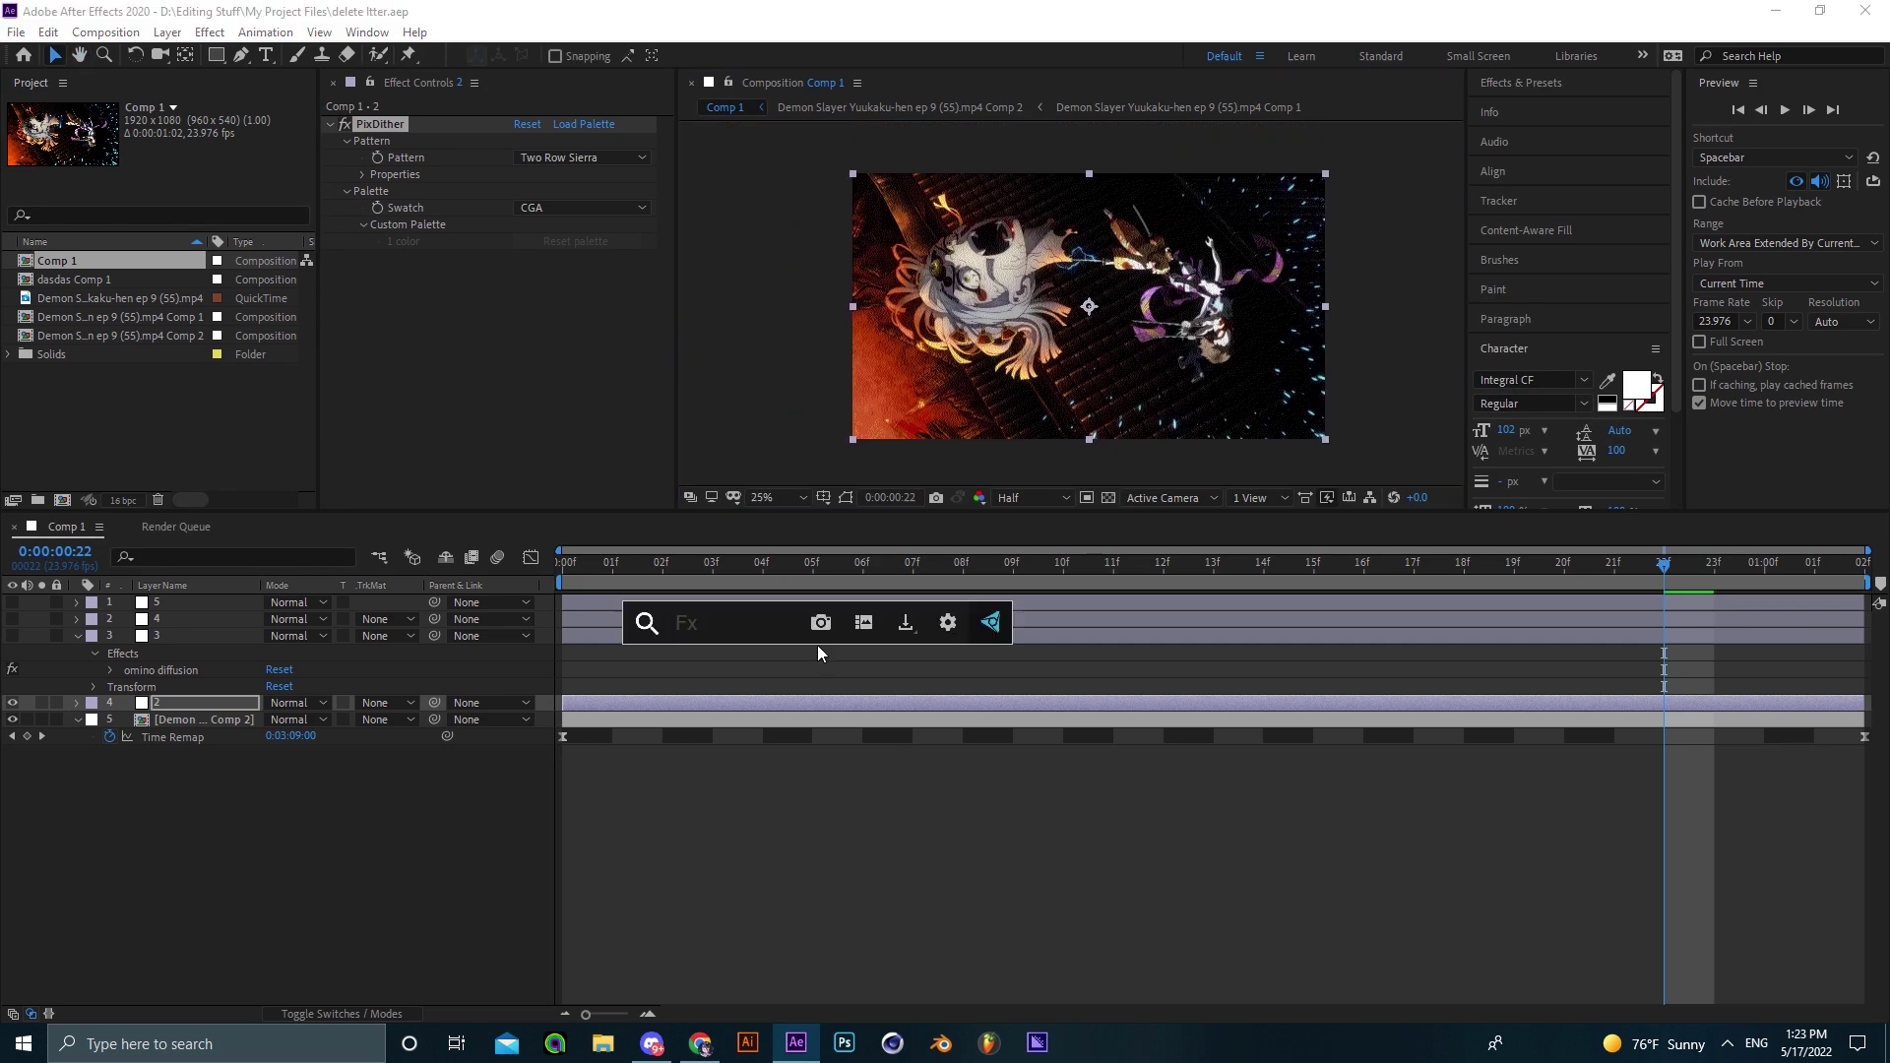
text(deep)
key(Return)
click(519, 433)
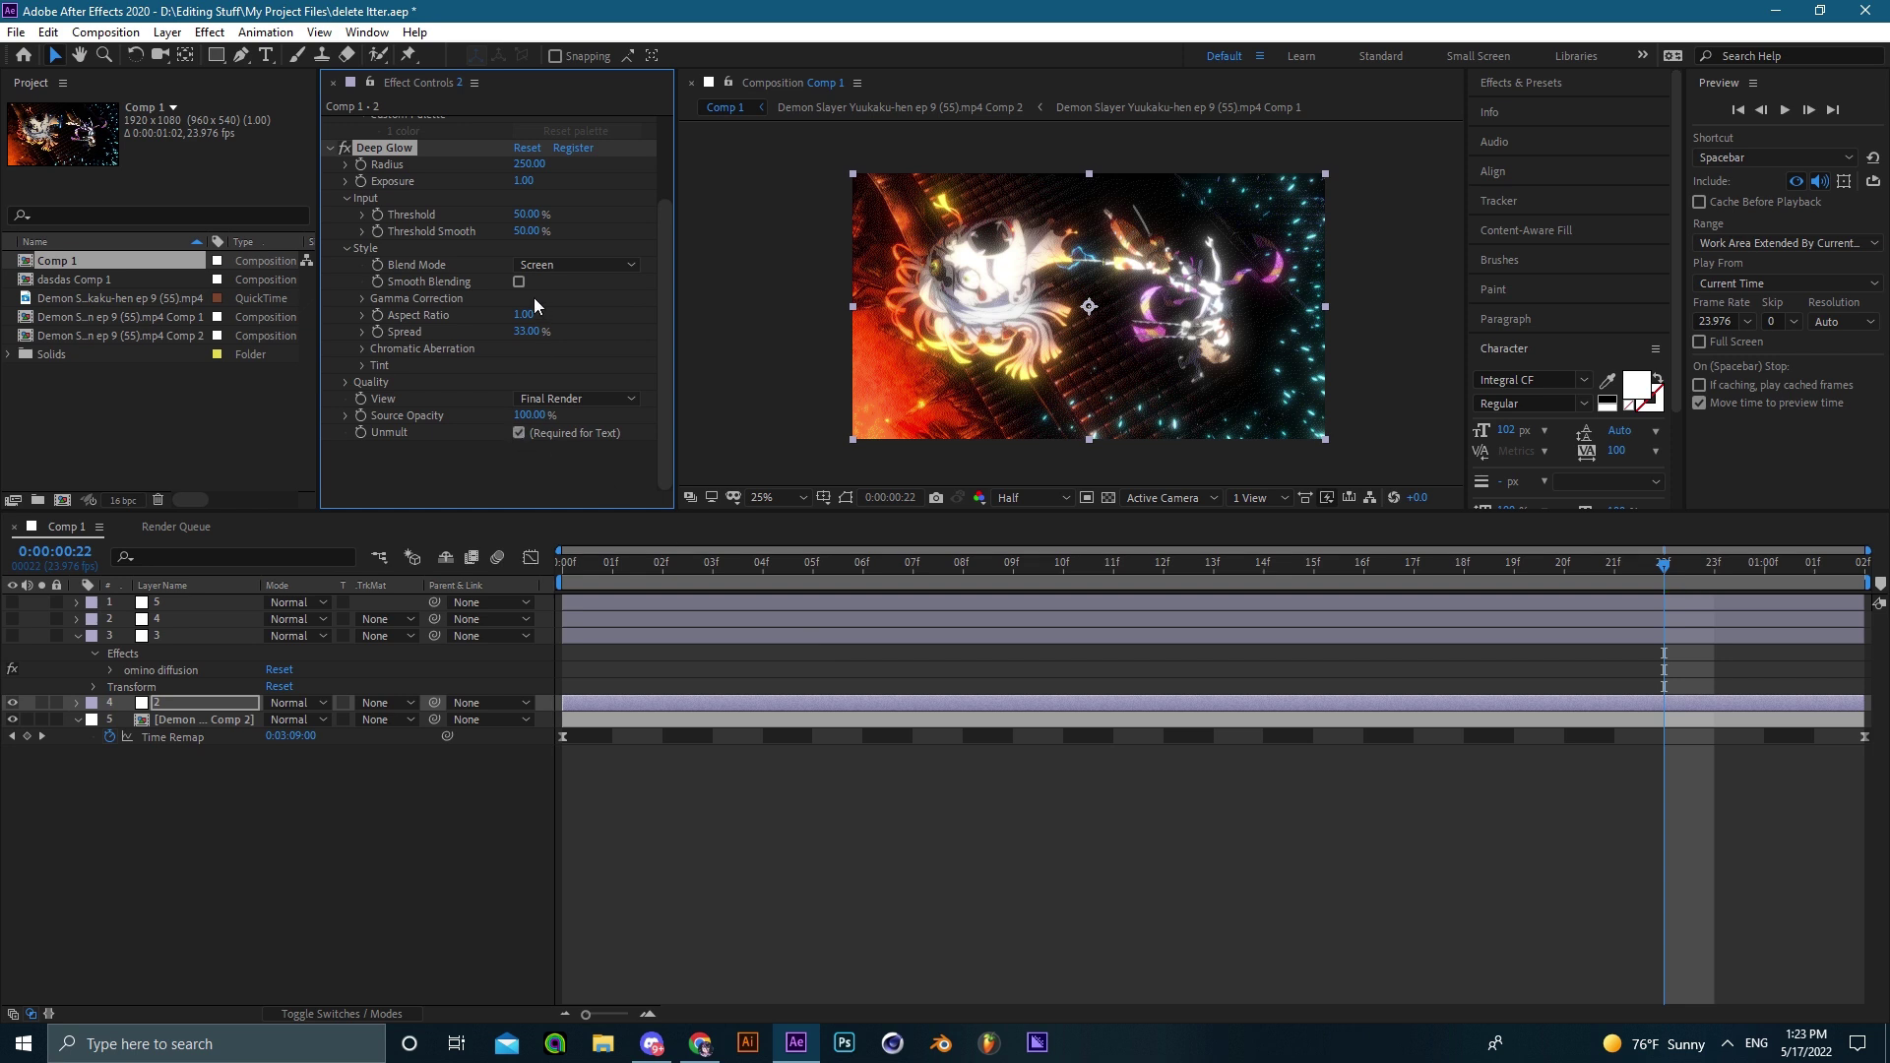
click(519, 282)
drag(529, 166, 542, 195)
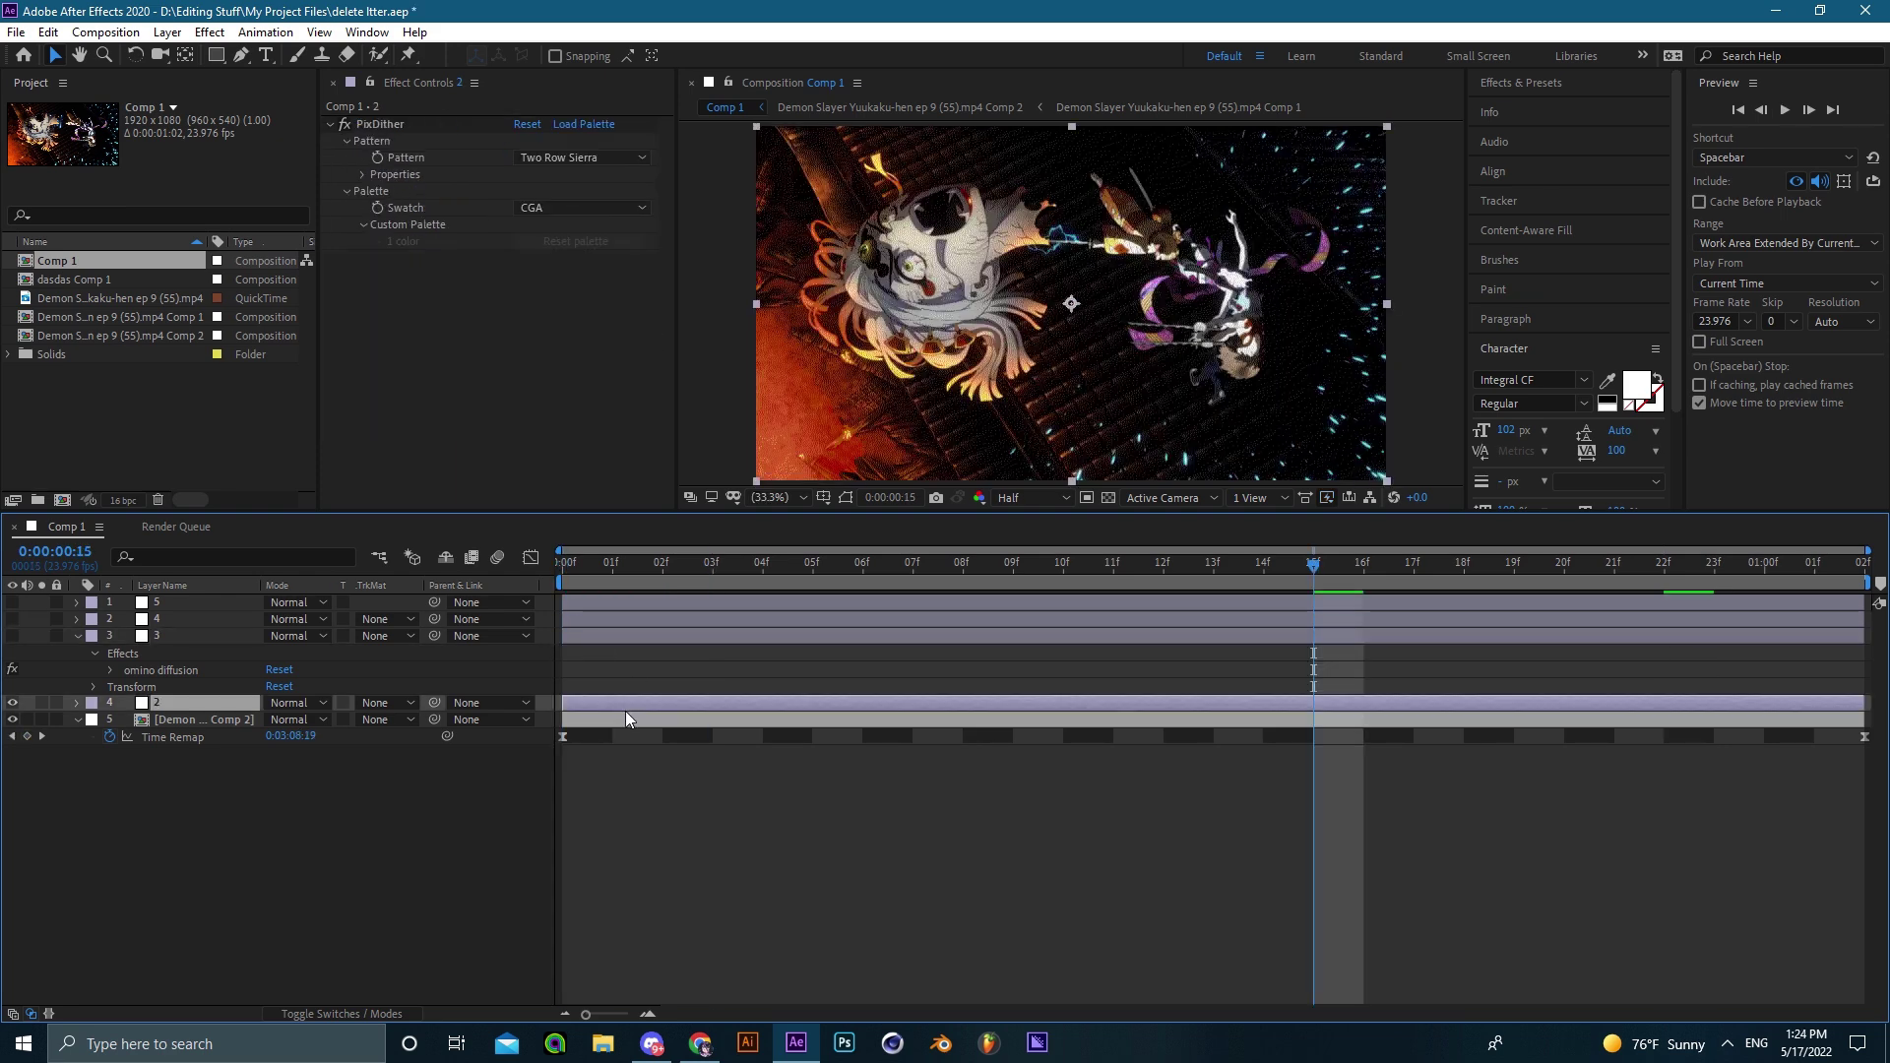
Delete the PixDither layer 2, save, and turn on the omino diffusion layer 3 at the first frame.
key(Delete)
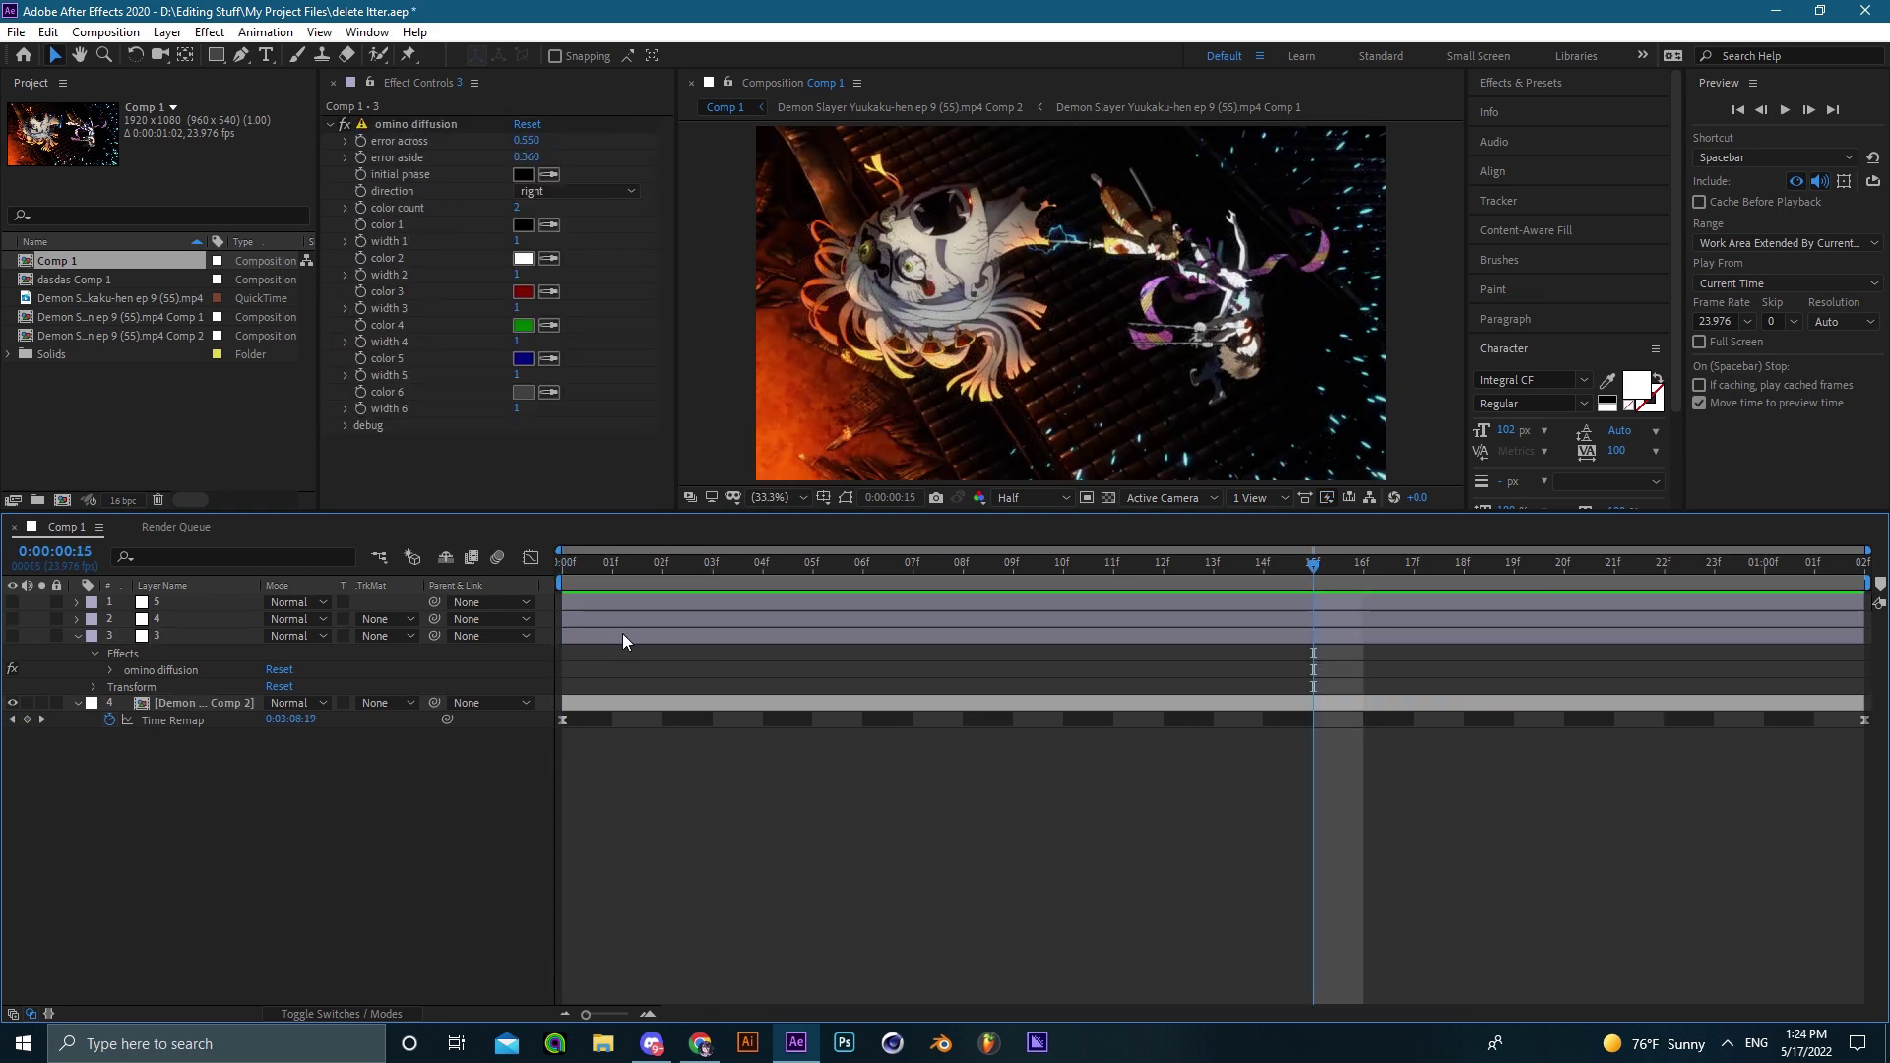
key(ctrl+s)
click(644, 636)
drag(717, 571, 582, 623)
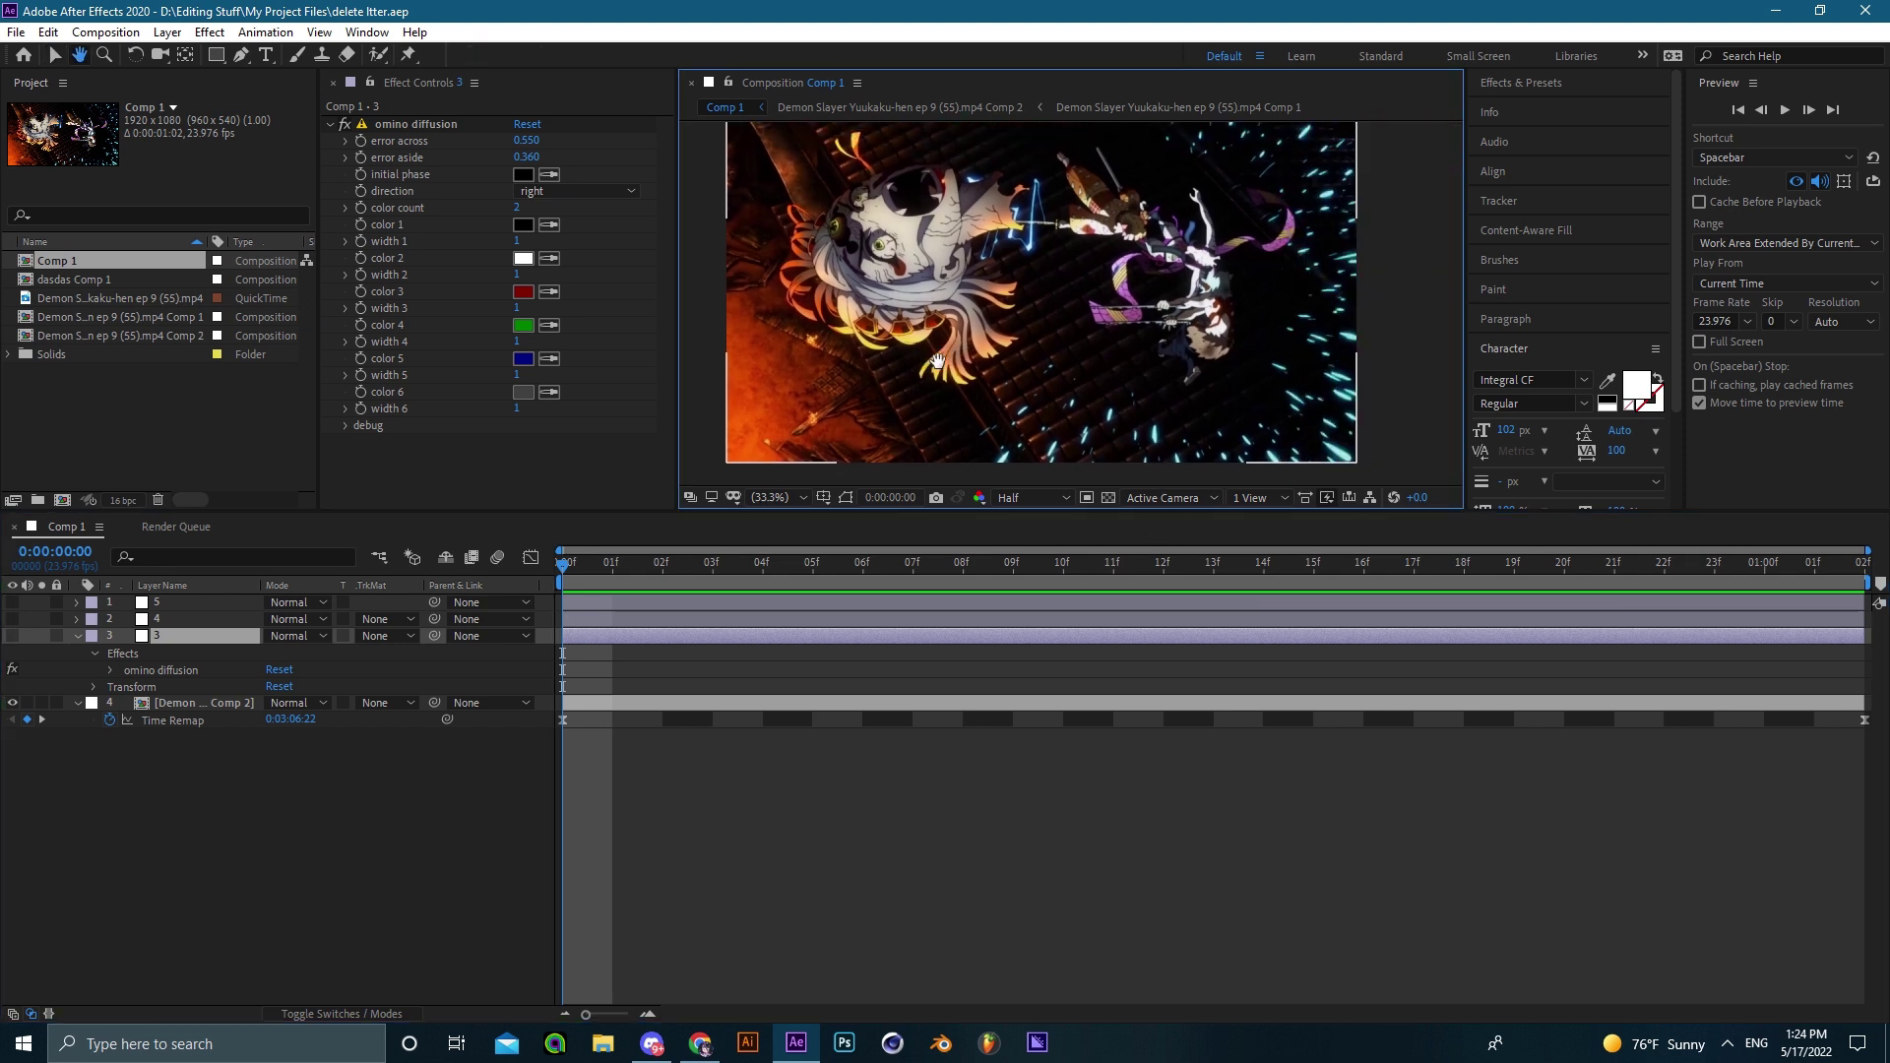
click(770, 497)
click(786, 532)
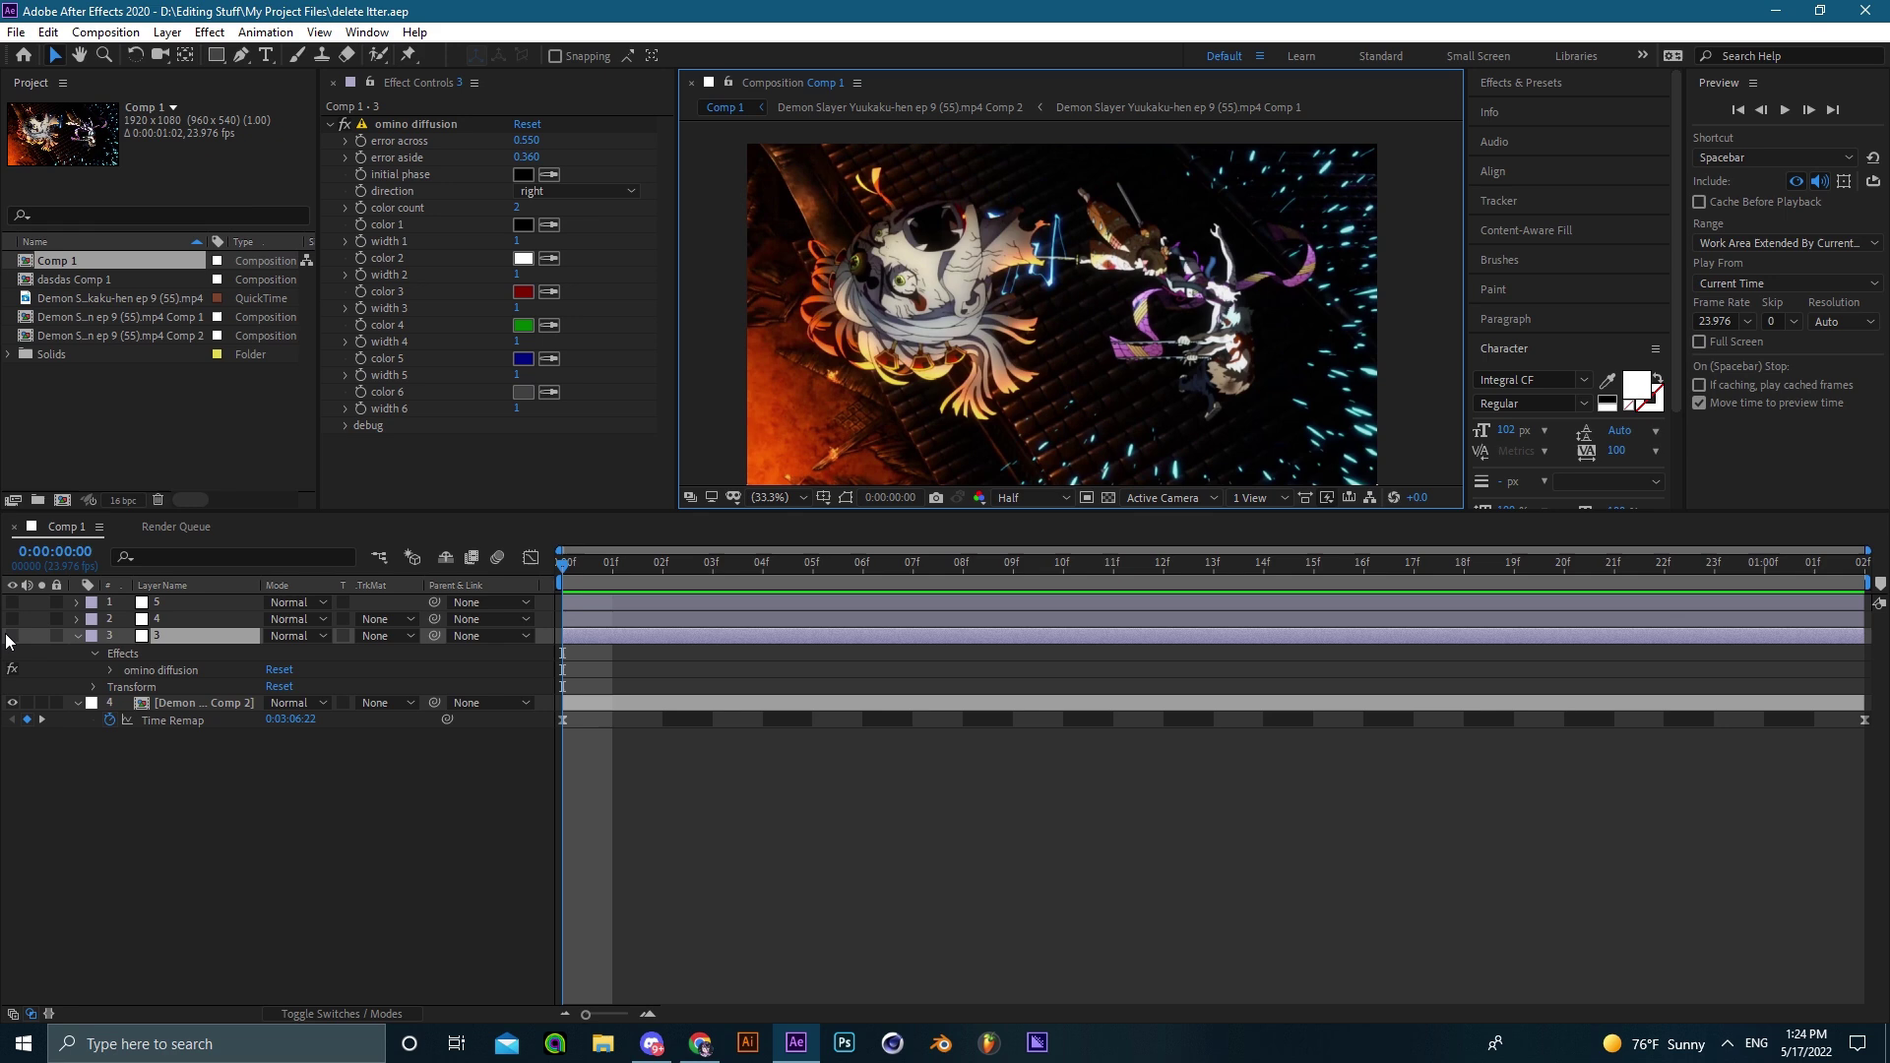
click(12, 636)
key(h)
mouse_move(892, 274)
mouse_down()
mouse_move(925, 275)
mouse_move(829, 233)
mouse_move(890, 278)
mouse_up()
Set omino diffusion's error across and error aside to 0.000.
click(526, 124)
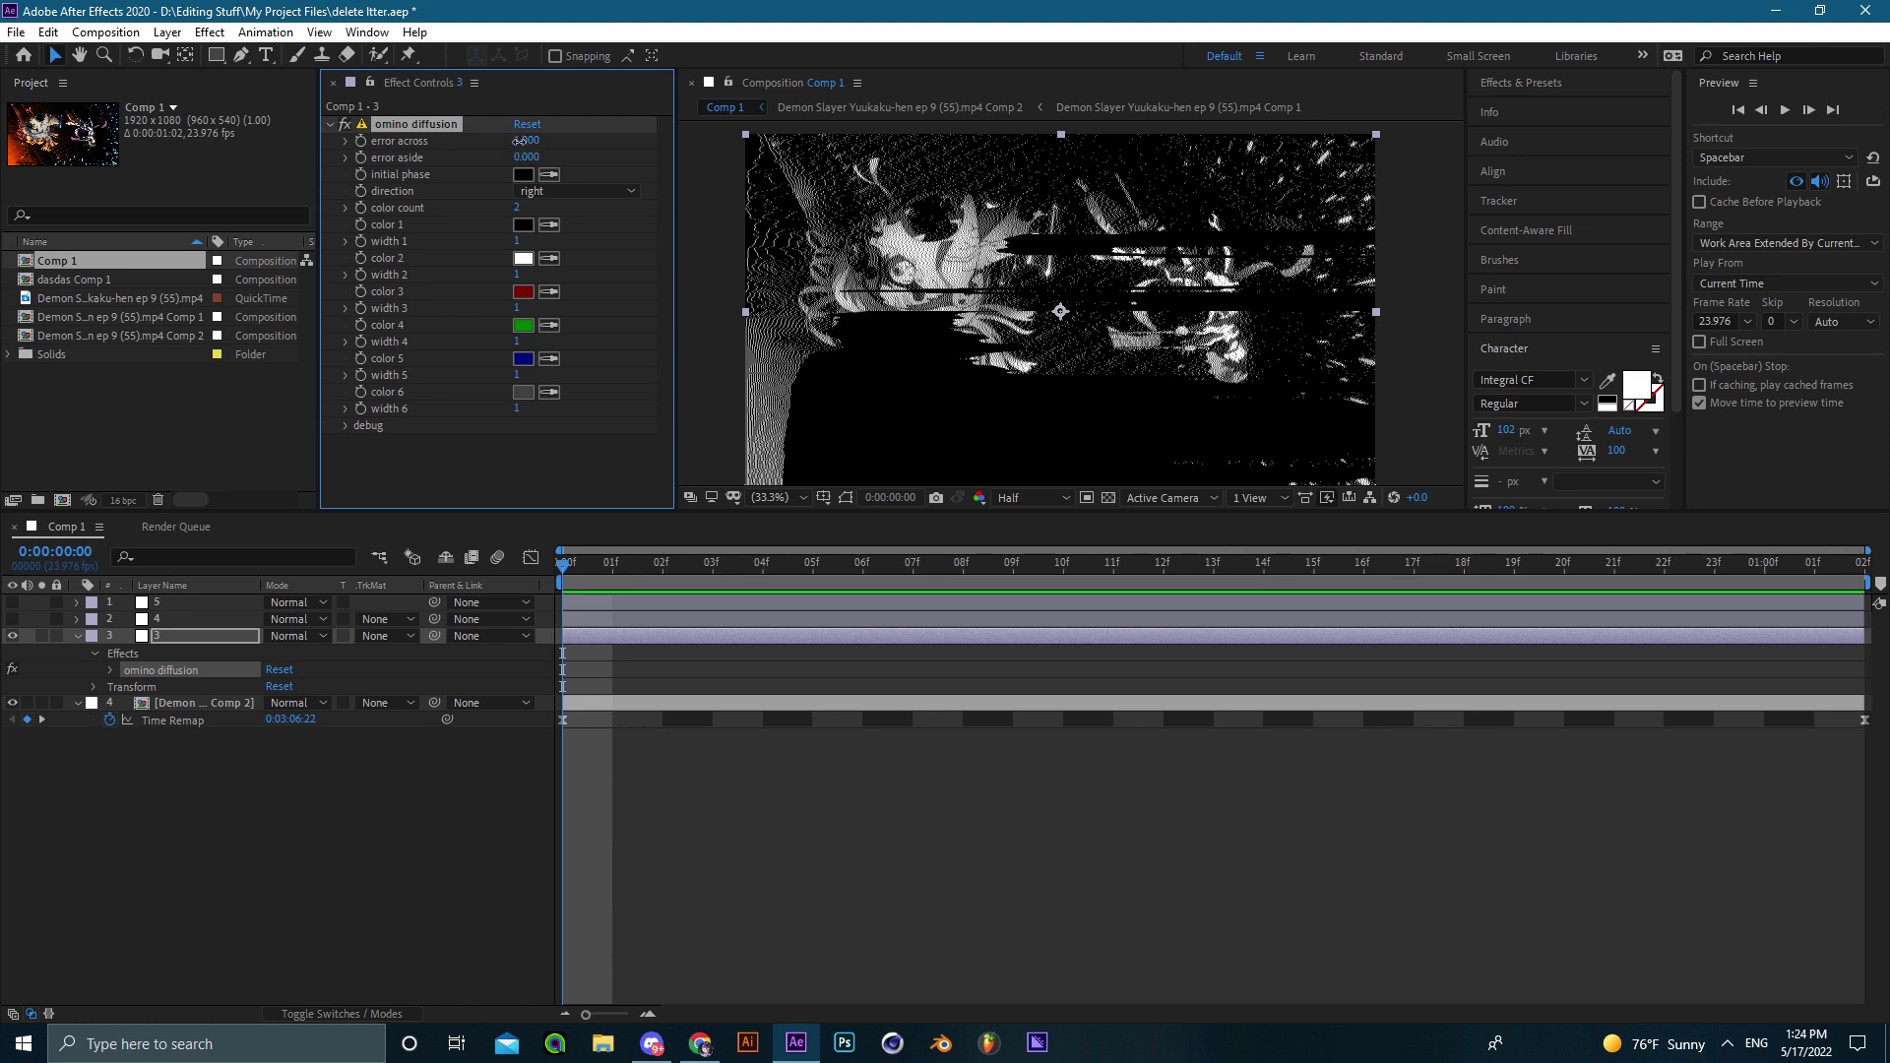
drag(519, 141, 430, 160)
Examine the black-and-white diffusion look up close and play the comp to preview it.
scroll(965, 343, up, 3)
scroll(789, 205, down, 1)
drag(967, 356, 1009, 422)
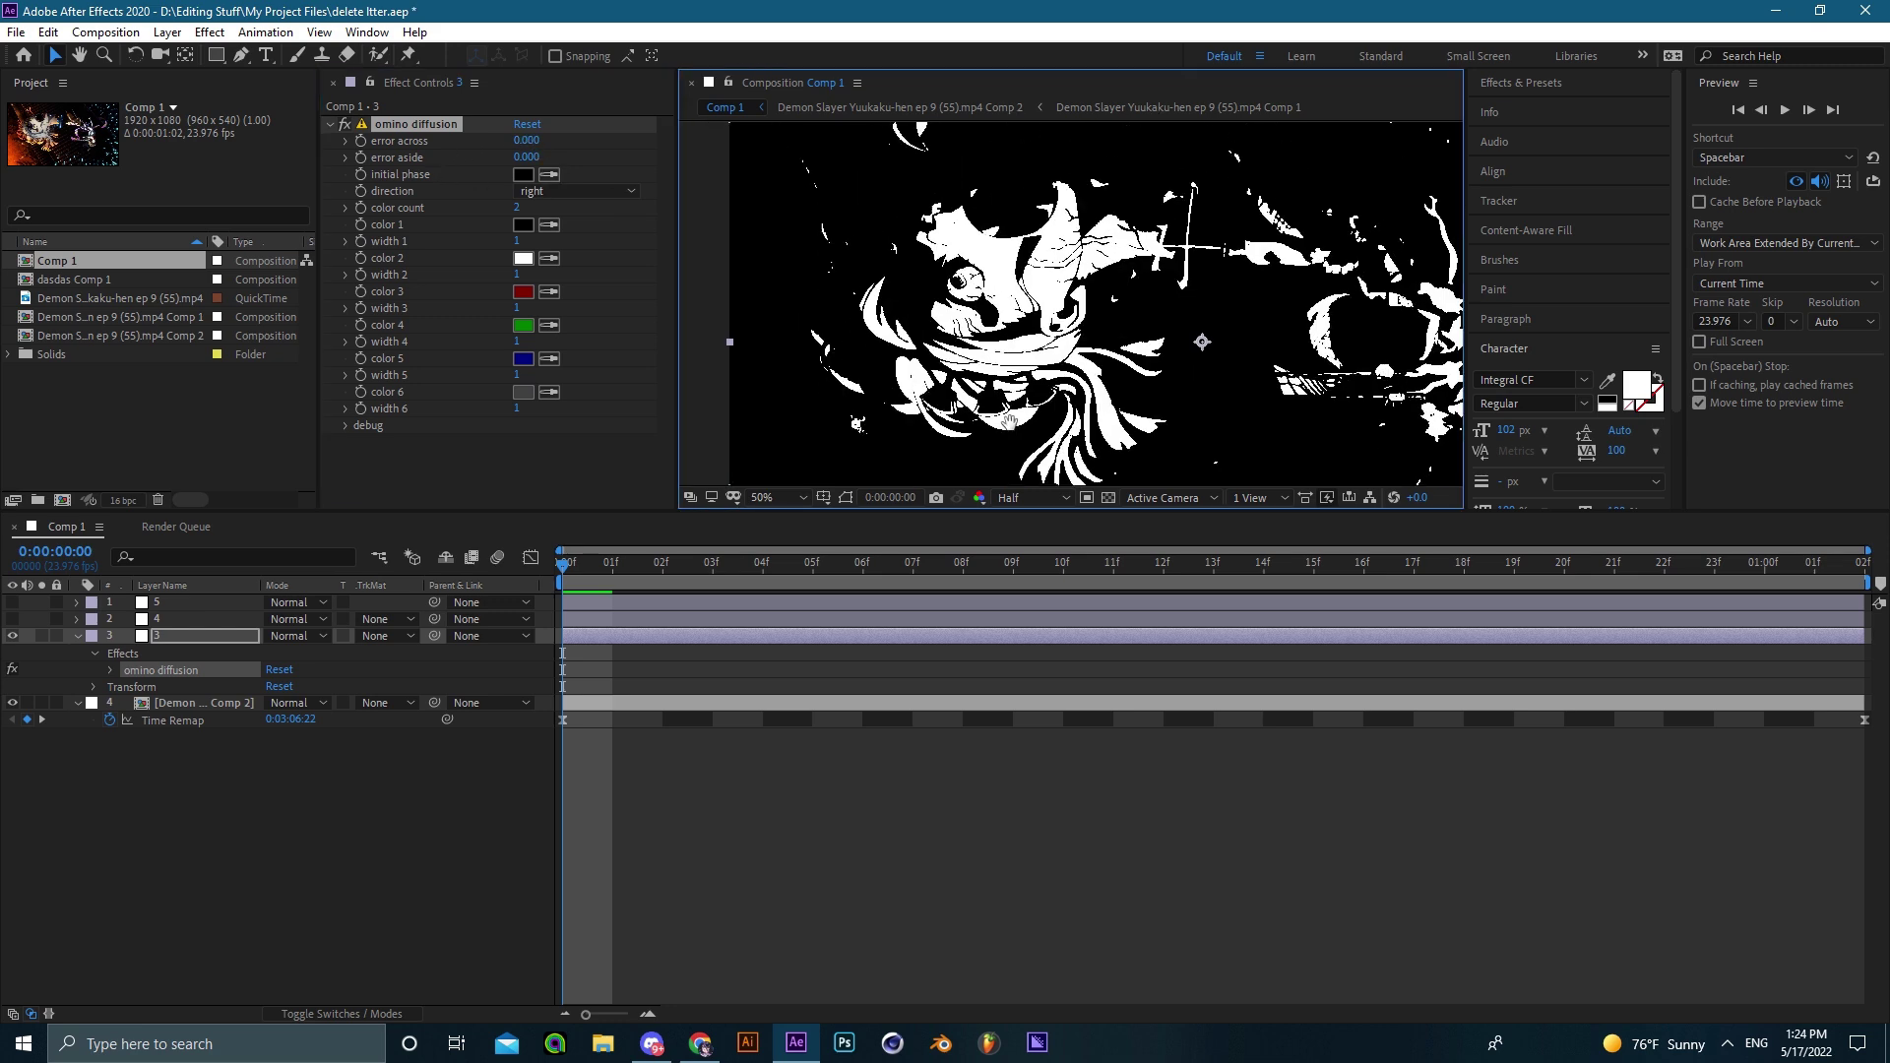
scroll(1068, 401, up, 2)
scroll(1033, 384, down, 2)
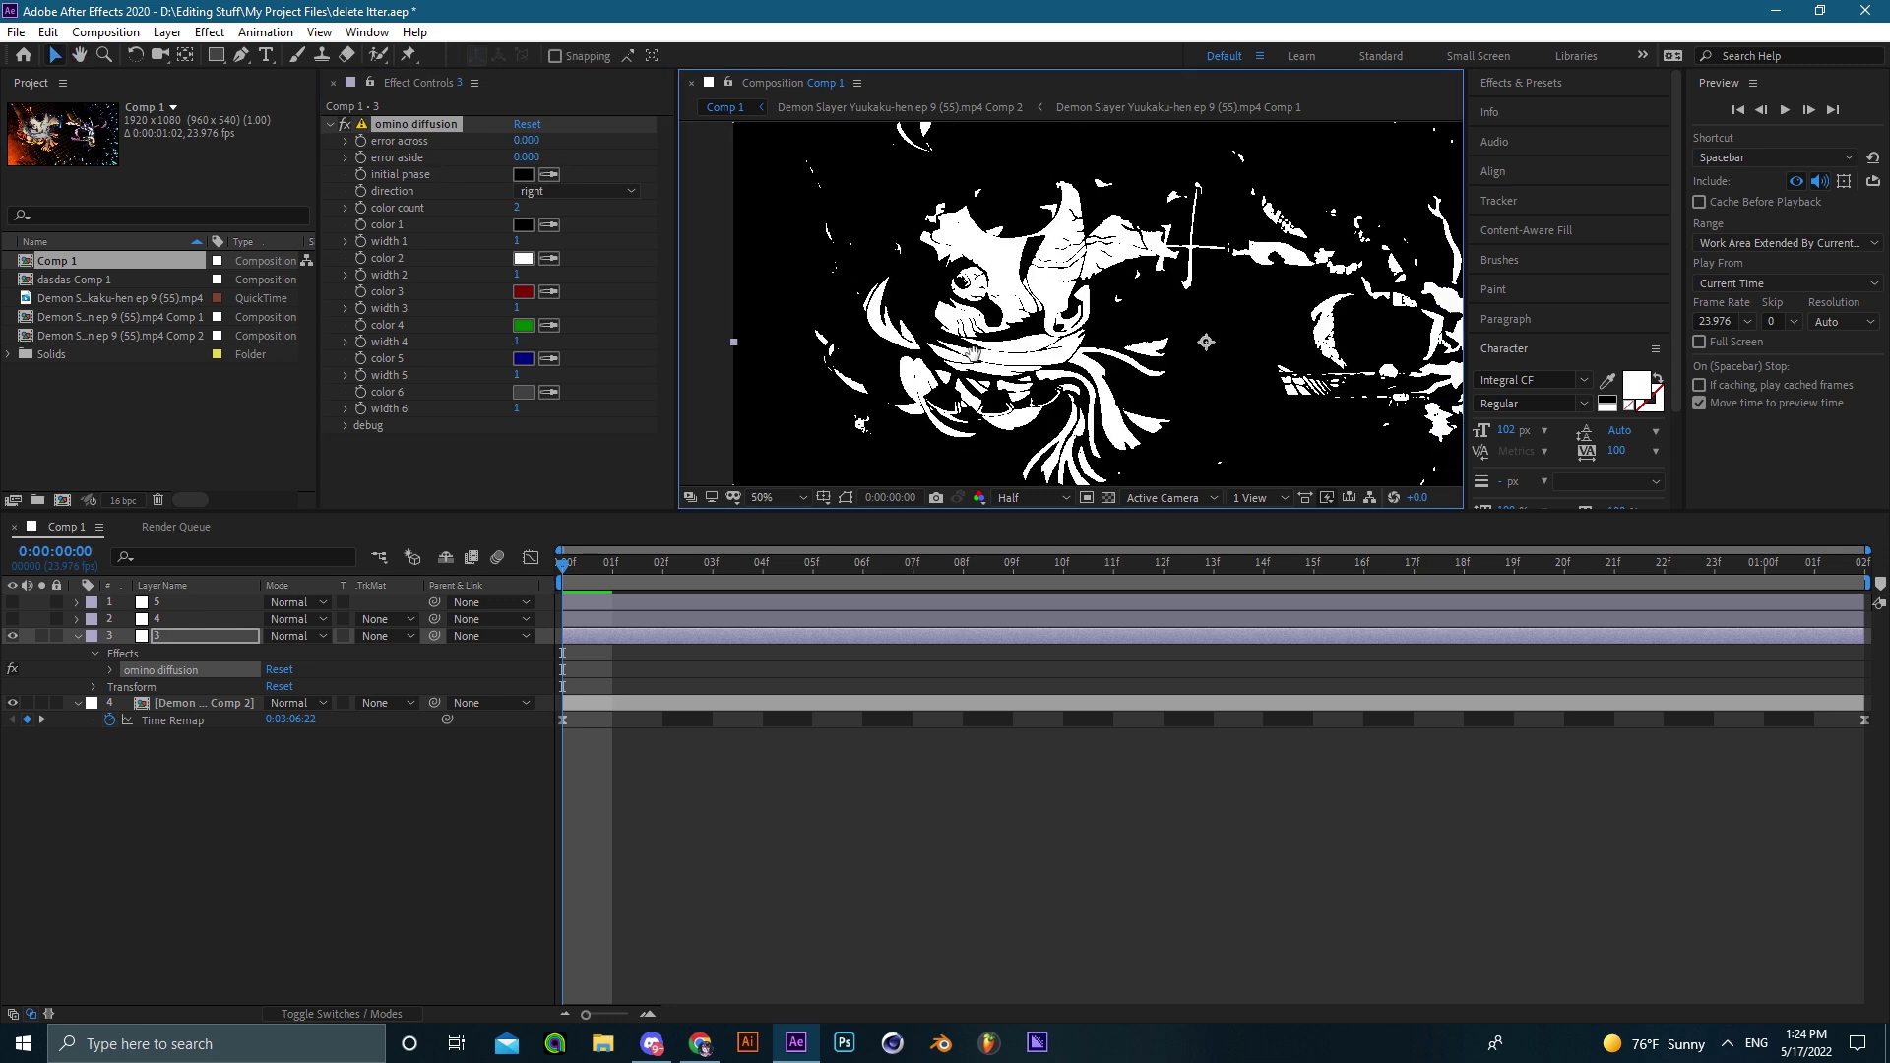
drag(974, 355, 742, 270)
scroll(886, 339, down, 1)
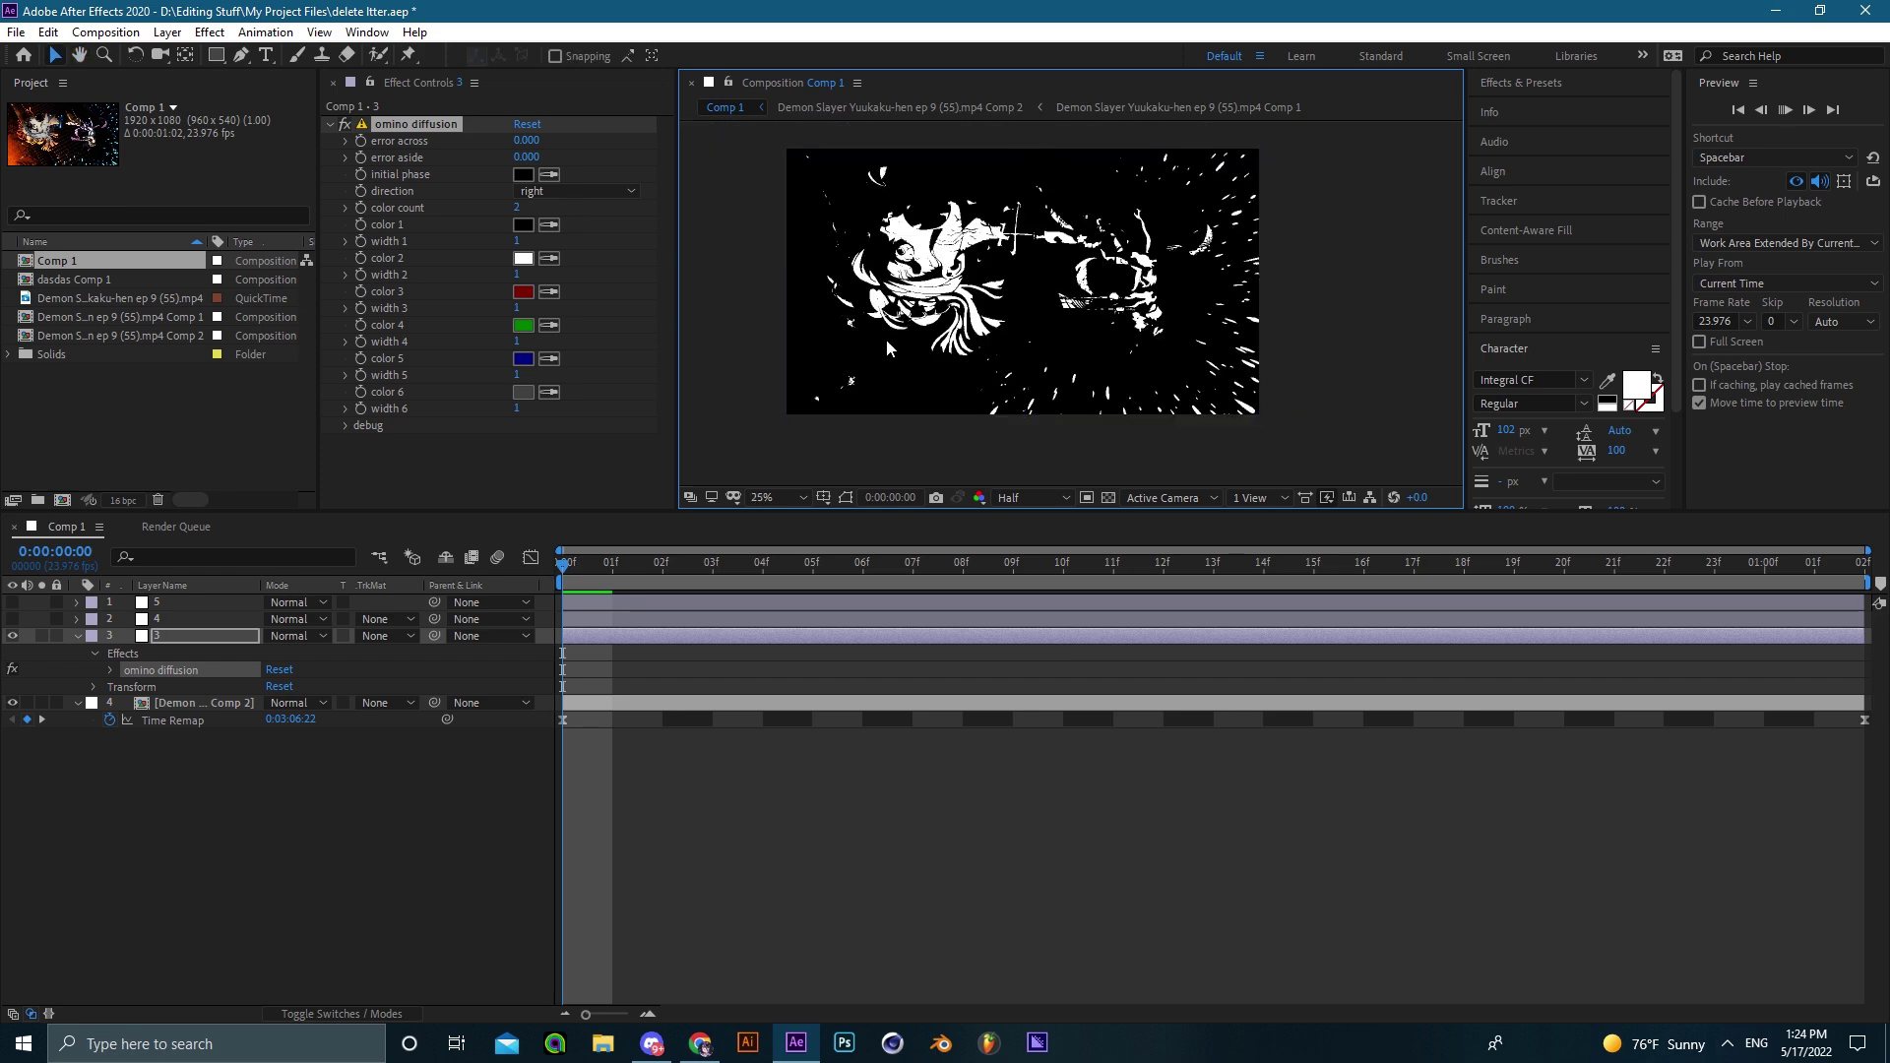
key(space)
click(794, 497)
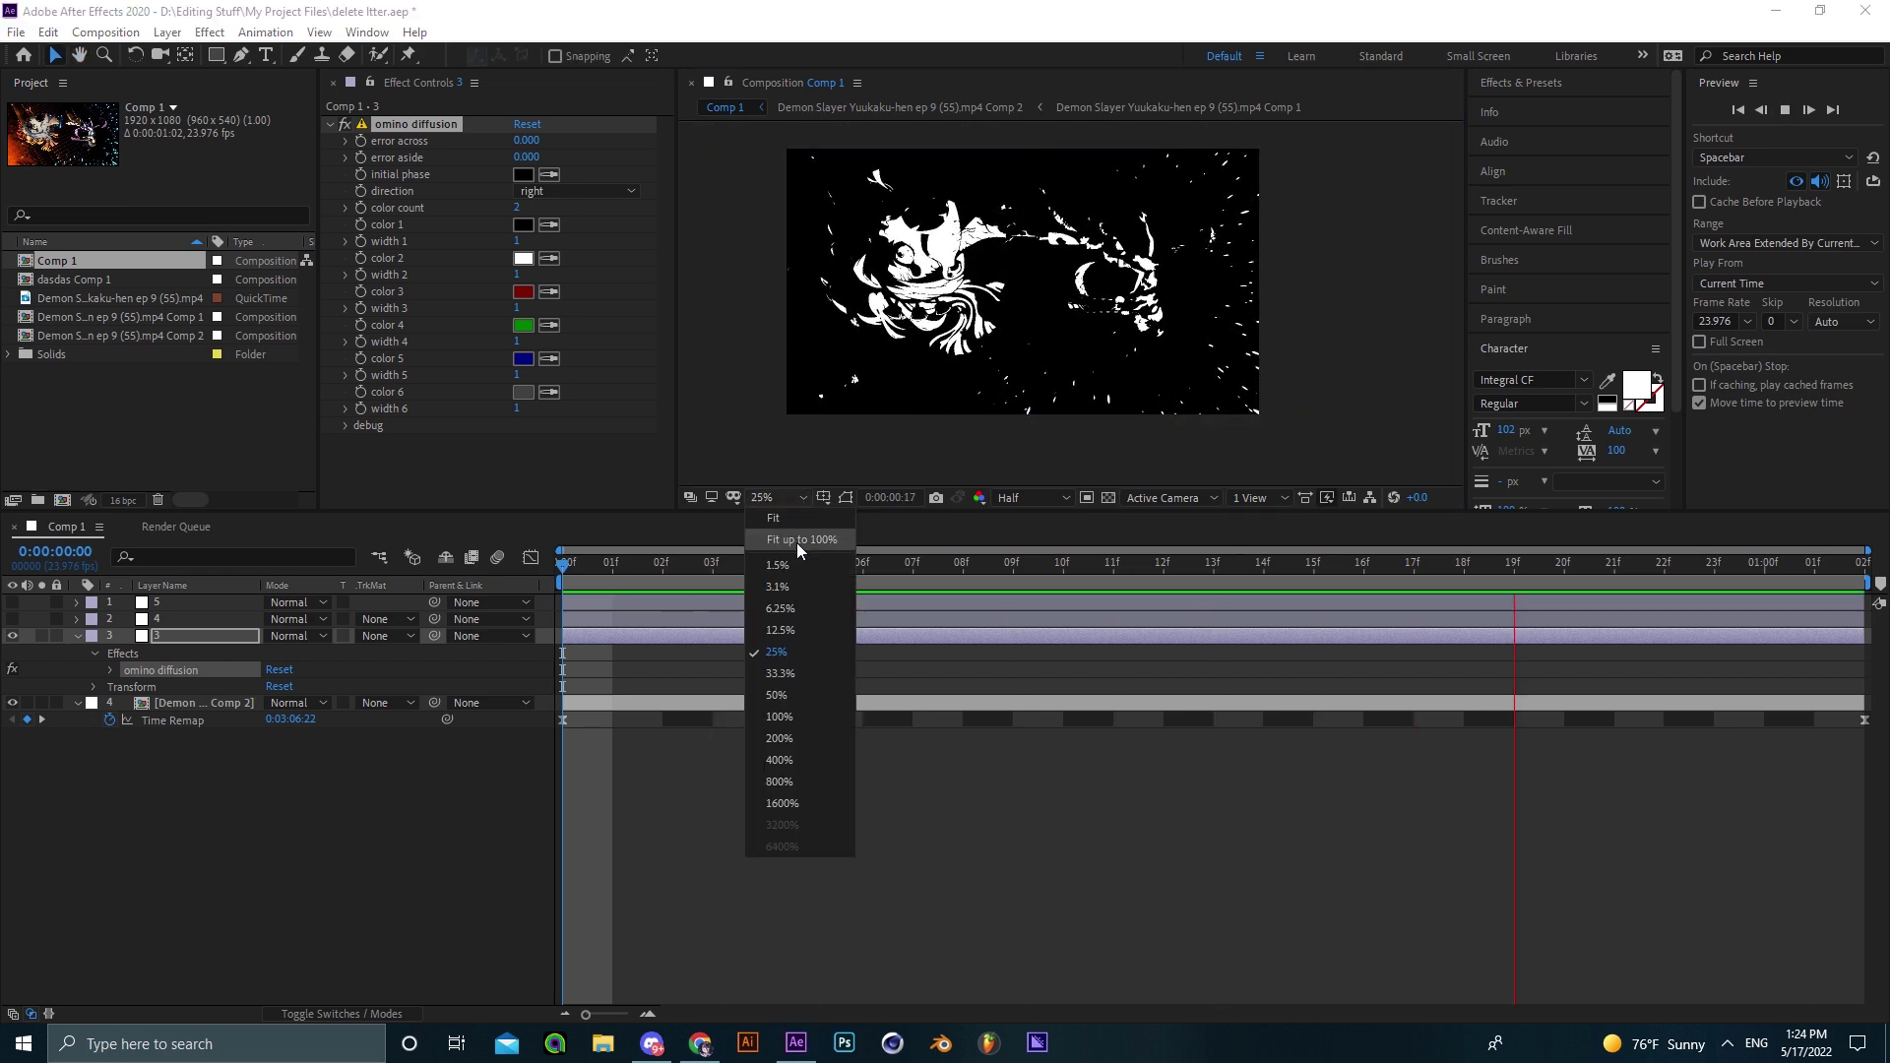
click(800, 540)
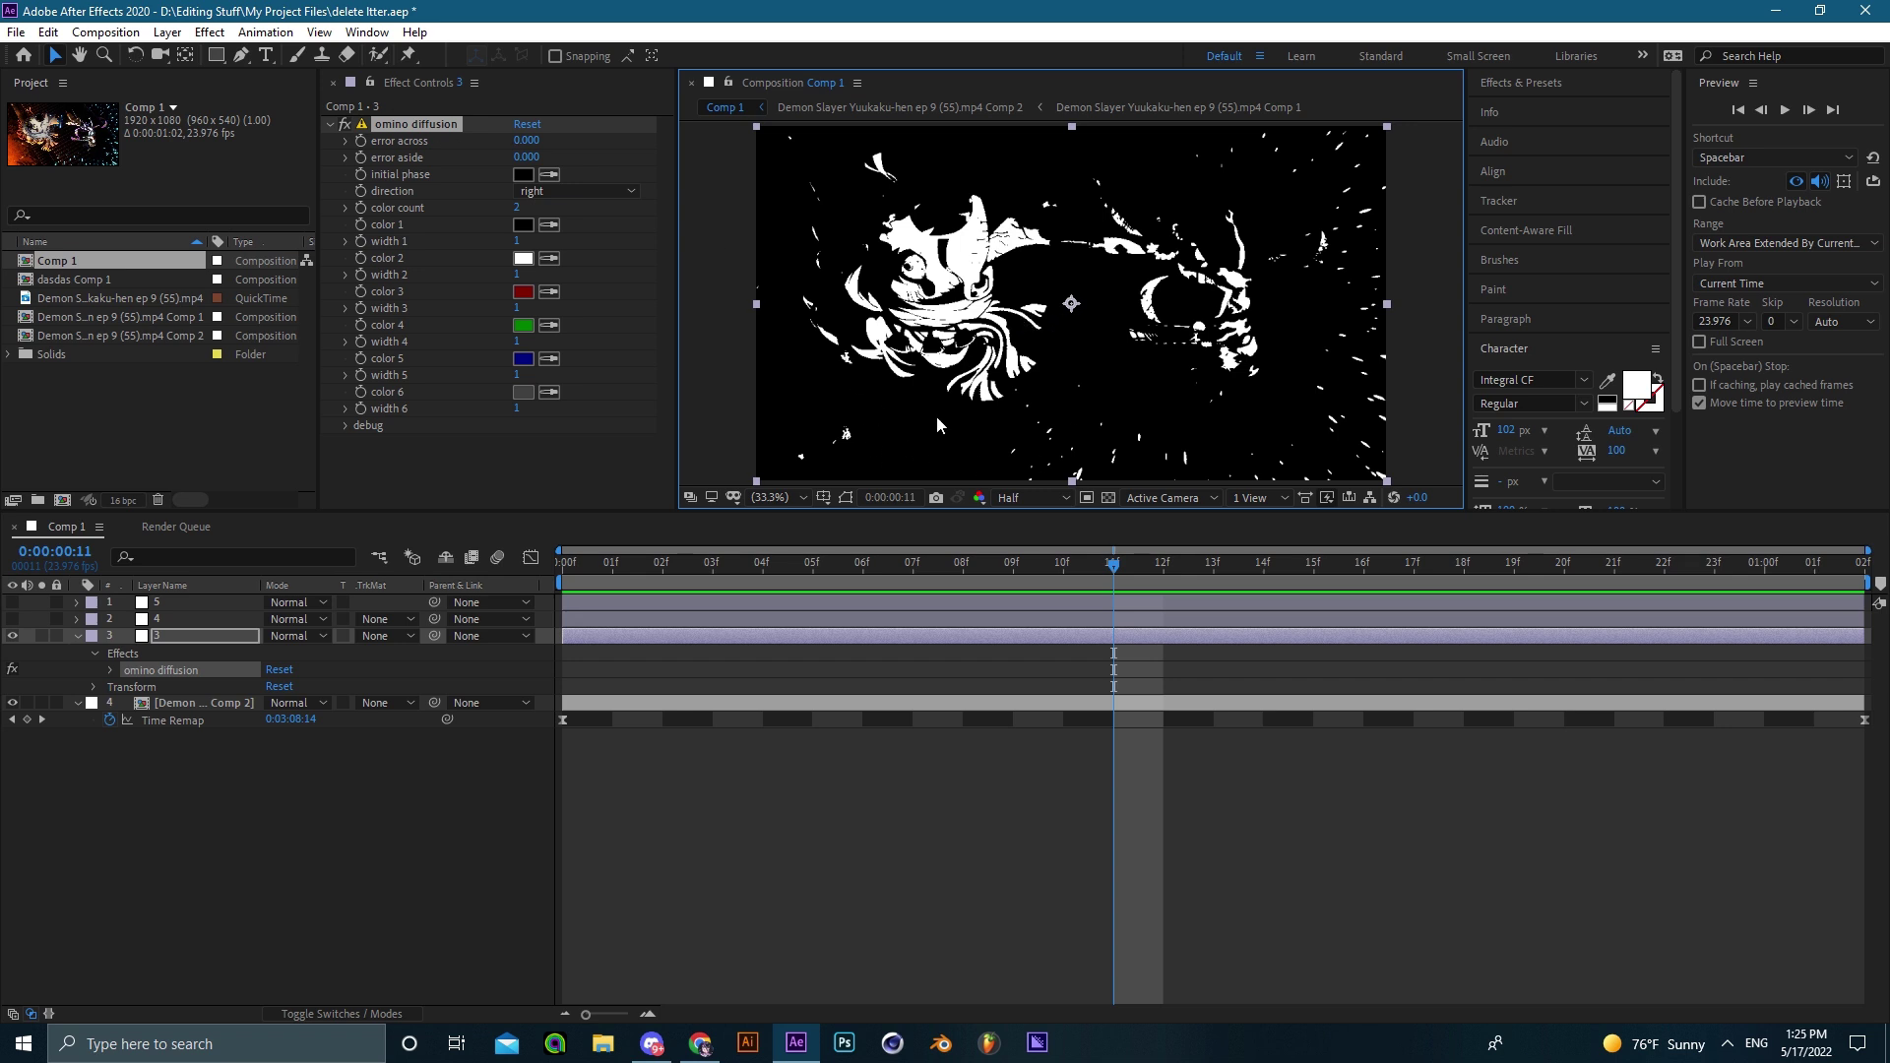
Undo the last error across change, set error across to 0.950 at the first frame, and save the project.
drag(871, 569, 486, 619)
key(ctrl+z)
drag(774, 561, 465, 552)
drag(526, 143, 512, 180)
key(ctrl+s)
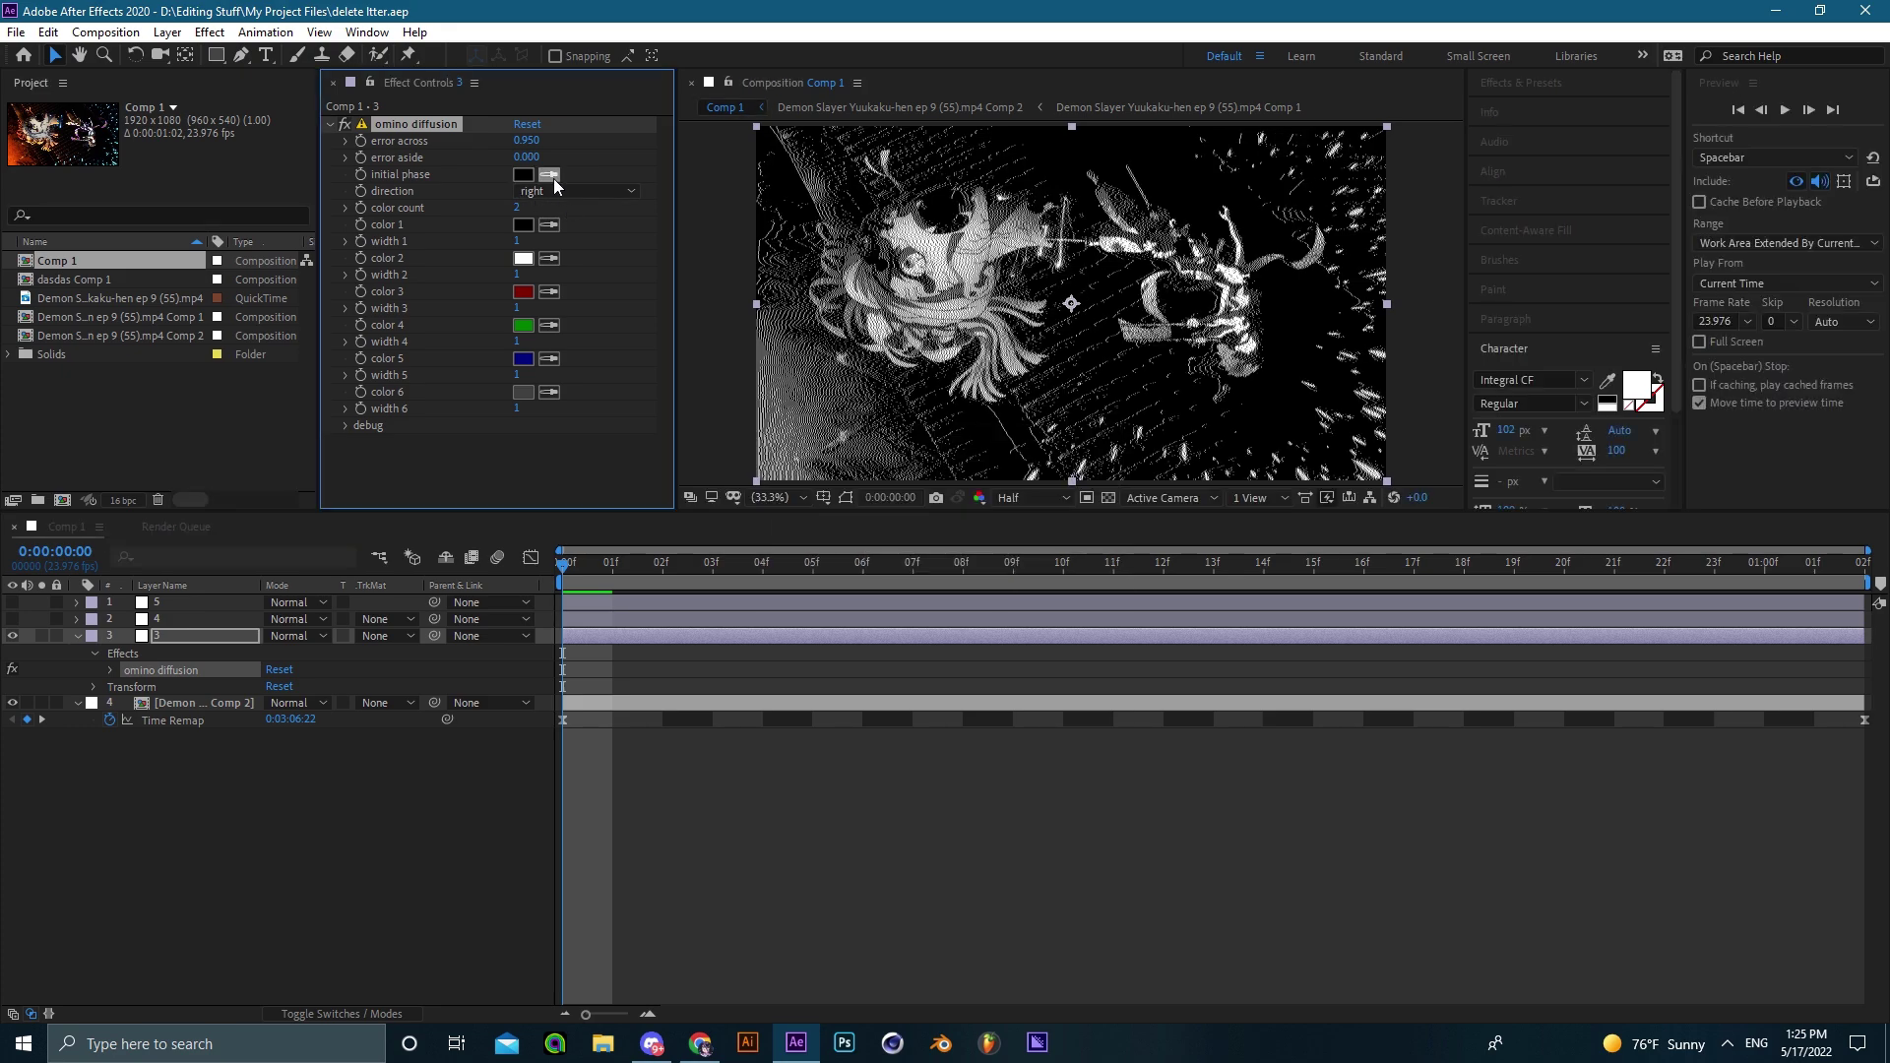
key(ctrl+s)
drag(517, 209, 513, 209)
click(583, 234)
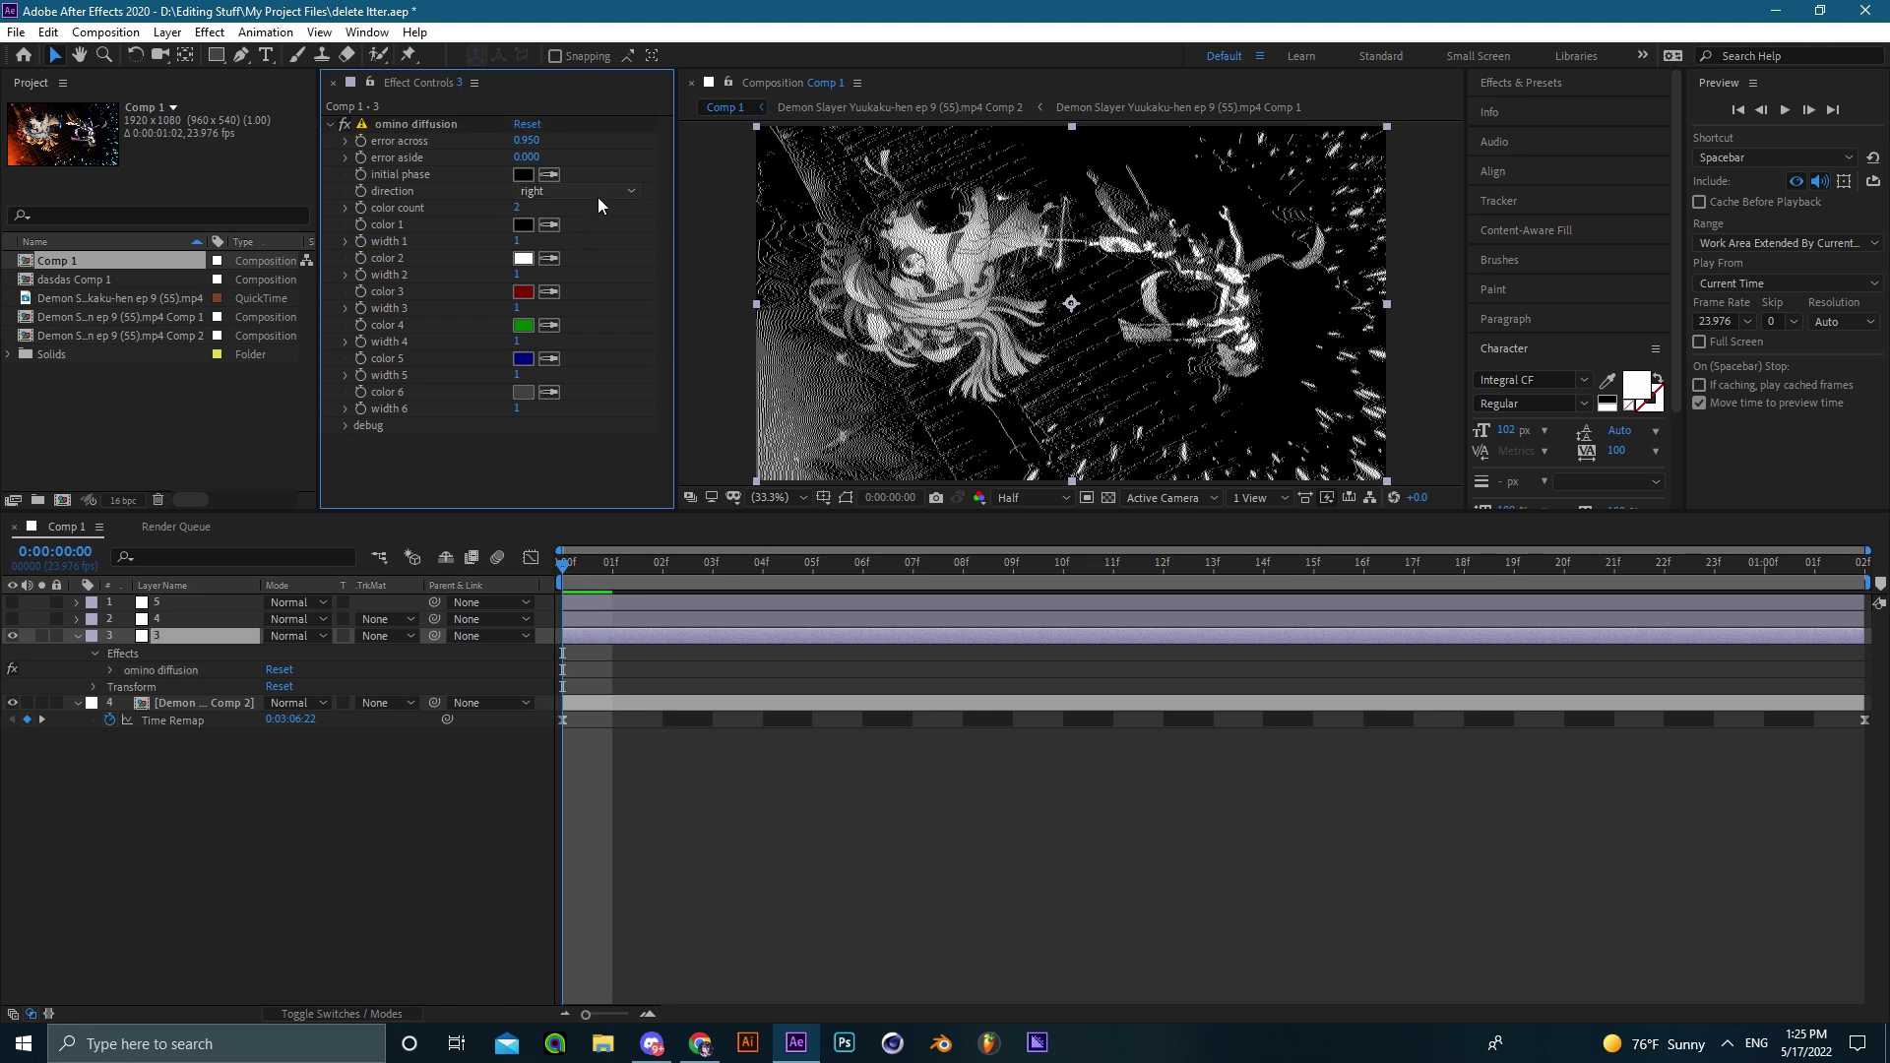
Raise omino diffusion's color count to 6 and play the comp to preview the colored dither.
drag(516, 209, 493, 214)
scroll(1093, 335, up, 2)
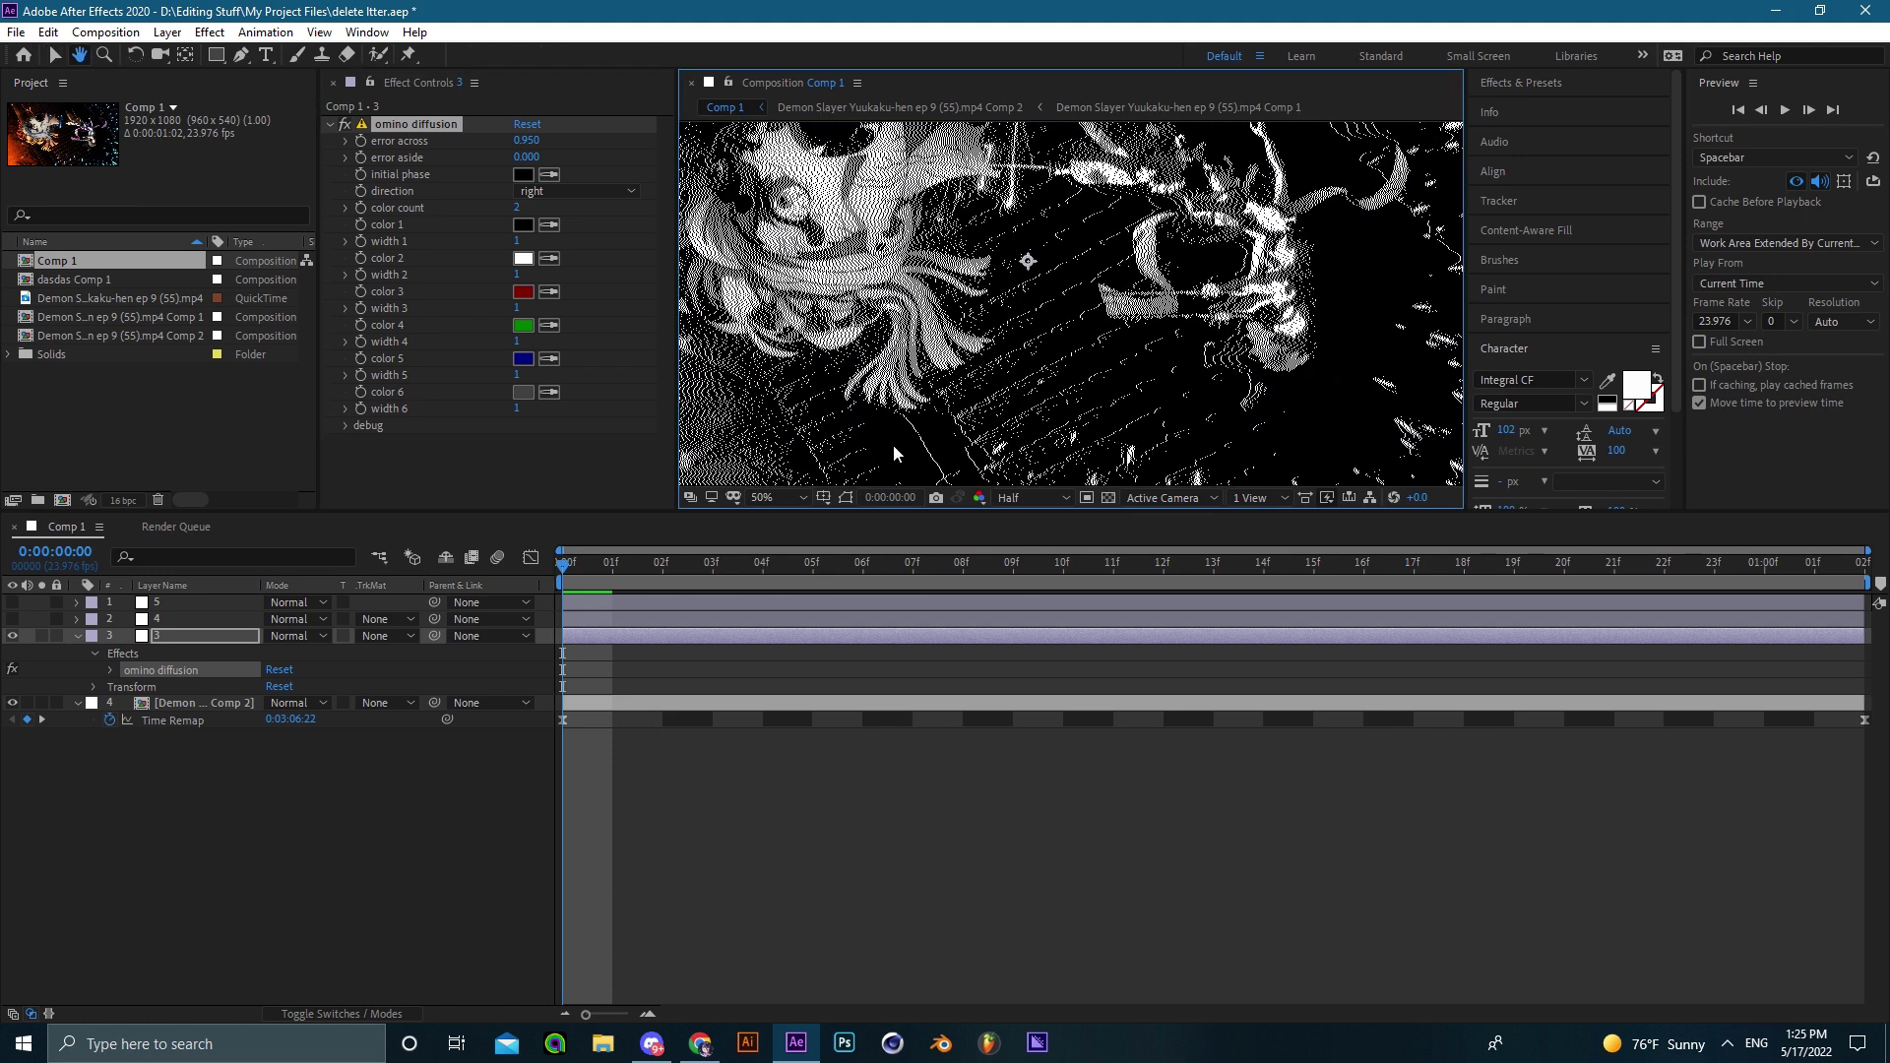
click(795, 497)
click(788, 649)
drag(517, 208, 540, 221)
key(space)
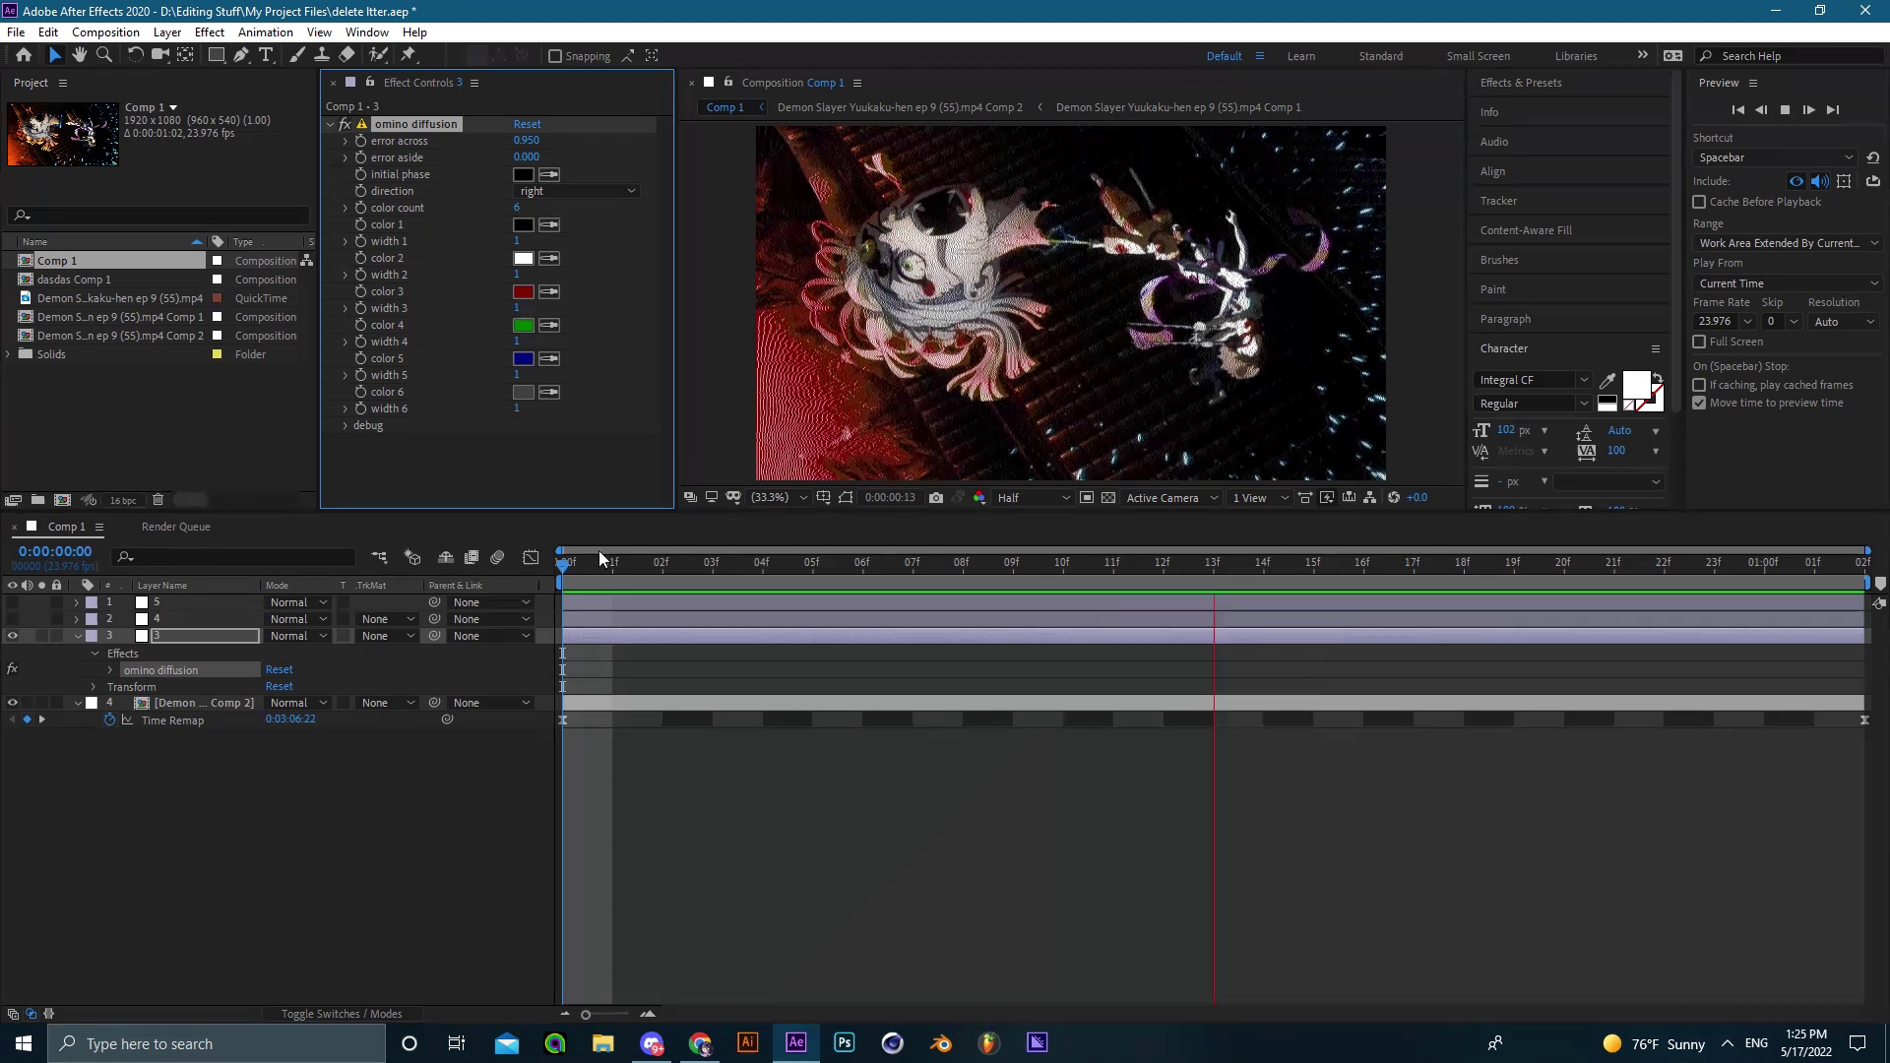
Compare the clip with the omino diffusion layer 3 off and on, save the project, and replay the comp.
click(13, 636)
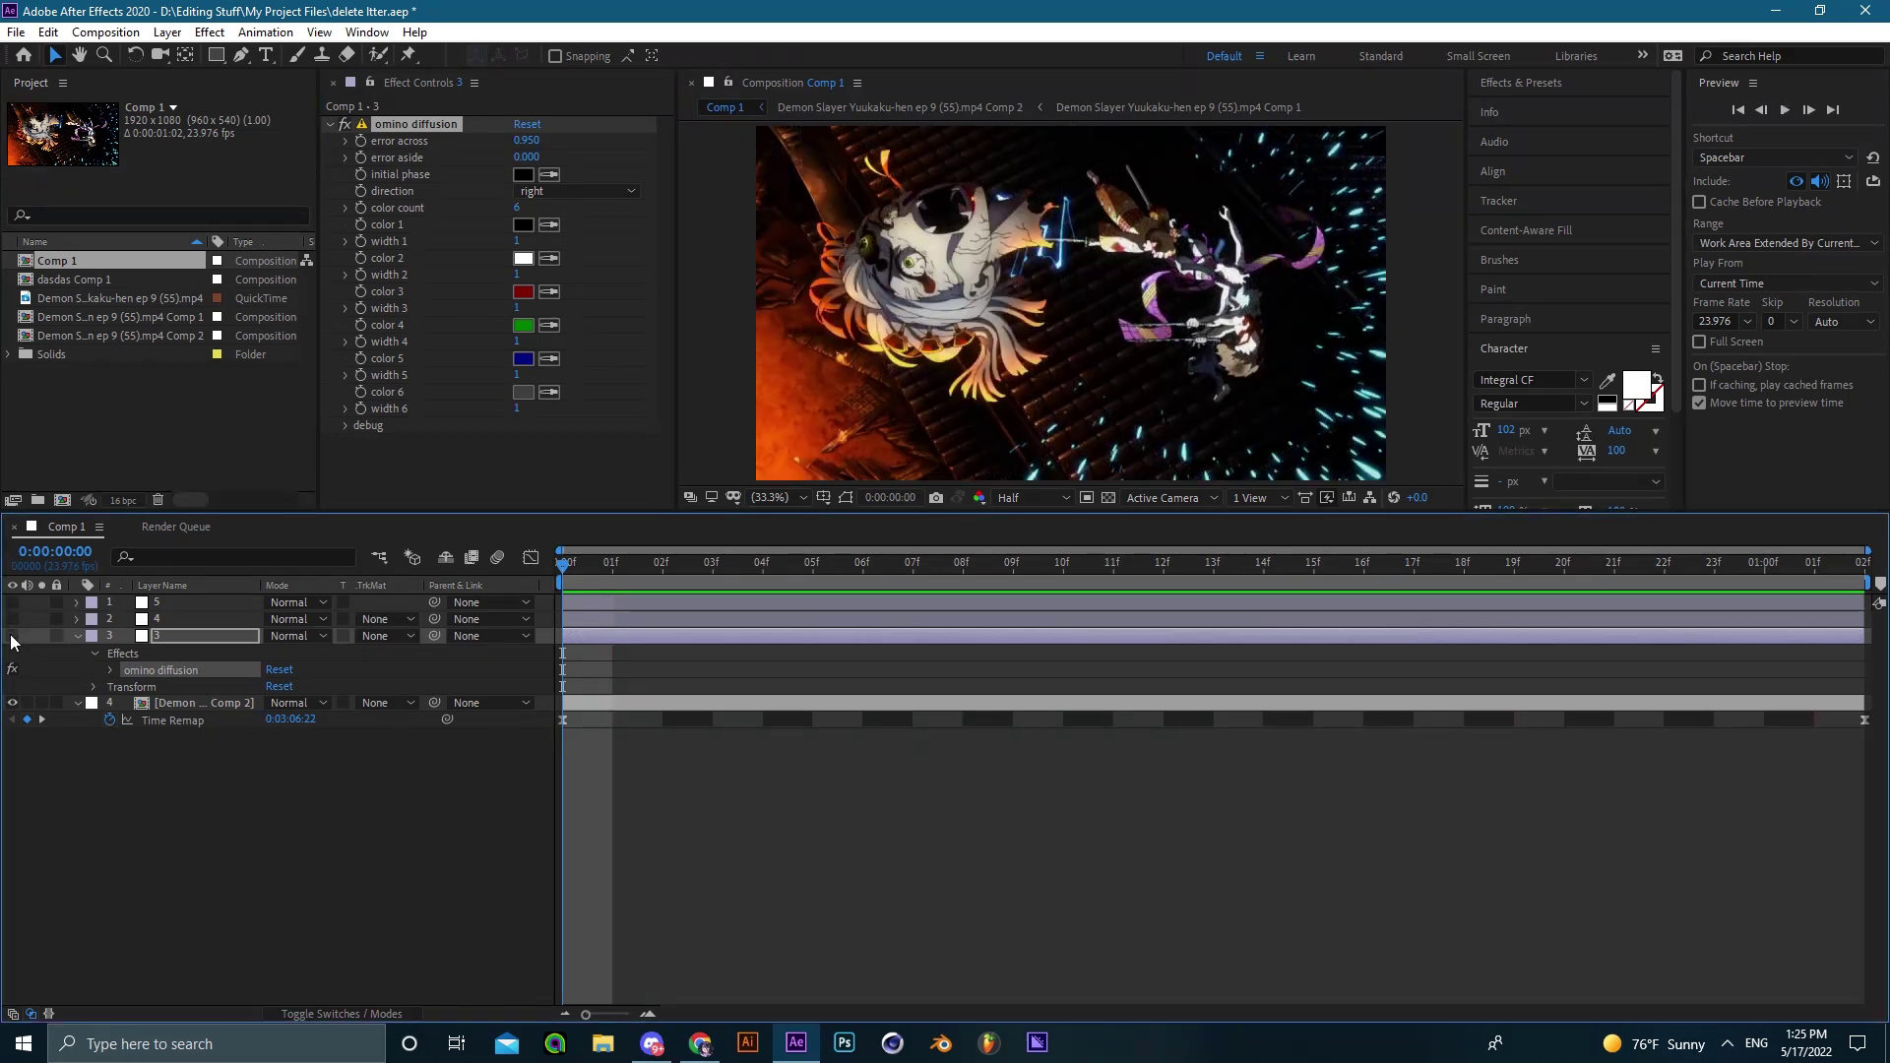
click(13, 636)
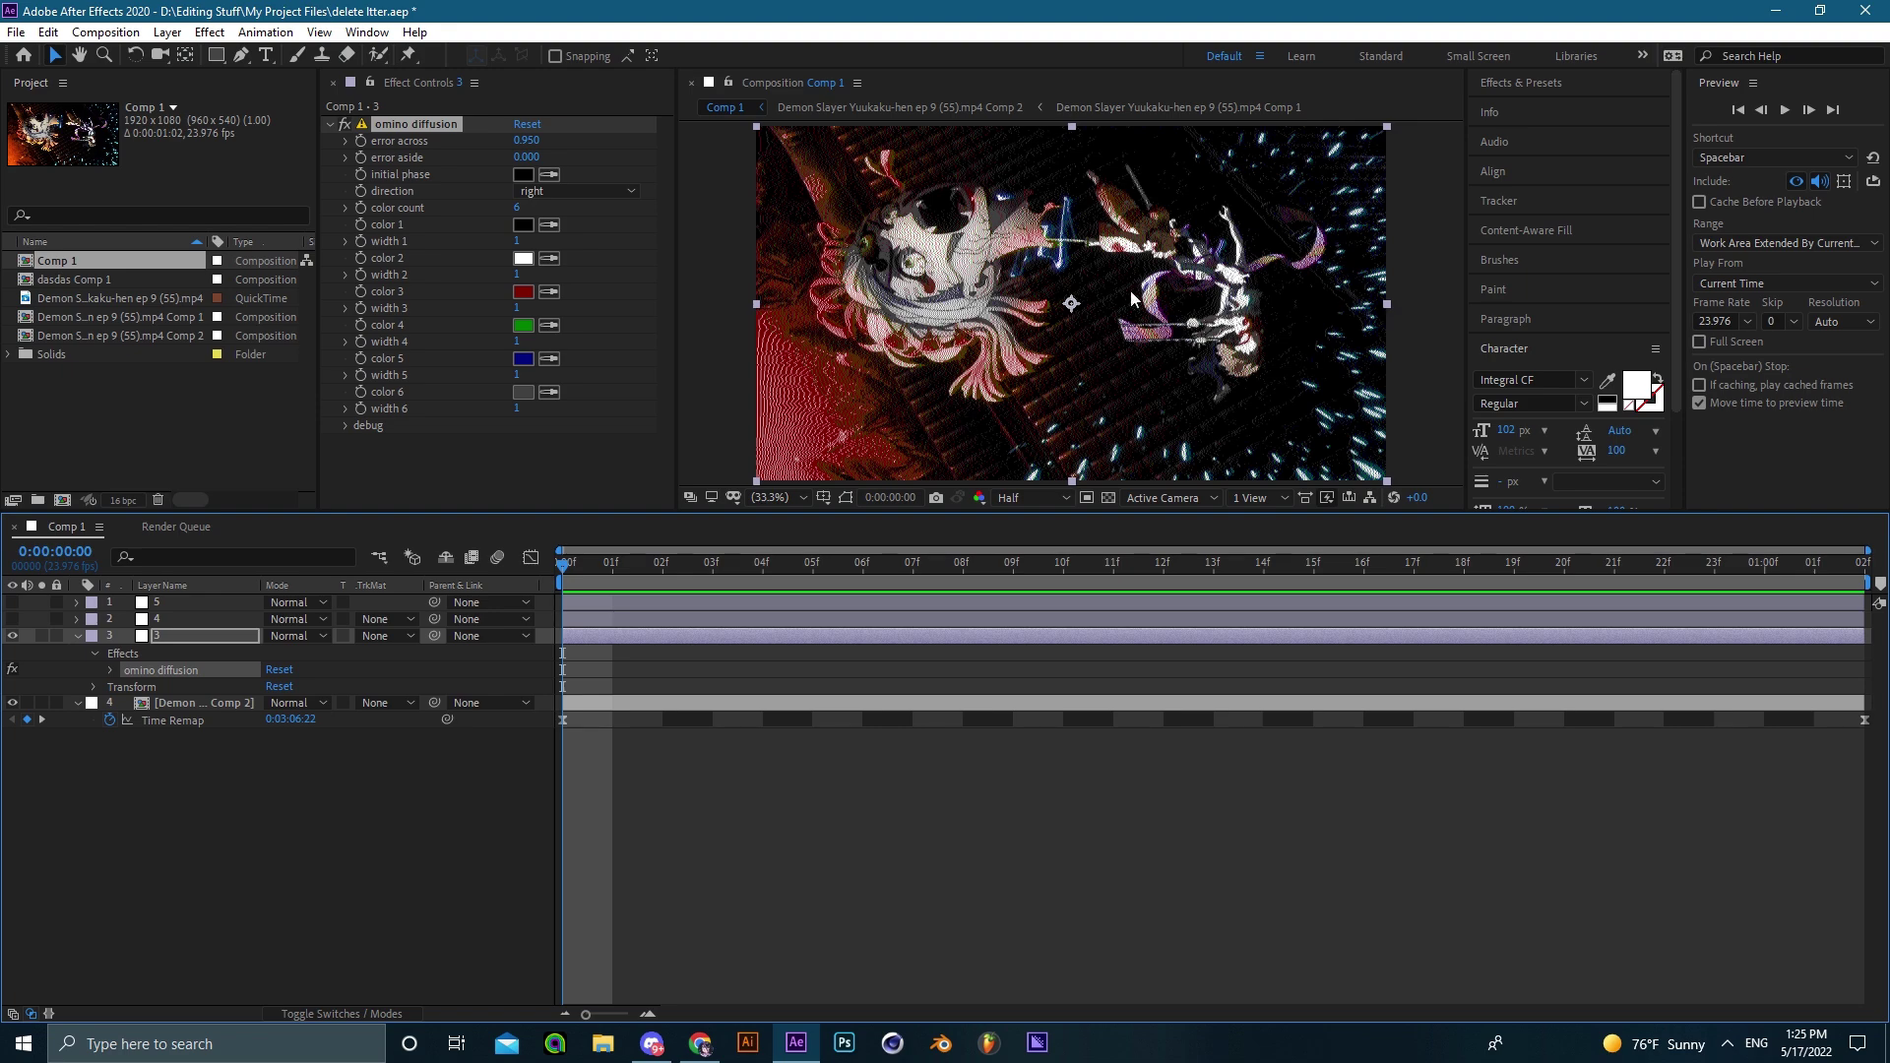
key(ctrl+s)
key(space)
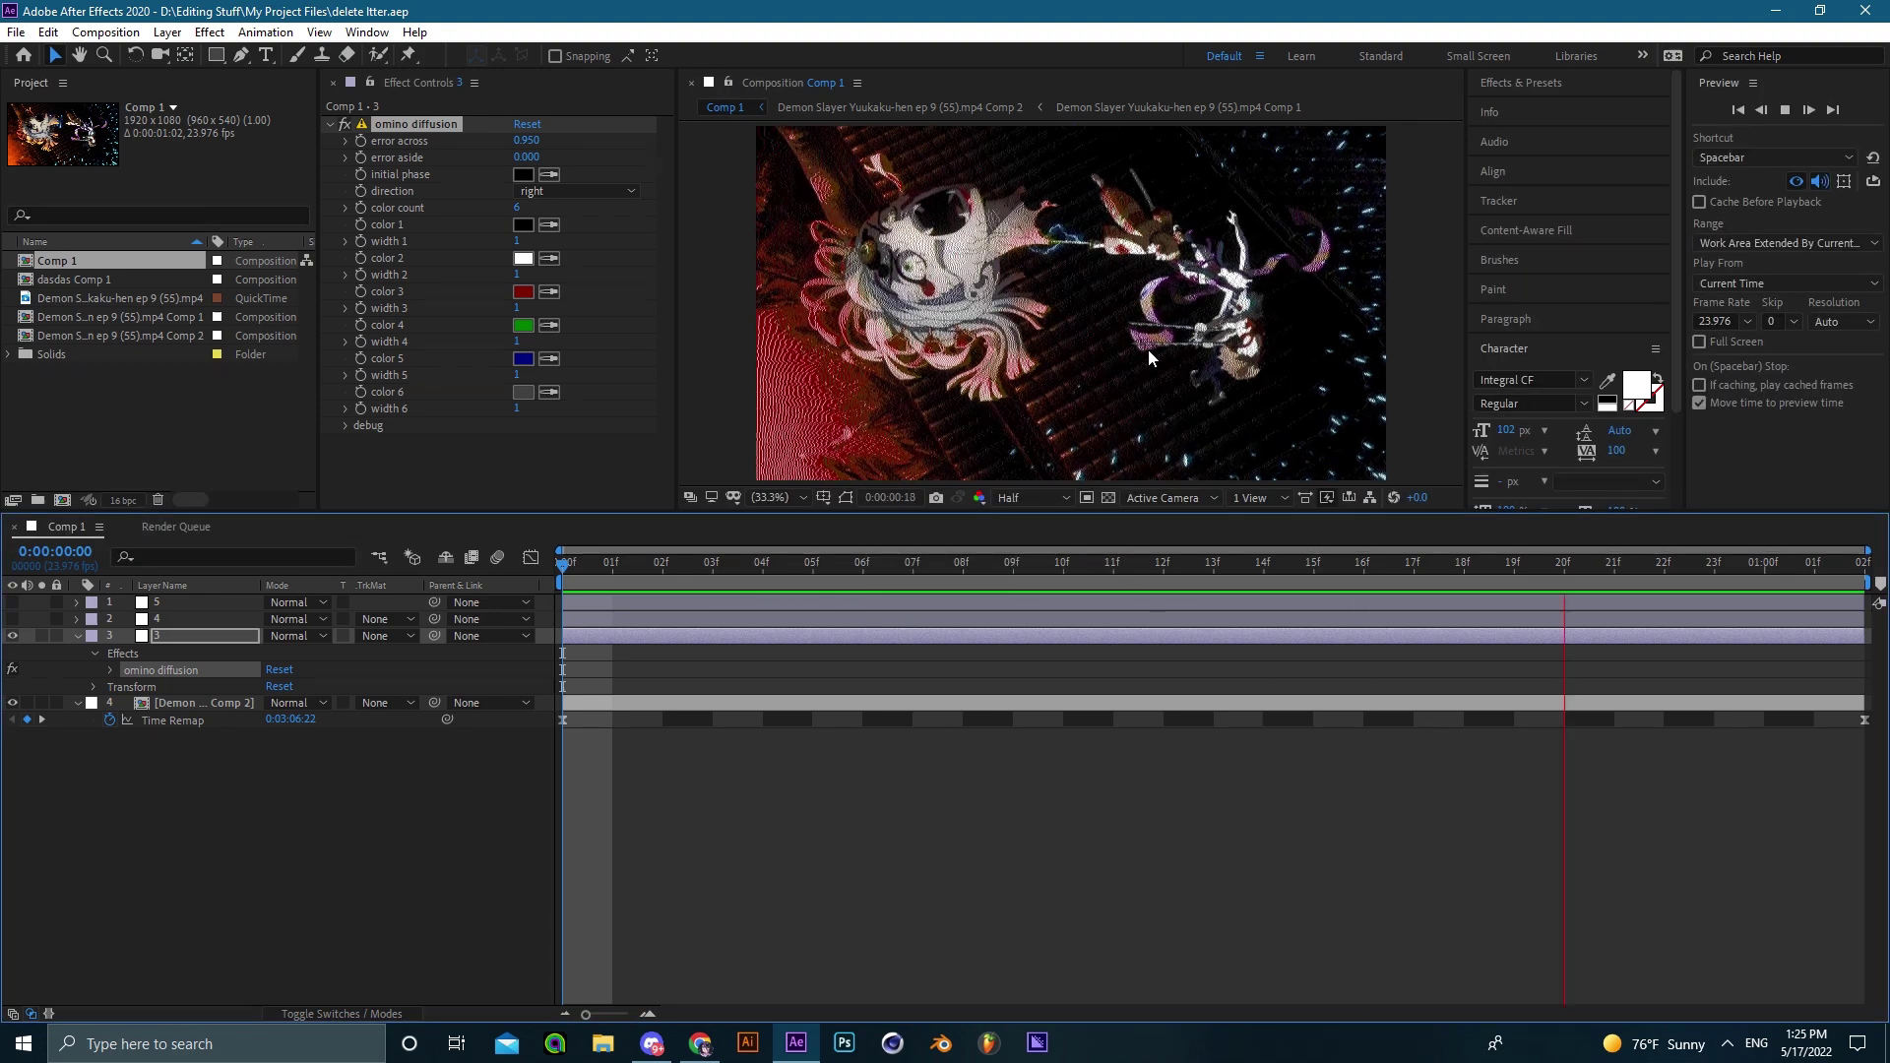
key(space)
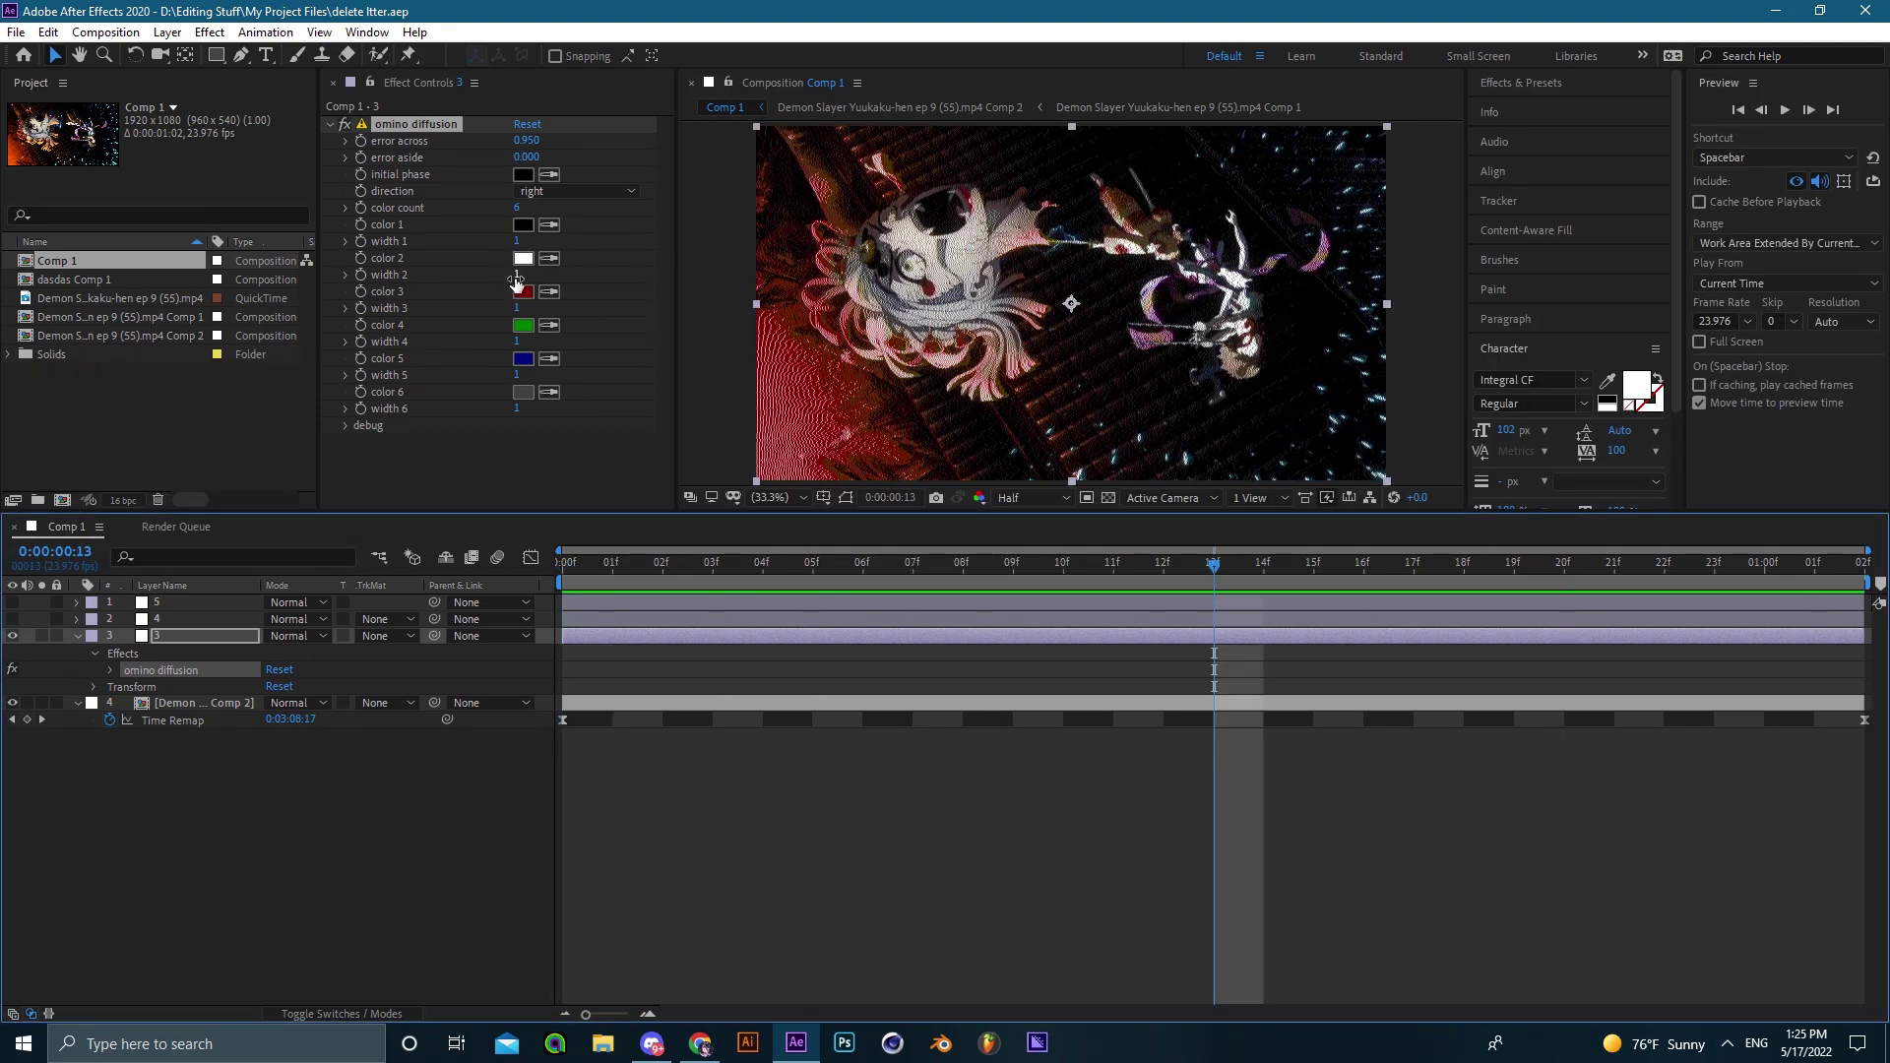
Turn on the Radial Blur layer 4 in place of the omino diffusion layer 3.
mouse_move(517, 276)
mouse_down()
mouse_move(545, 287)
mouse_move(521, 313)
mouse_up()
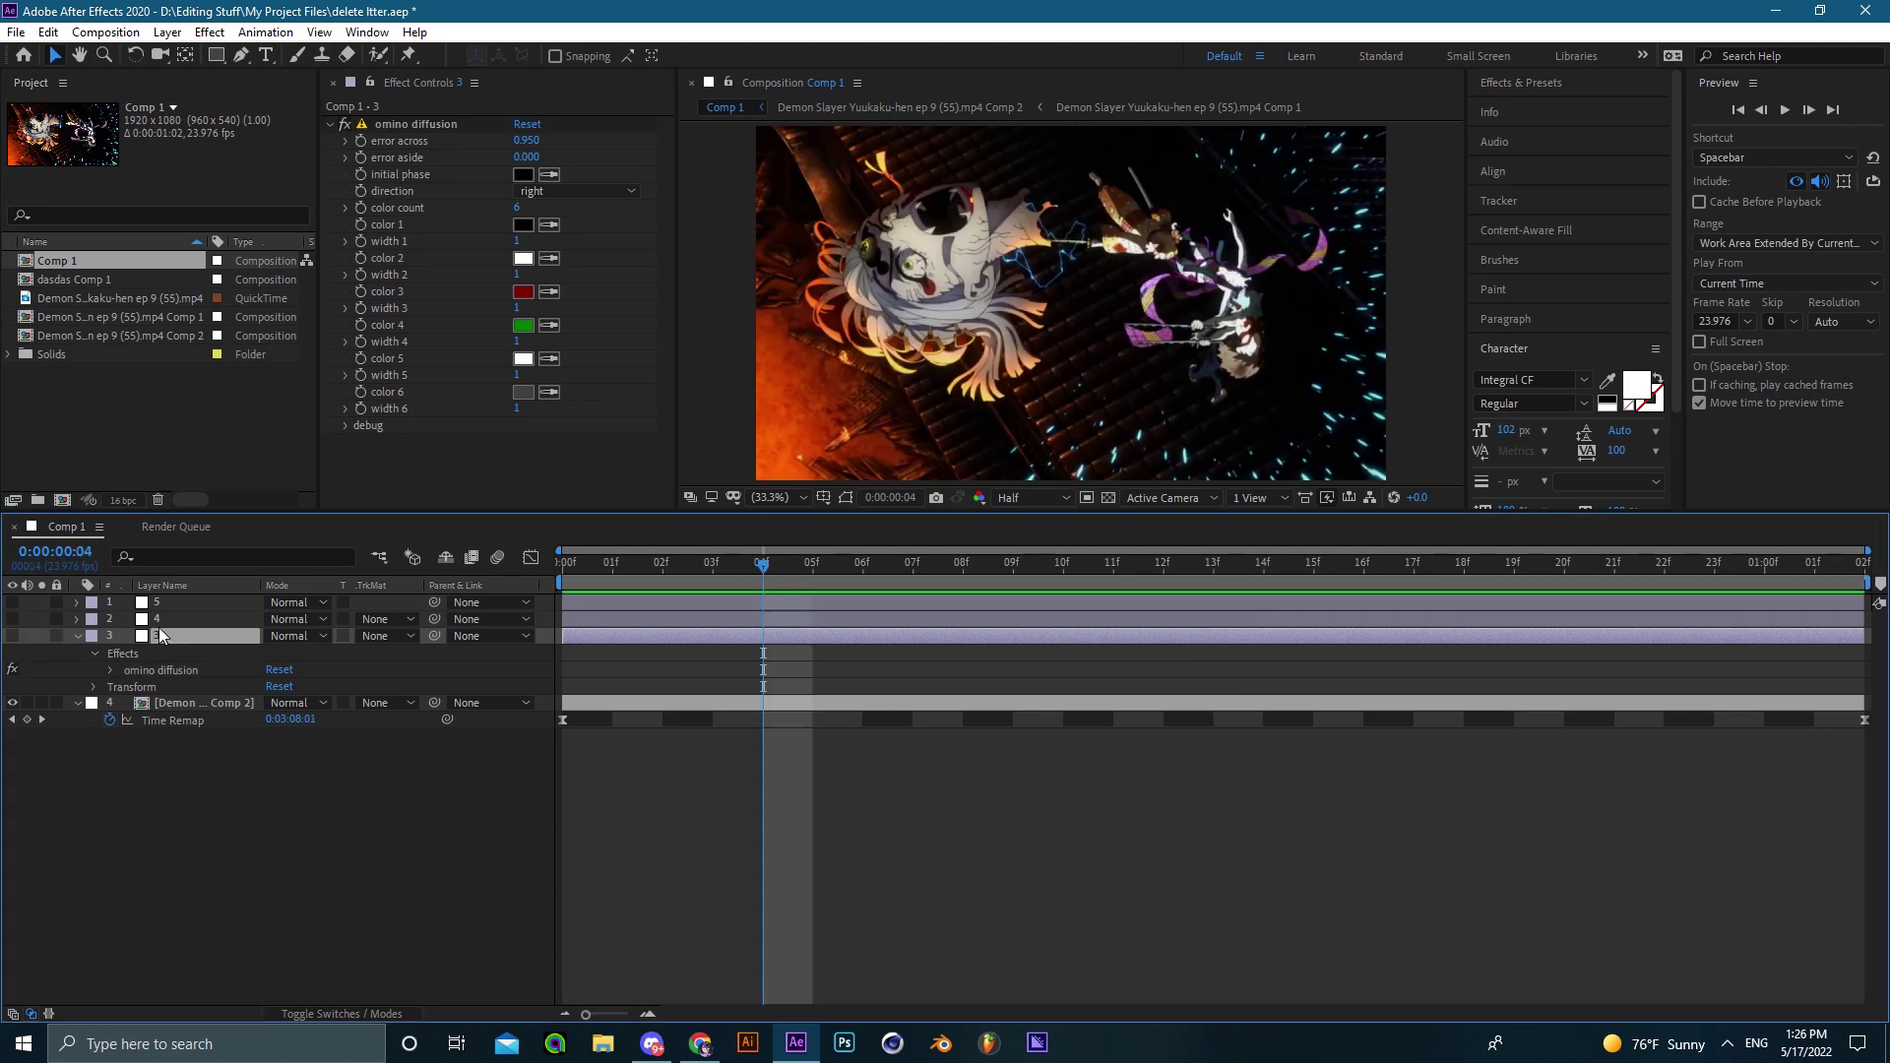
click(158, 620)
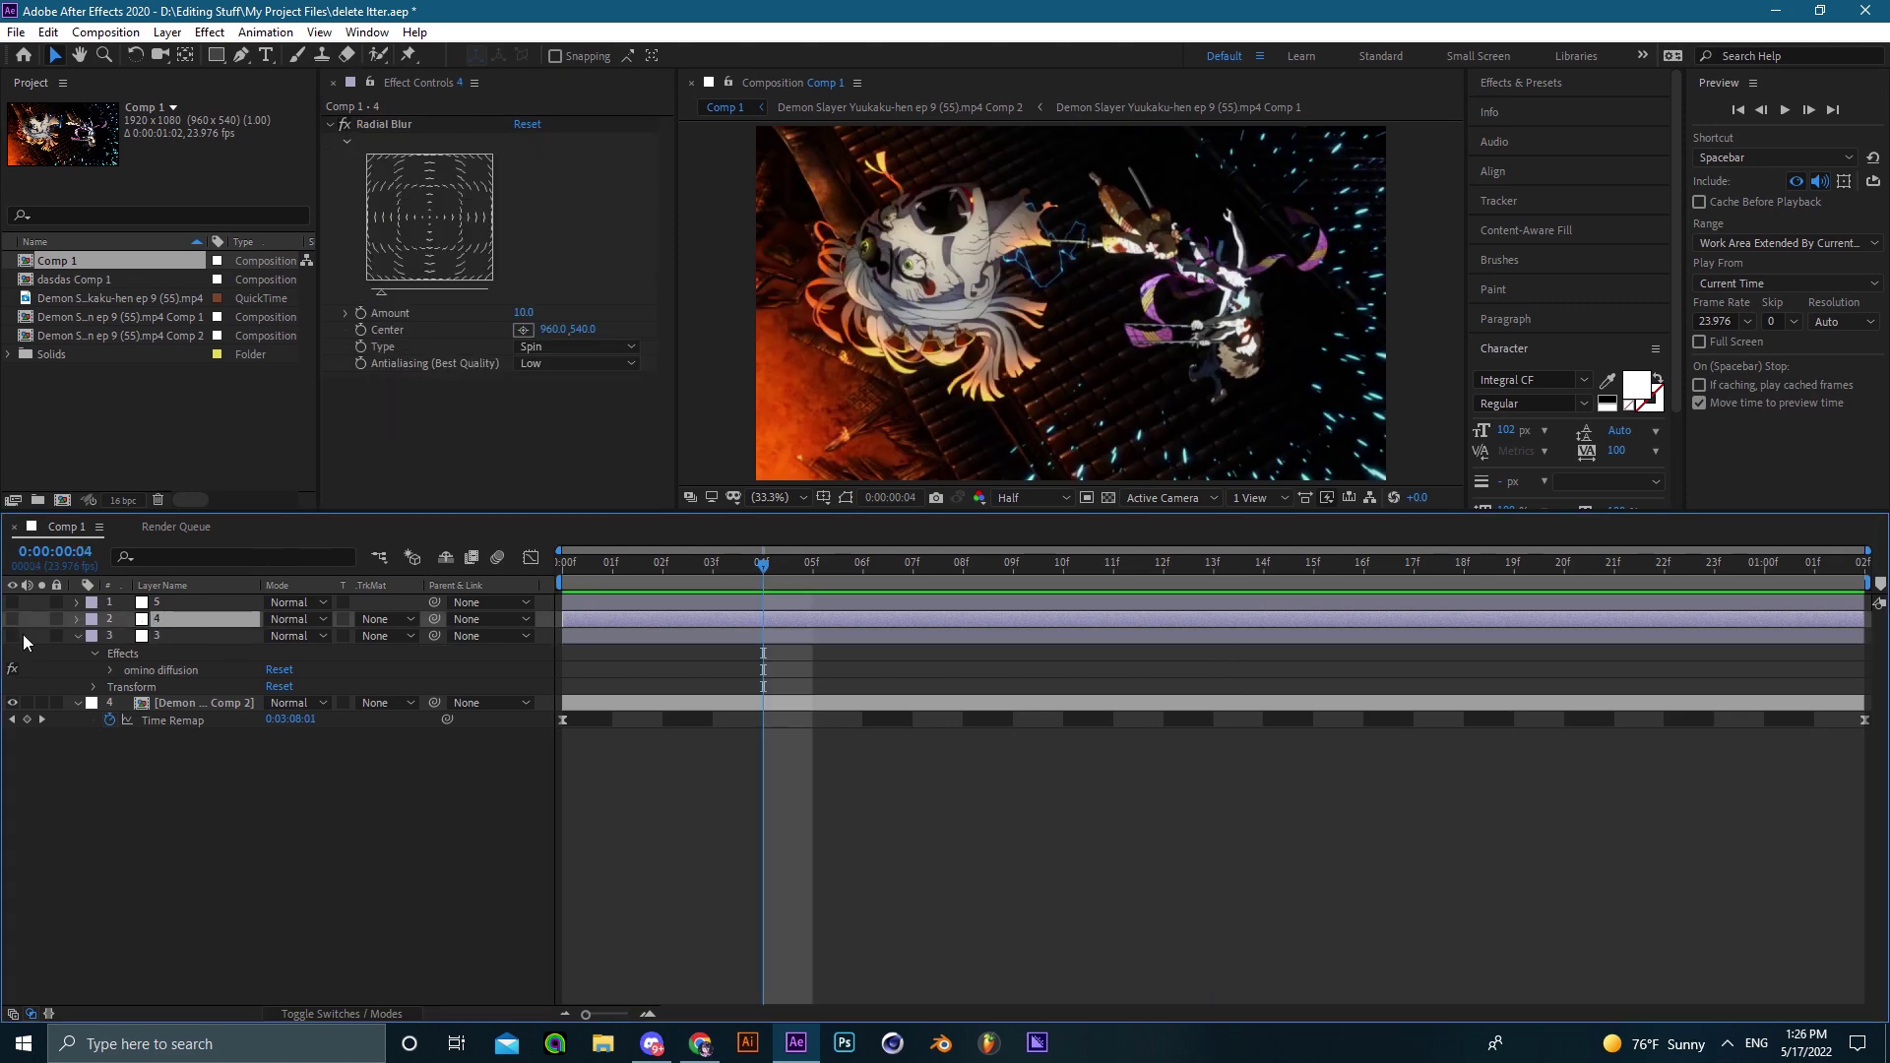
click(13, 619)
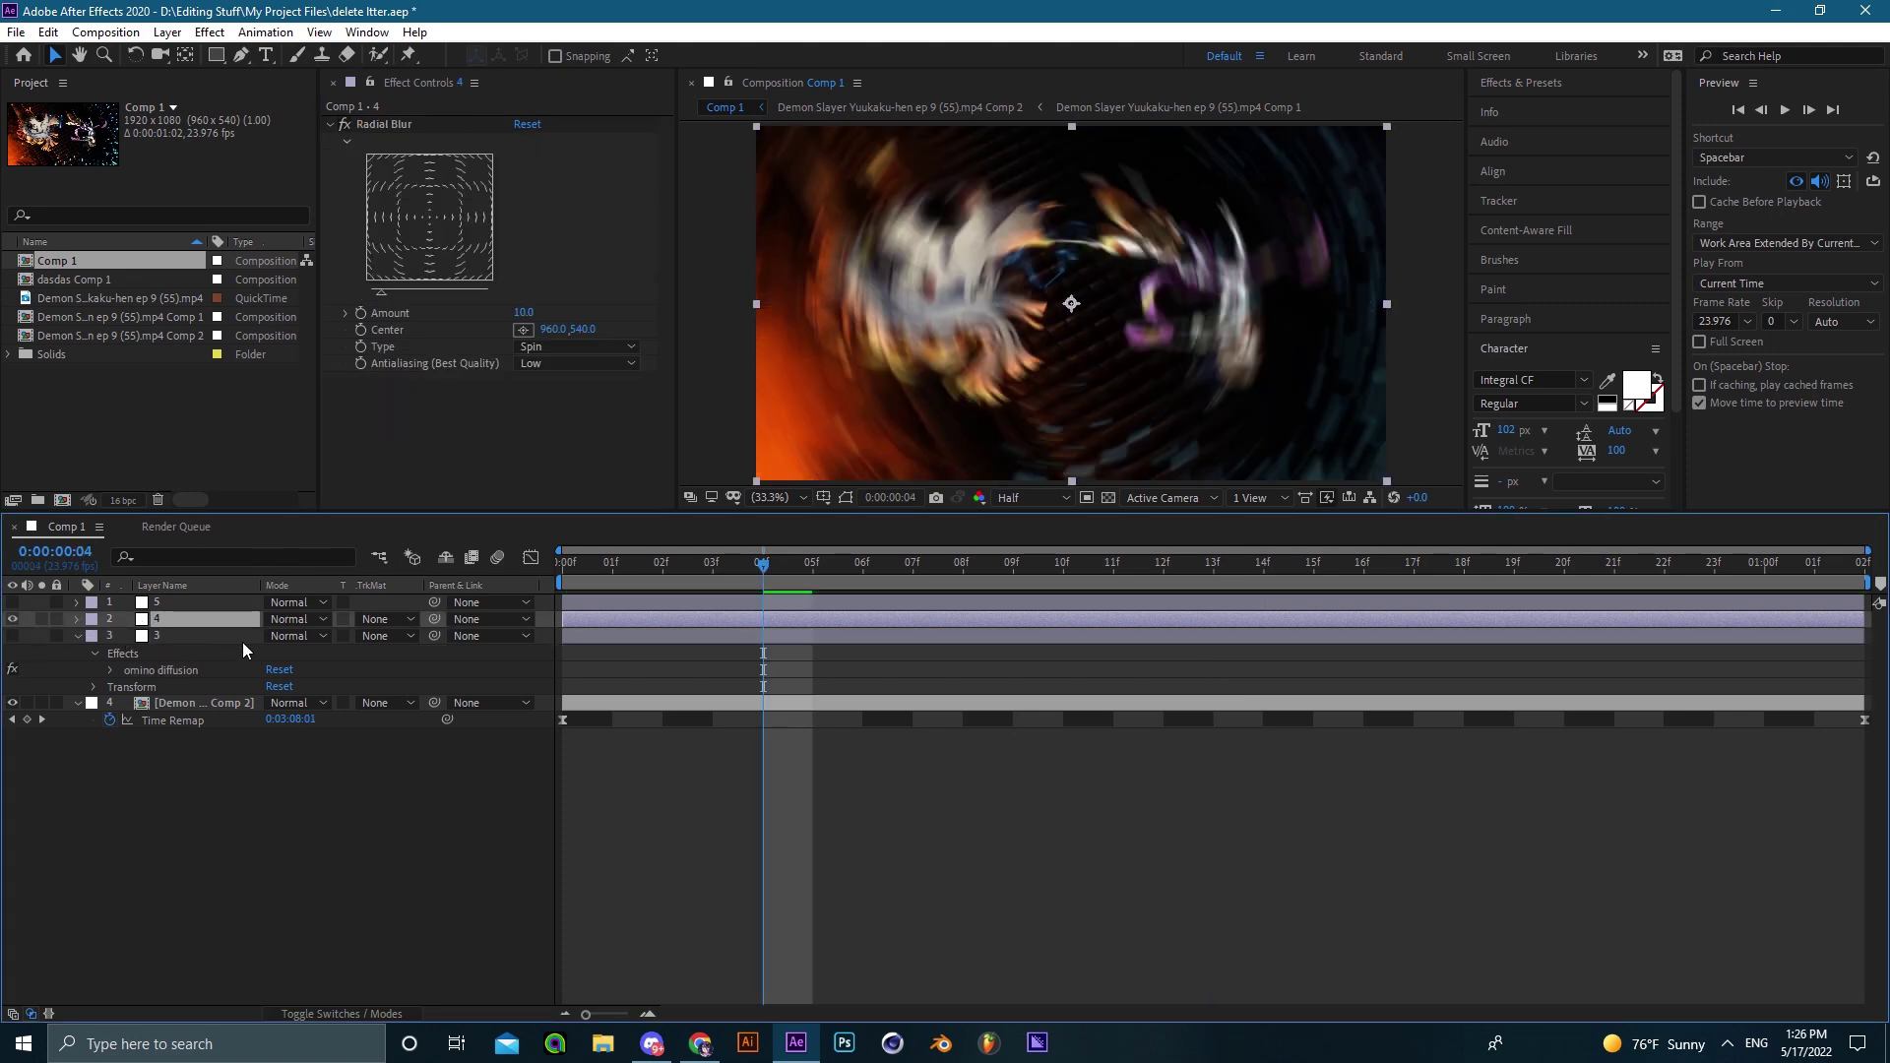
Keyframe the Radial Blur Amount on layer 4 from 21.0 at frame 4 to 0.0 at frame 9.
drag(523, 312, 497, 312)
click(499, 392)
click(361, 314)
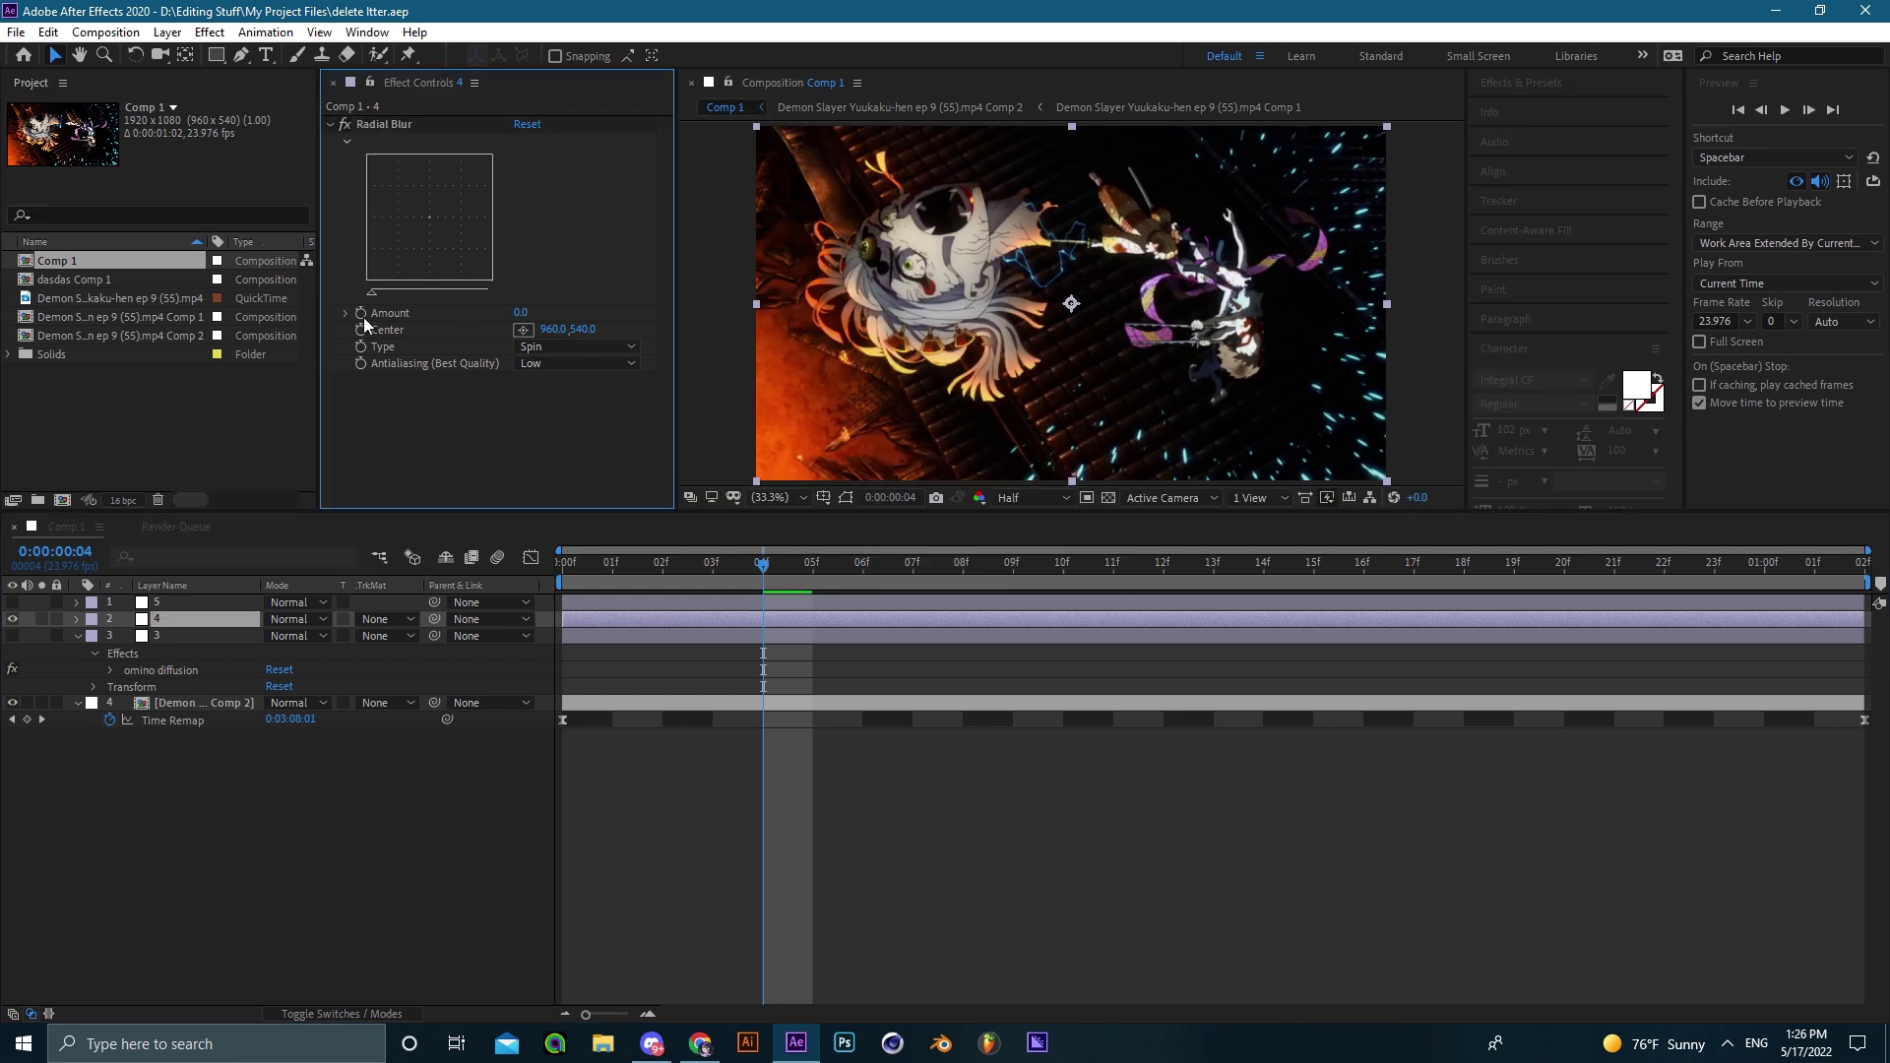
key(u)
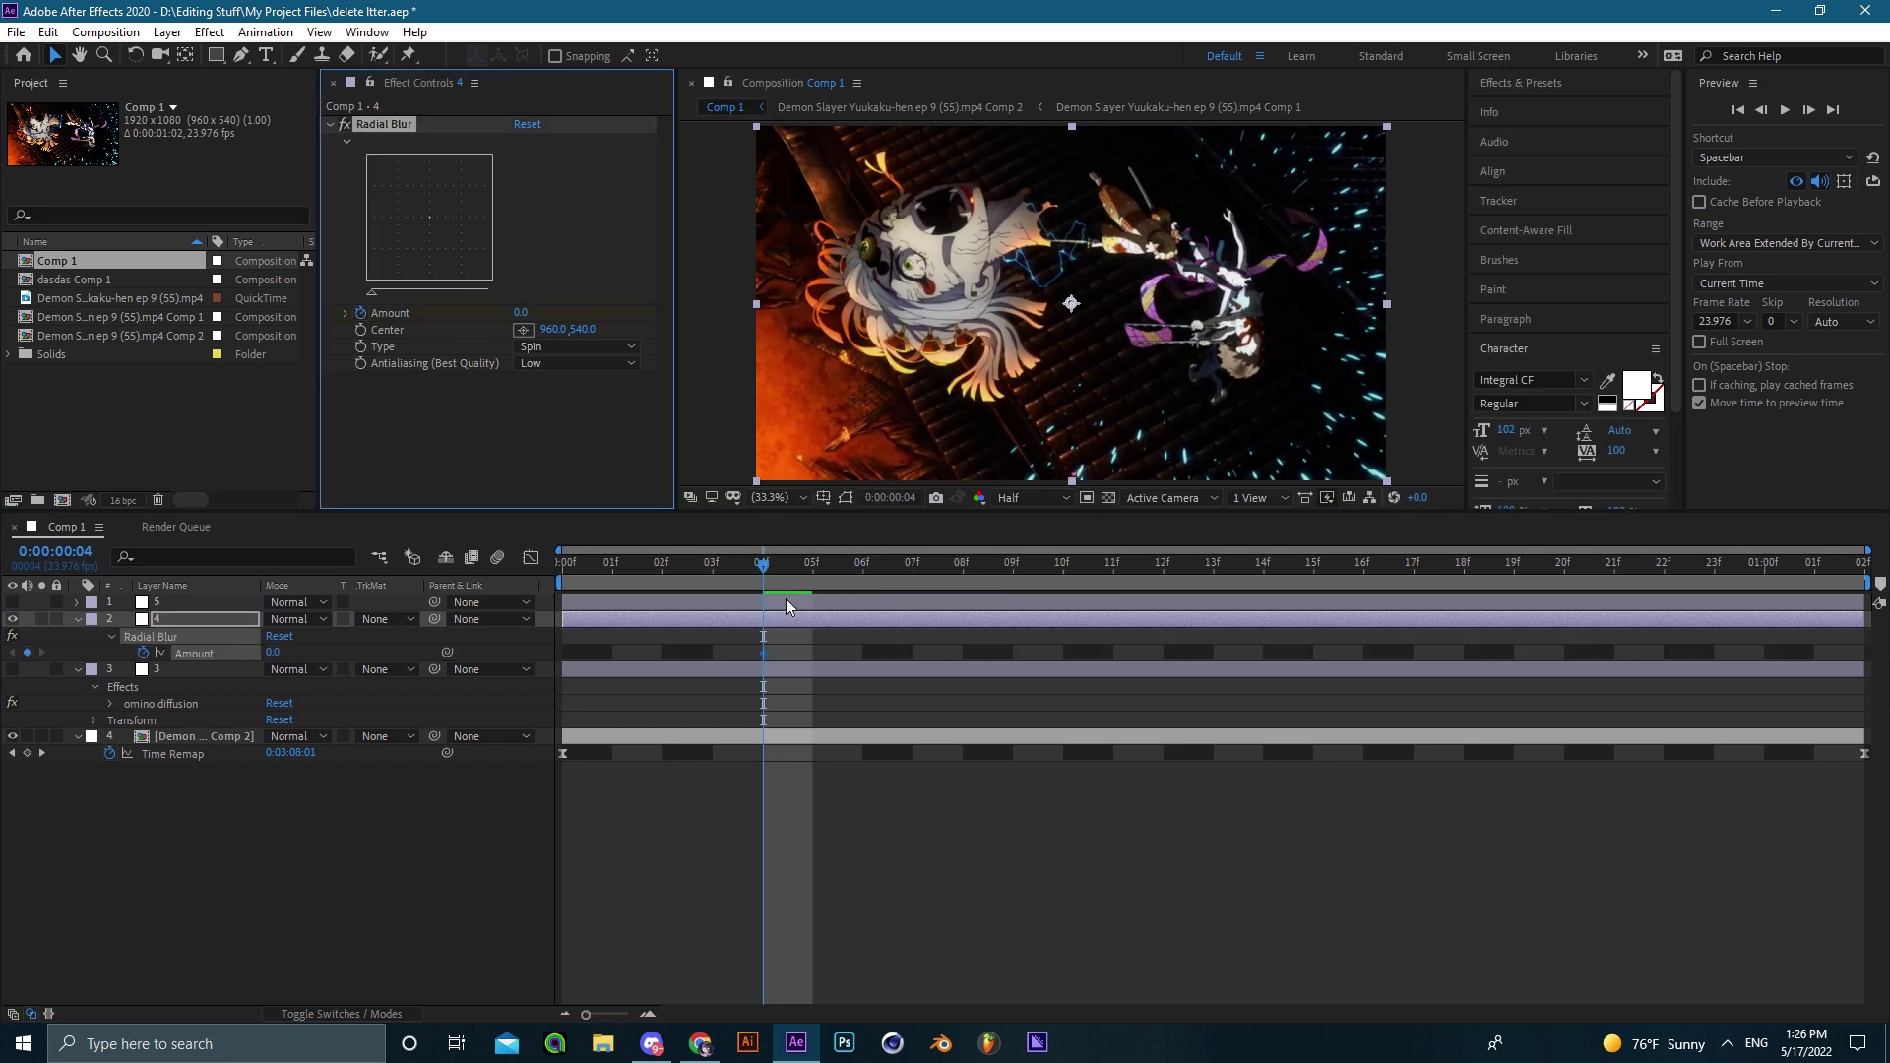
drag(805, 575, 764, 563)
click(950, 929)
drag(278, 658, 327, 695)
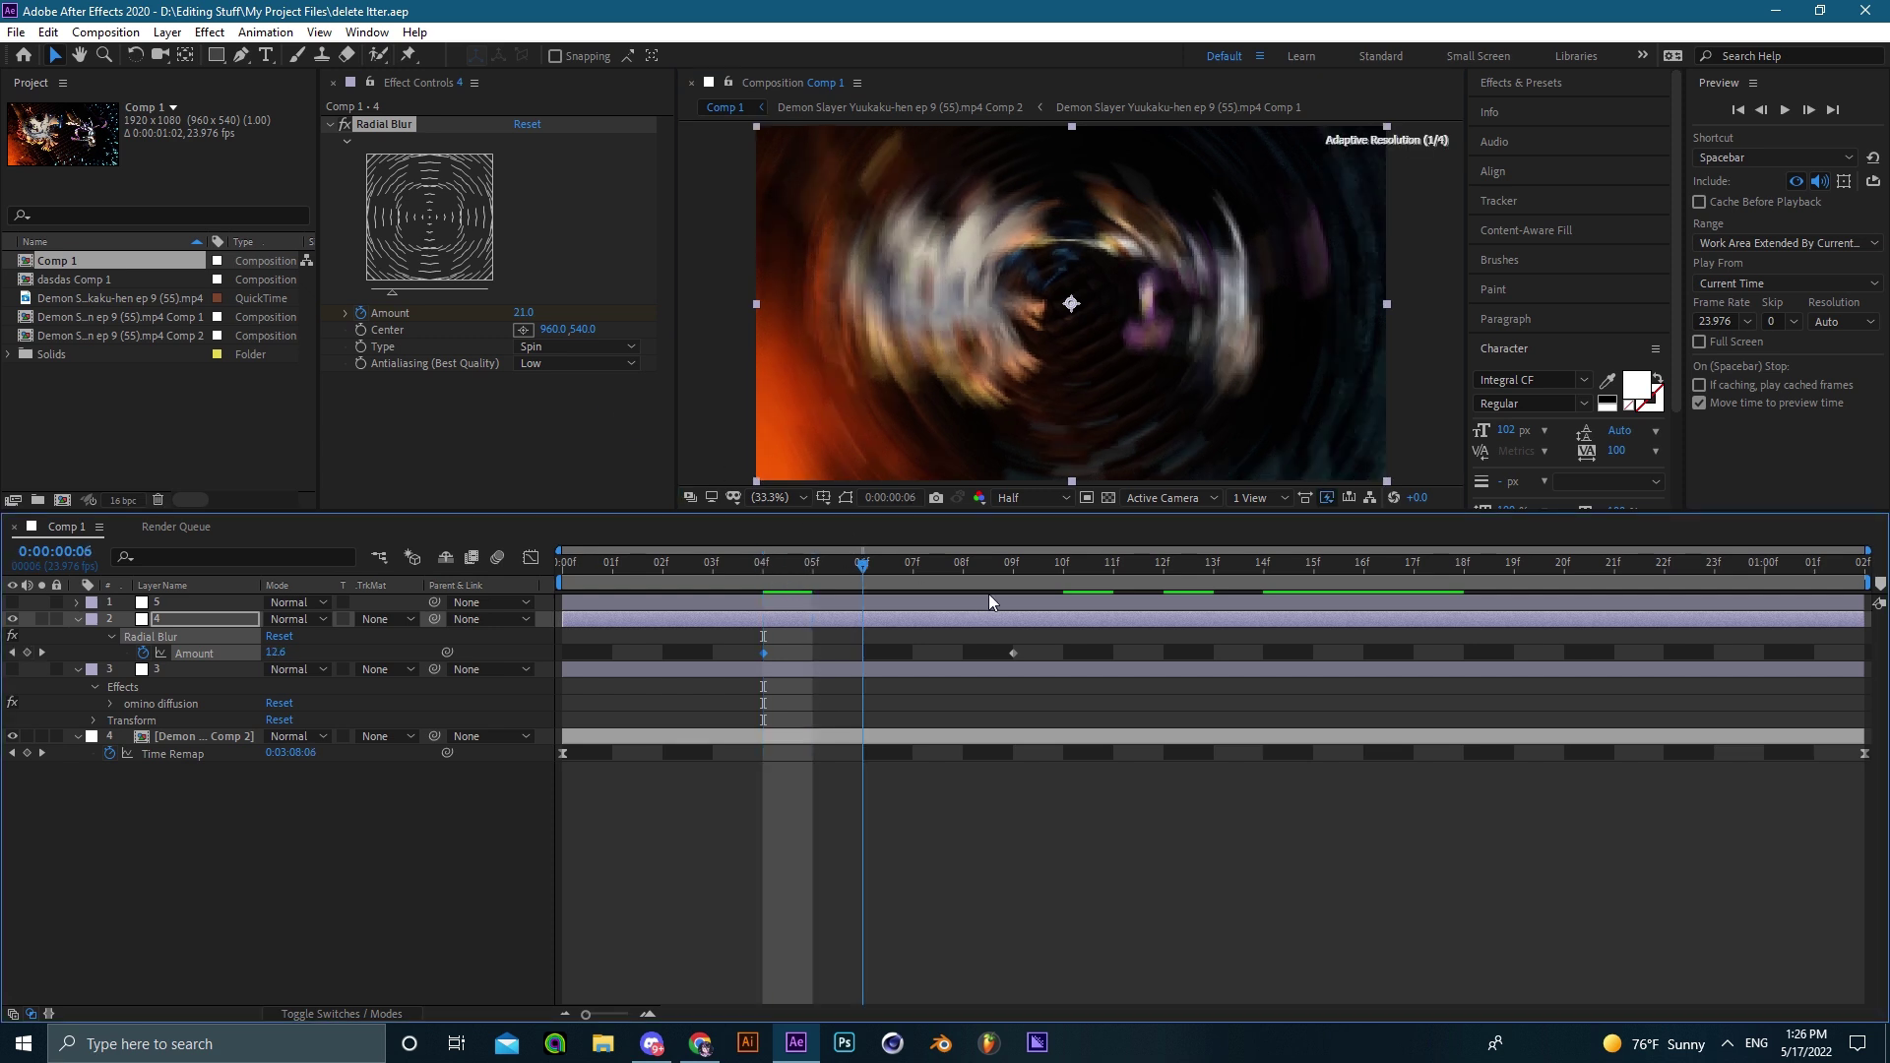
Check the Radial Blur's antialiasing options at frame 4 and examine the spin blur up close.
click(536, 364)
click(538, 385)
click(550, 391)
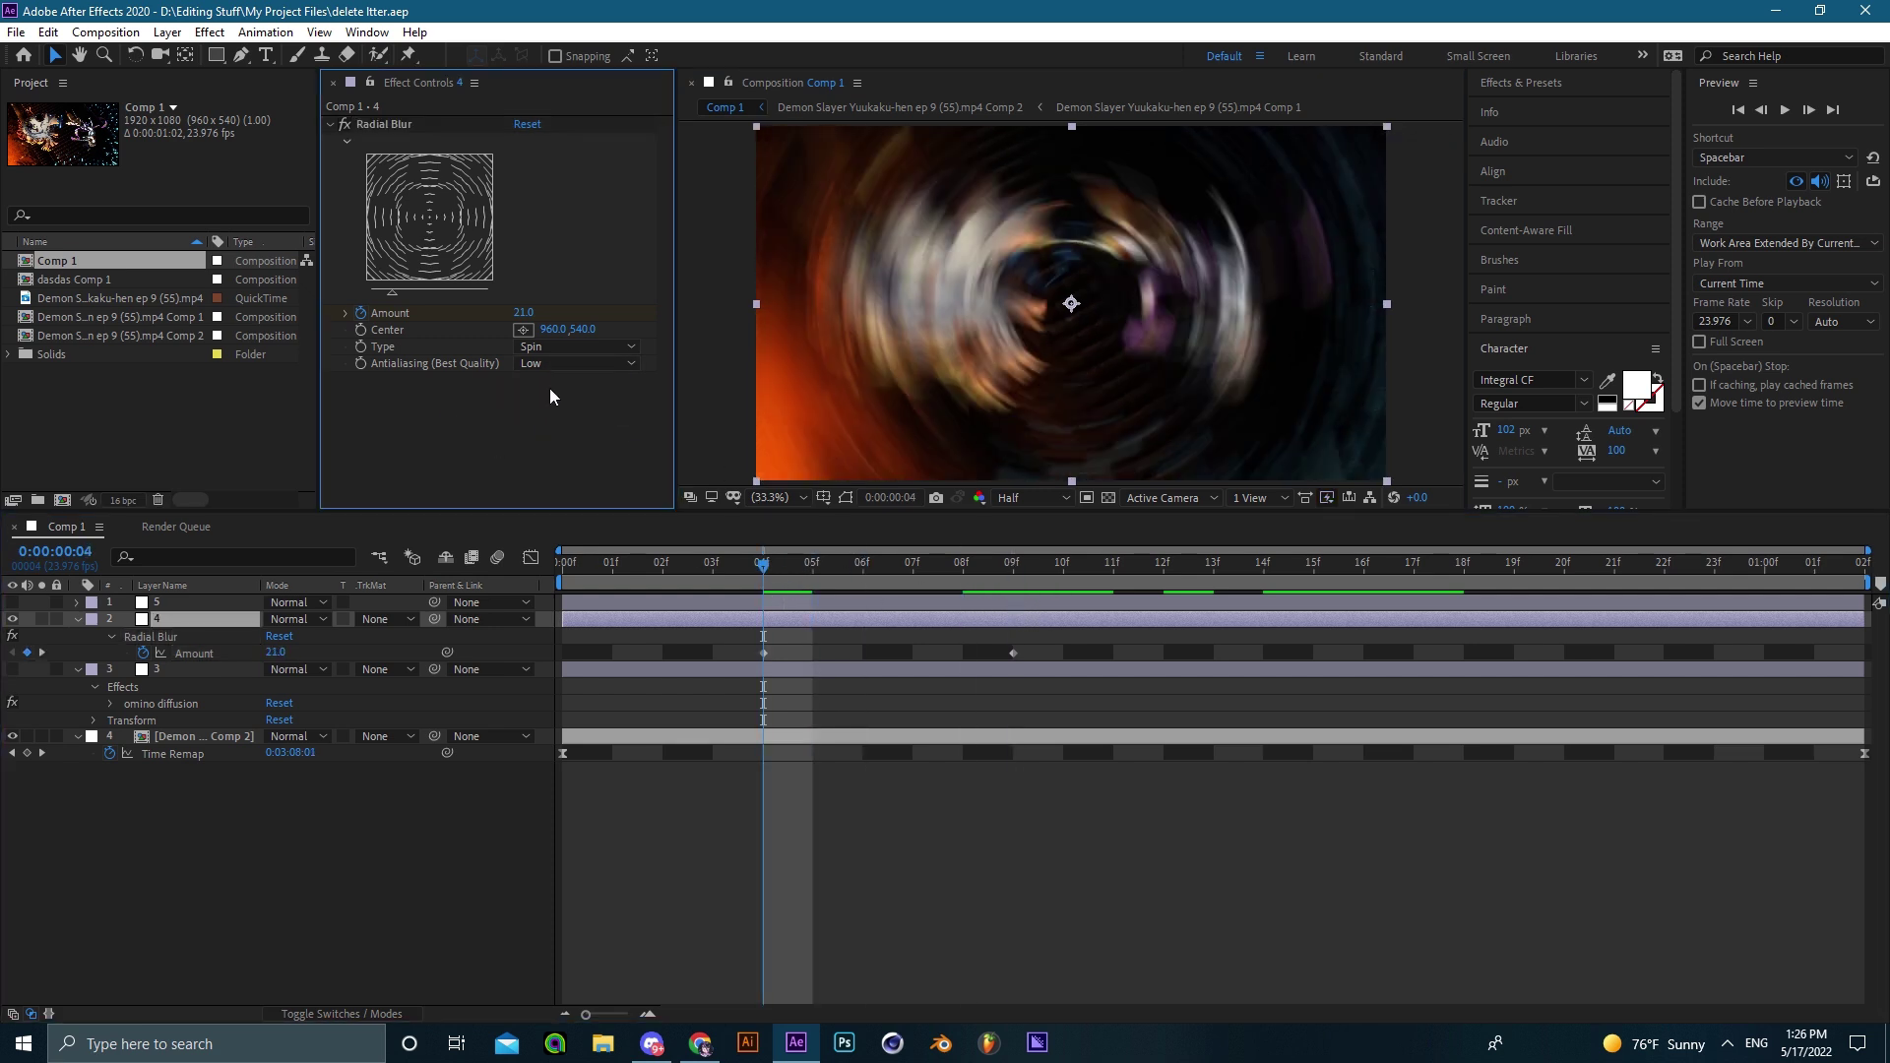
scroll(872, 368, up, 2)
scroll(1014, 329, down, 1)
mouse_move(884, 365)
mouse_down()
mouse_move(1013, 329)
mouse_move(880, 349)
mouse_up()
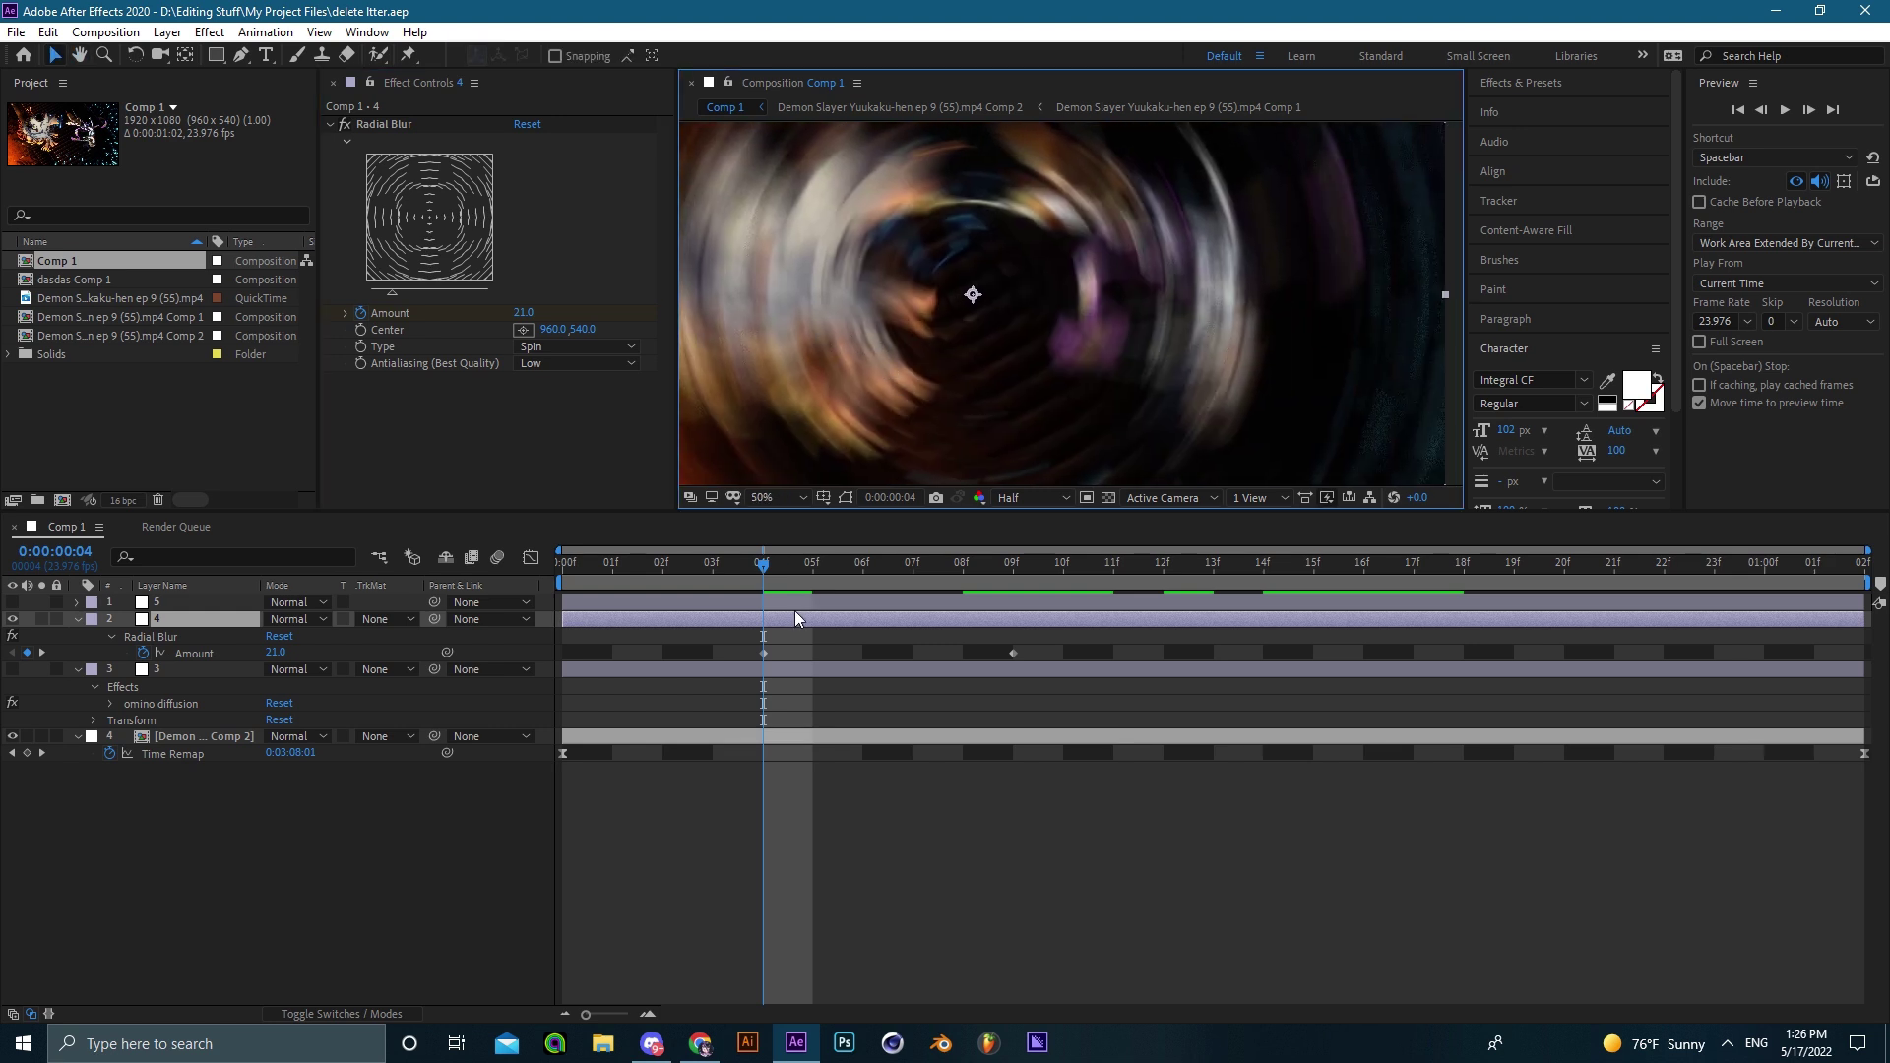
scroll(986, 377, down, 2)
drag(985, 377, 999, 371)
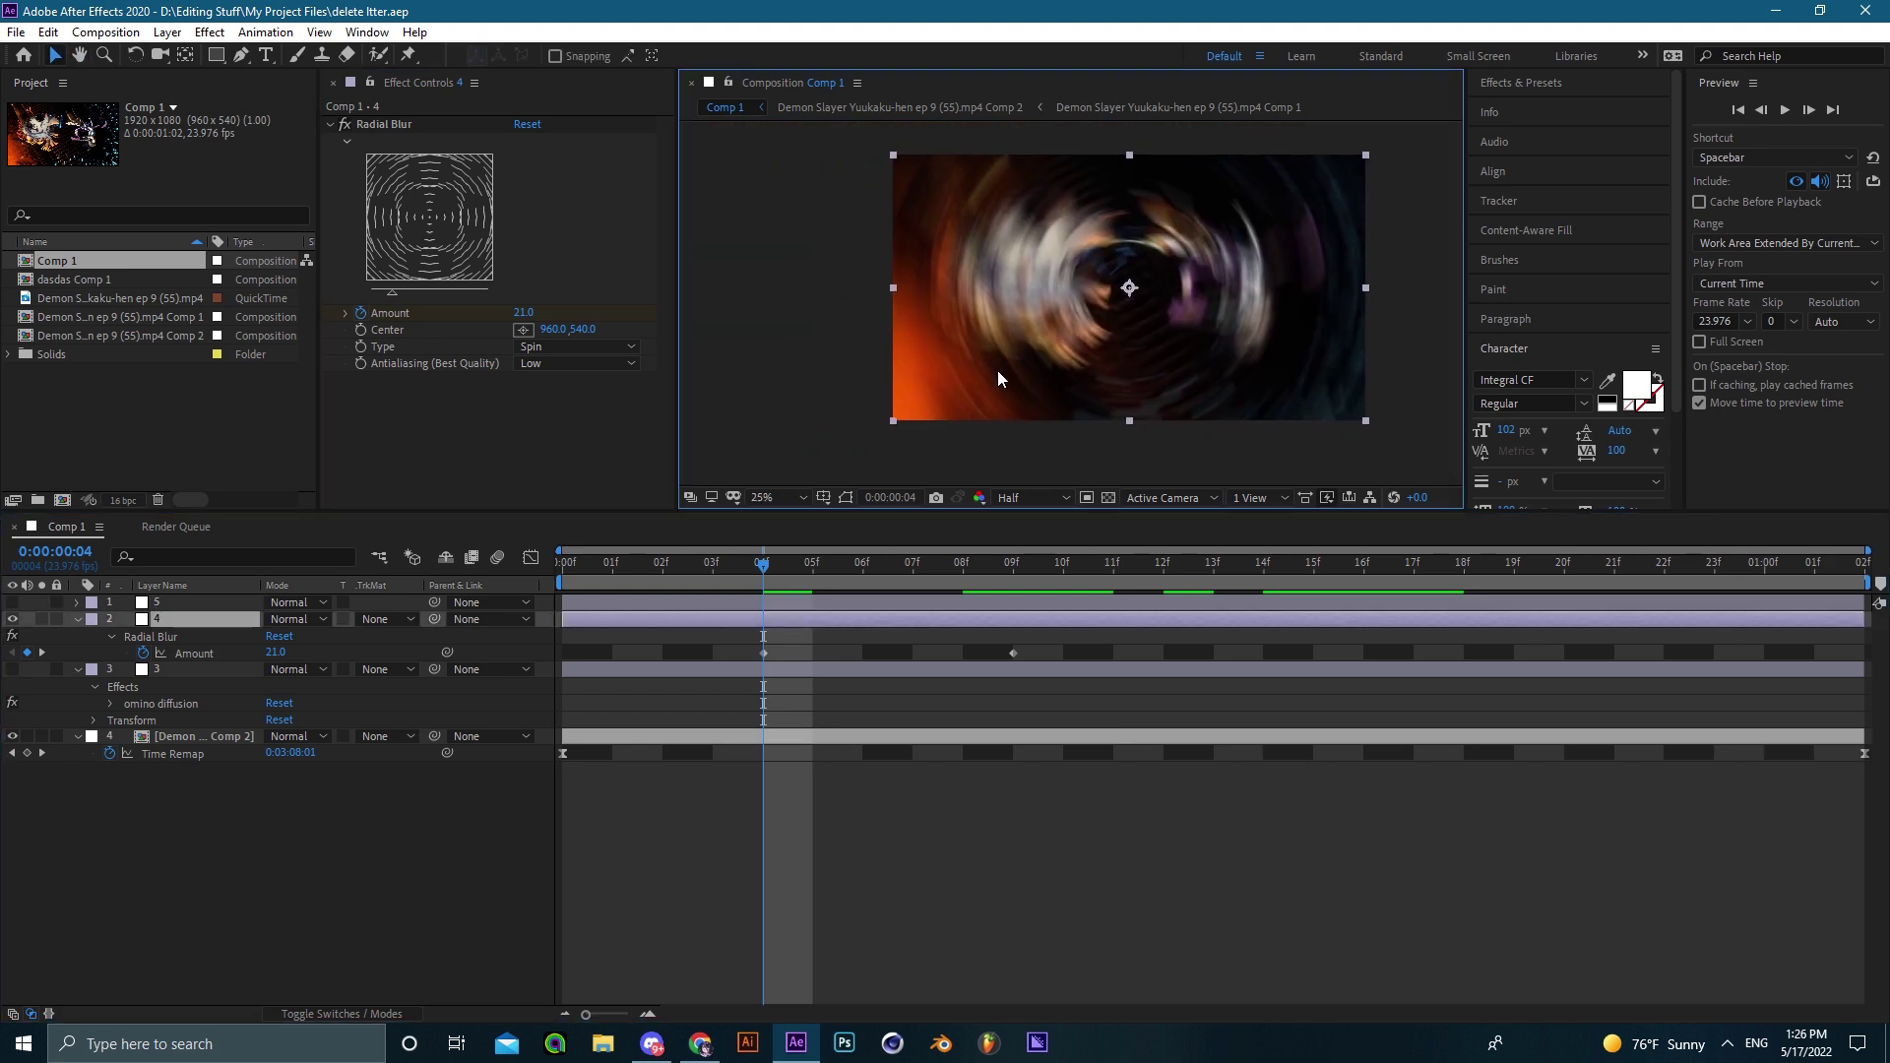
click(805, 498)
click(800, 545)
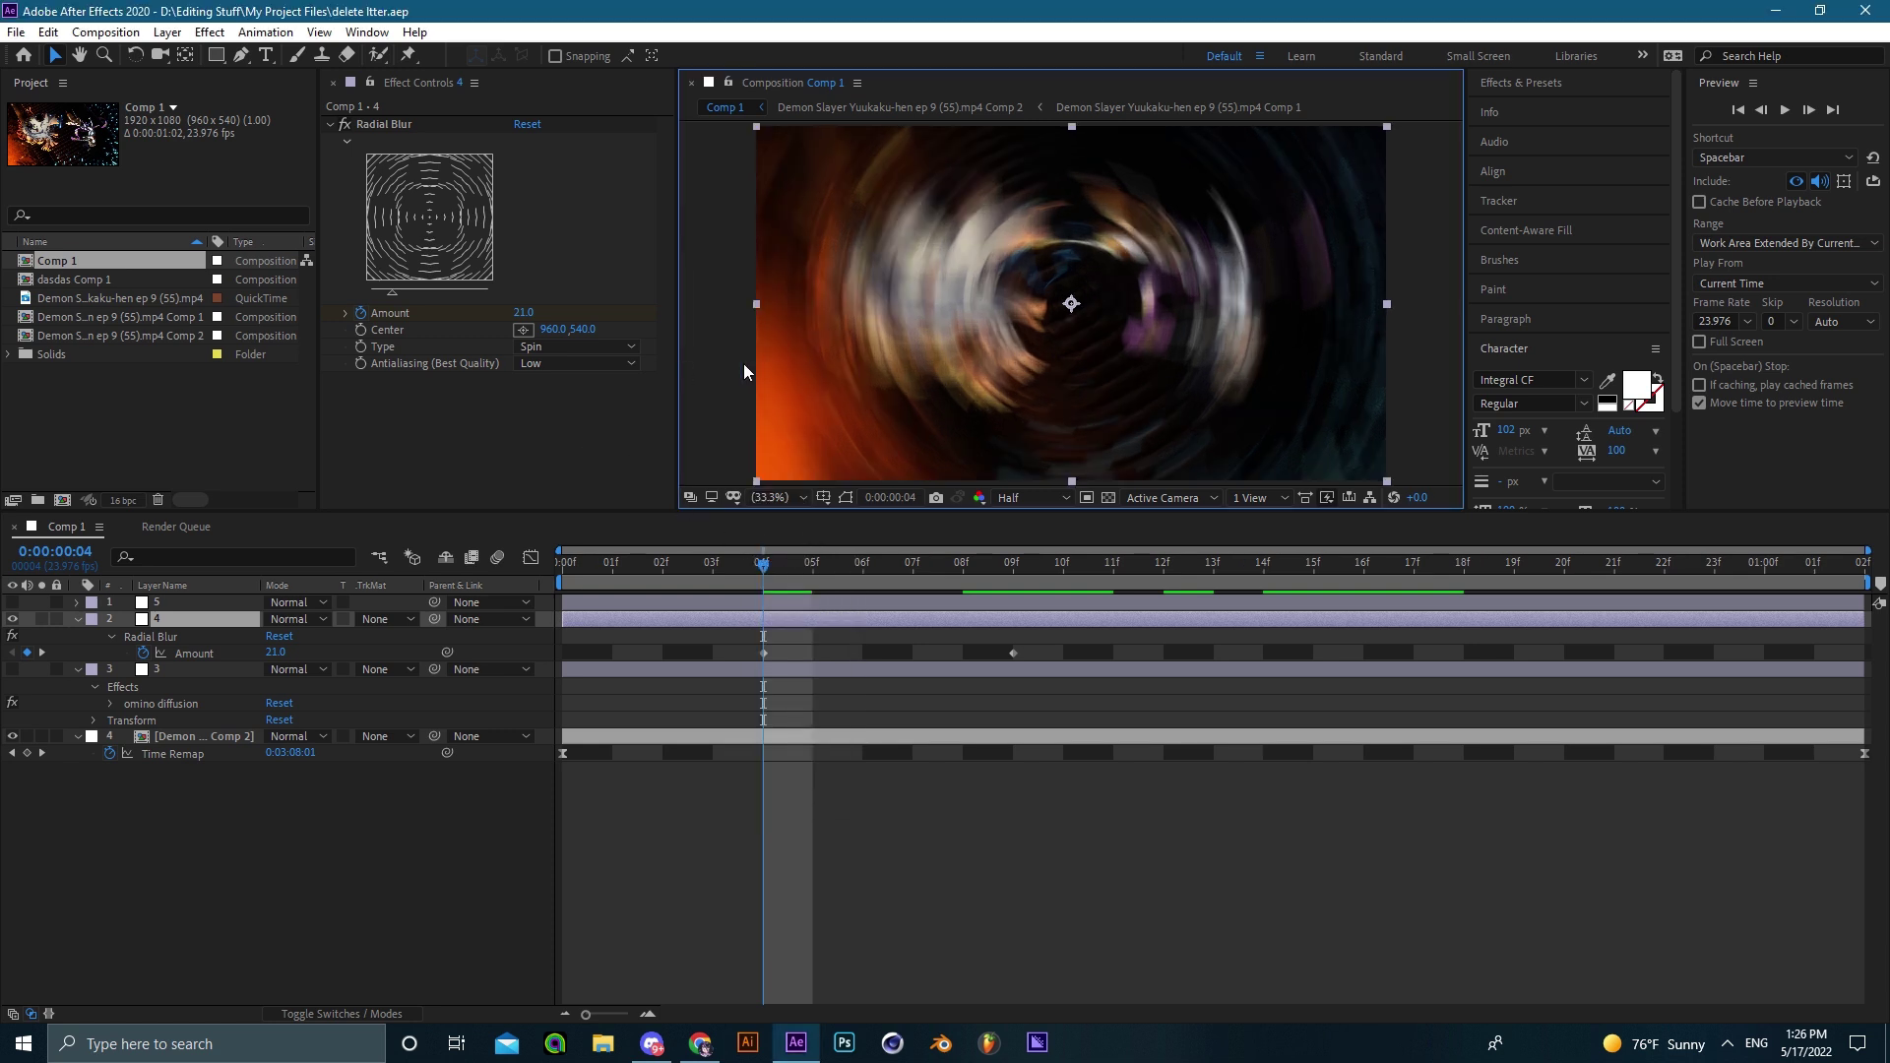
Try a much stronger Radial Blur Amount of 121.0 at frame 4.
drag(523, 312, 648, 335)
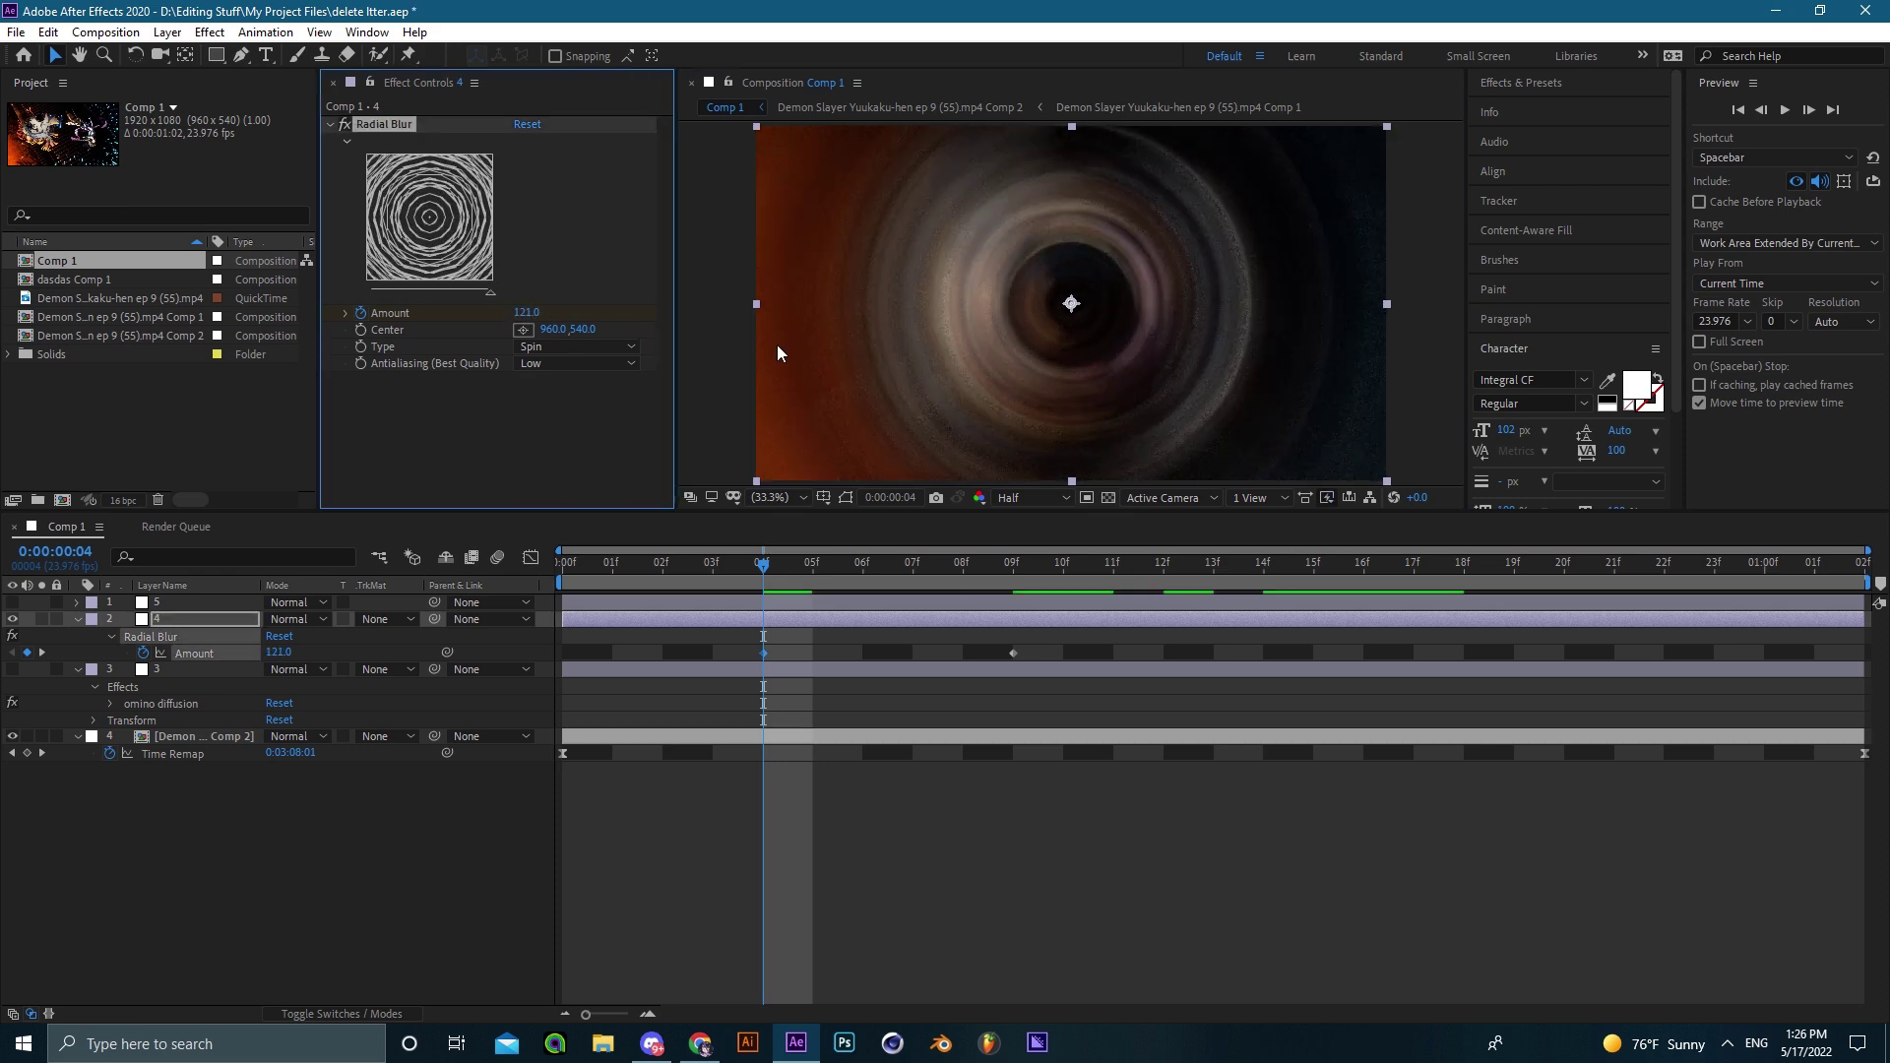
scroll(943, 351, down, 1)
scroll(947, 351, up, 1)
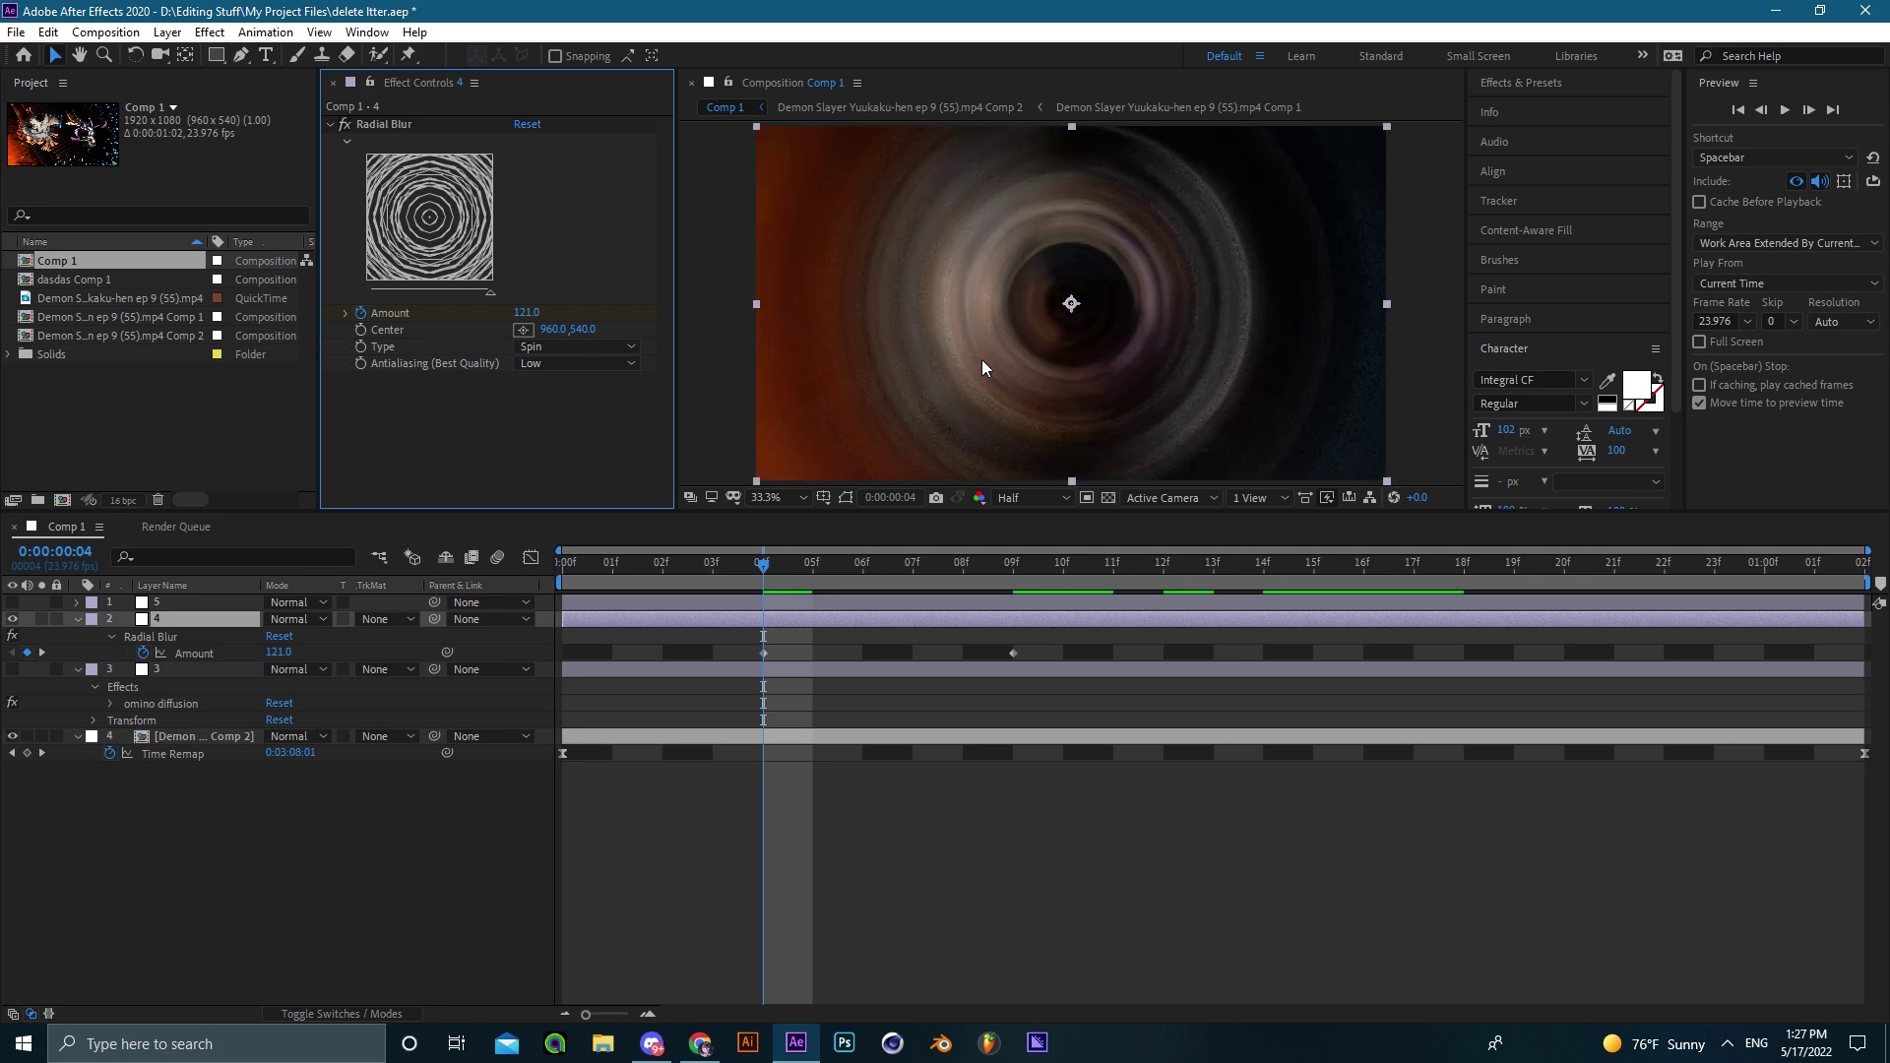
Set the Radial Blur Amount to 0.0 and remove its keyframe animation.
drag(527, 312, 316, 332)
key(ctrl+z)
click(360, 313)
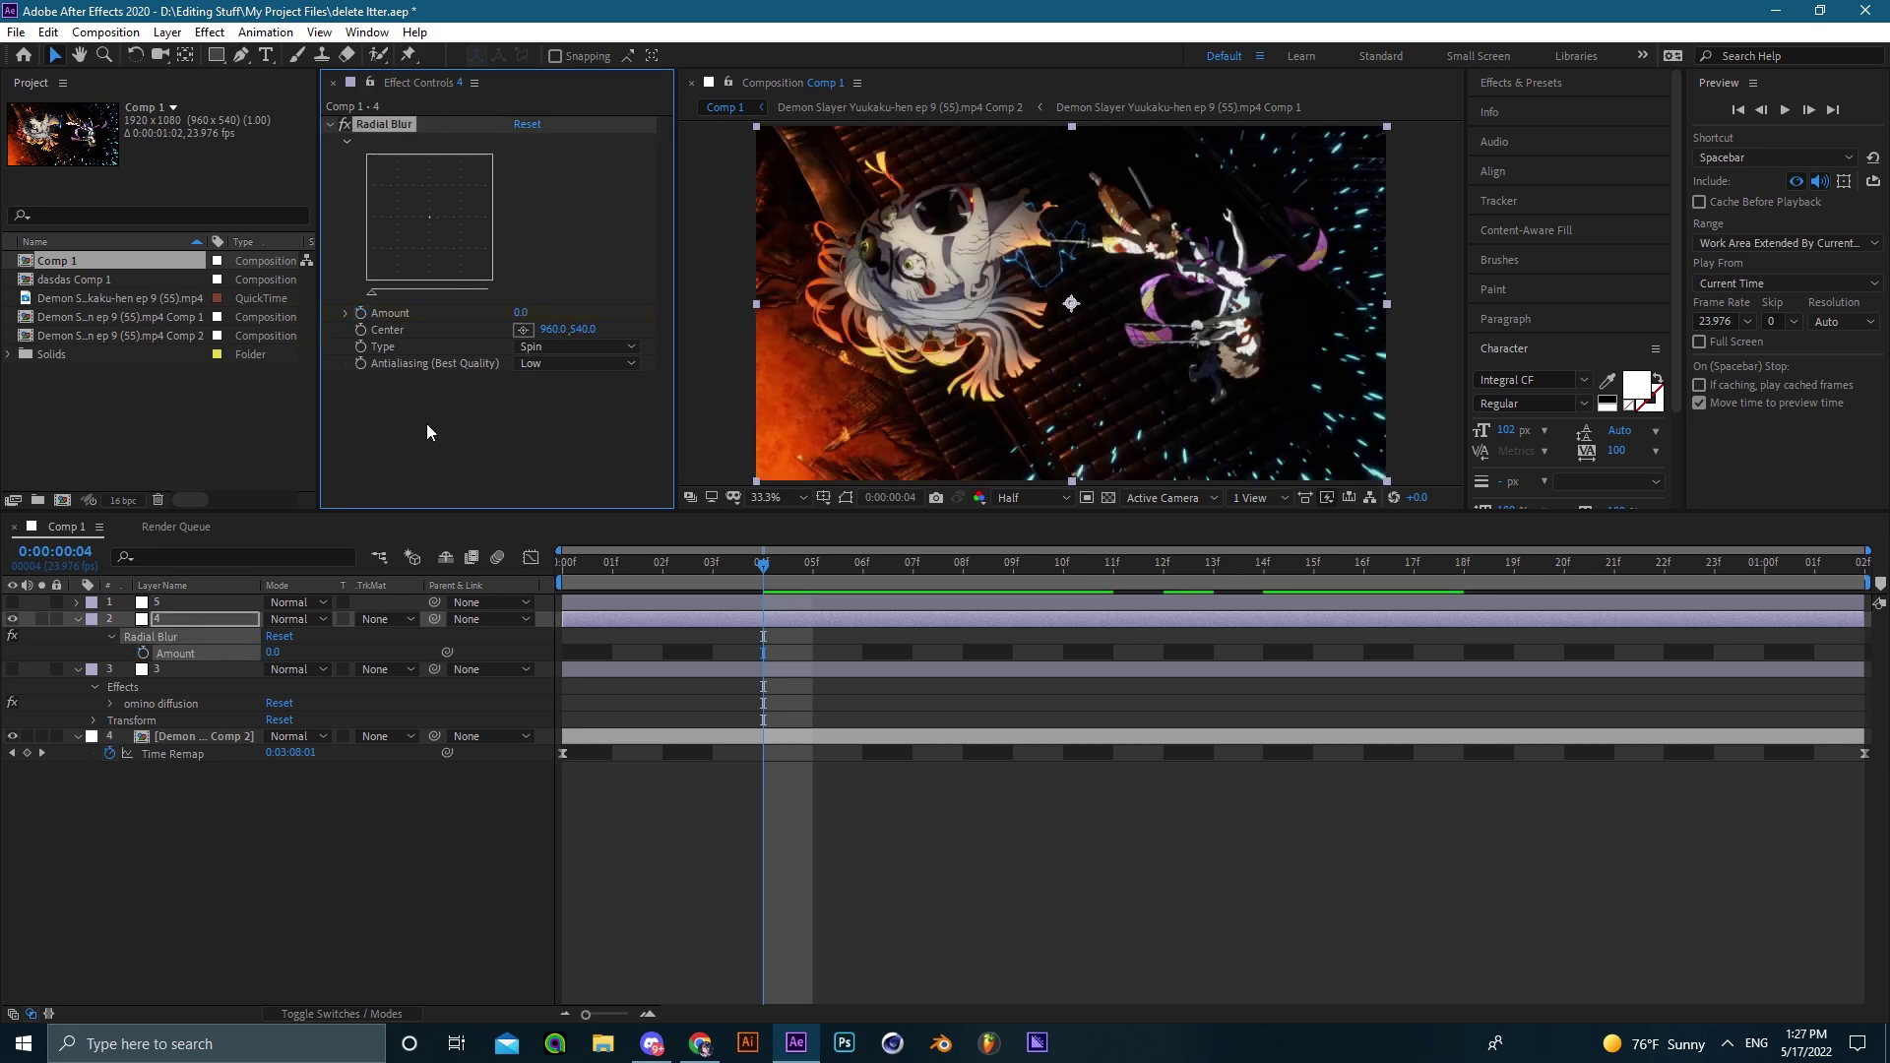
Keyframe the Radial Blur Amount from 11.0 at the first frame to 0.0 at frame 11.
drag(512, 312, 528, 313)
click(567, 422)
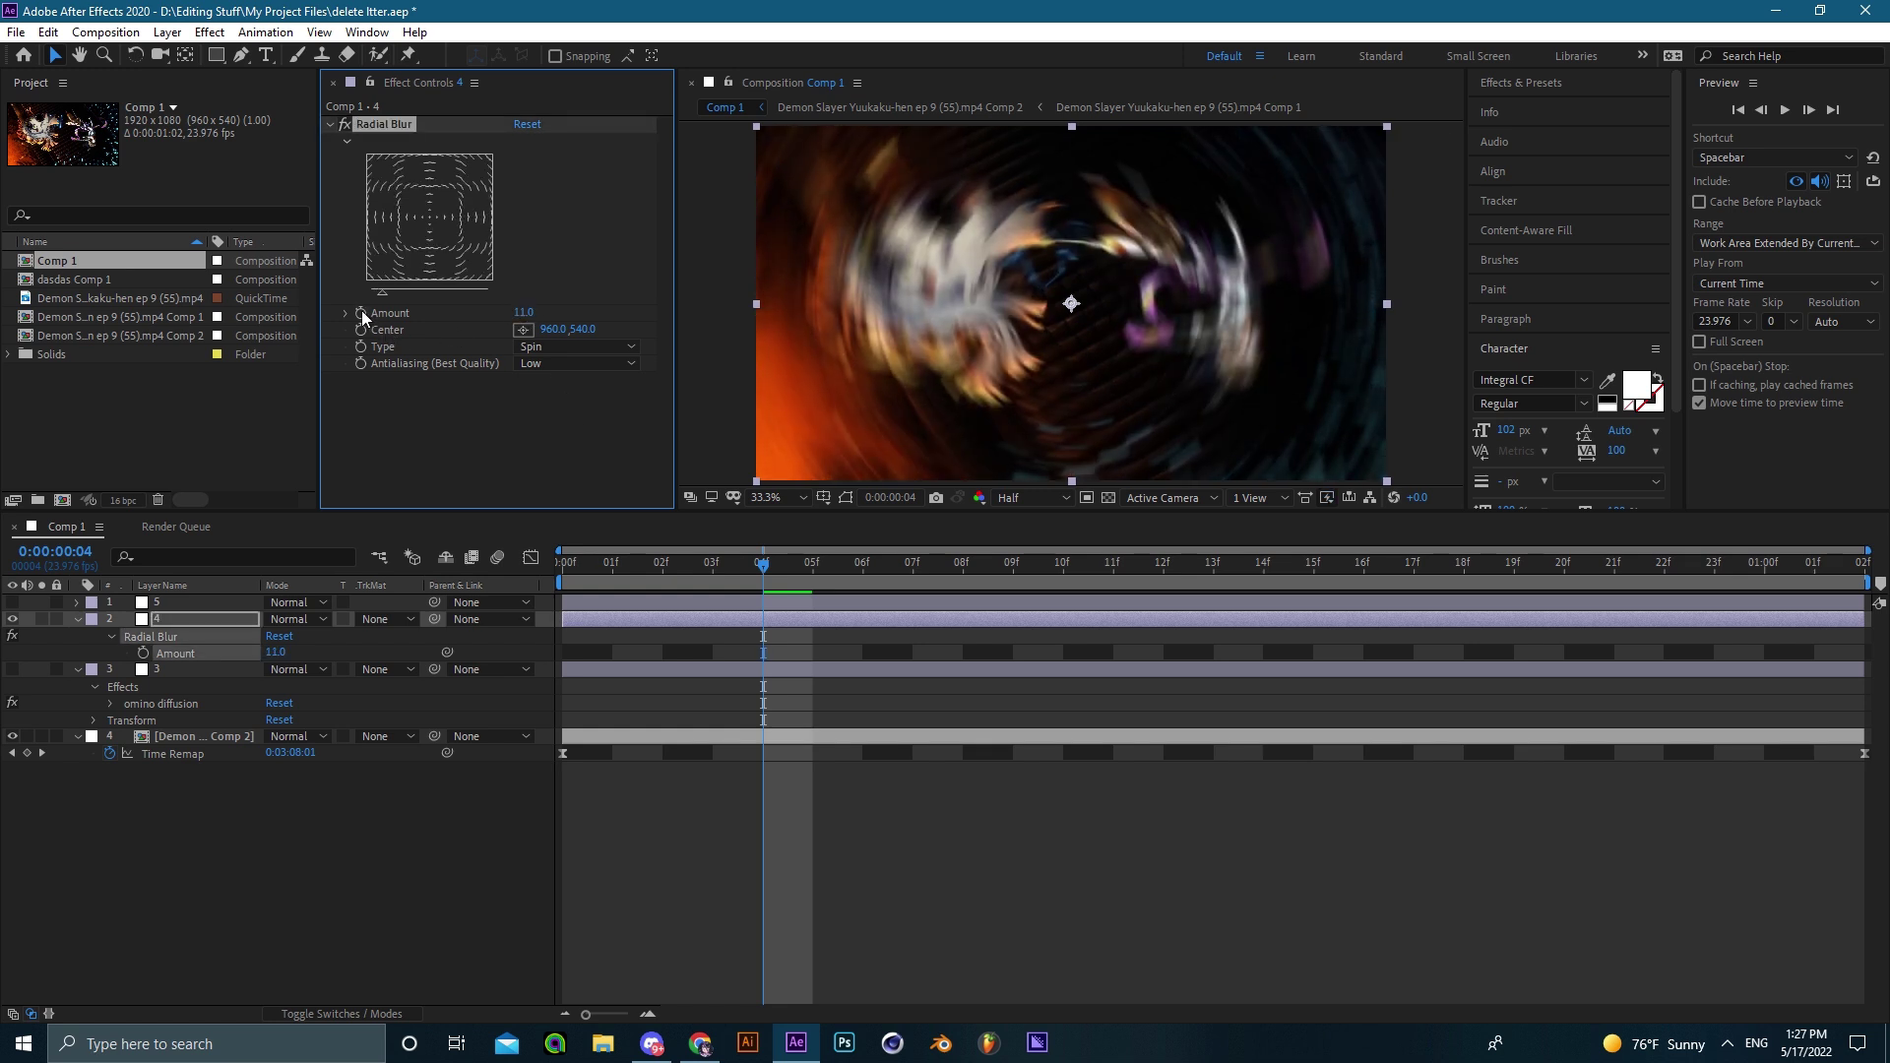
click(361, 313)
key(u)
drag(763, 653, 562, 653)
drag(277, 653, 250, 652)
drag(763, 653, 1107, 652)
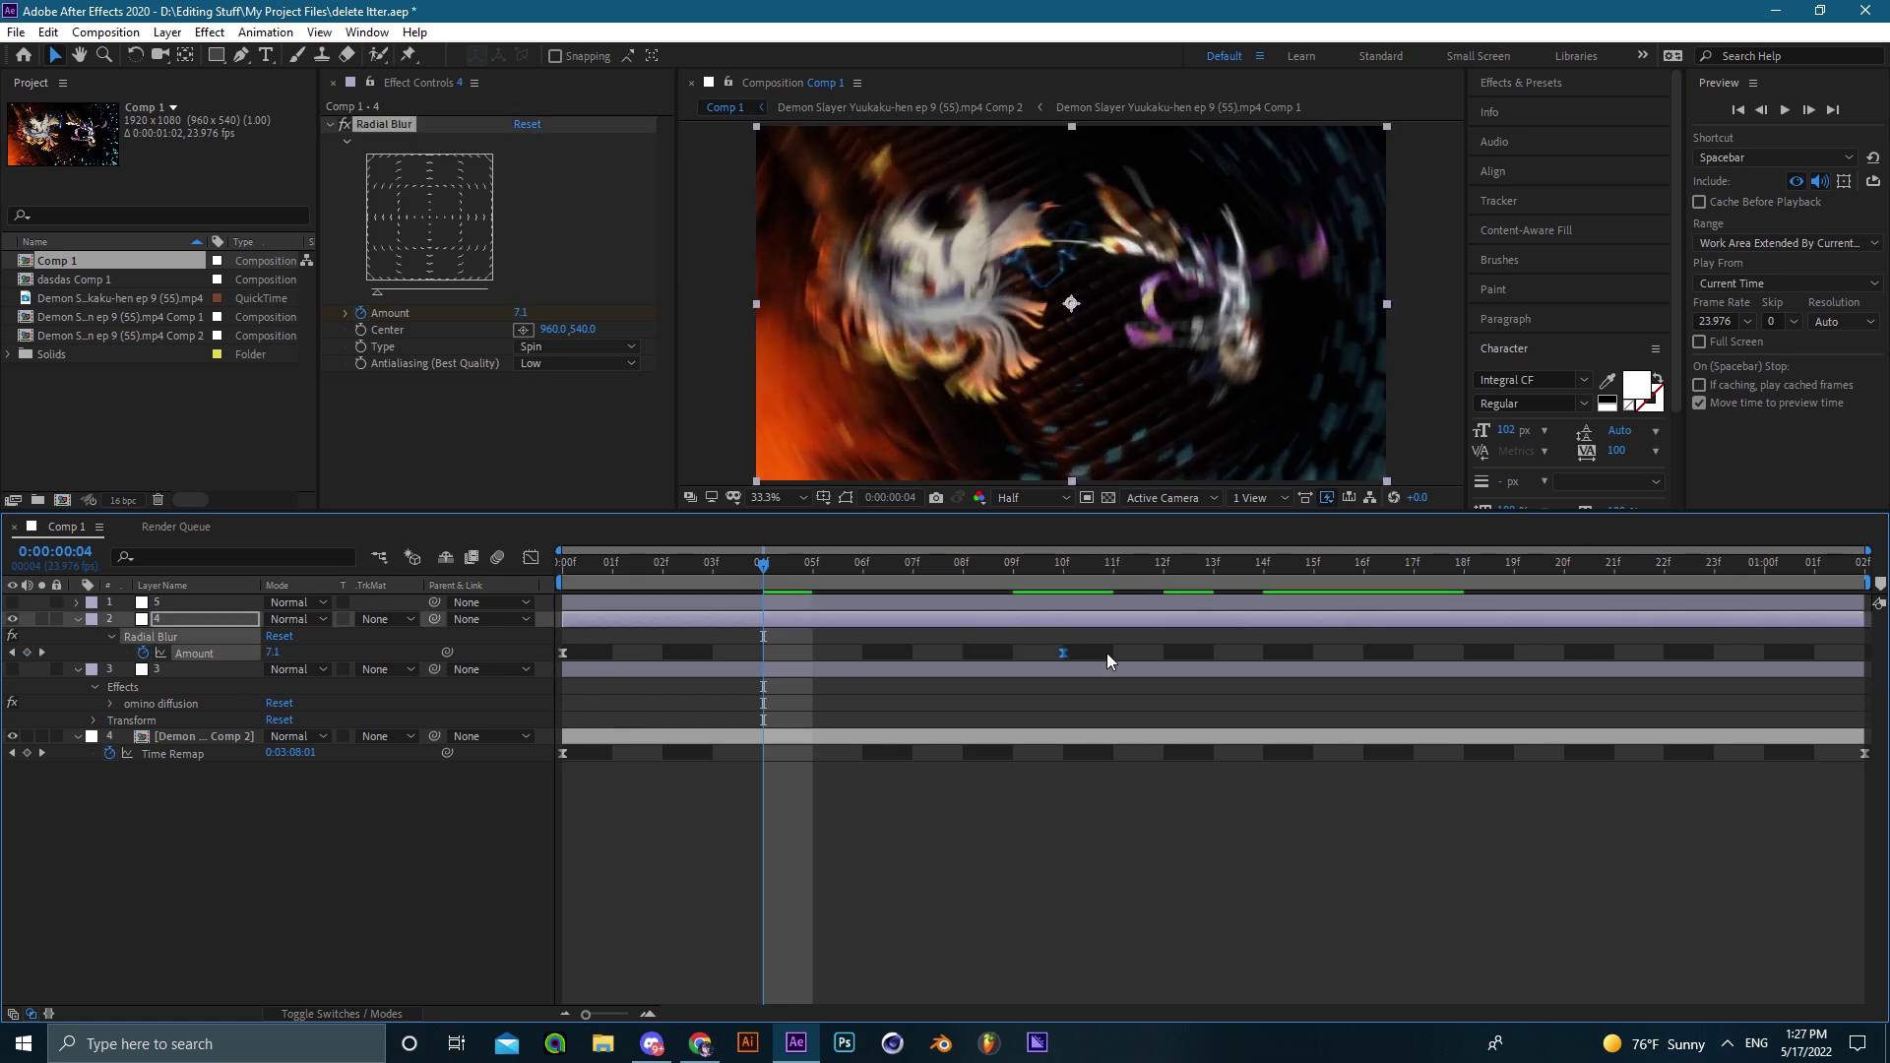
Shape the Amount value curve to drop steeply and ease out, preview the comp, and save the project.
click(531, 558)
right_click(710, 716)
click(817, 523)
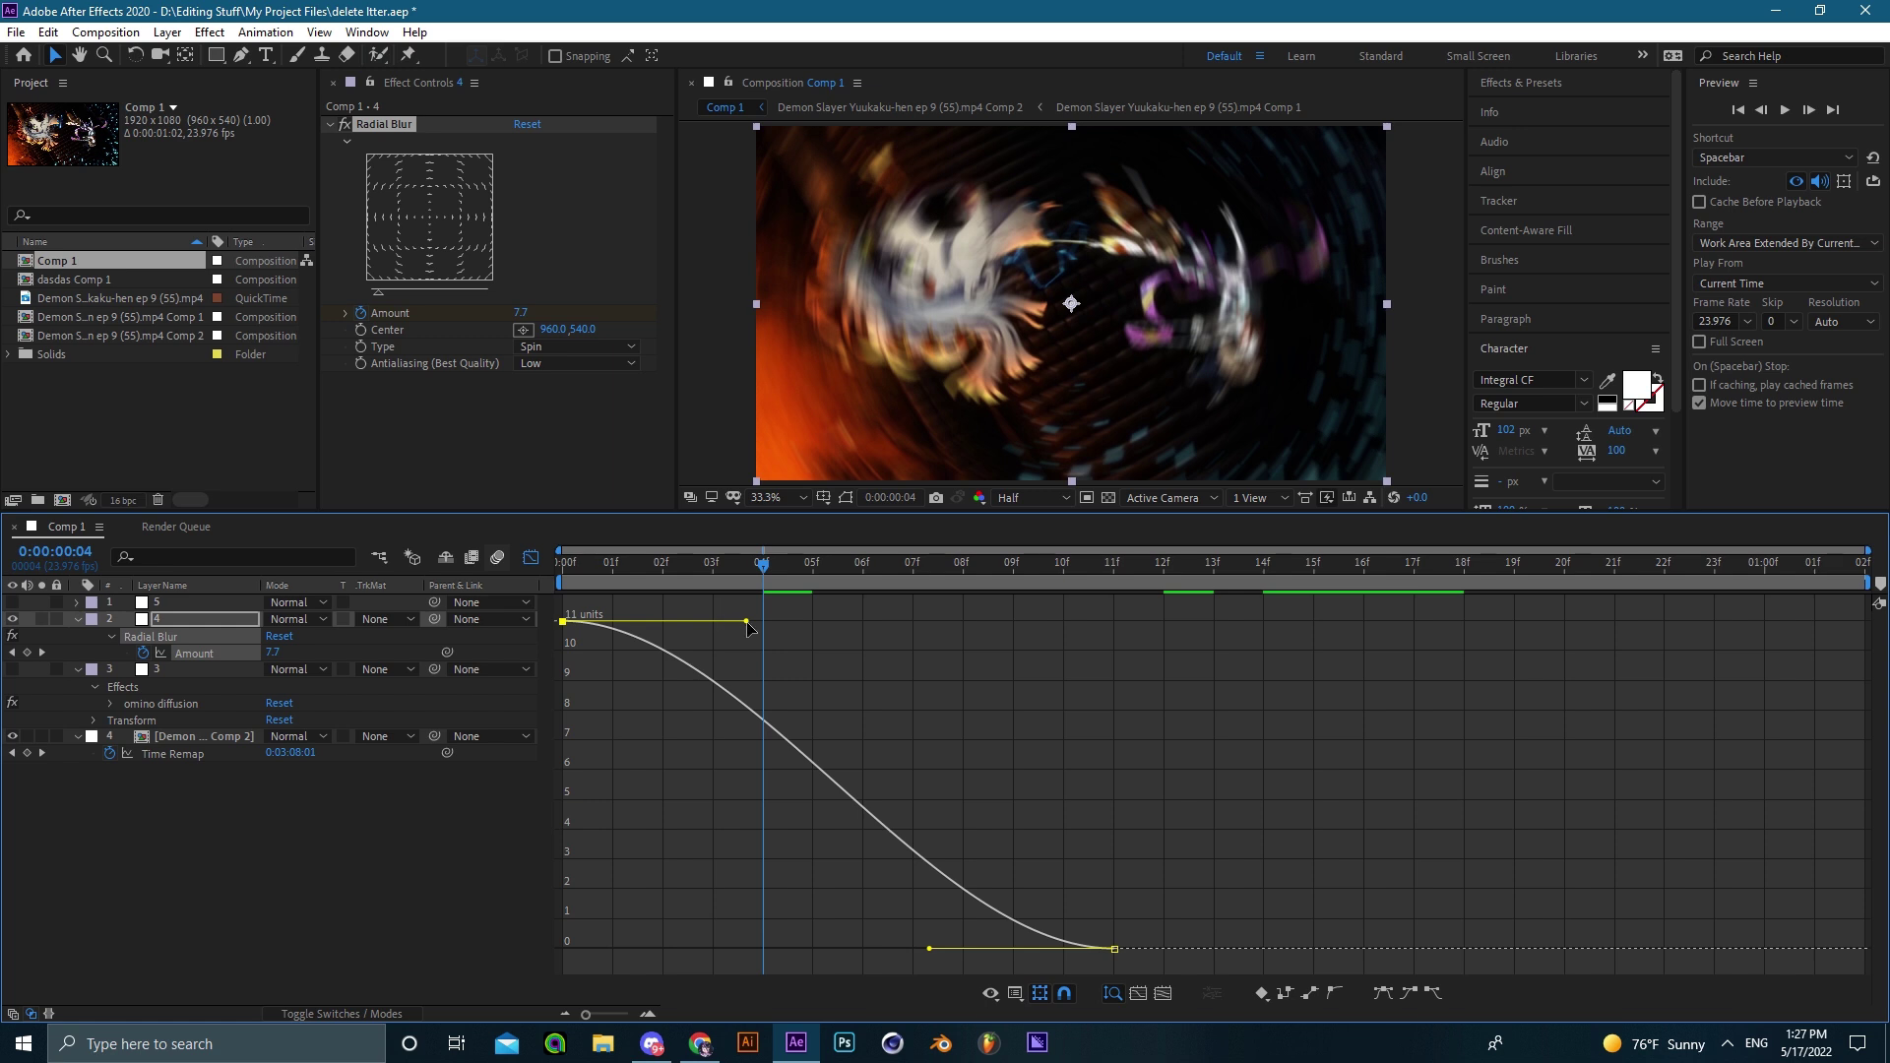
drag(746, 621, 562, 876)
drag(622, 576, 535, 575)
key(space)
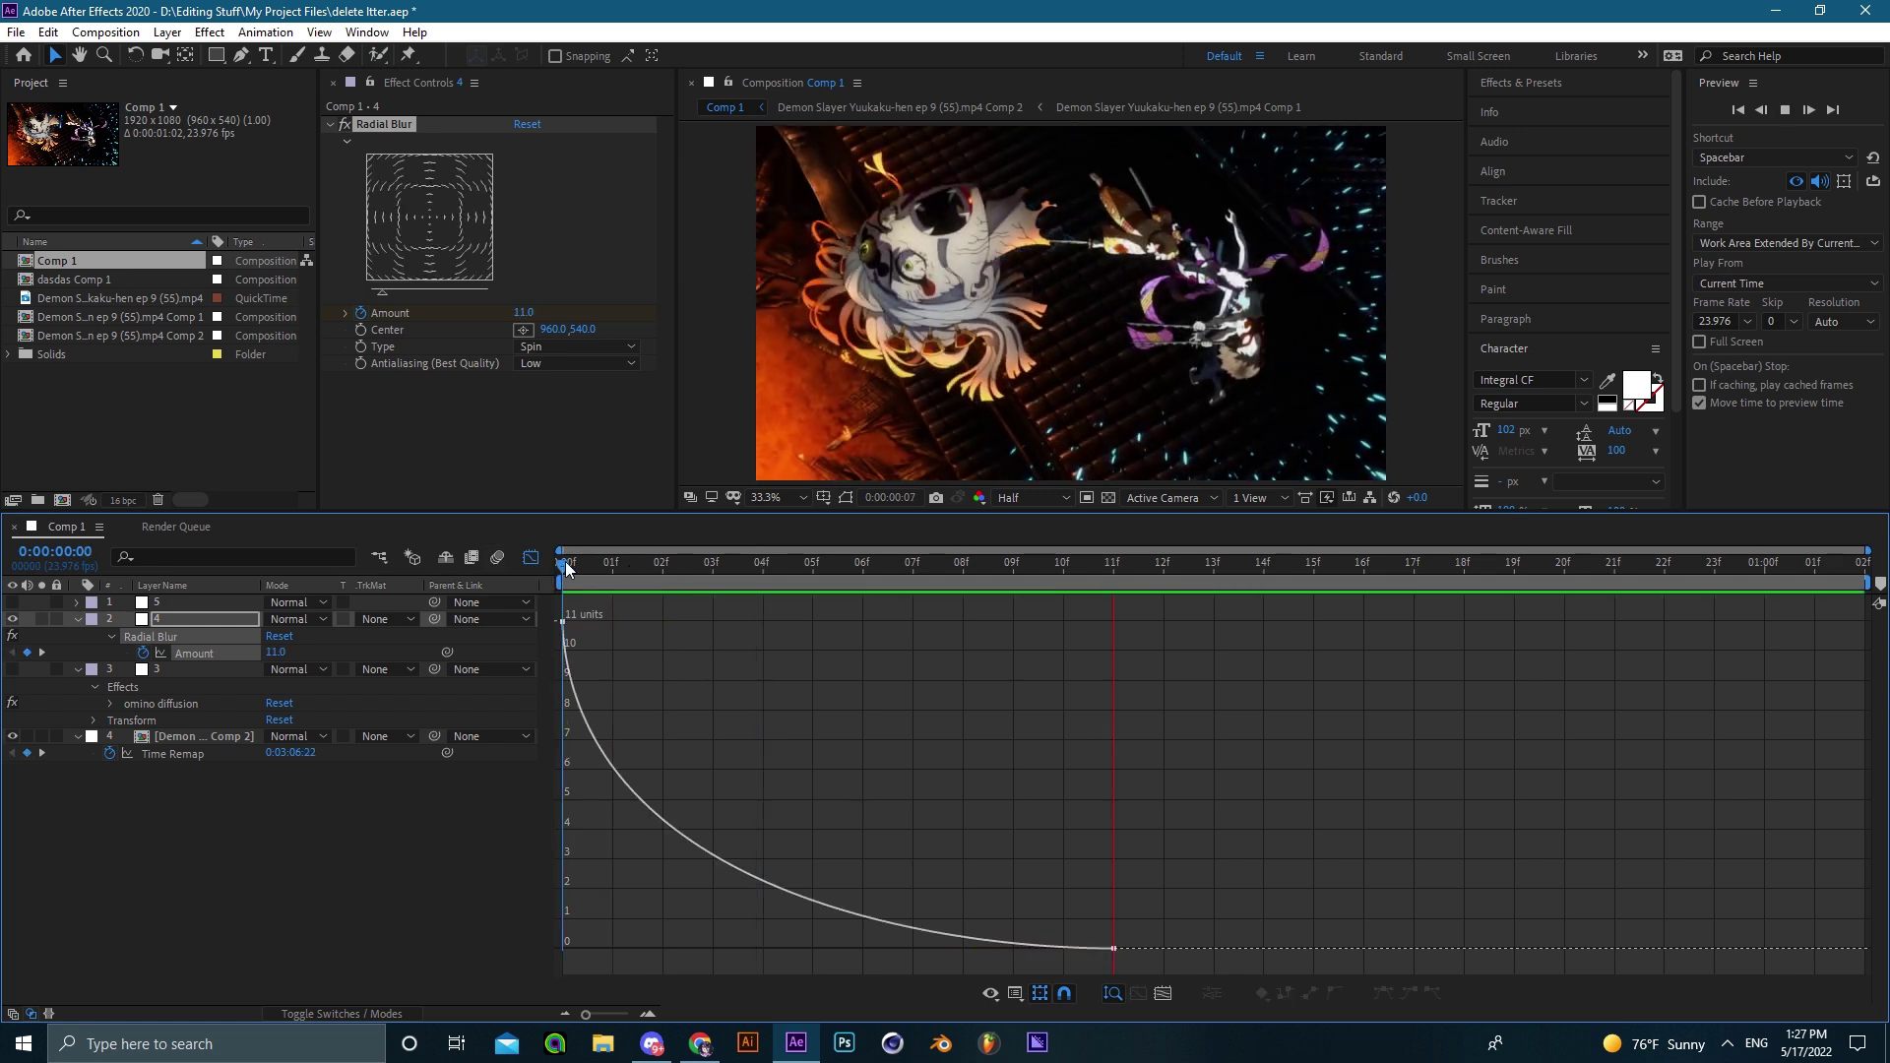
key(shift+F3)
key(ctrl+s)
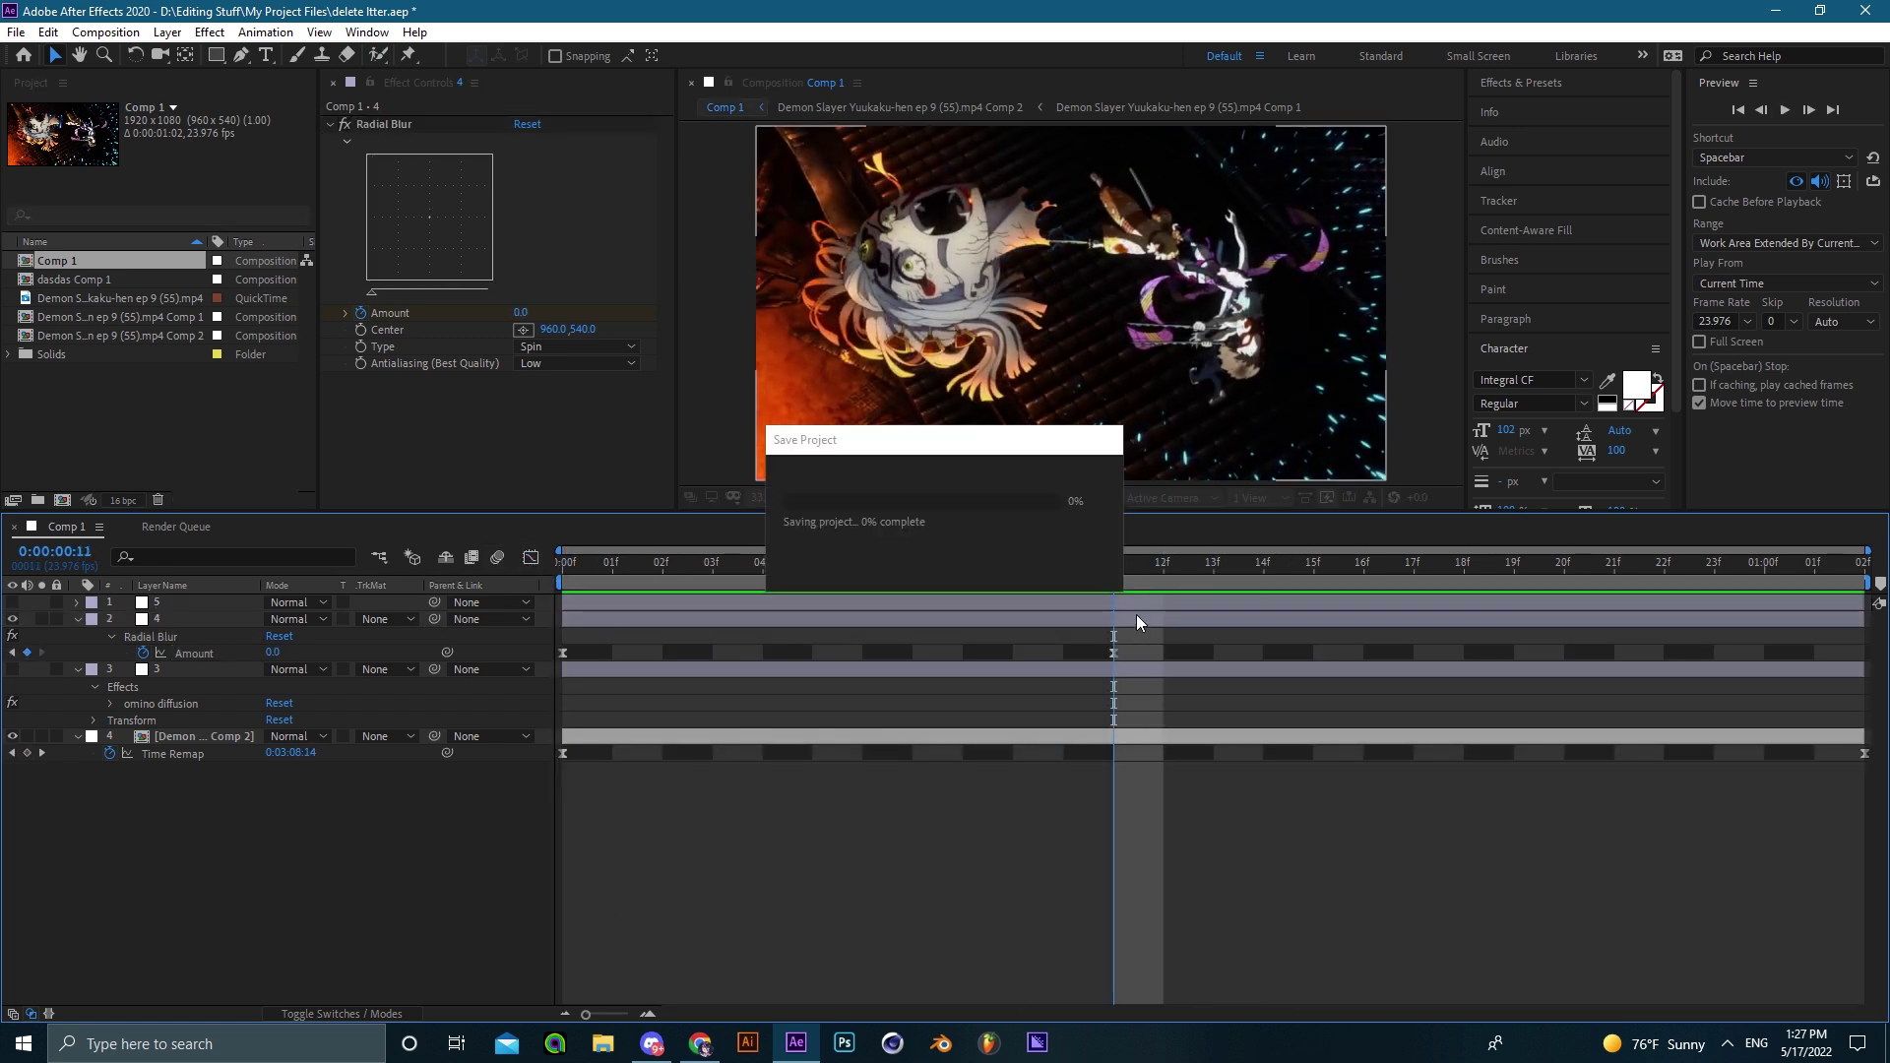
Delete the Radial Blur Amount keyframes and set a constant Amount of 10.0 at frame 4.
drag(1136, 648, 547, 658)
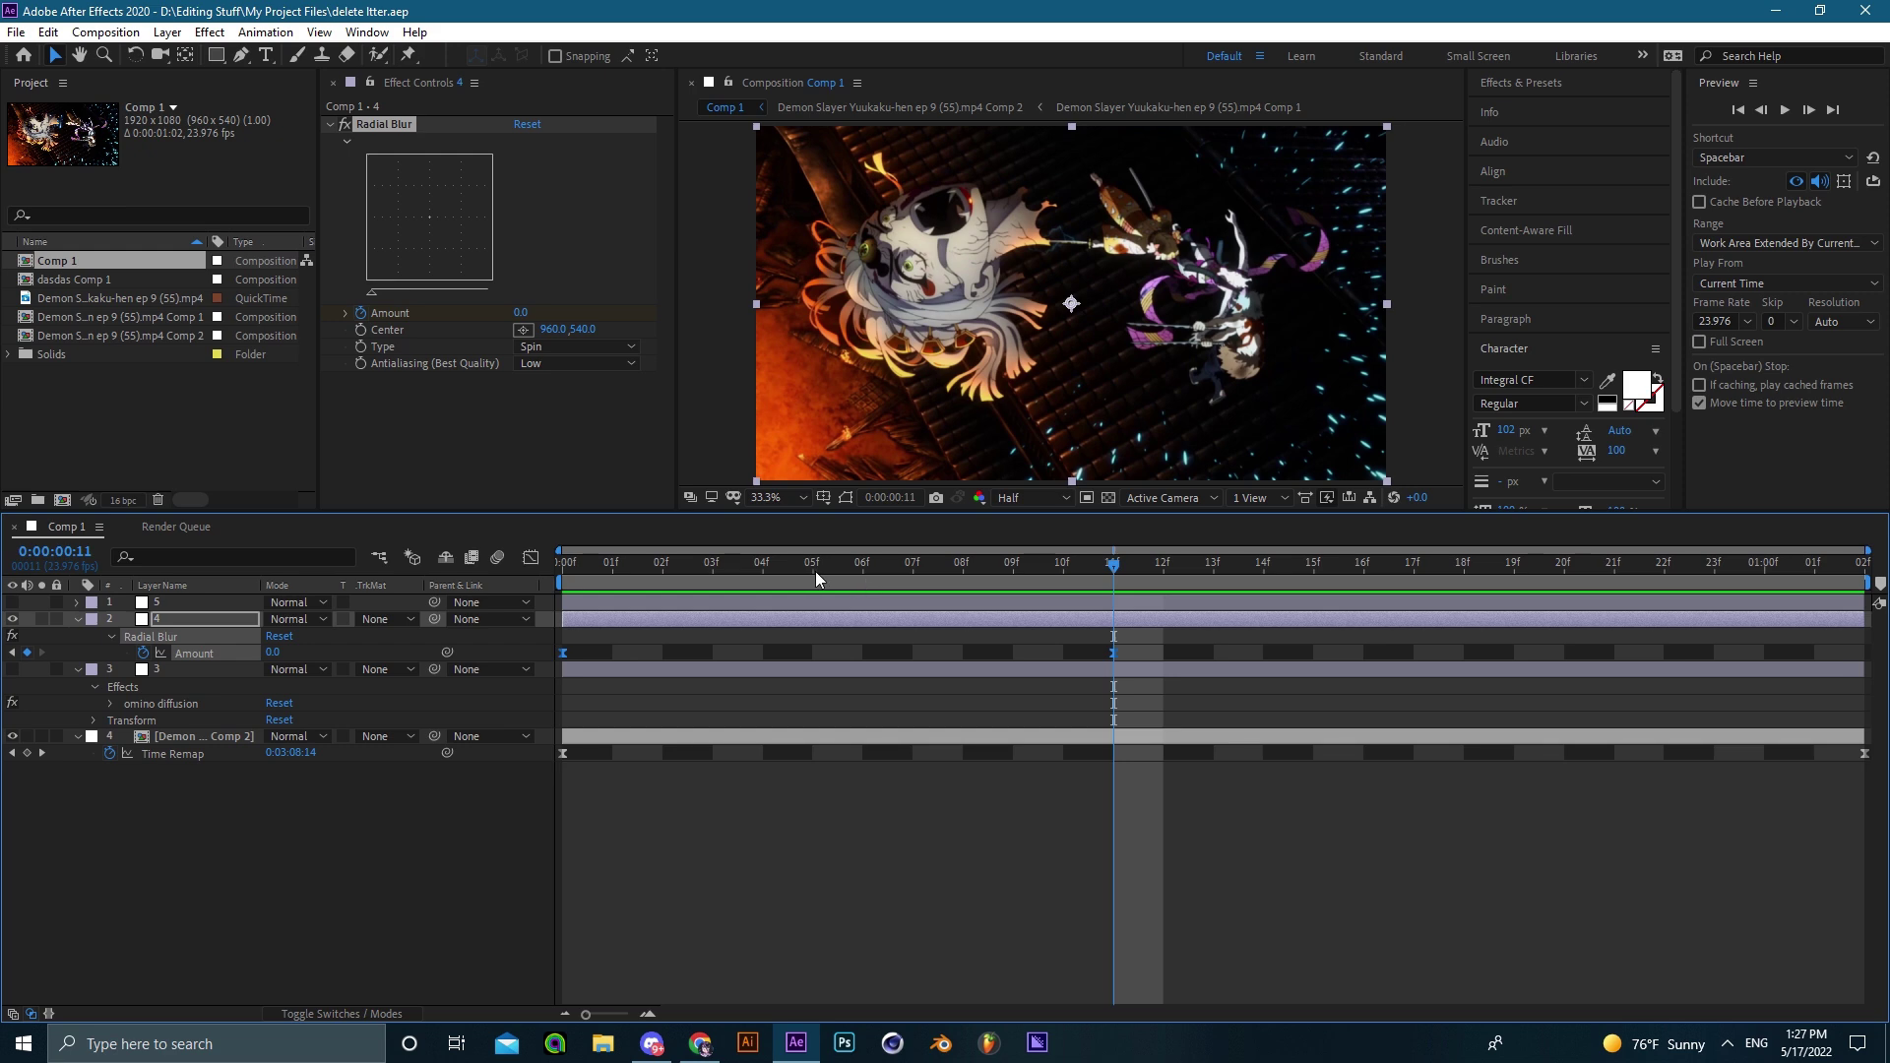
drag(863, 571, 1184, 570)
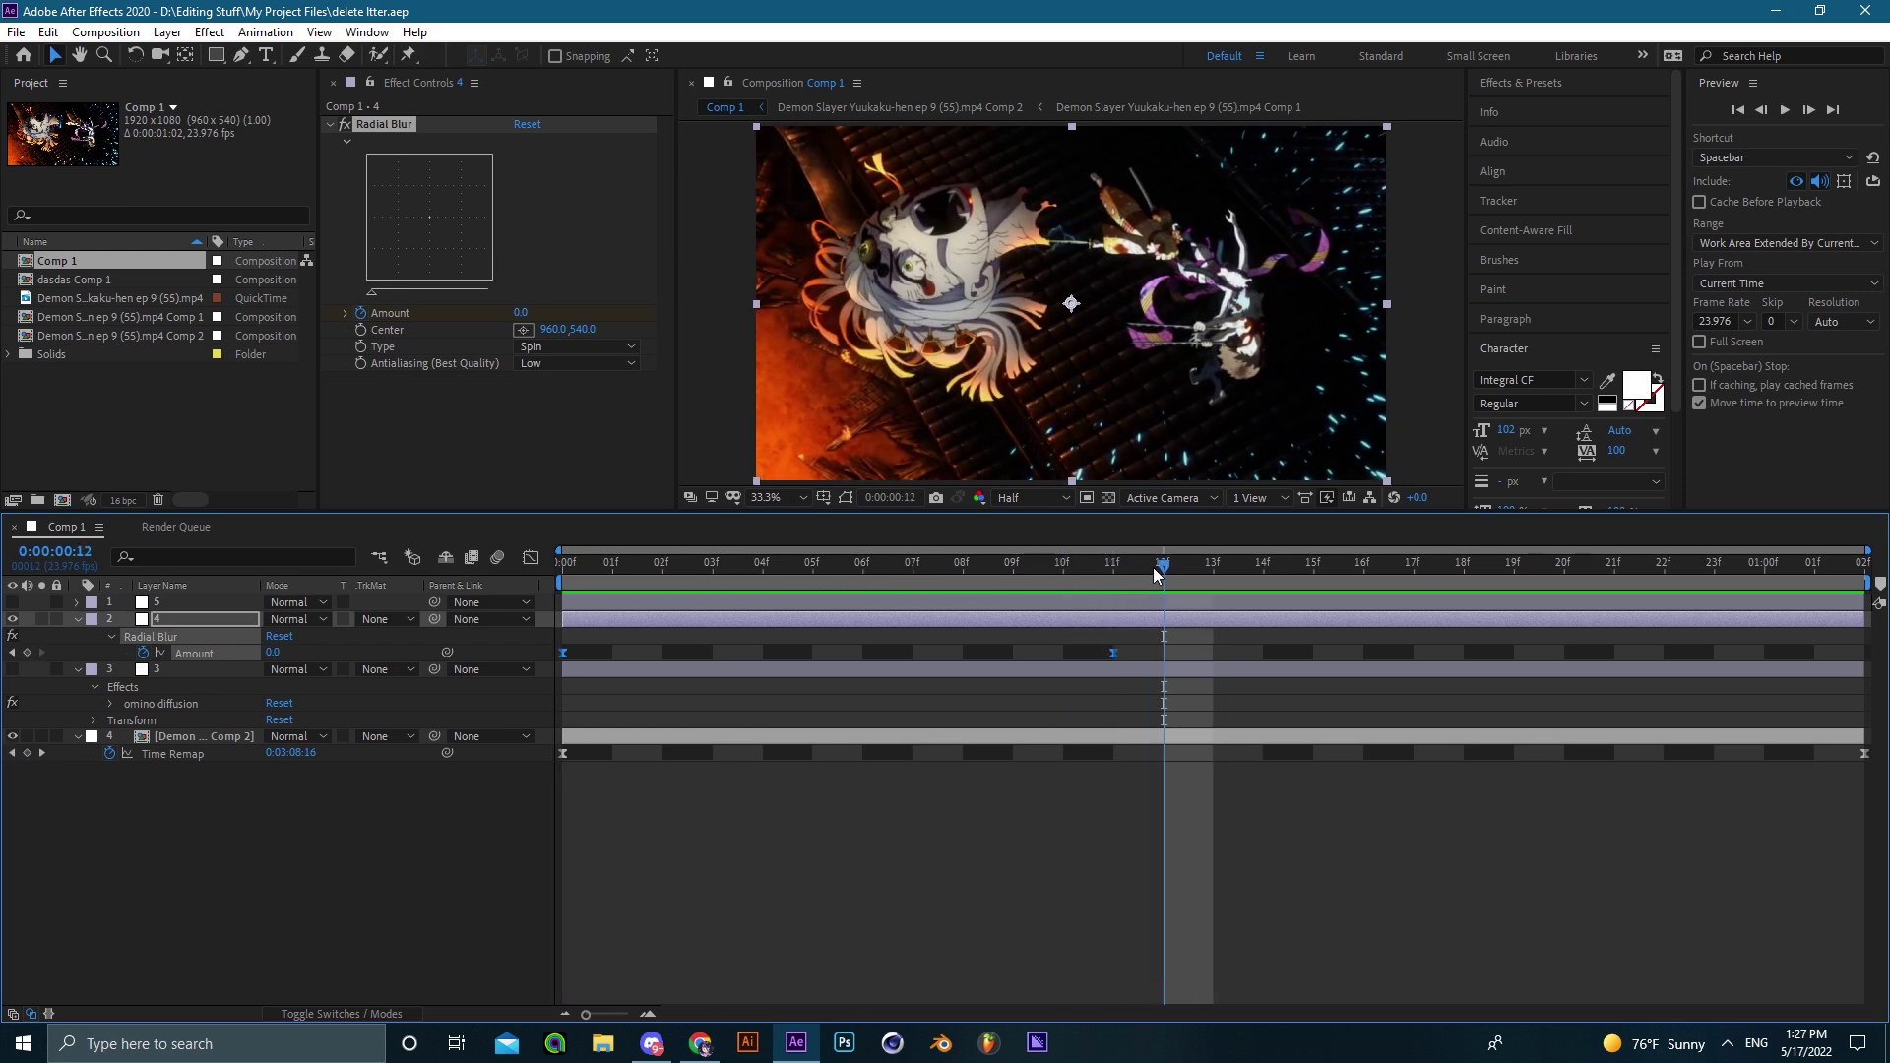
key(Delete)
click(766, 567)
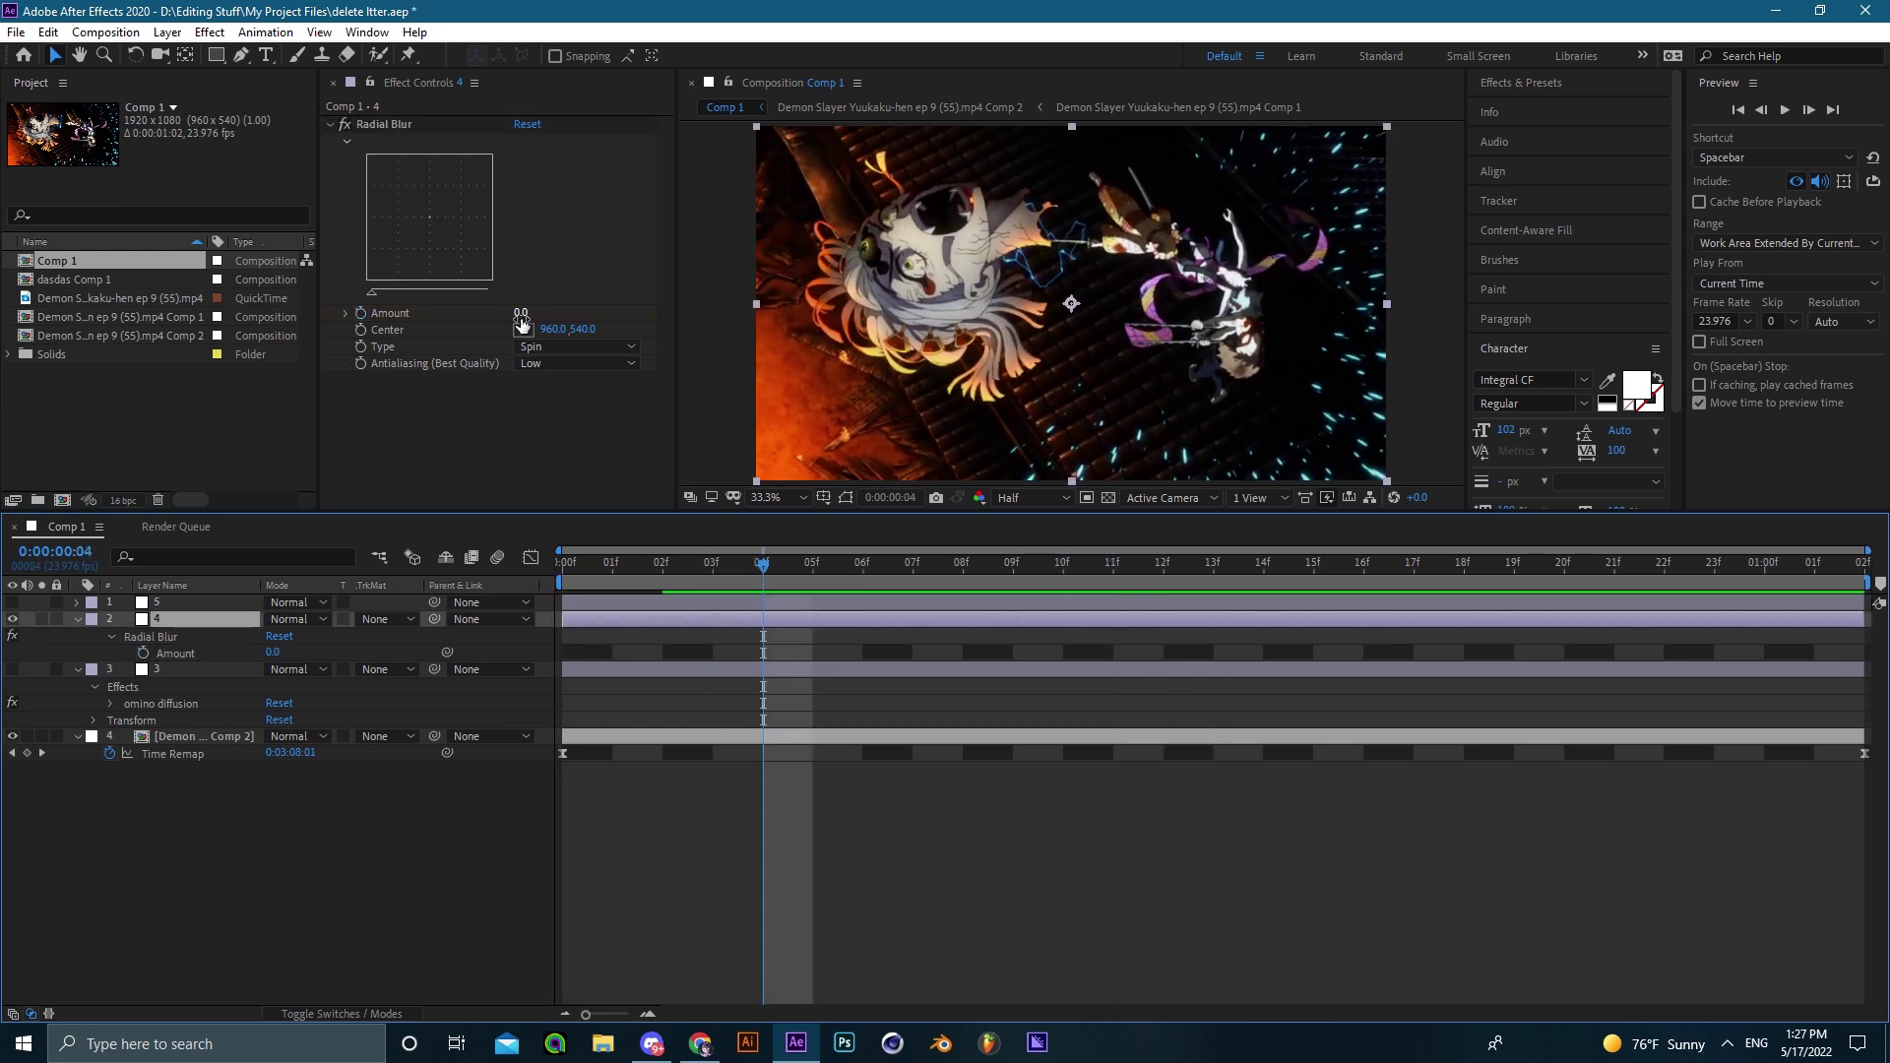
drag(520, 312, 525, 312)
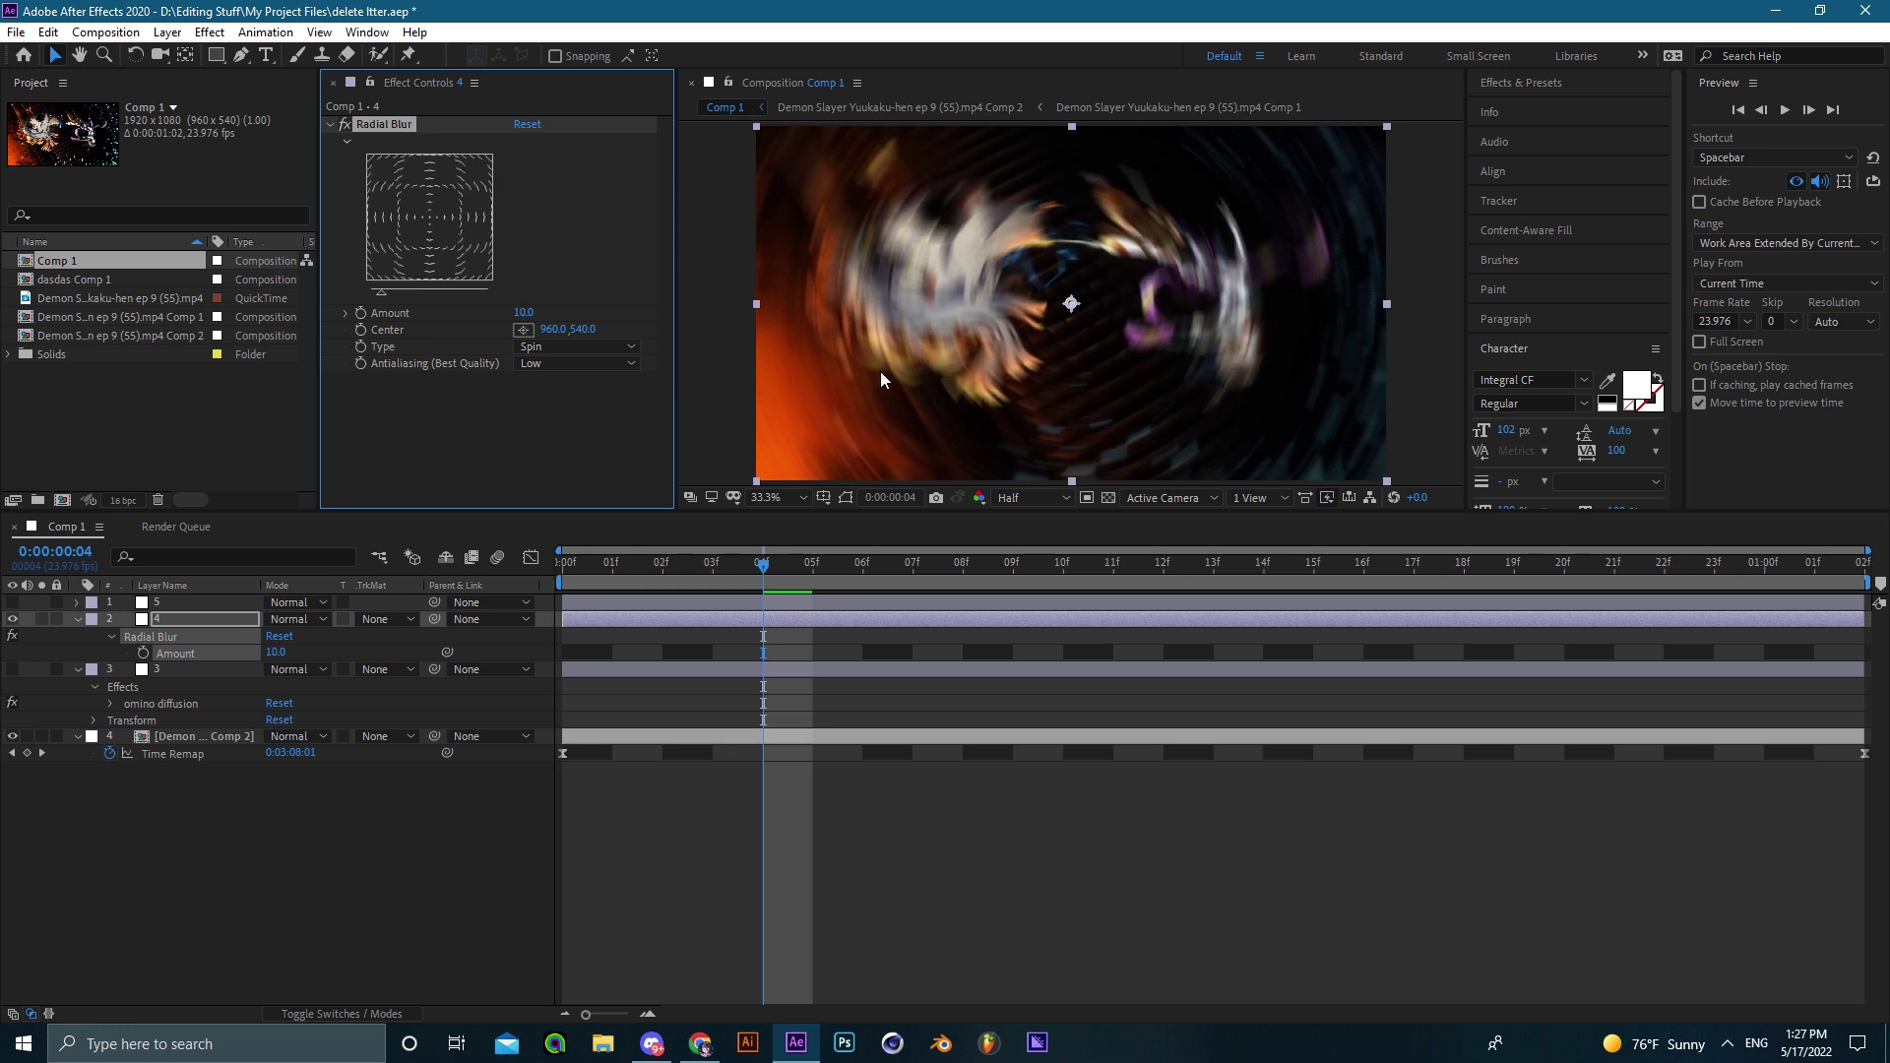
Try moving the Radial Blur Center to 16.0, 541.0 and inspect the off-center spin up close.
drag(426, 213, 333, 217)
key(ctrl+z)
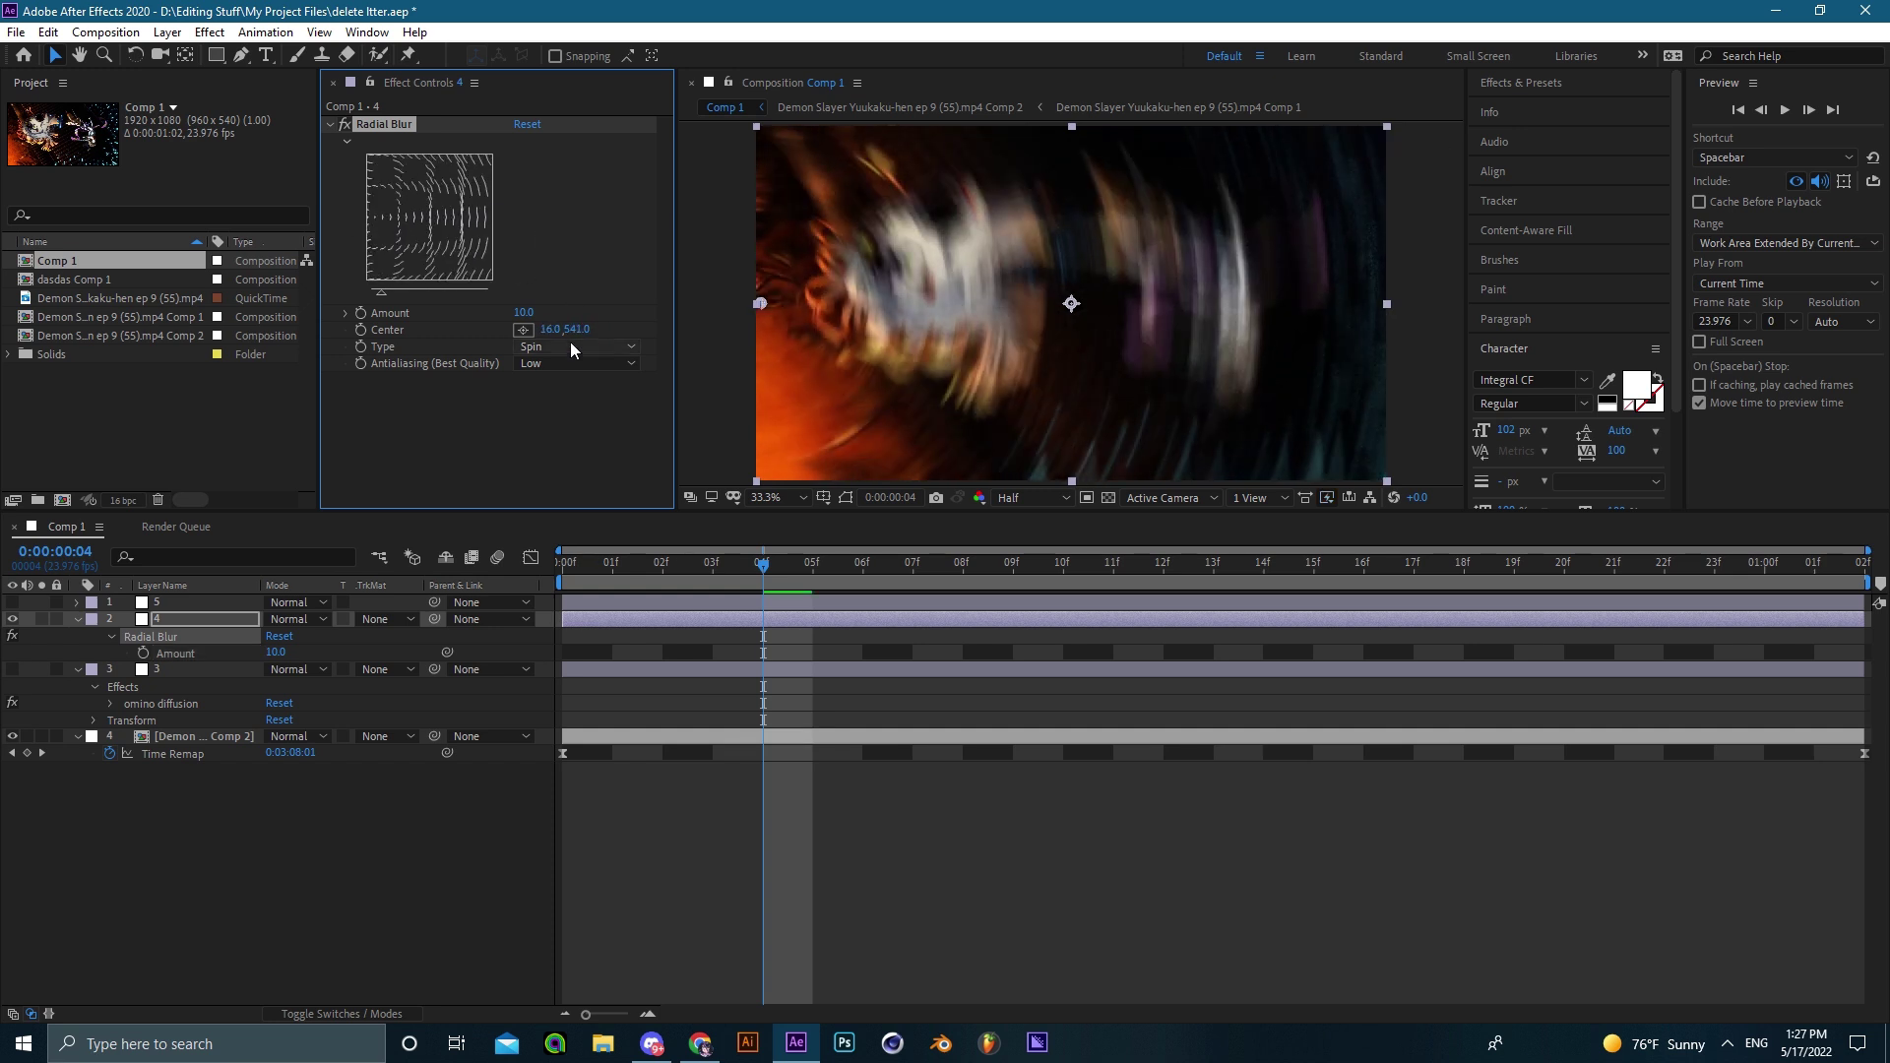
scroll(1026, 323, up, 2)
drag(1279, 444, 1093, 536)
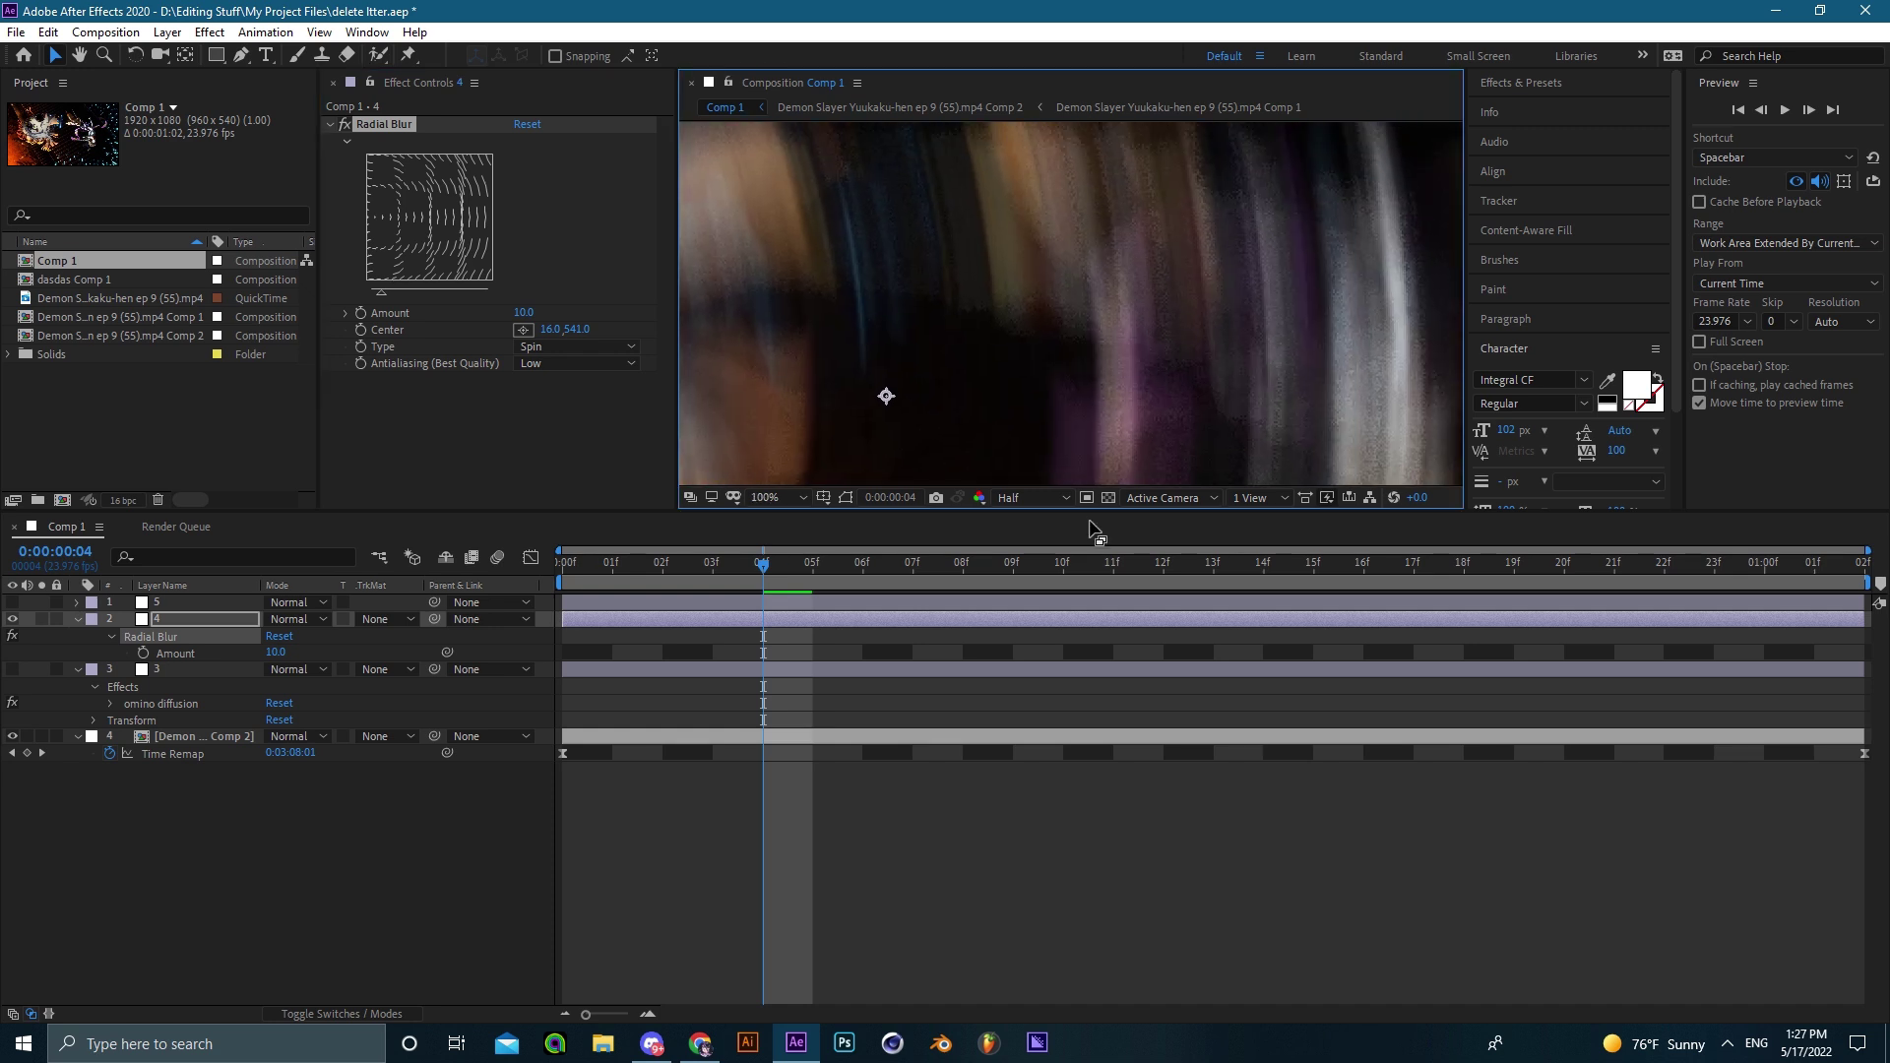
Try a different preview resolution and antialiasing quality for the off-center Radial Blur.
click(1032, 498)
click(1030, 541)
click(543, 364)
click(579, 407)
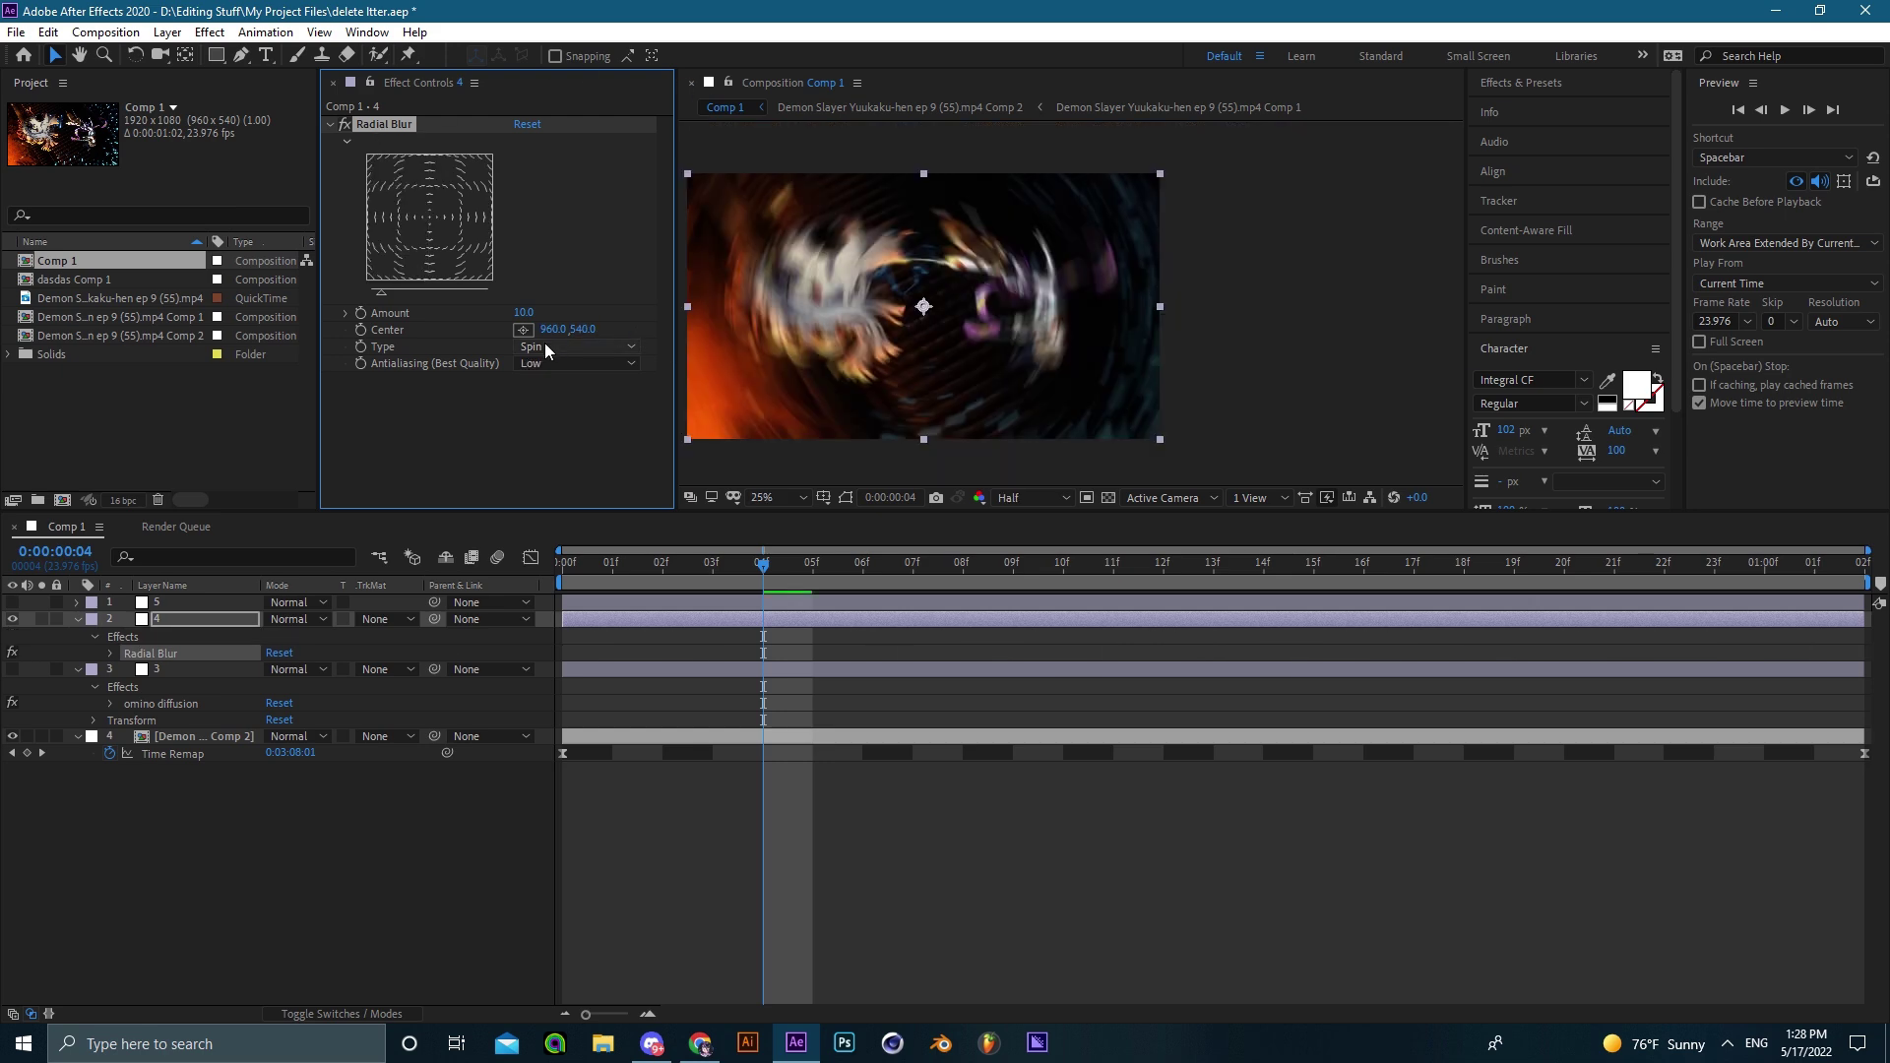
Change the Radial Blur type to Zoom, set its Amount to 162.0, and save the project.
click(545, 346)
click(551, 399)
scroll(922, 360, up, 2)
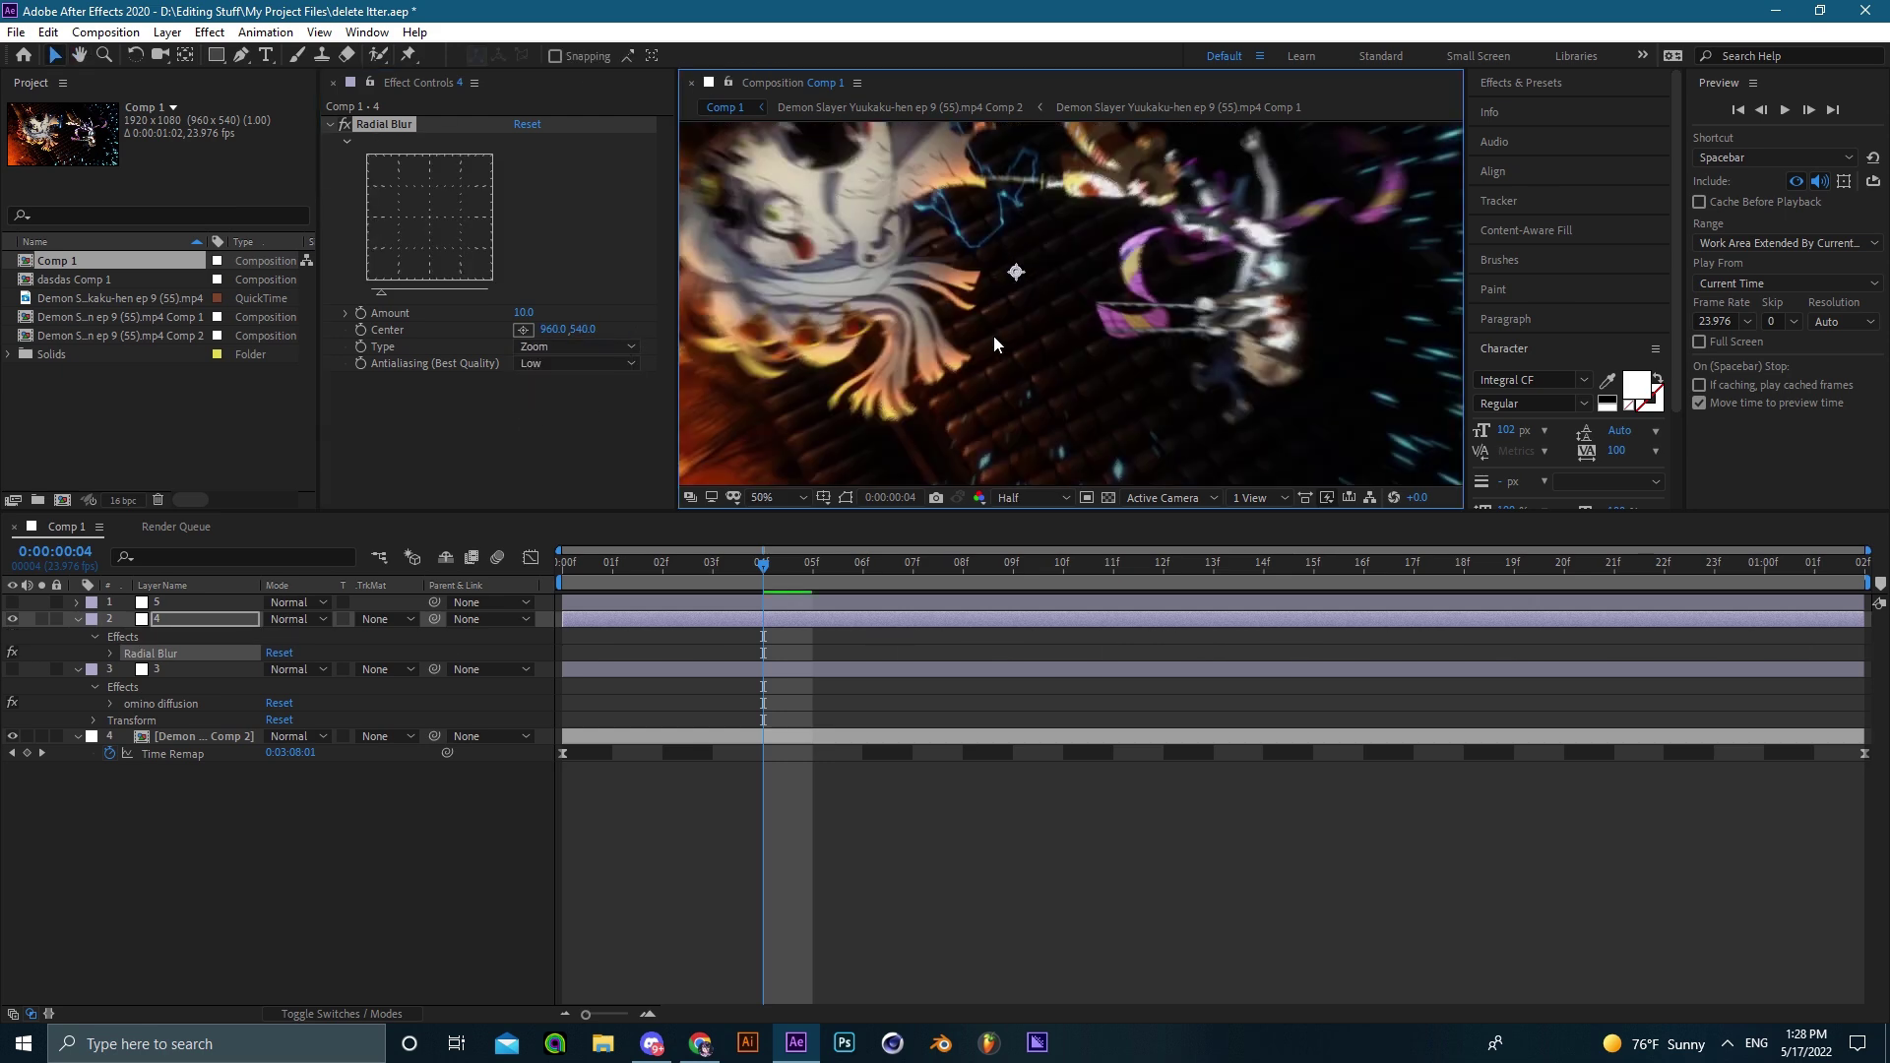
scroll(994, 335, down, 2)
drag(523, 312, 714, 331)
key(ctrl+s)
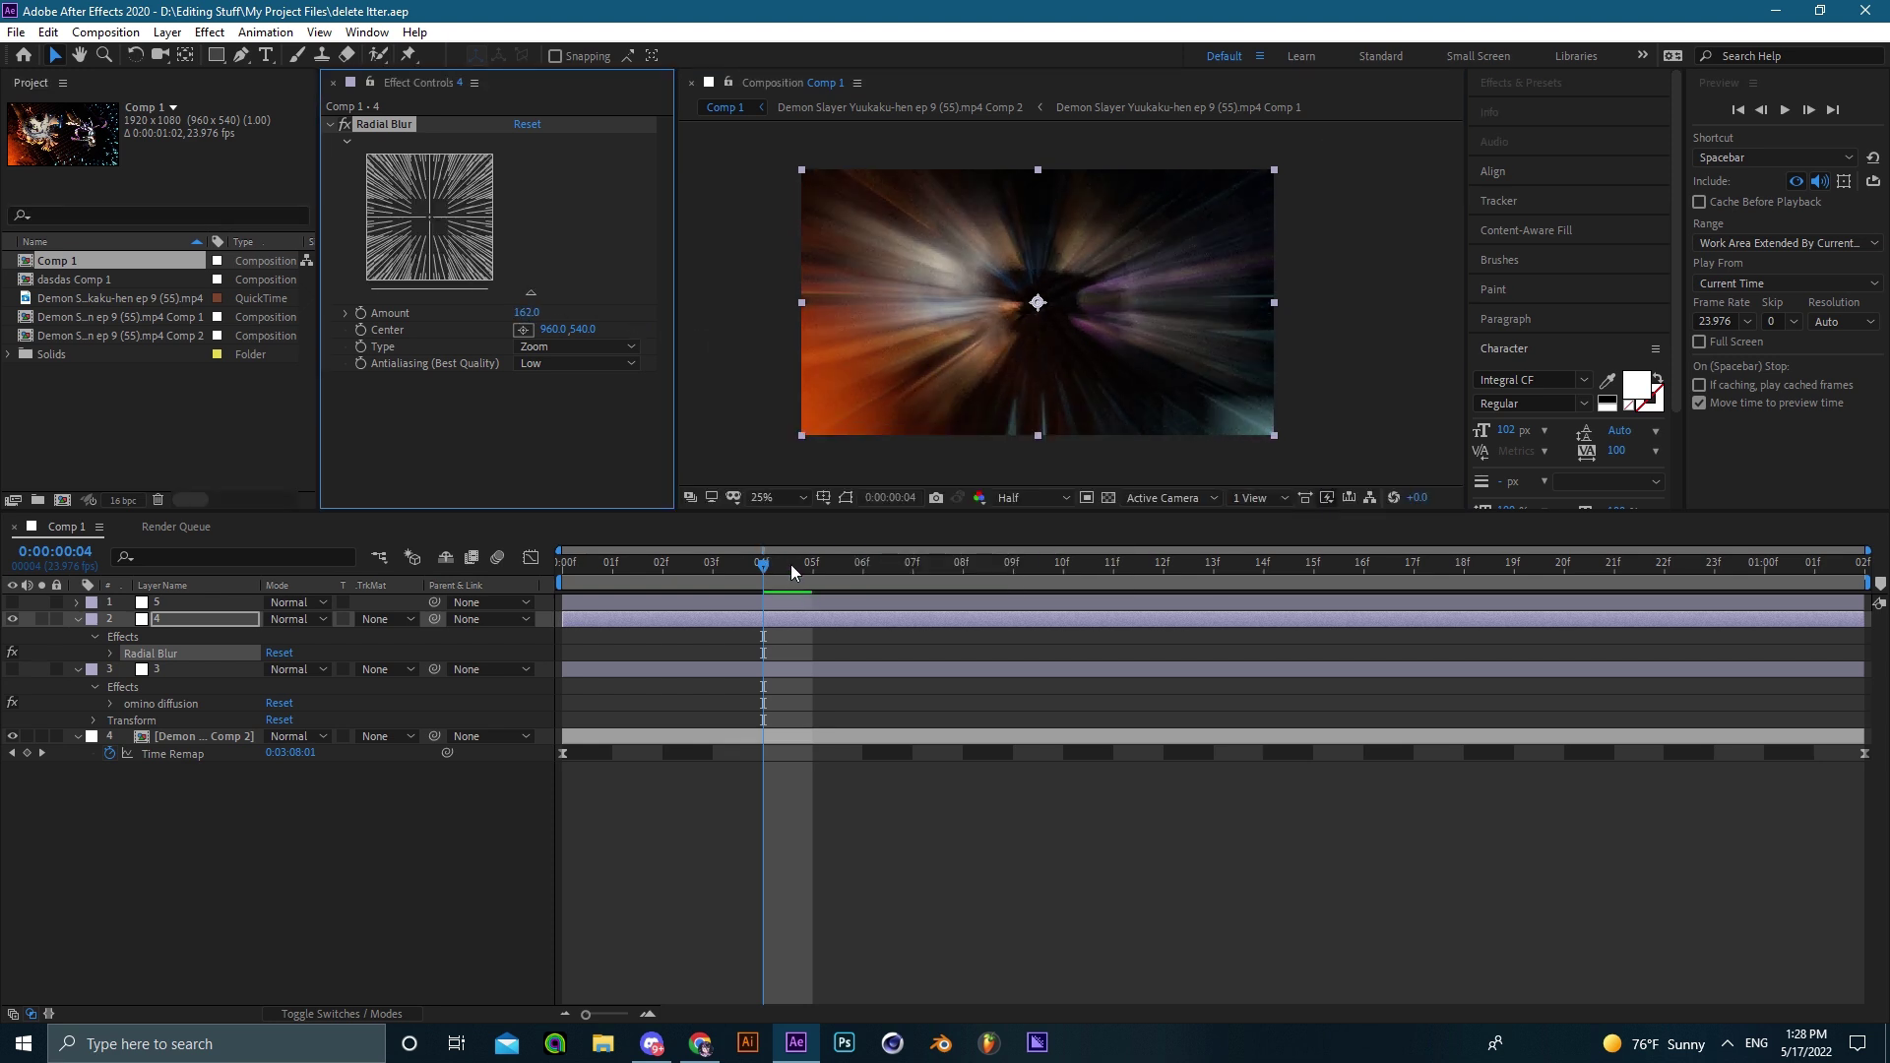
Scrub through the first frames of the zoom blur, stop at frame 2, and deselect the layer.
drag(791, 566, 698, 588)
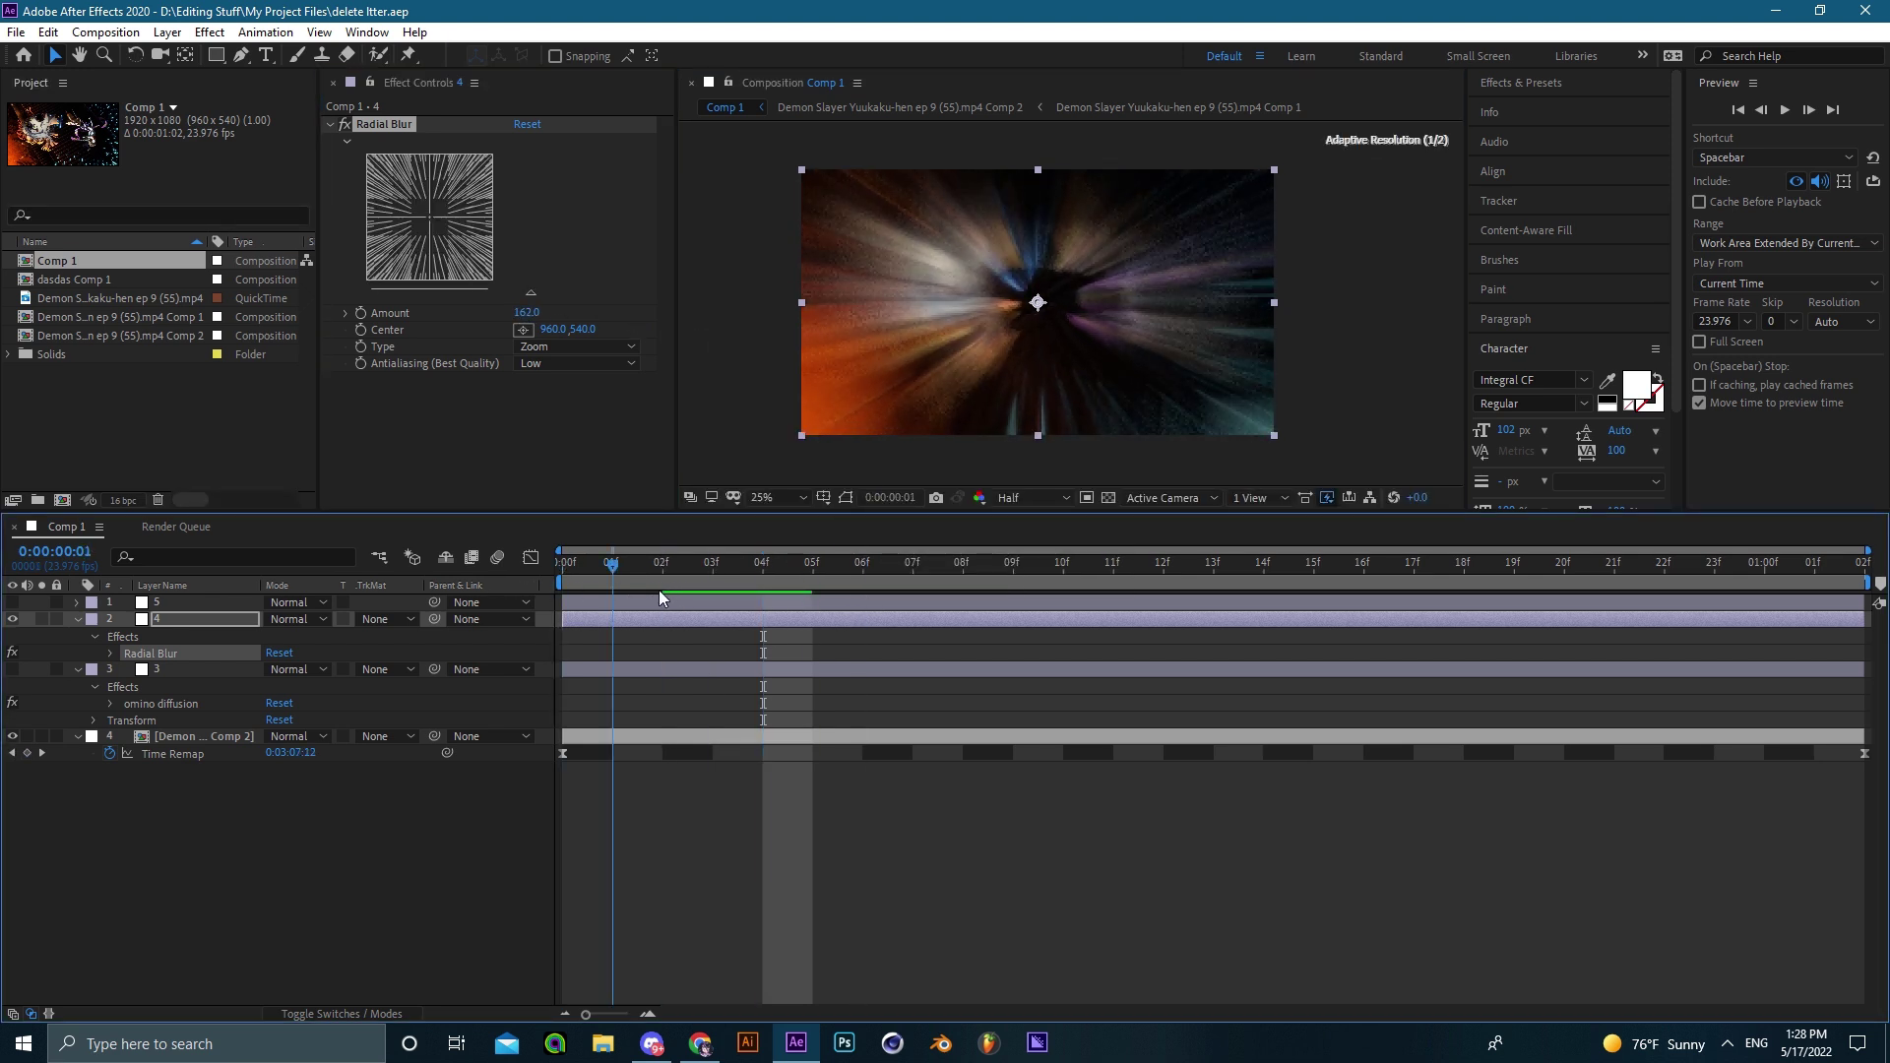
drag(659, 590, 665, 592)
click(726, 632)
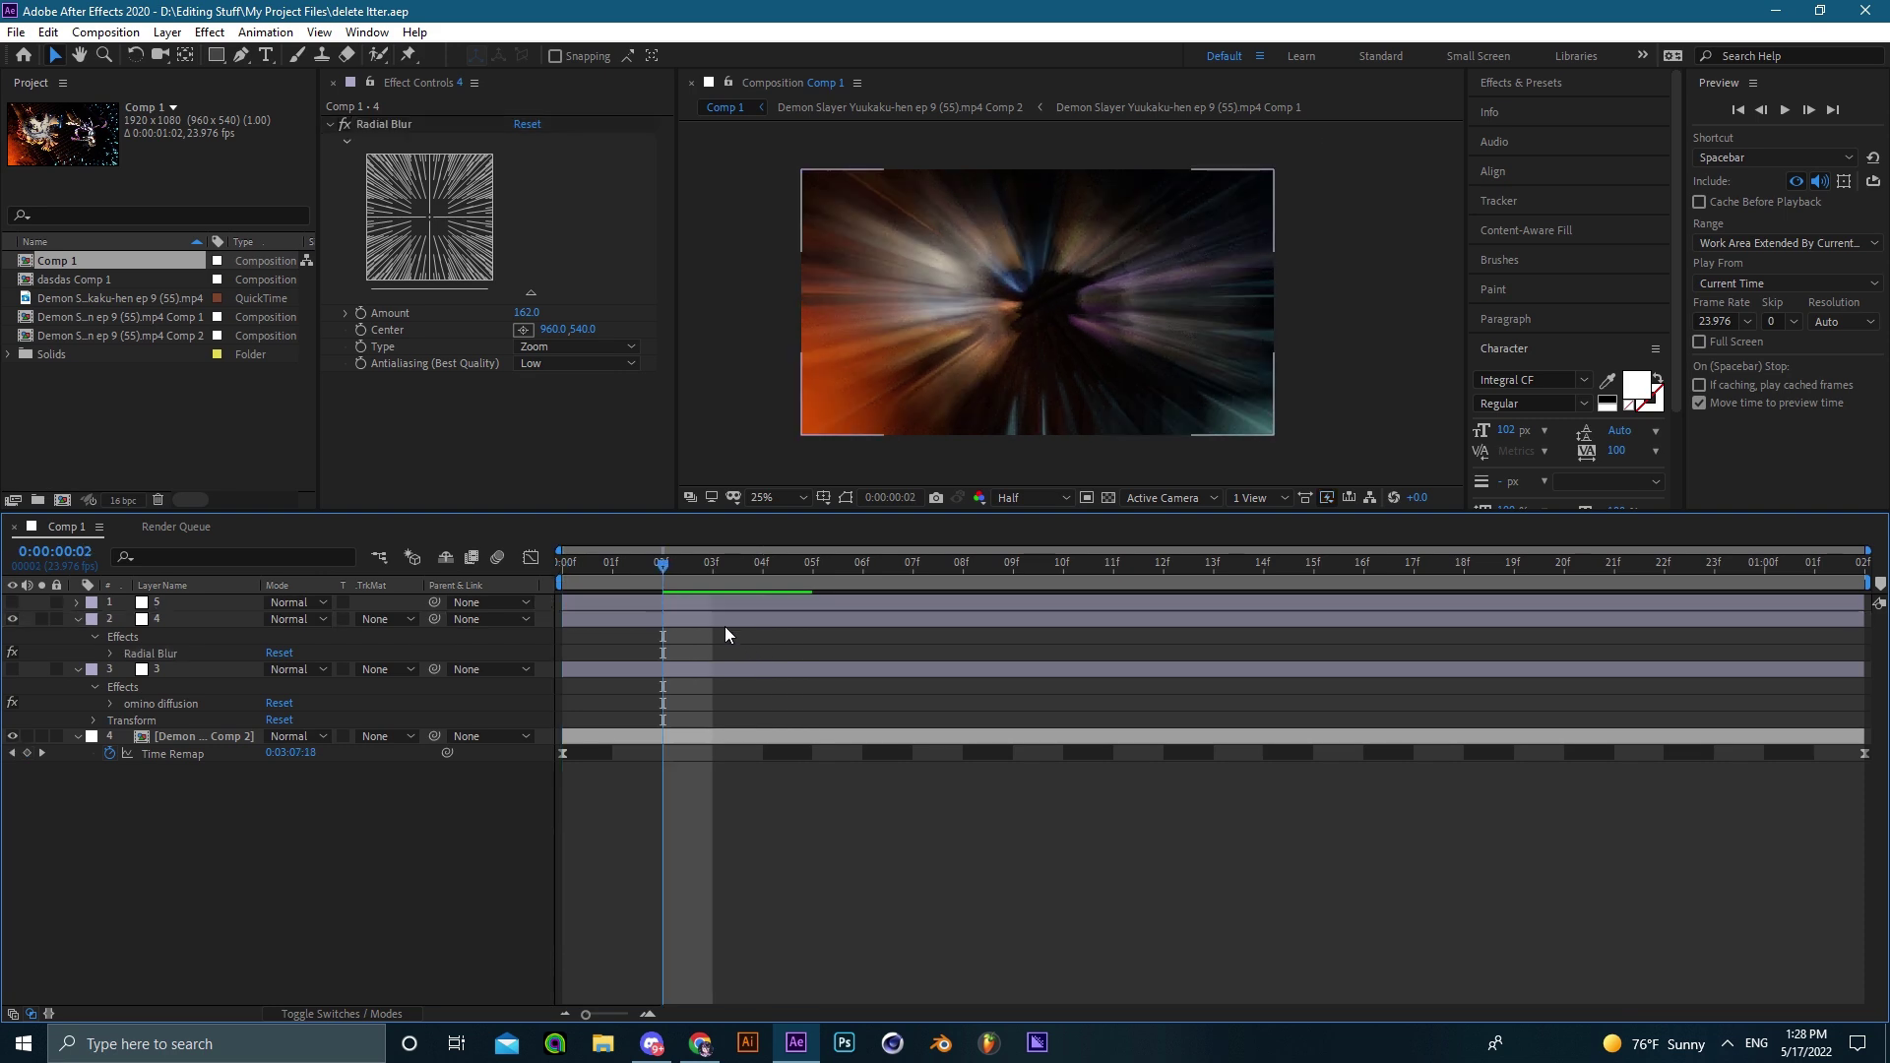
Remove the Radial Blur effect from layer 4 and save the project.
click(774, 500)
click(782, 541)
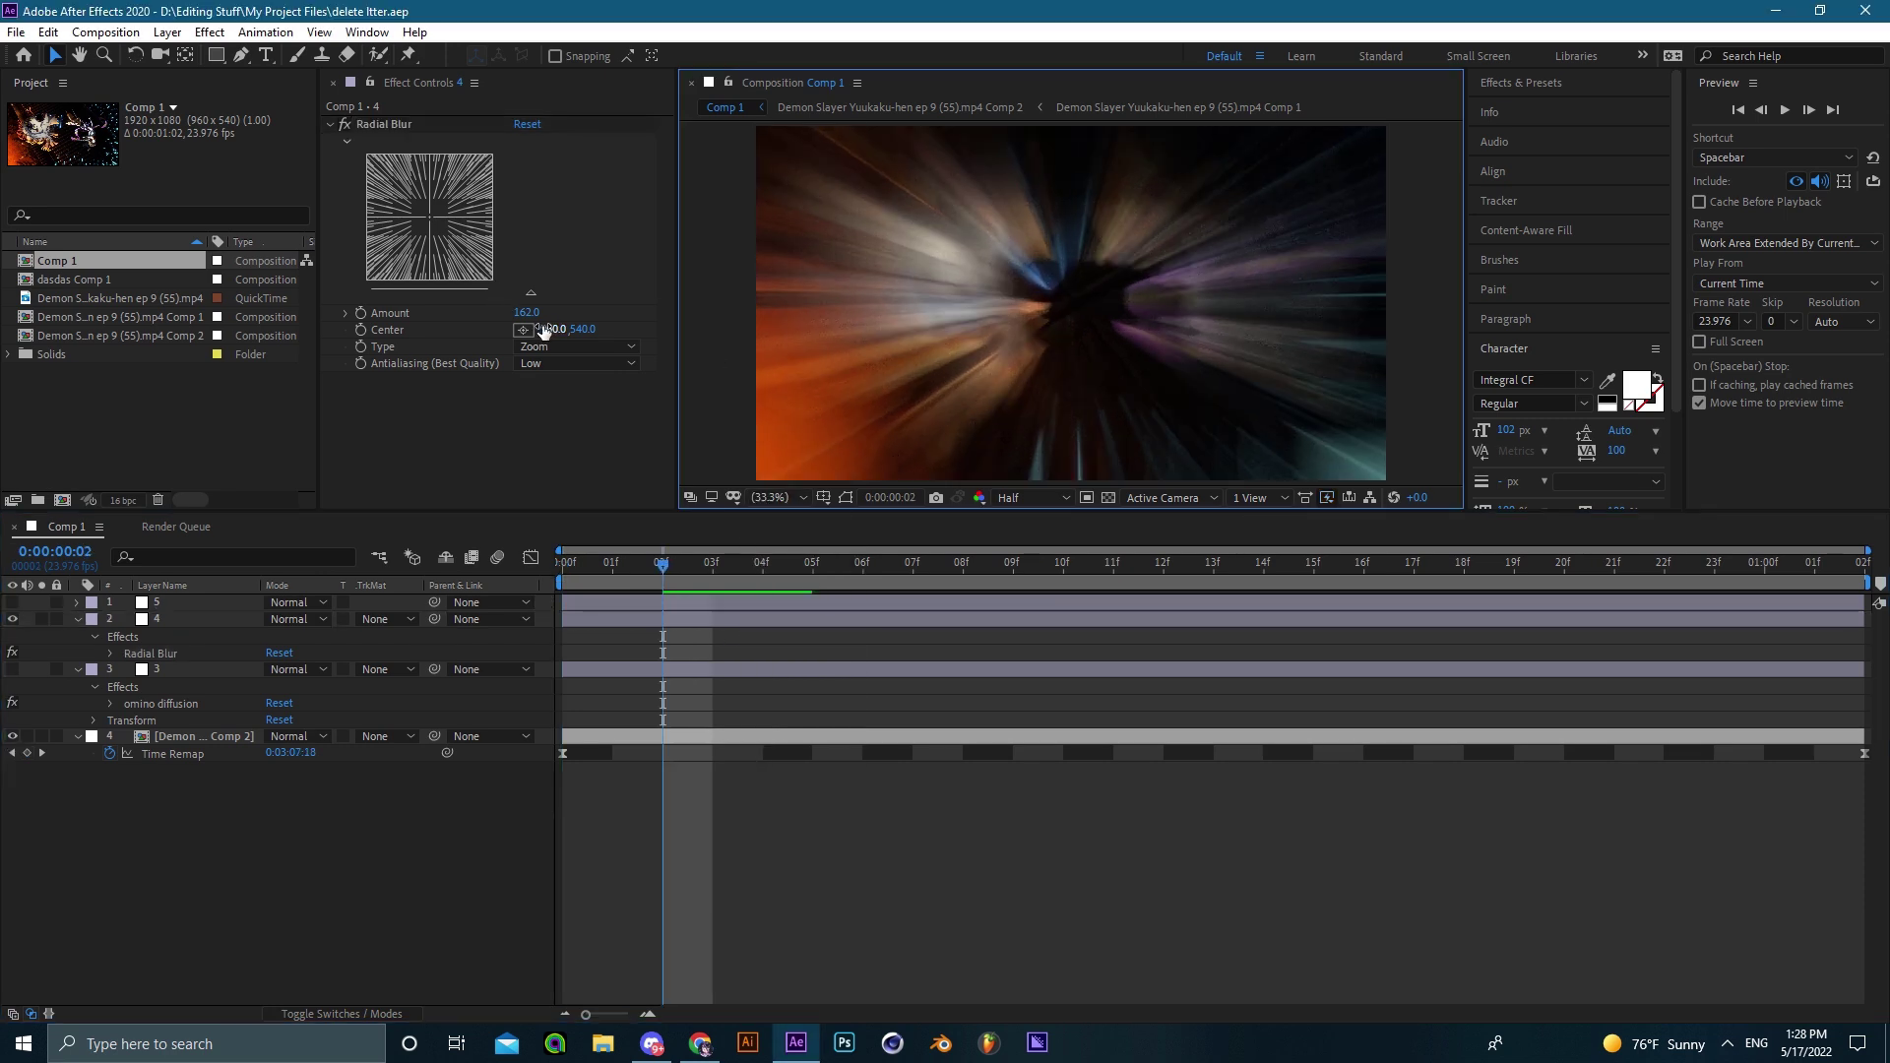
drag(537, 315, 473, 344)
key(Delete)
key(ctrl+s)
Delete adjustment layers 4 and 3, and turn on the visibility of the Minimax layer 5.
click(175, 618)
shift+click(168, 635)
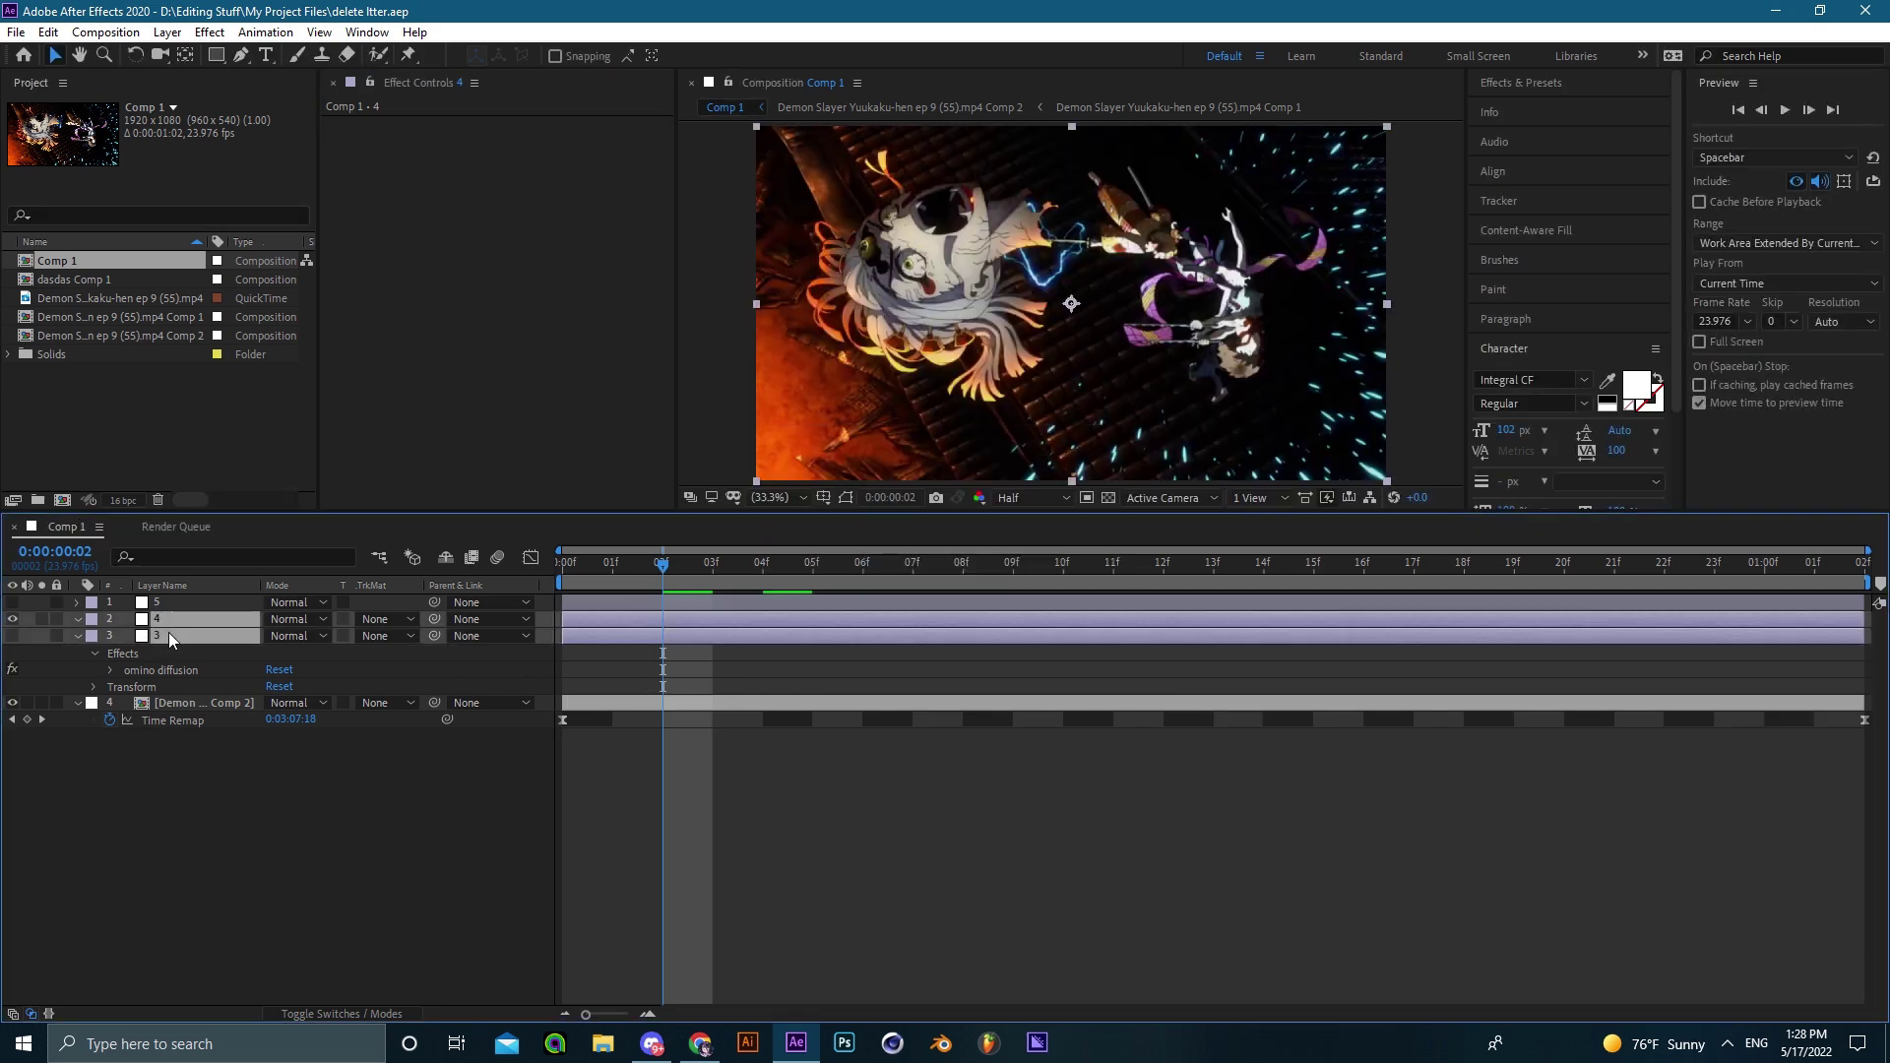
key(Delete)
click(201, 601)
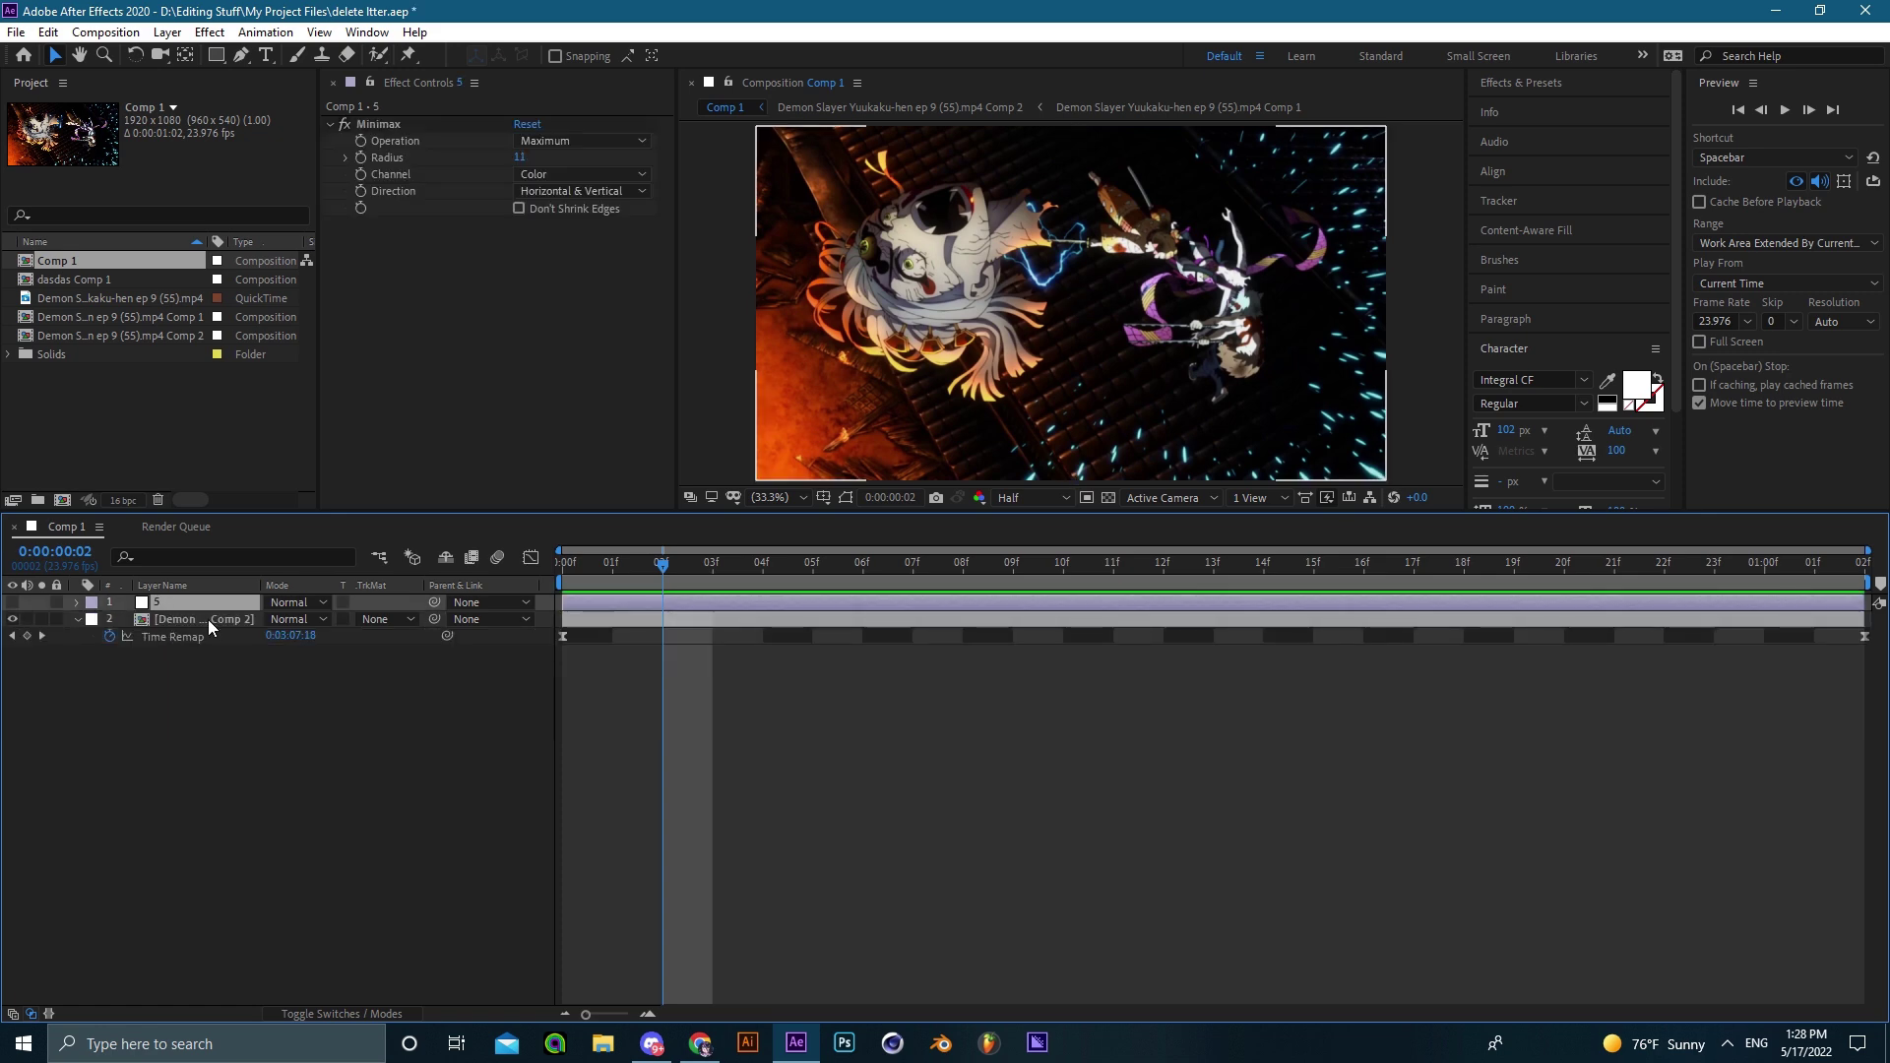
click(12, 602)
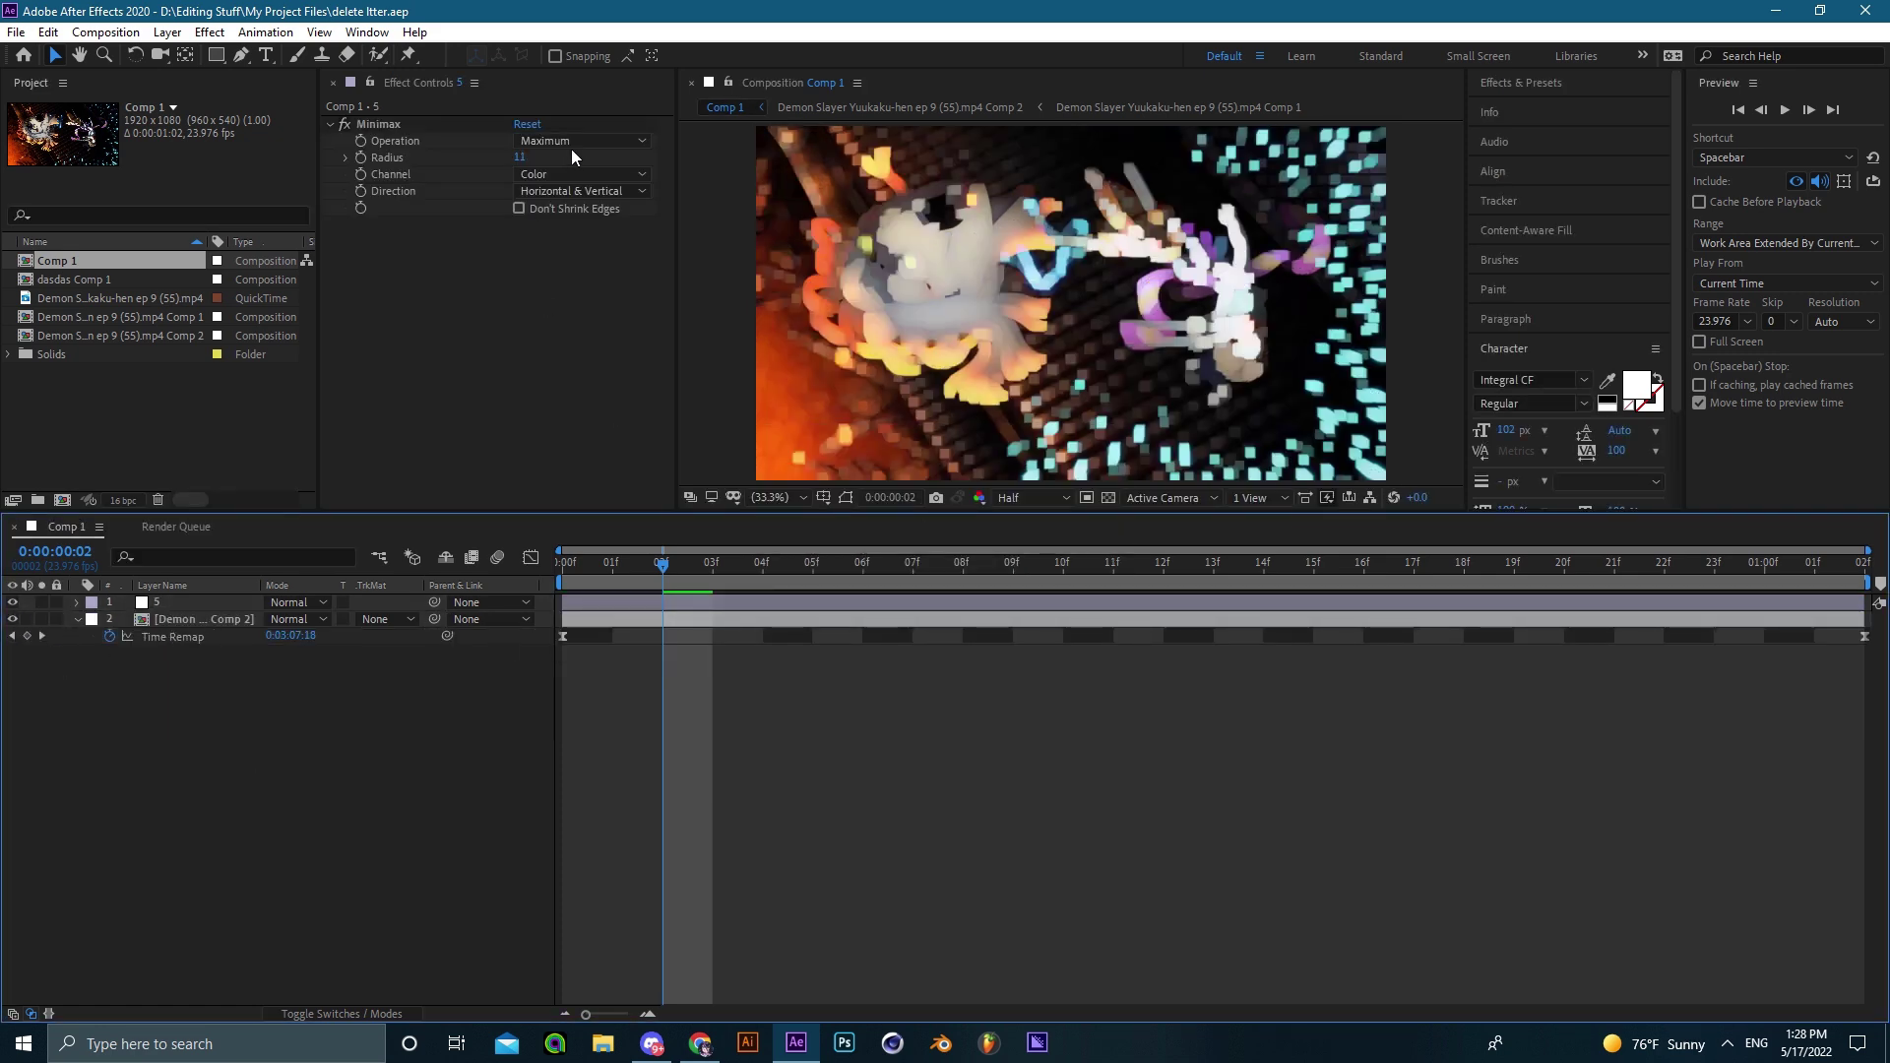
Set layer 5's Minimax Radius to 0 and preview the clip from the first frame with caching before playback.
drag(519, 157, 497, 158)
click(629, 301)
click(678, 690)
drag(685, 571, 563, 561)
click(1725, 202)
key(space)
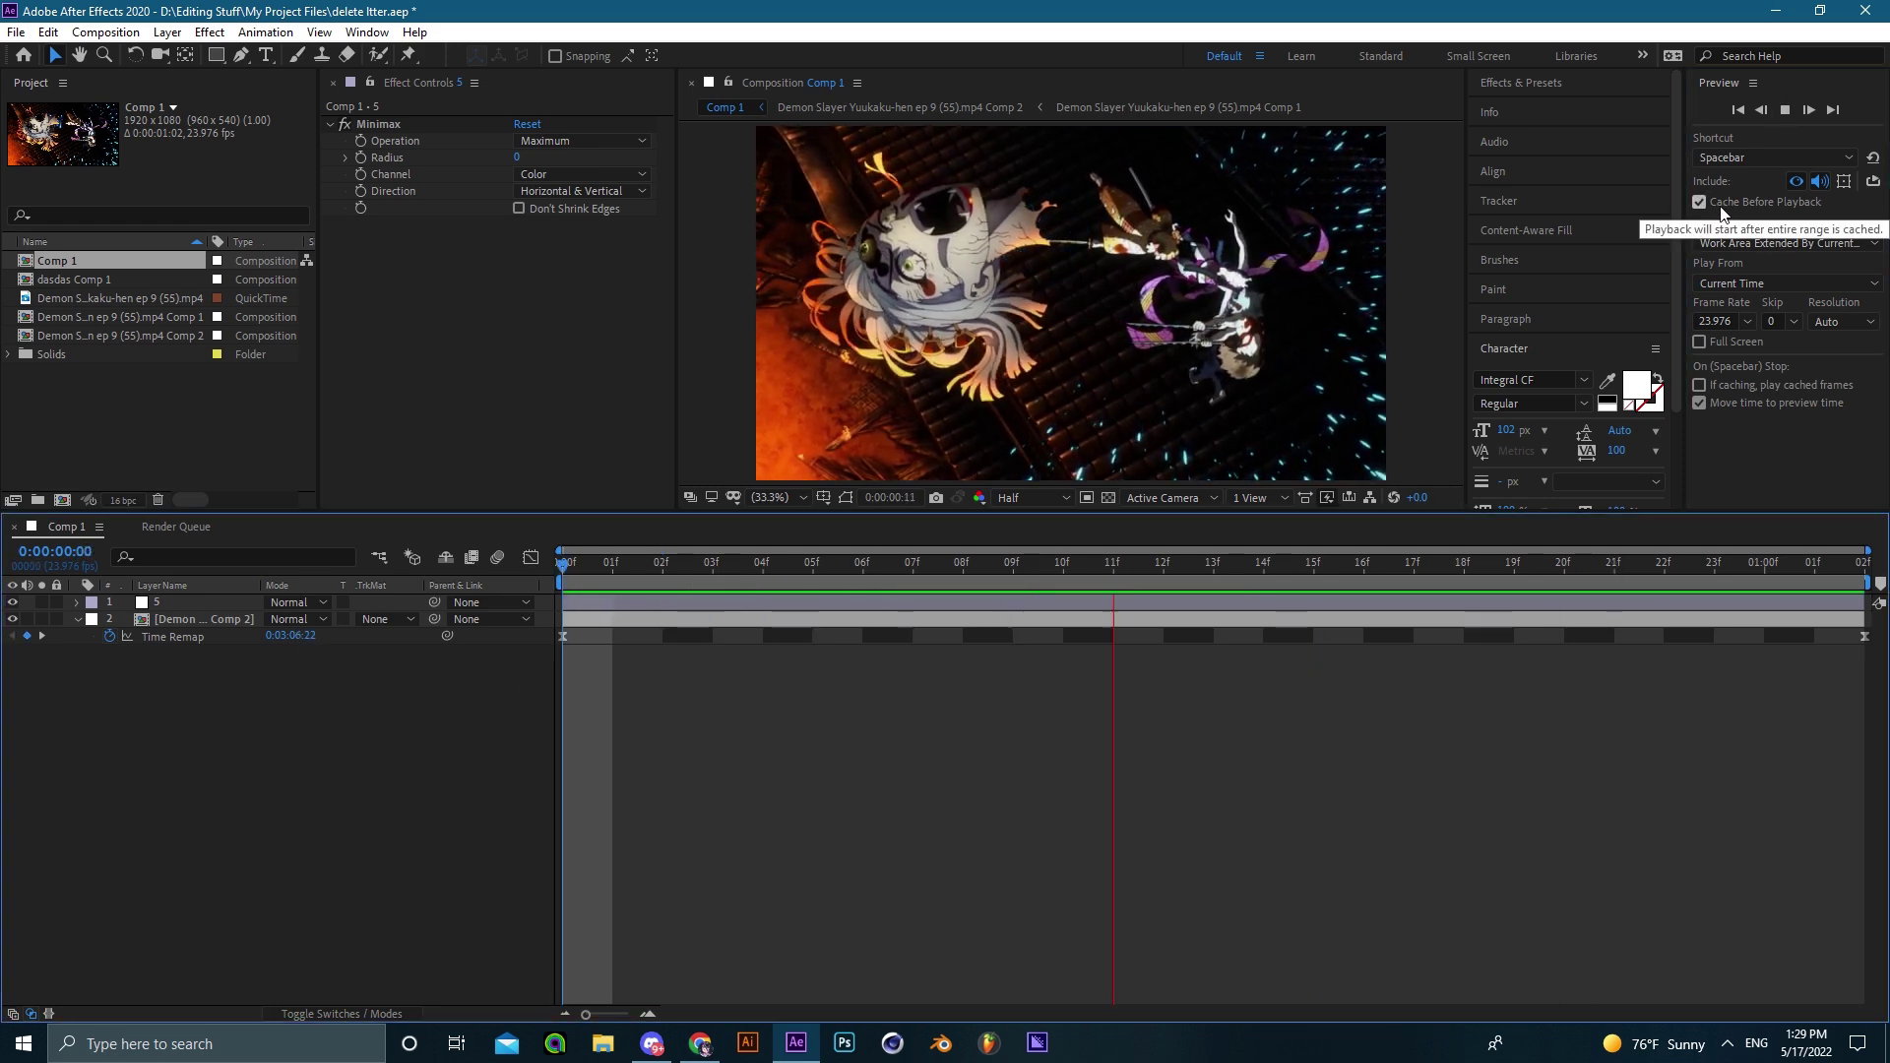
click(1723, 204)
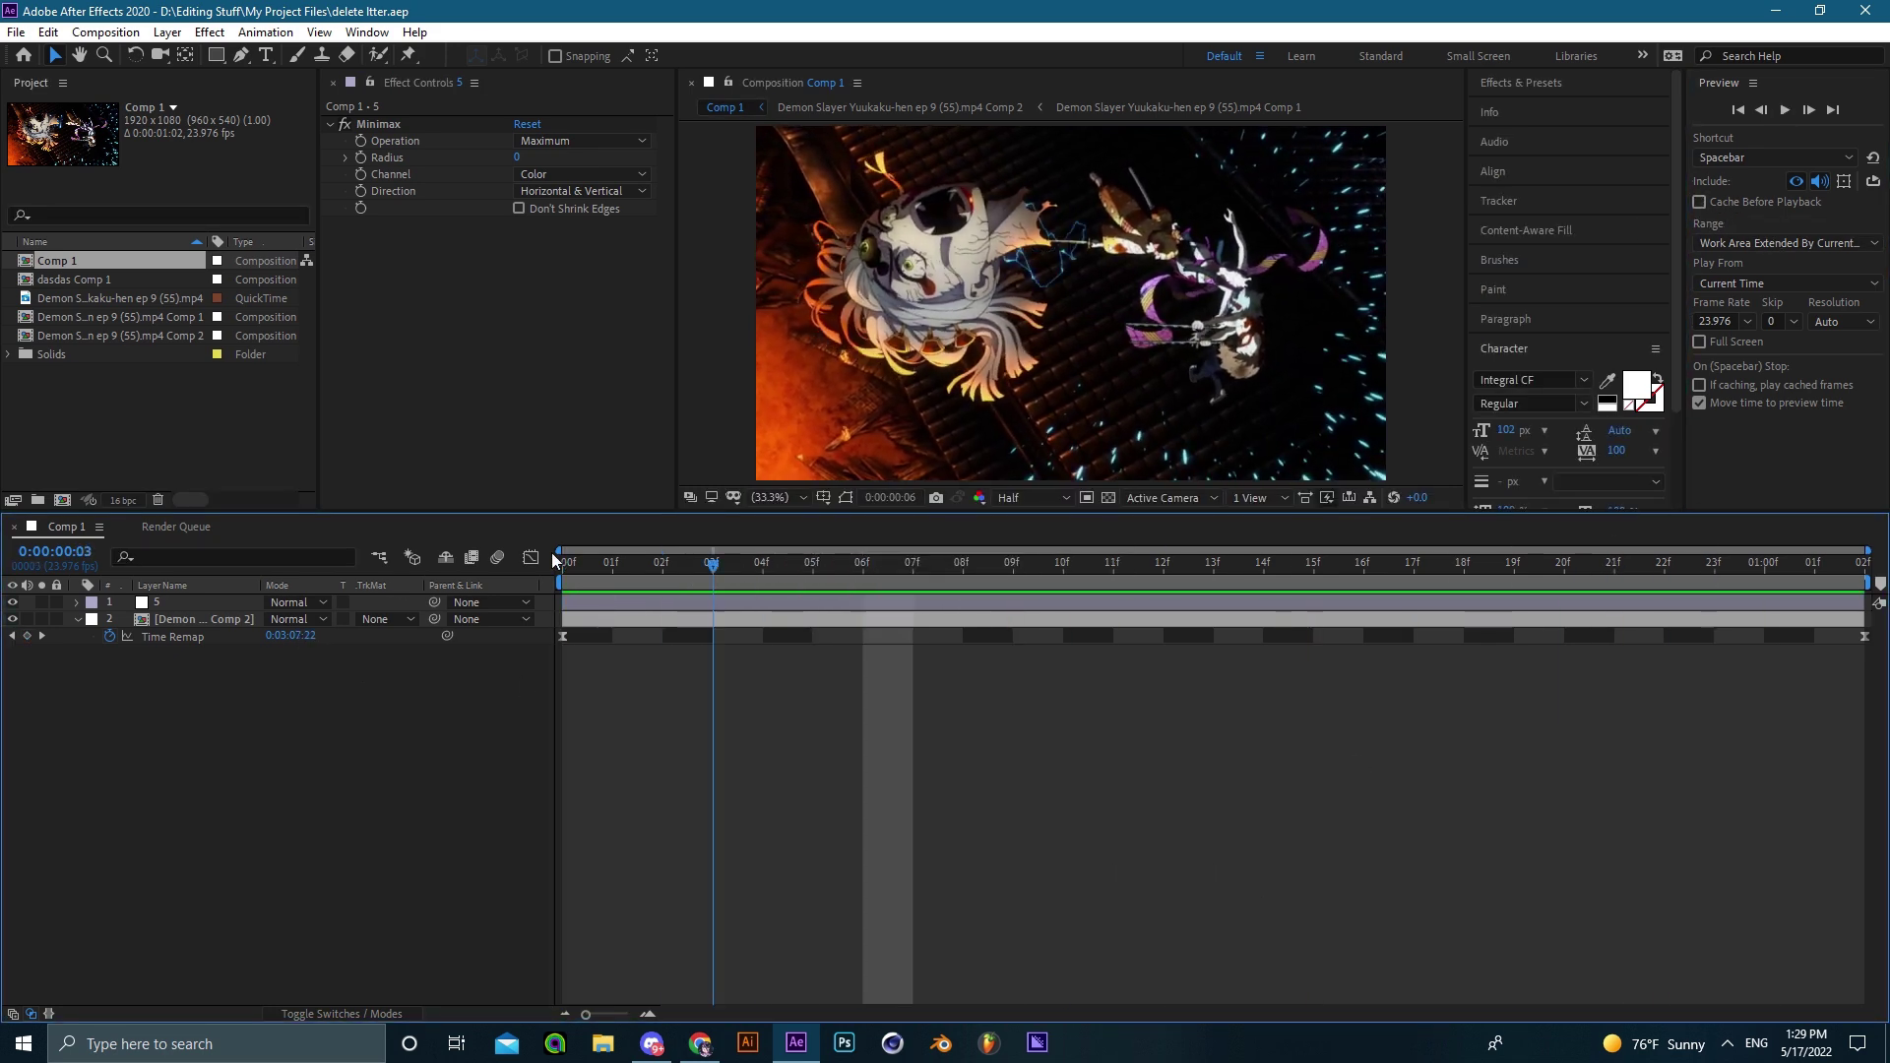
Save the project and raise layer 5's Minimax Radius to 13 at frame 6.
click(660, 635)
key(ctrl+s)
click(651, 601)
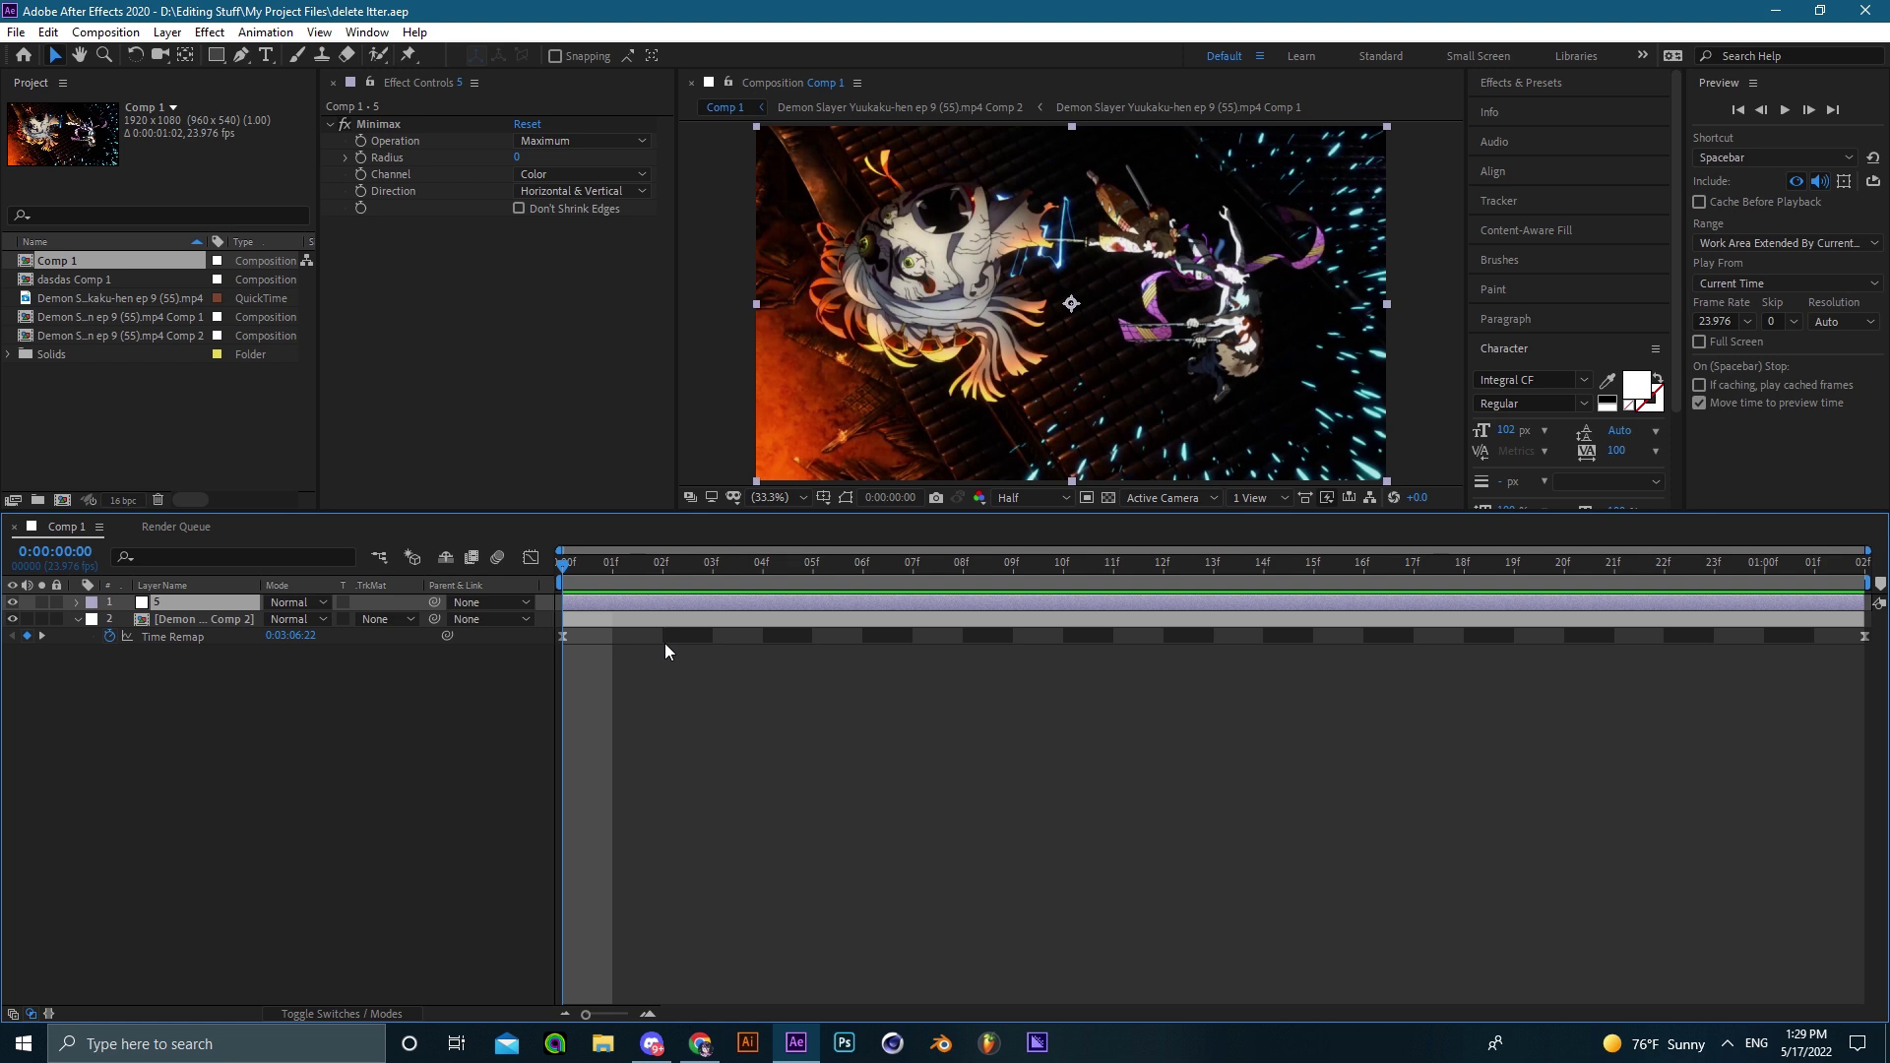
drag(600, 566, 864, 591)
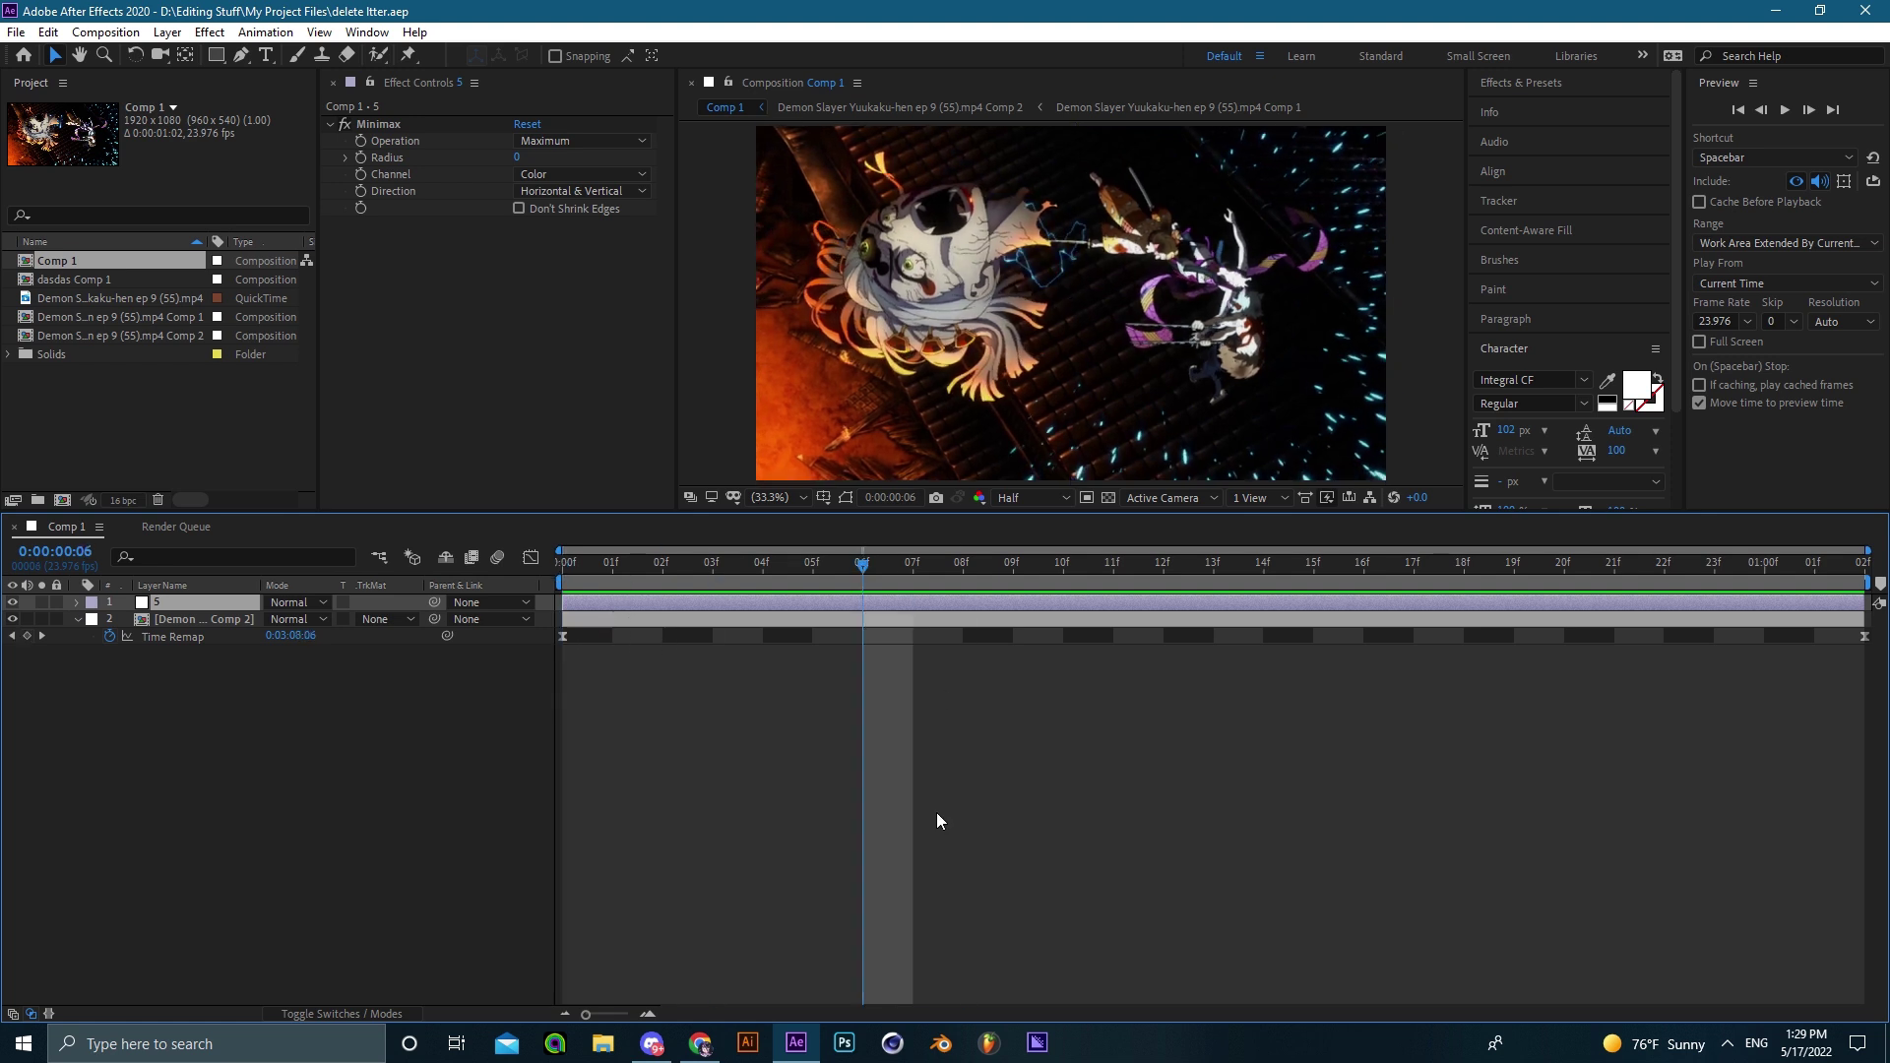
drag(515, 158, 524, 278)
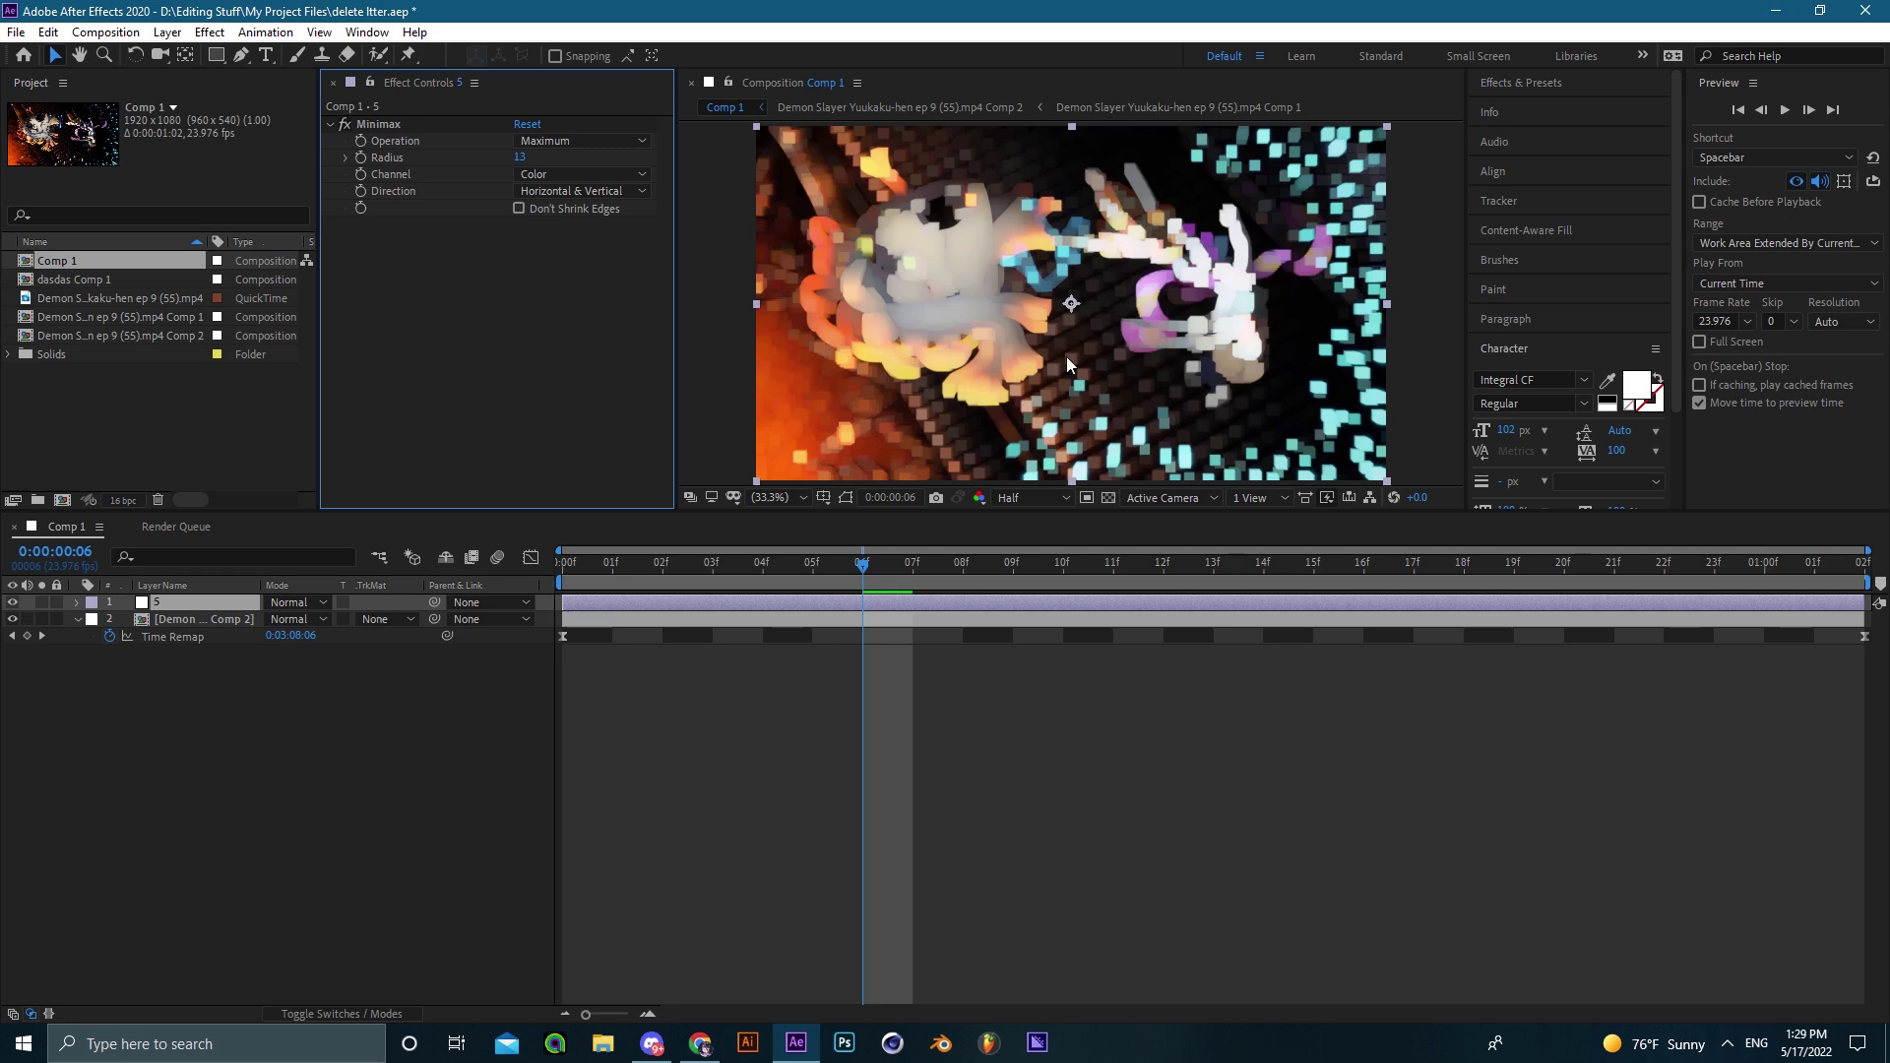
Examine the blocky Minimax highlights and the figures up close in the composition view.
drag(1066, 356, 1116, 364)
scroll(1043, 375, up, 2)
scroll(1054, 349, down, 1)
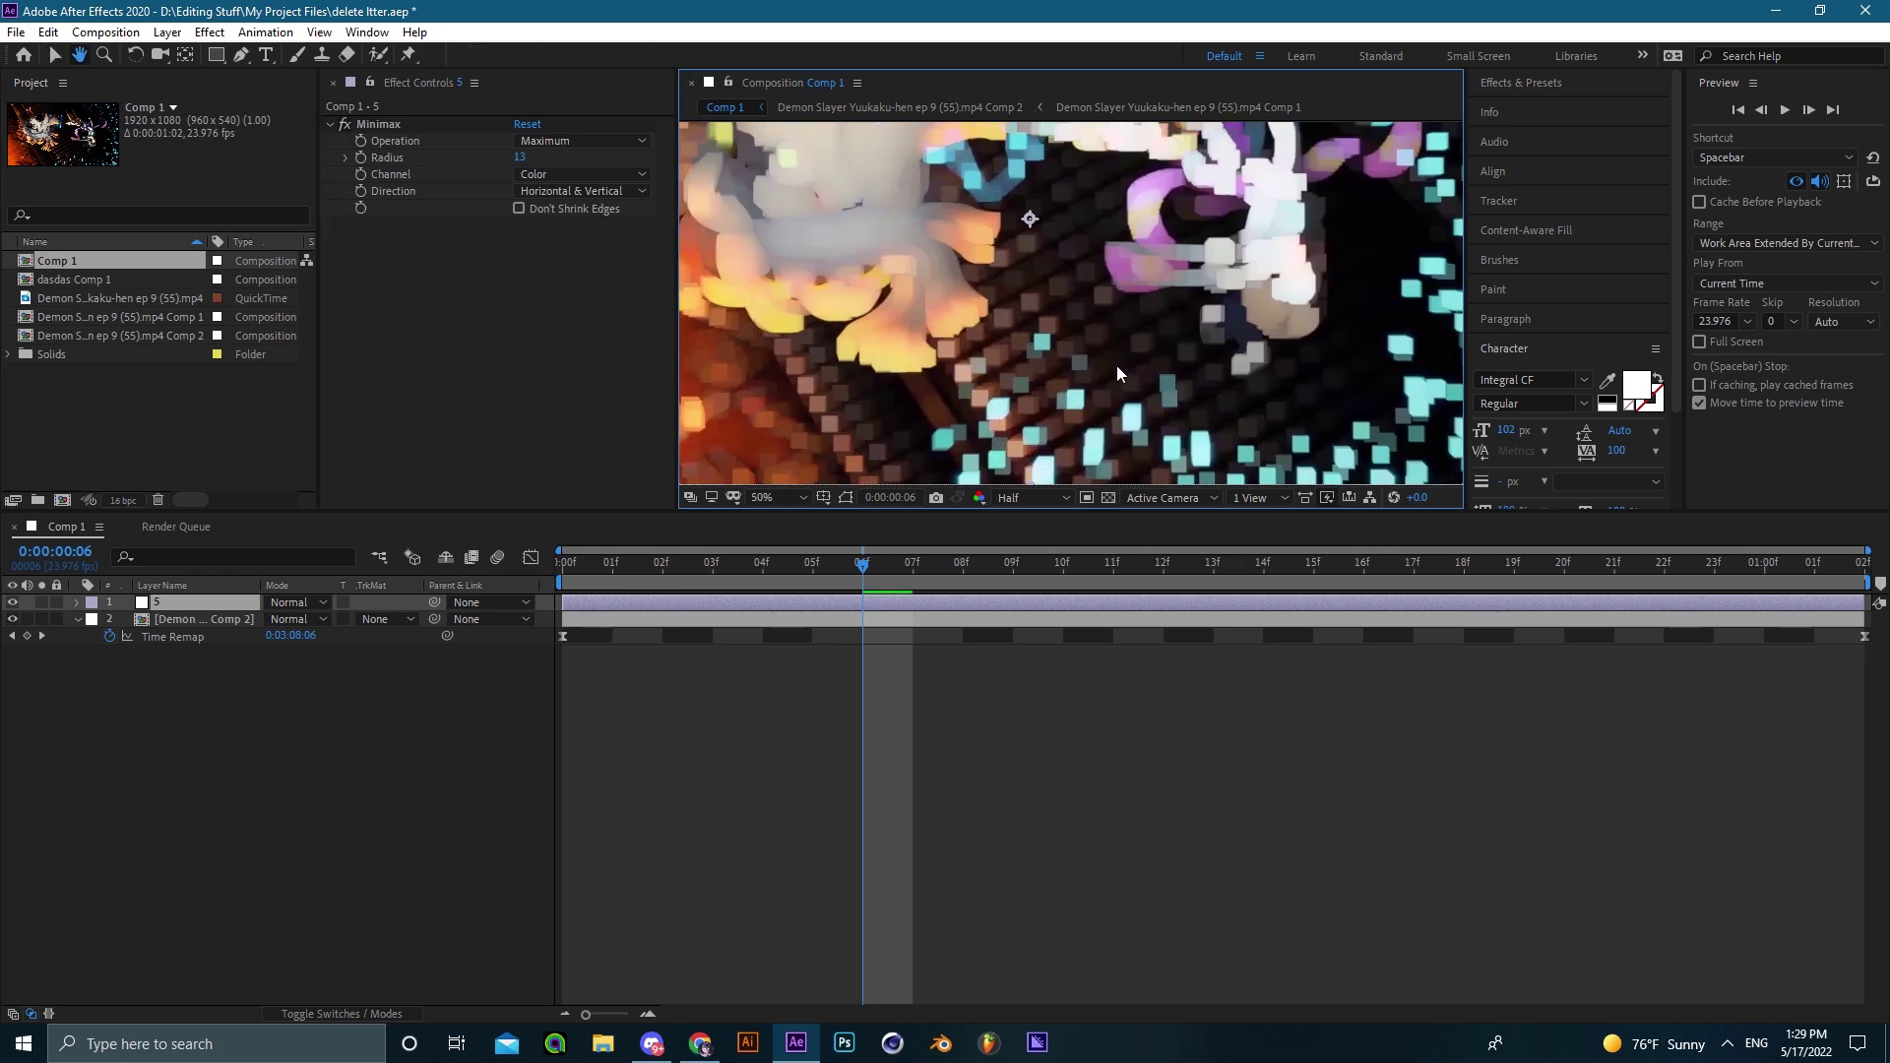
scroll(1117, 367, down, 2)
drag(1220, 295, 1020, 251)
scroll(1036, 325, up, 2)
mouse_move(1100, 351)
mouse_down()
mouse_move(997, 379)
mouse_move(1079, 368)
mouse_up()
scroll(1062, 335, down, 2)
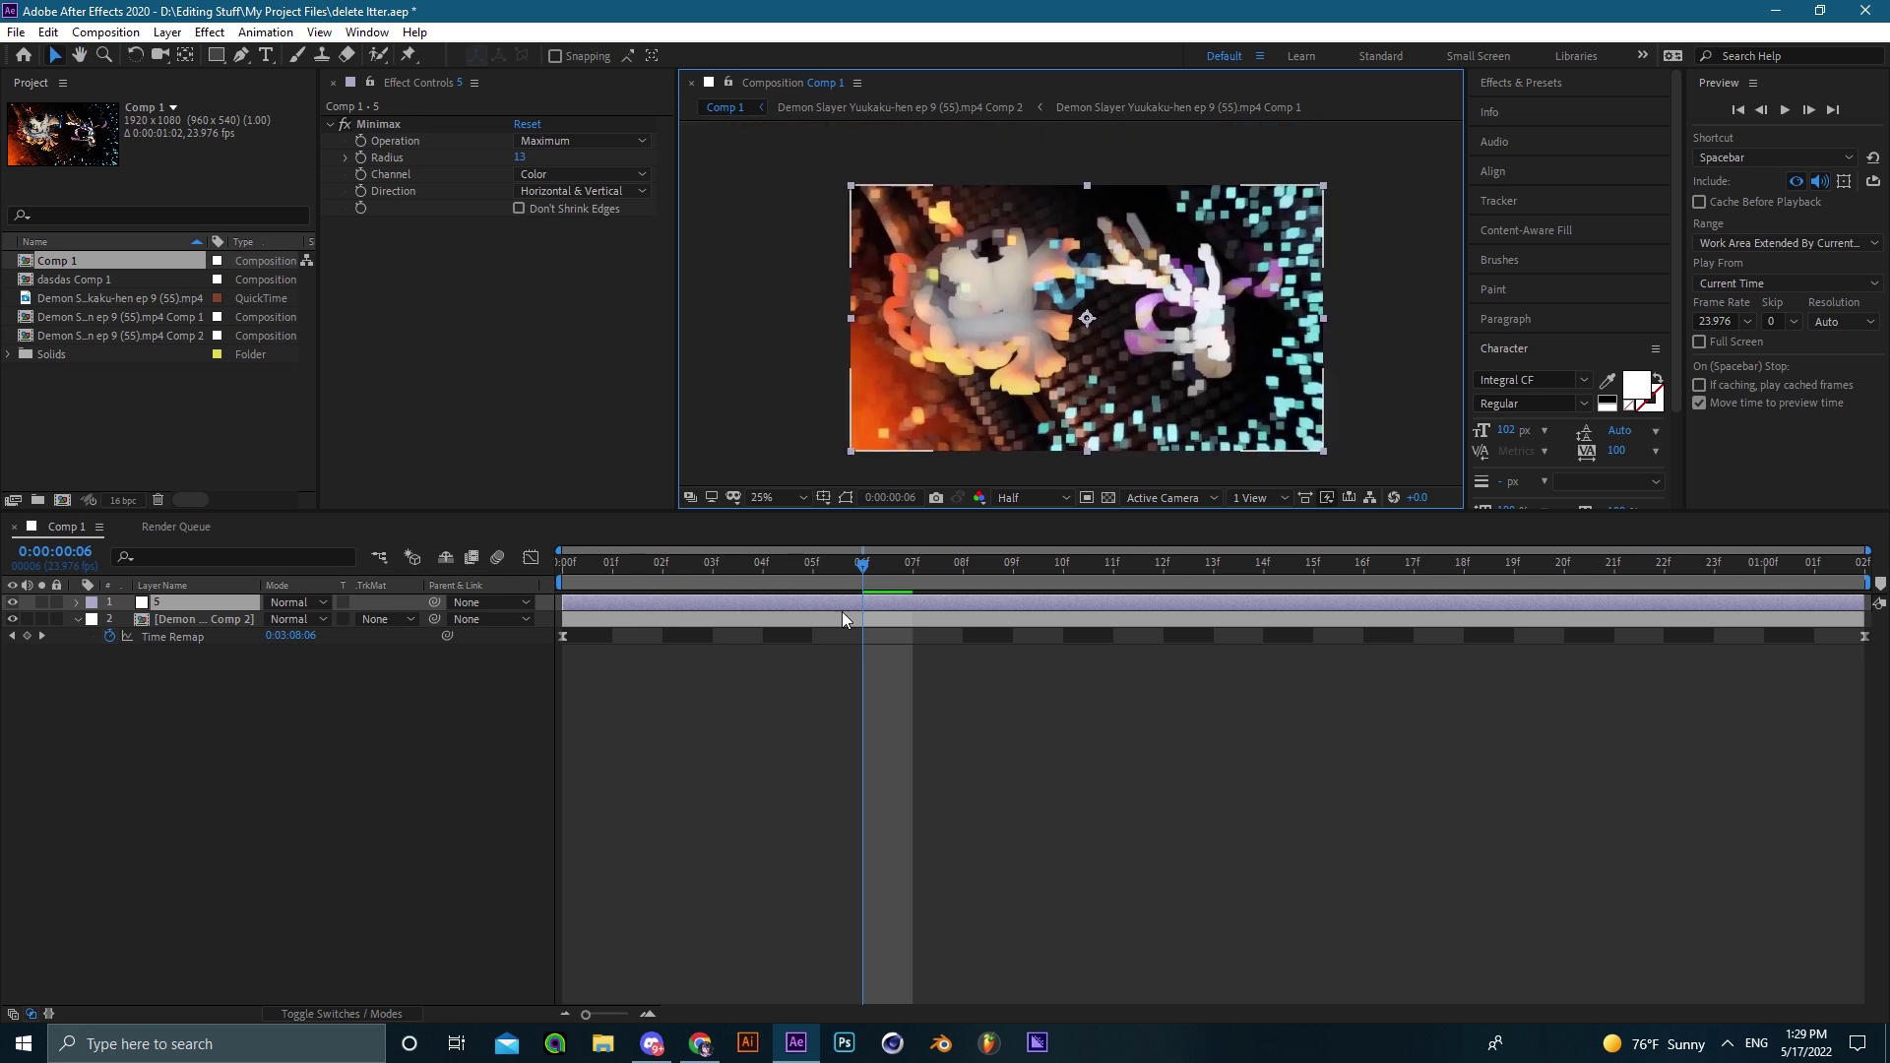
Add an adjustment layer with BCC Lens Blur OBS at Gamma 1000, and hide layer 5 to compare it with Minimax.
key(ctrl+alt+y)
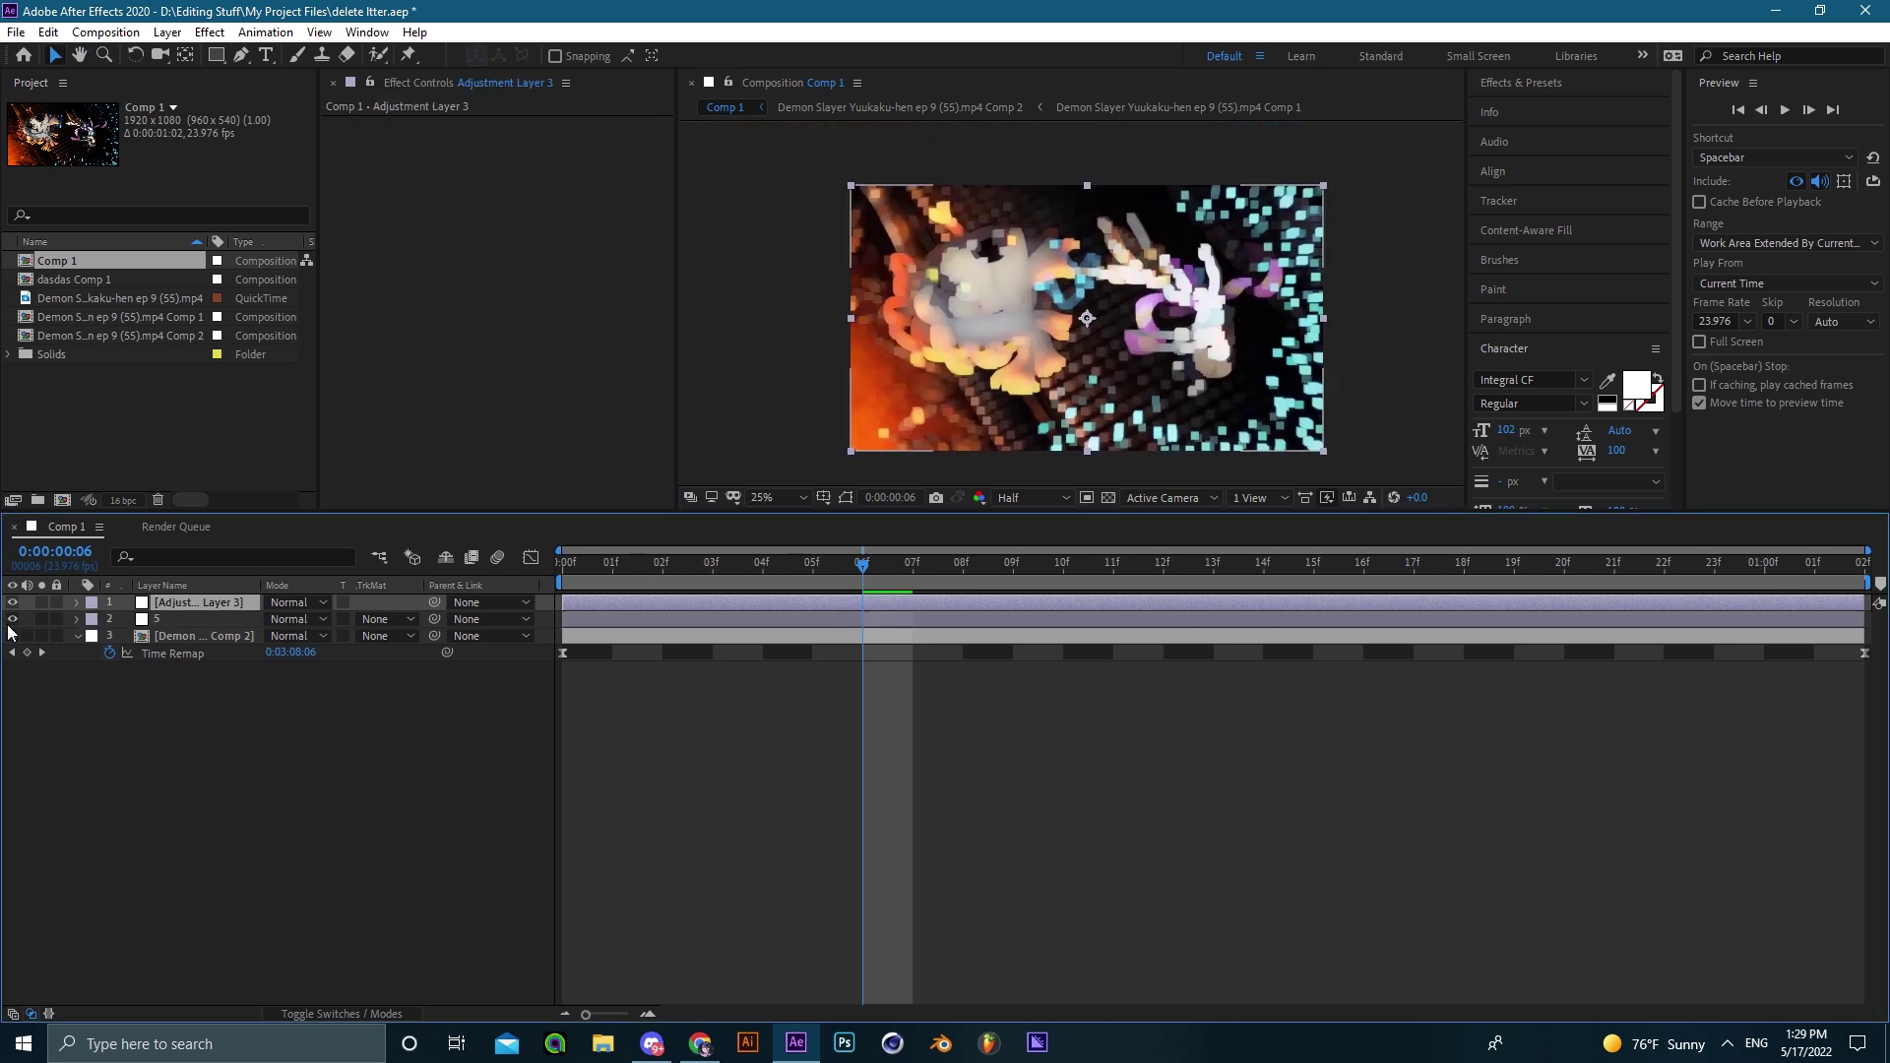
key(ctrl+space)
text(bcc lens)
key(Return)
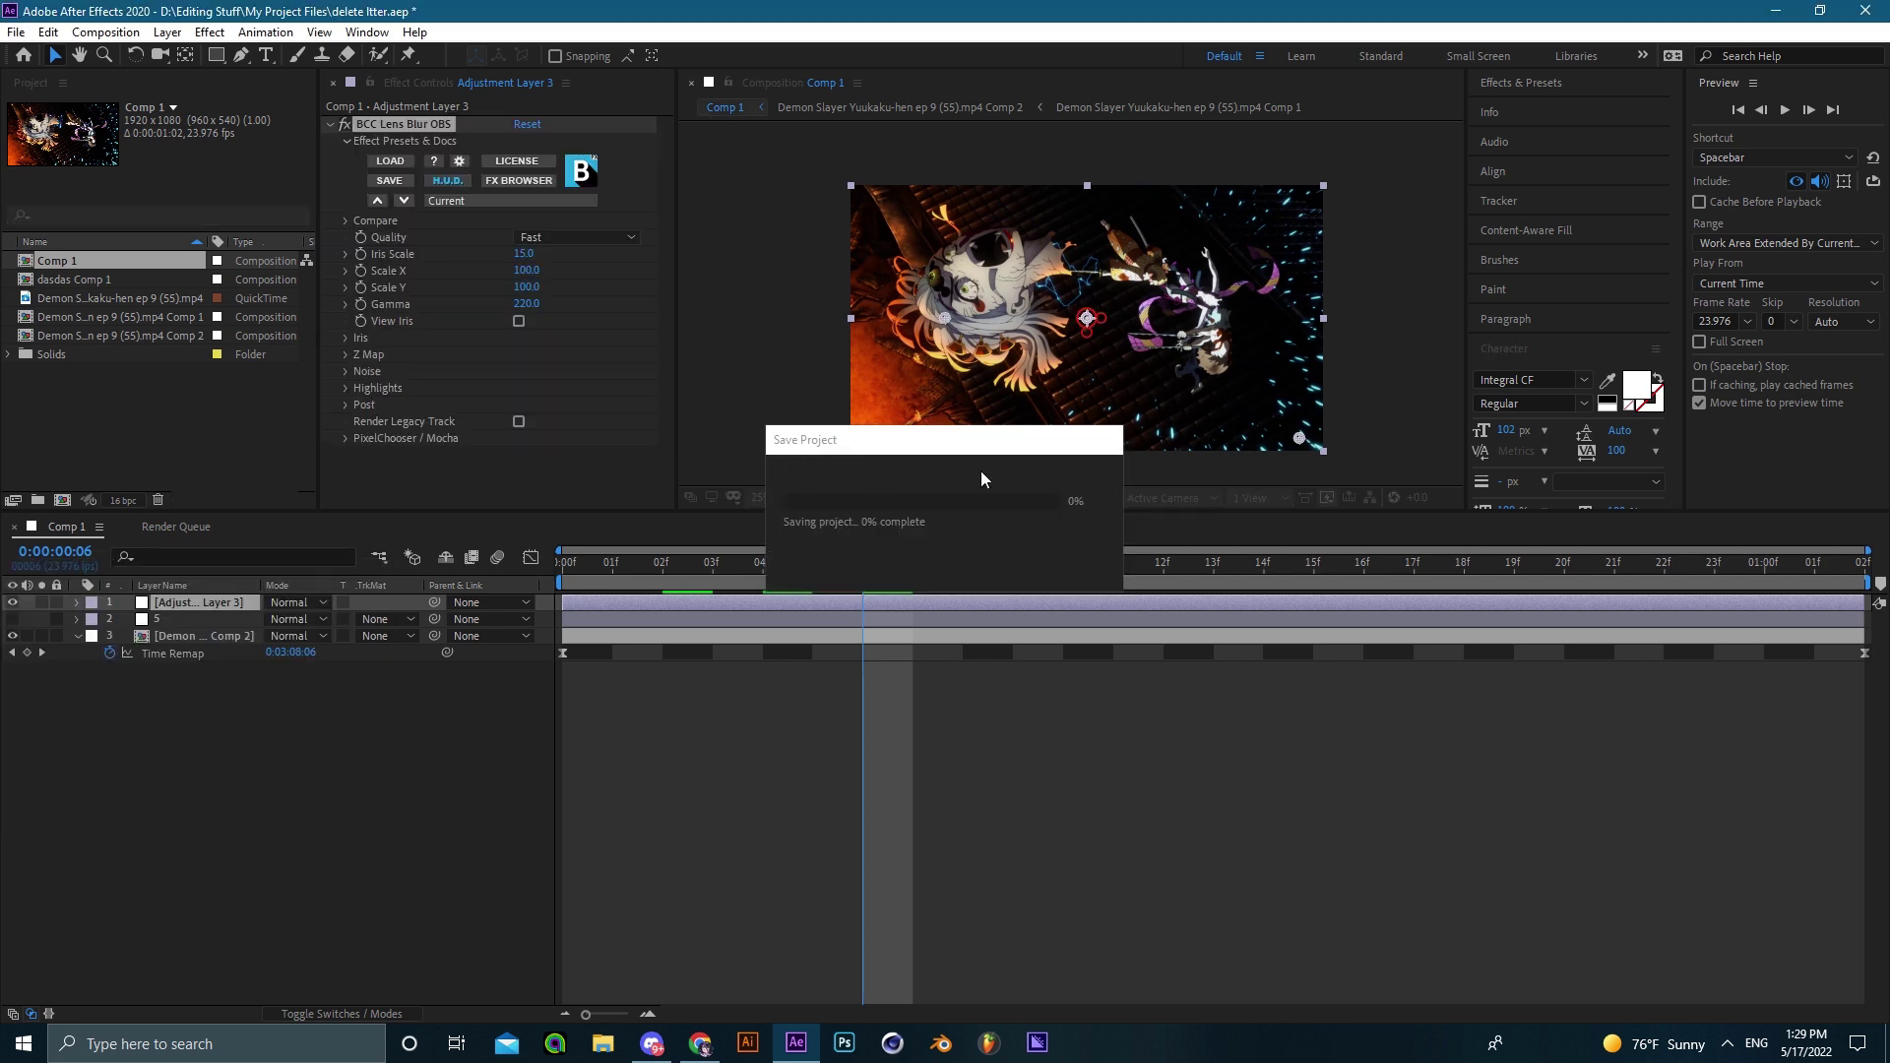
click(984, 789)
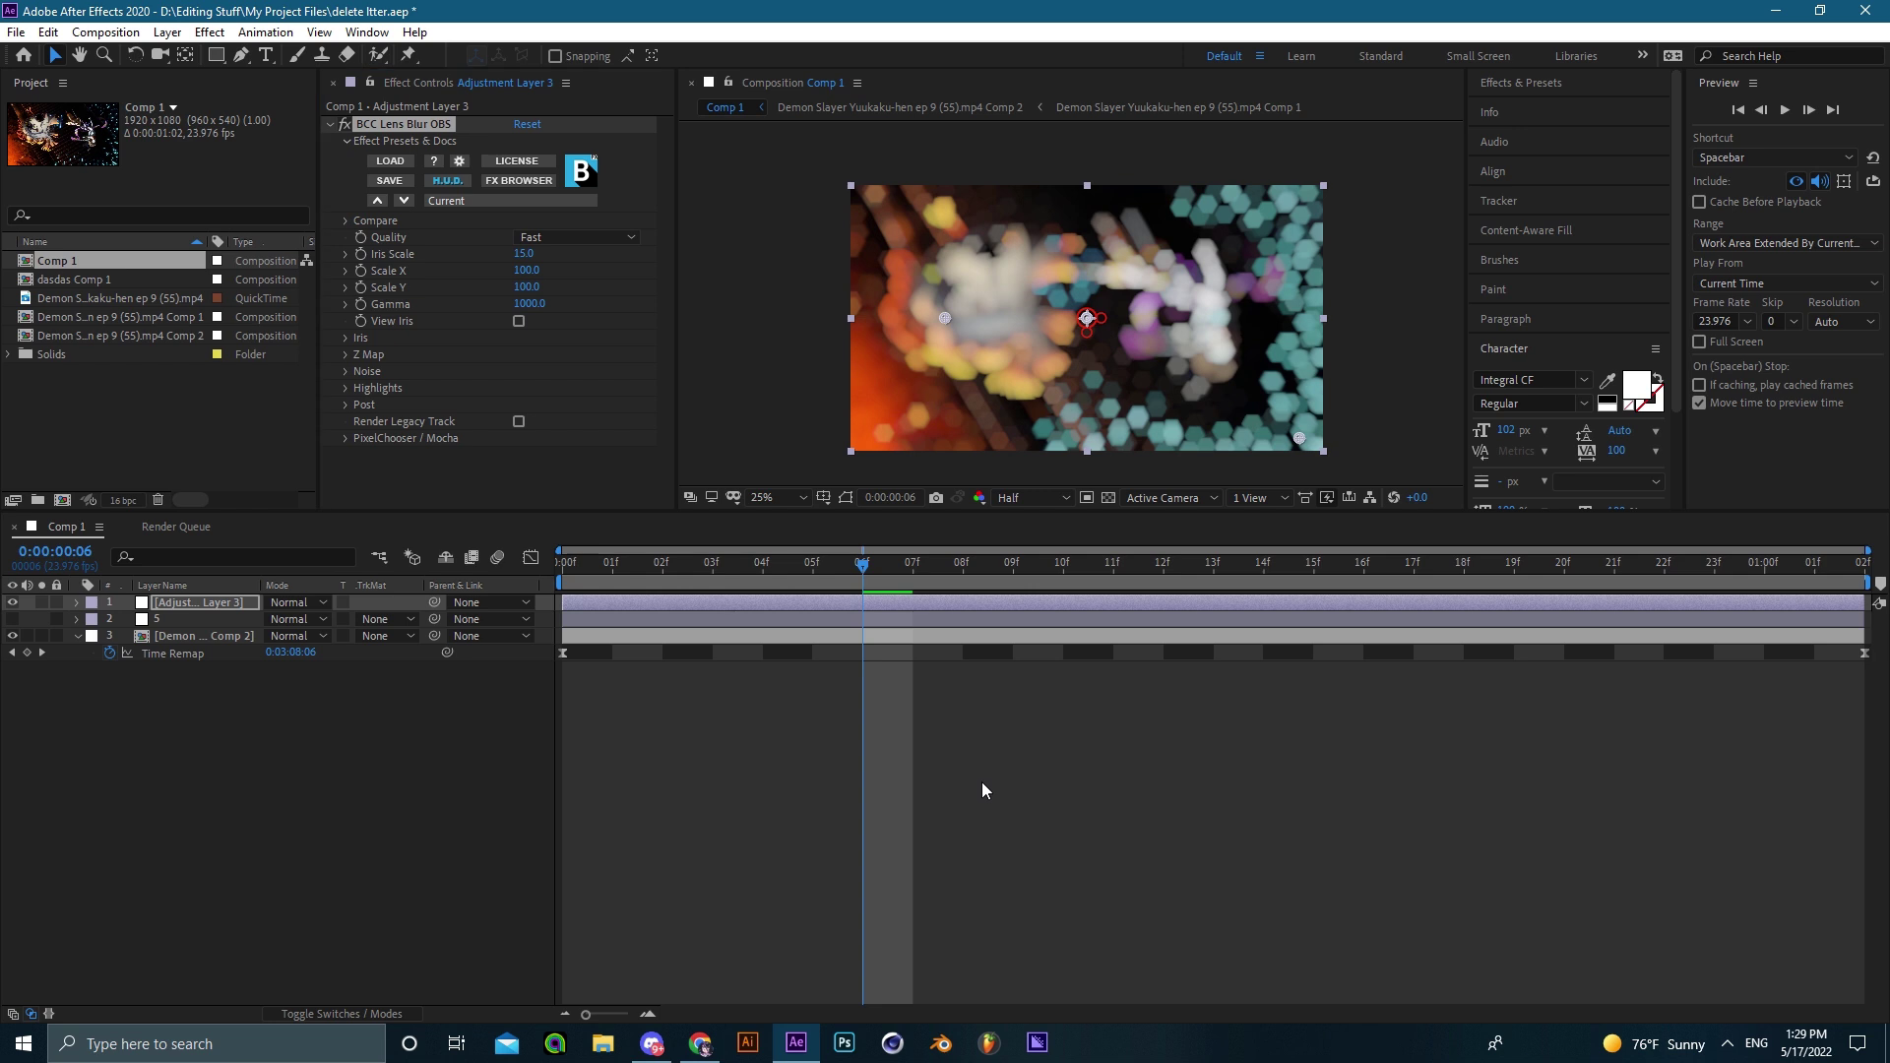
Examine the shape of the lens blur's bokeh highlights up close.
scroll(985, 246, up, 2)
mouse_move(984, 246)
mouse_down()
mouse_move(1150, 415)
mouse_move(987, 284)
mouse_move(995, 254)
mouse_up()
key(v)
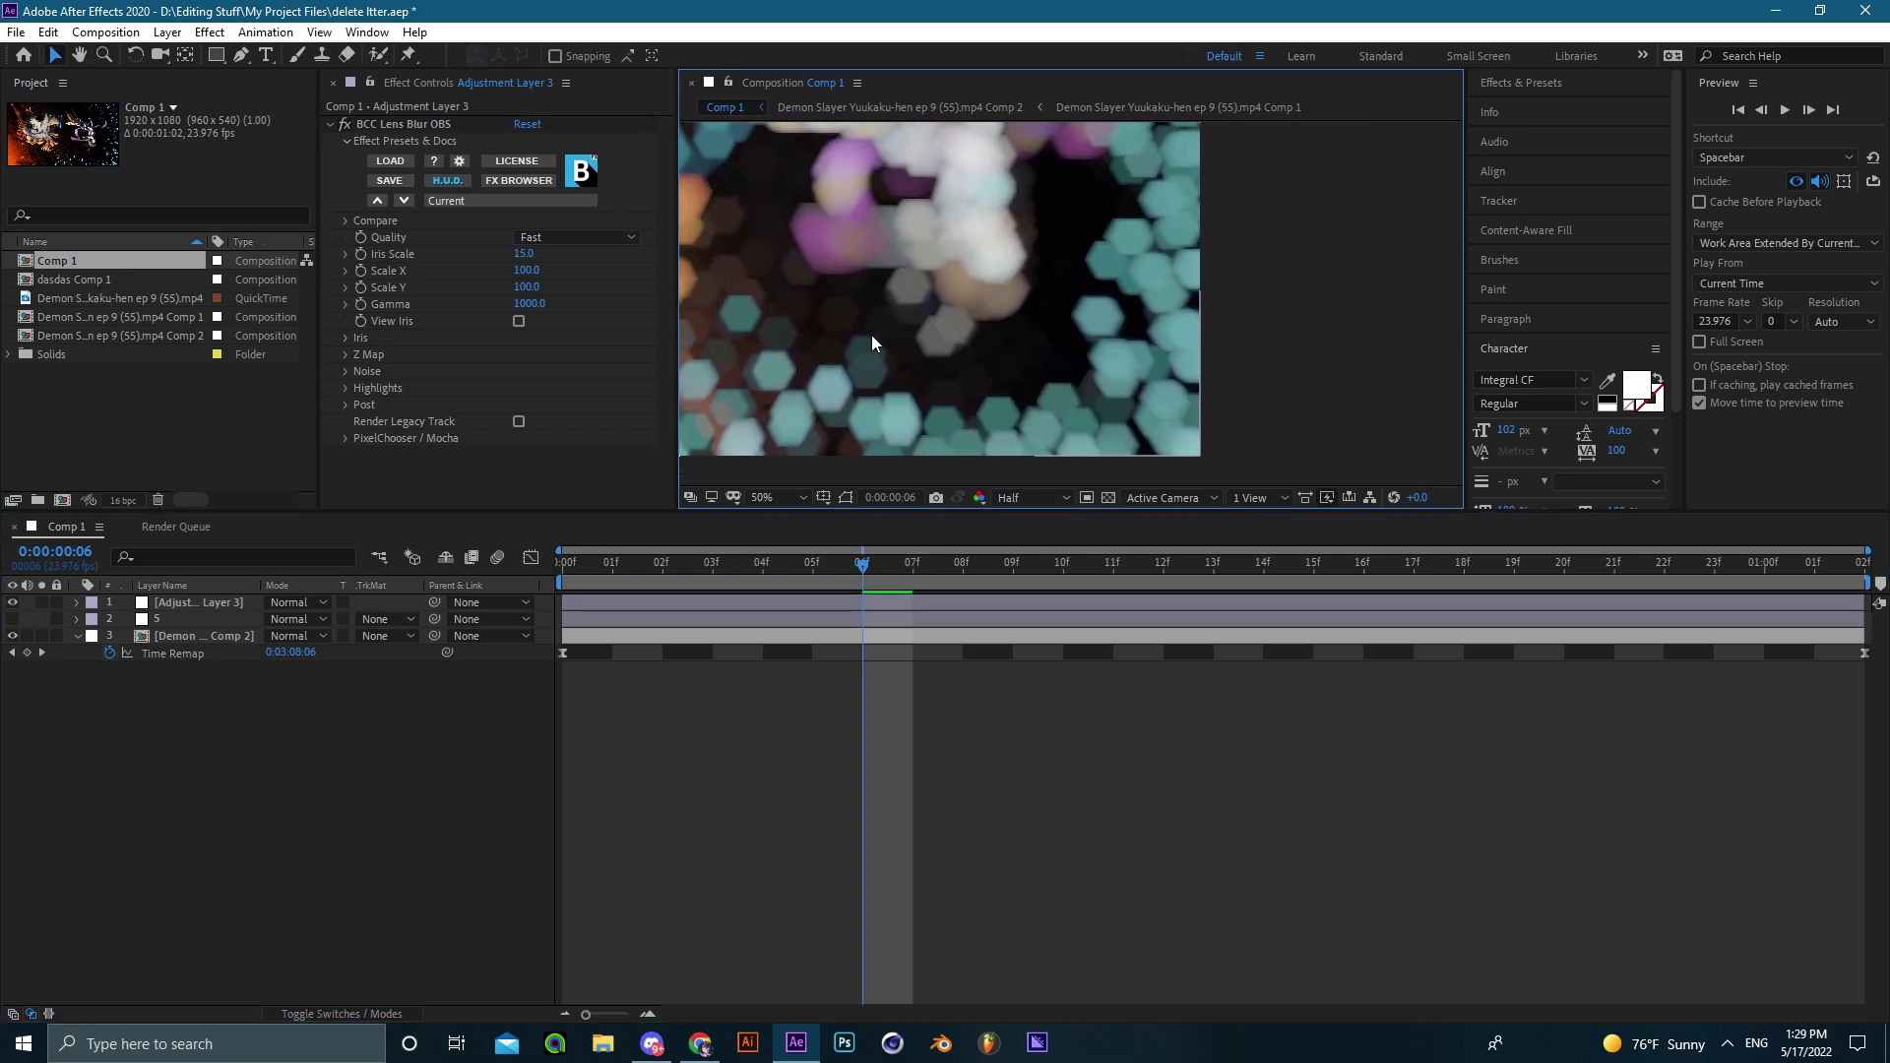
scroll(1091, 382, up, 1)
scroll(1208, 370, down, 1)
drag(1187, 367, 991, 364)
scroll(919, 331, down, 1)
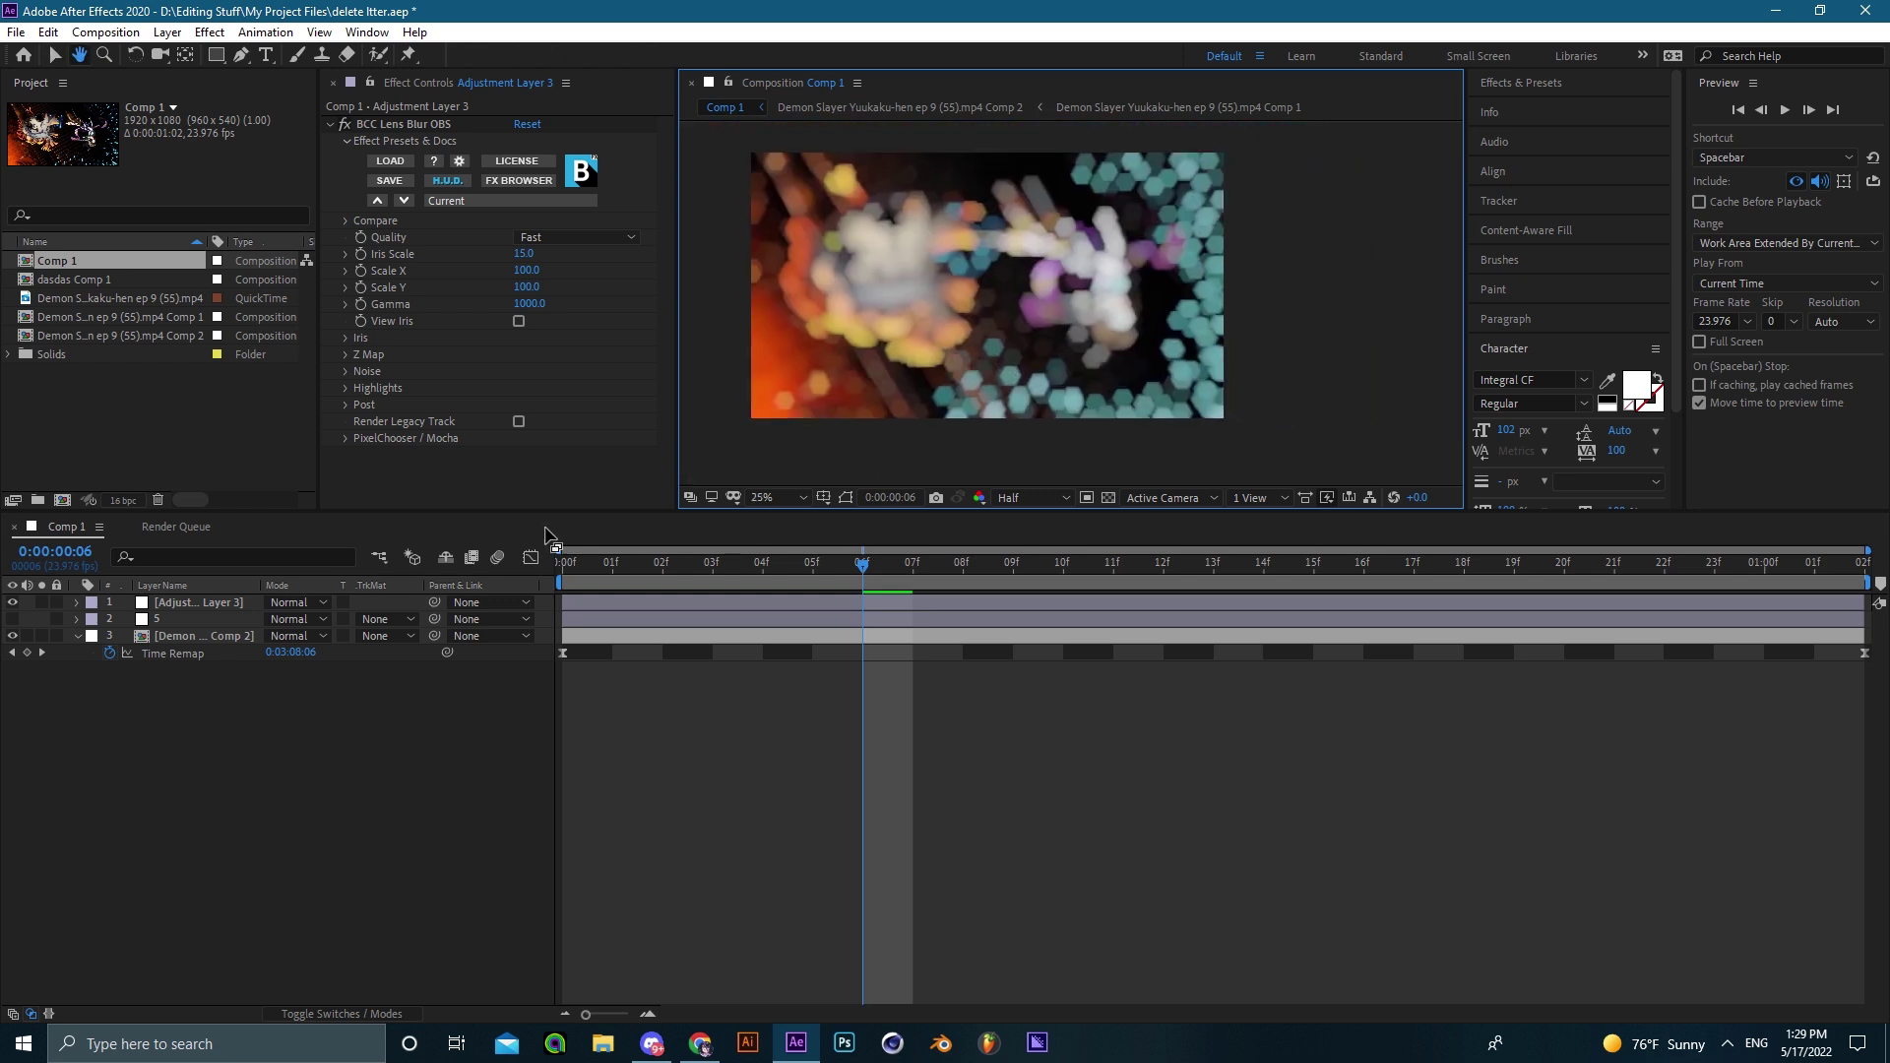
Hide the lens blur adjustment layer and toggle layer visibility to compare the effects with the original clip.
click(11, 607)
click(13, 619)
click(12, 618)
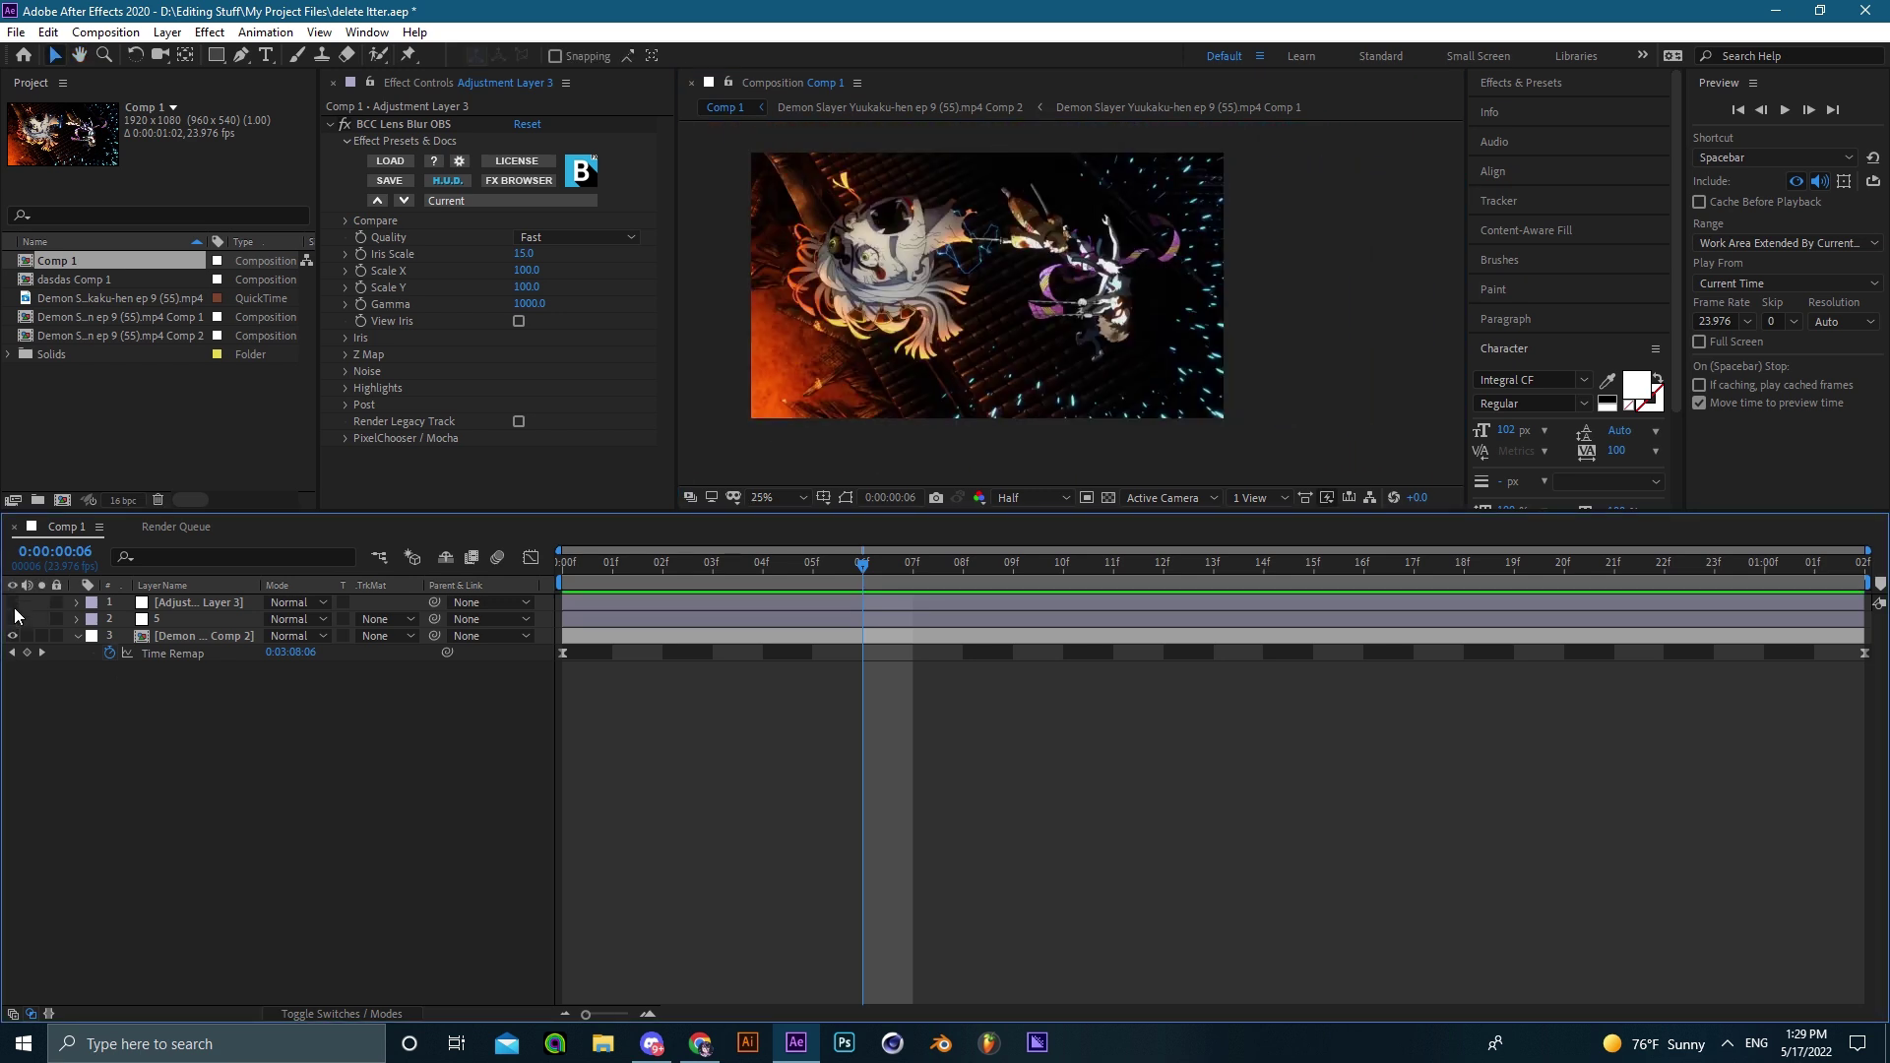
click(15, 607)
click(16, 608)
Try the Offset effect on the first-frame piece of layer 5 with Shift Center To at 960.0, 1000.0.
key(ctrl+space)
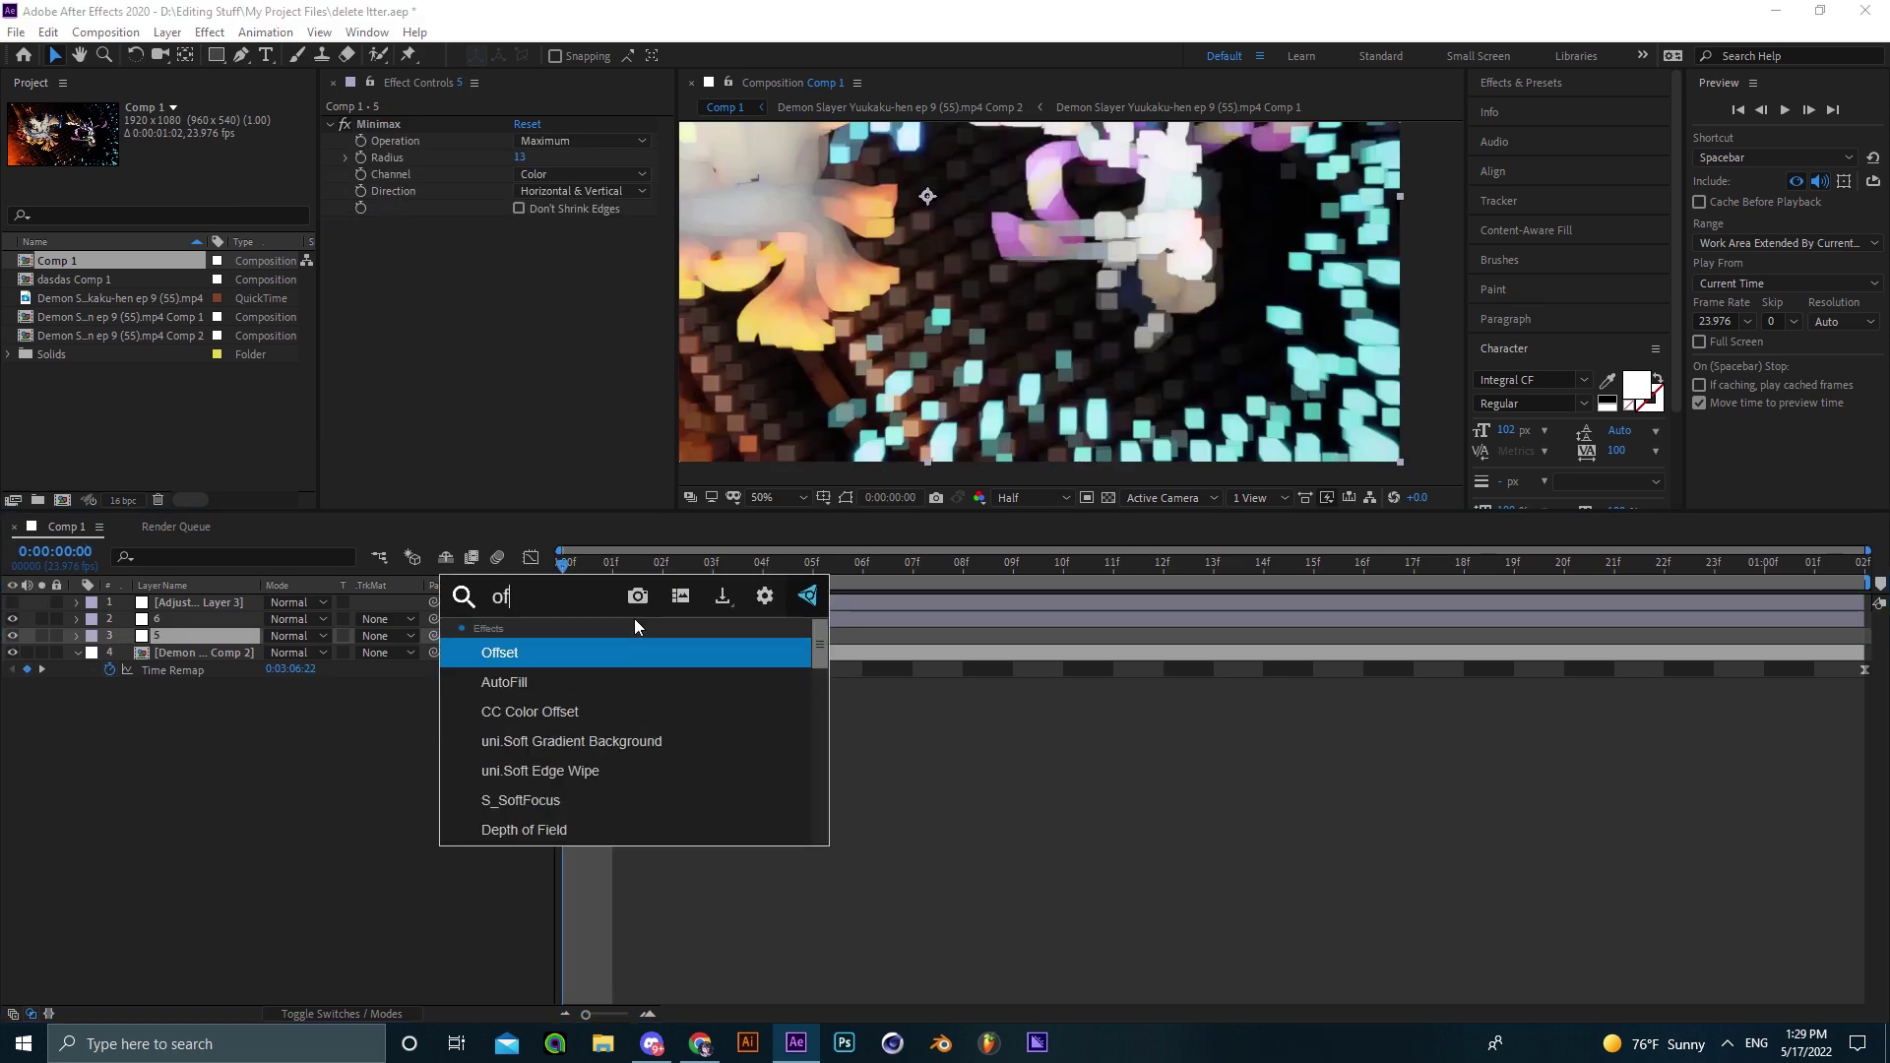
key(Escape)
drag(585, 241, 985, 335)
scroll(985, 327, down, 2)
scroll(1078, 305, up, 1)
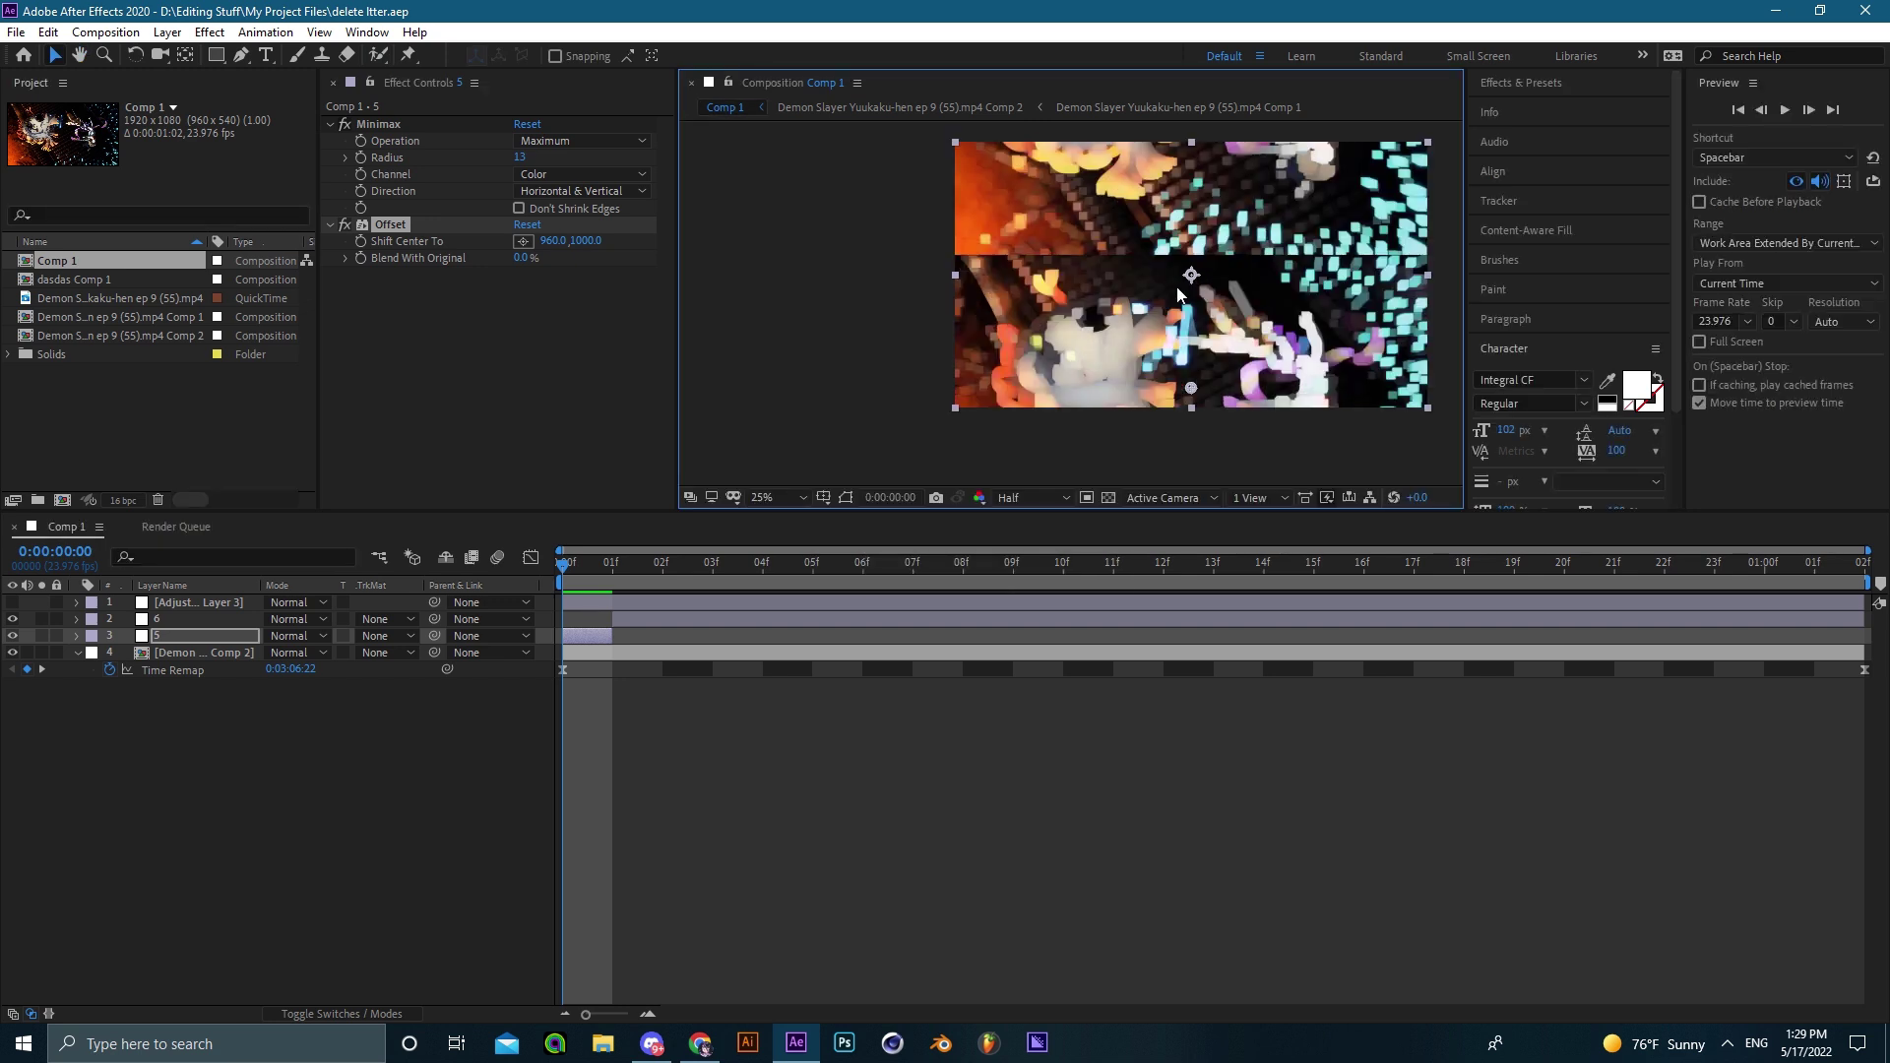
Apply BCC Lens Blur OBS to layer 5 and set its Gamma to 1000 and Scale X to 1.0.
key(ctrl+space)
text(bcc lens)
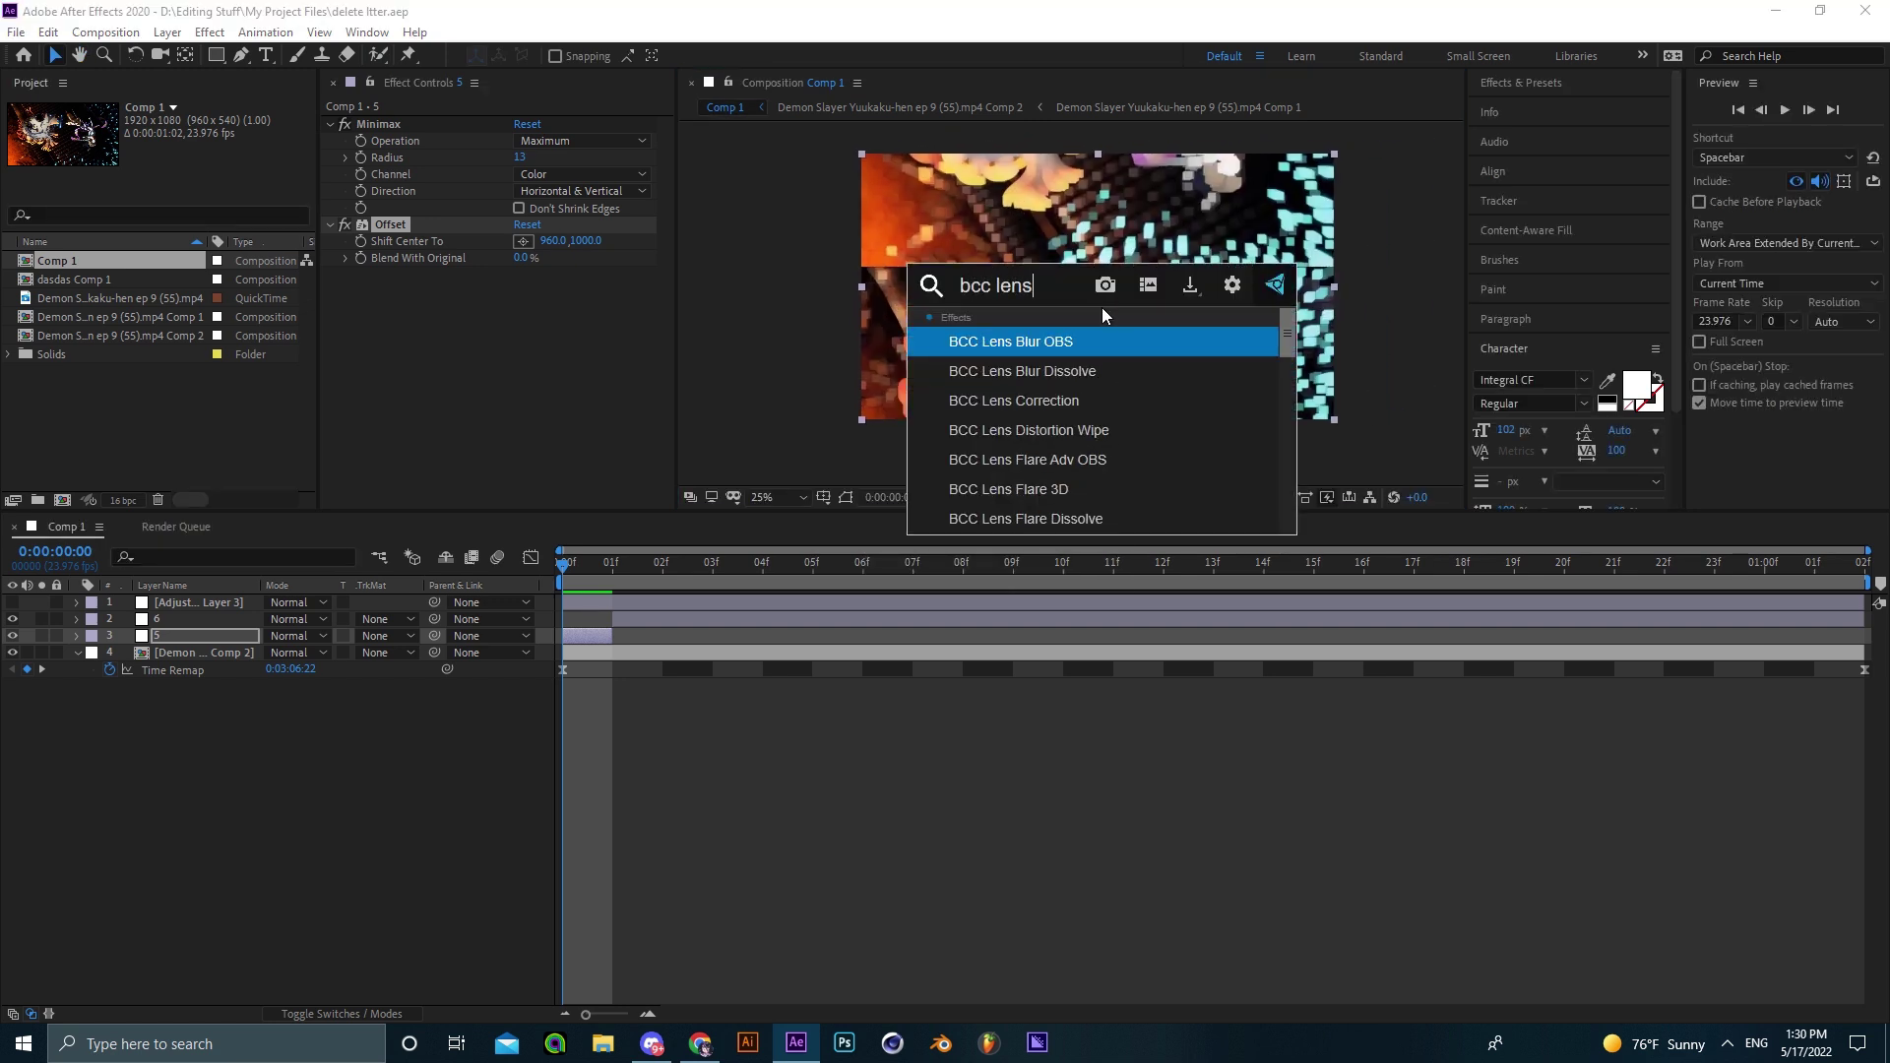
key(Return)
drag(530, 366, 654, 368)
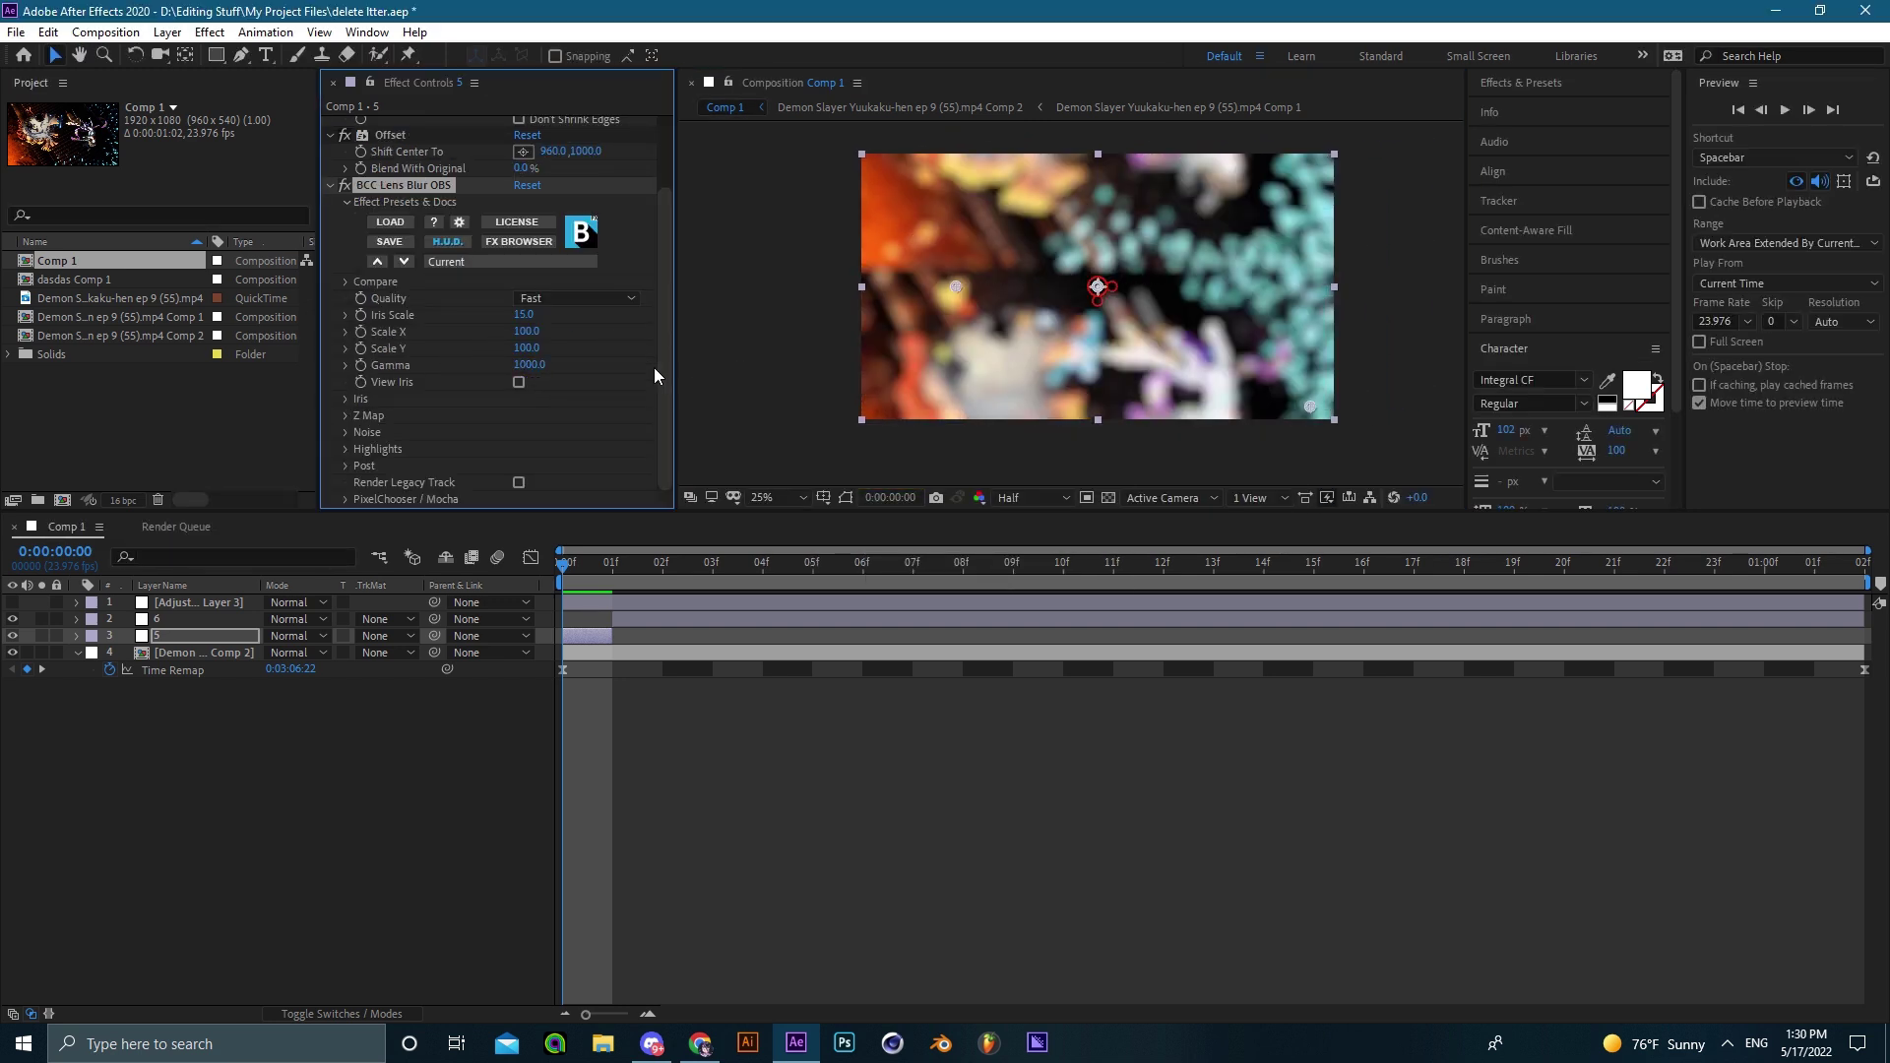
drag(516, 331, 473, 341)
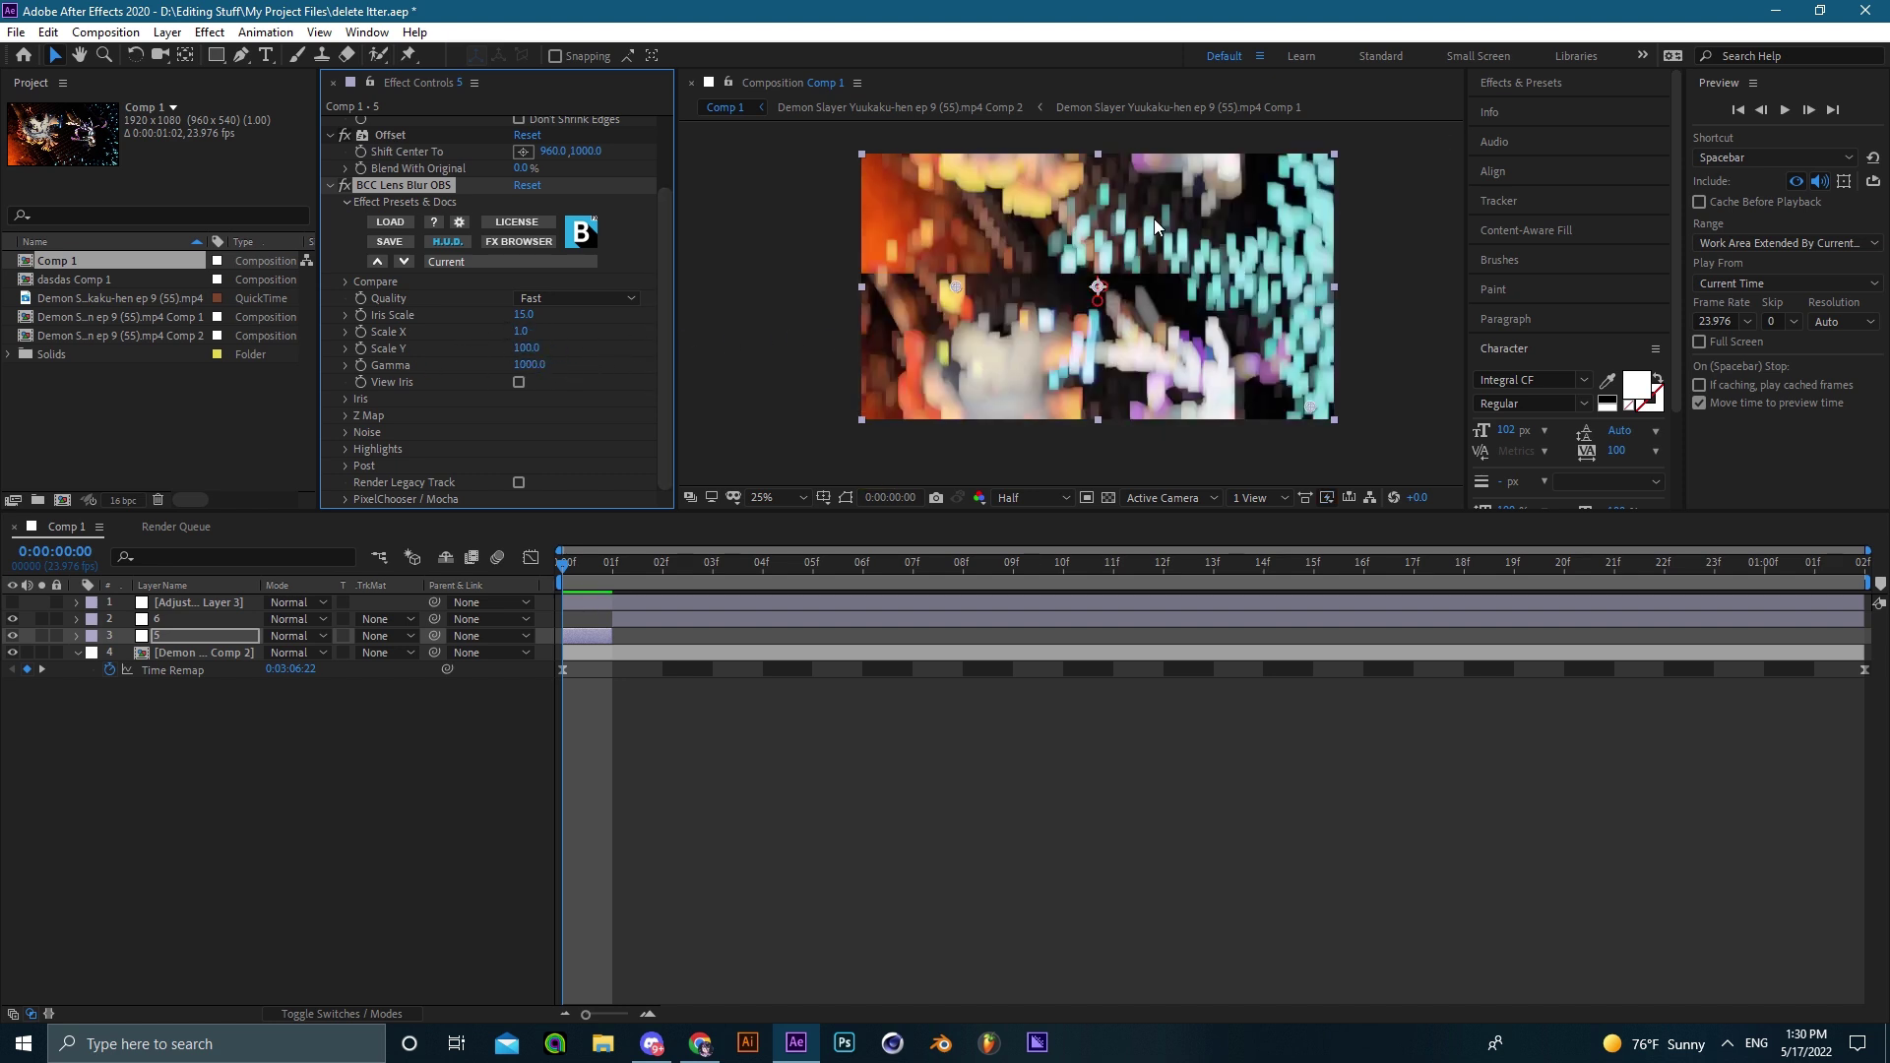
Set the Iris Scale of layer 5's BCC Lens Blur OBS to 23.0.
drag(1243, 284, 1011, 300)
scroll(1116, 304, up, 2)
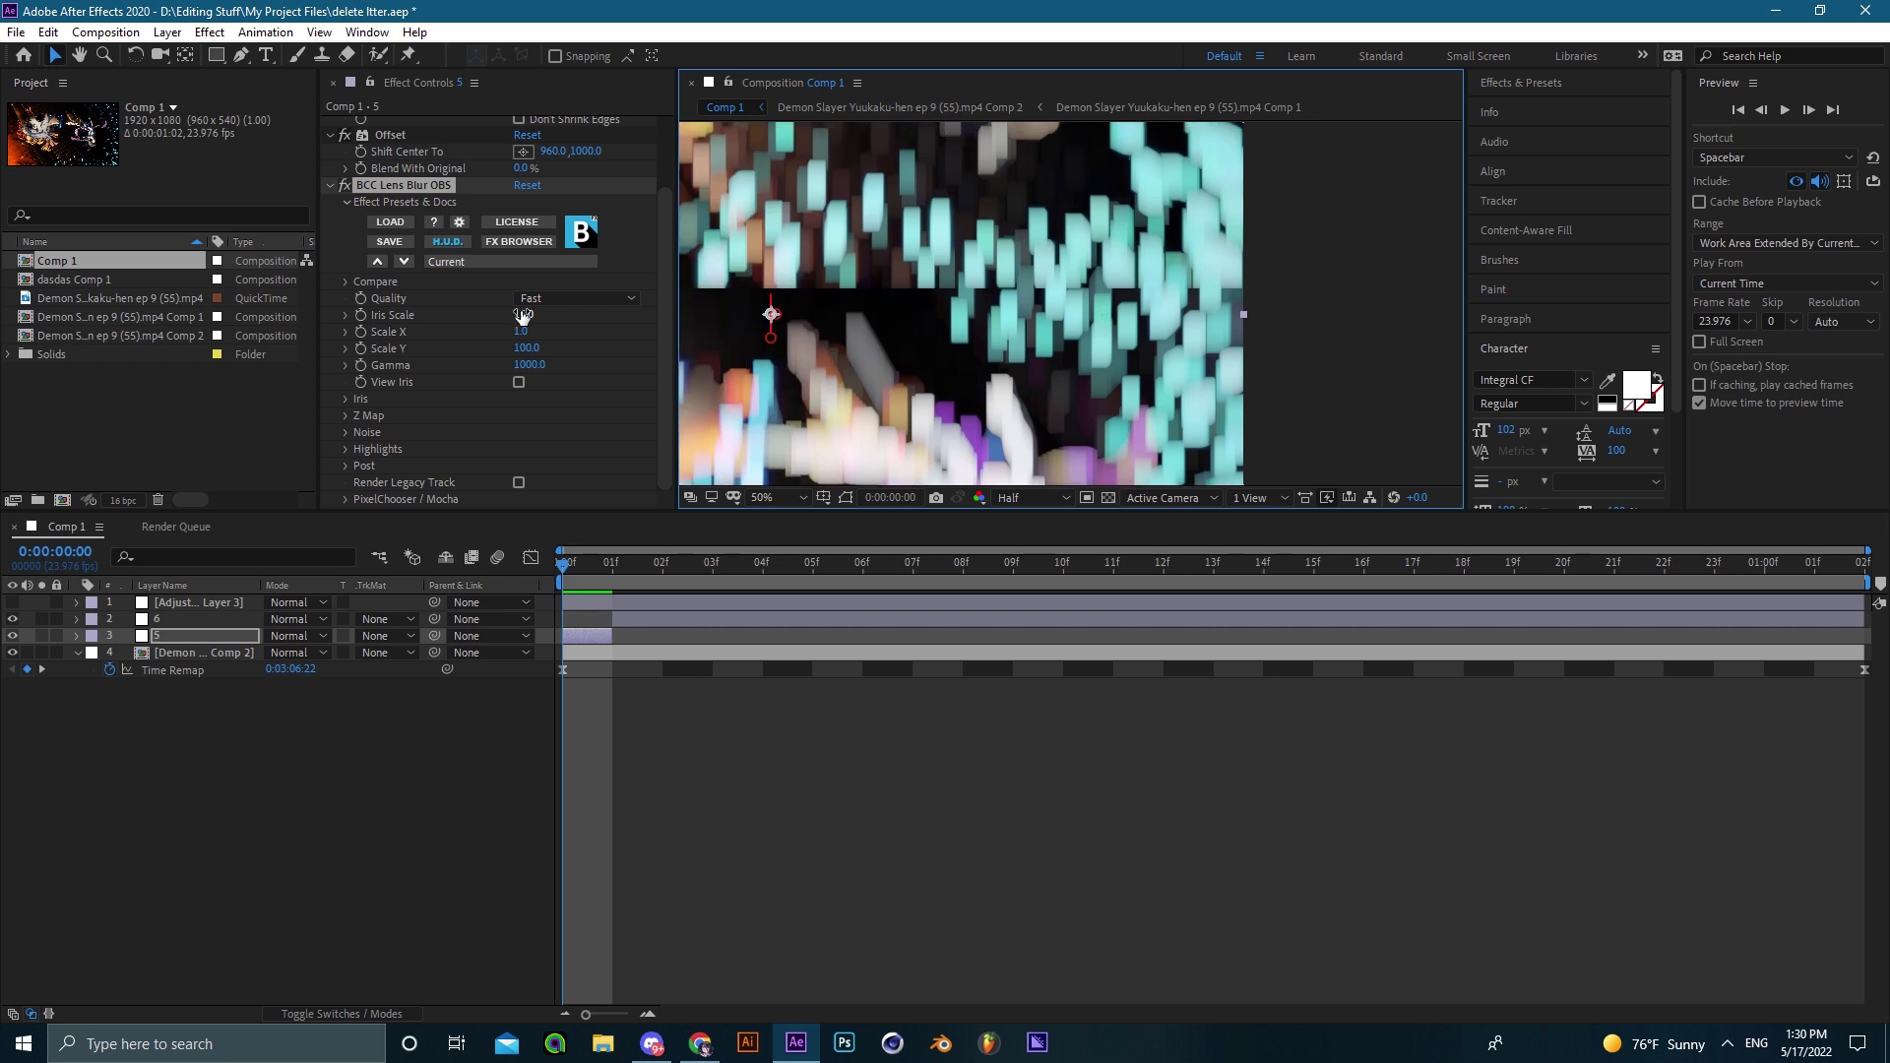
mouse_move(523, 316)
mouse_down()
mouse_move(552, 333)
mouse_move(529, 323)
mouse_up()
scroll(350, 204, up, 3)
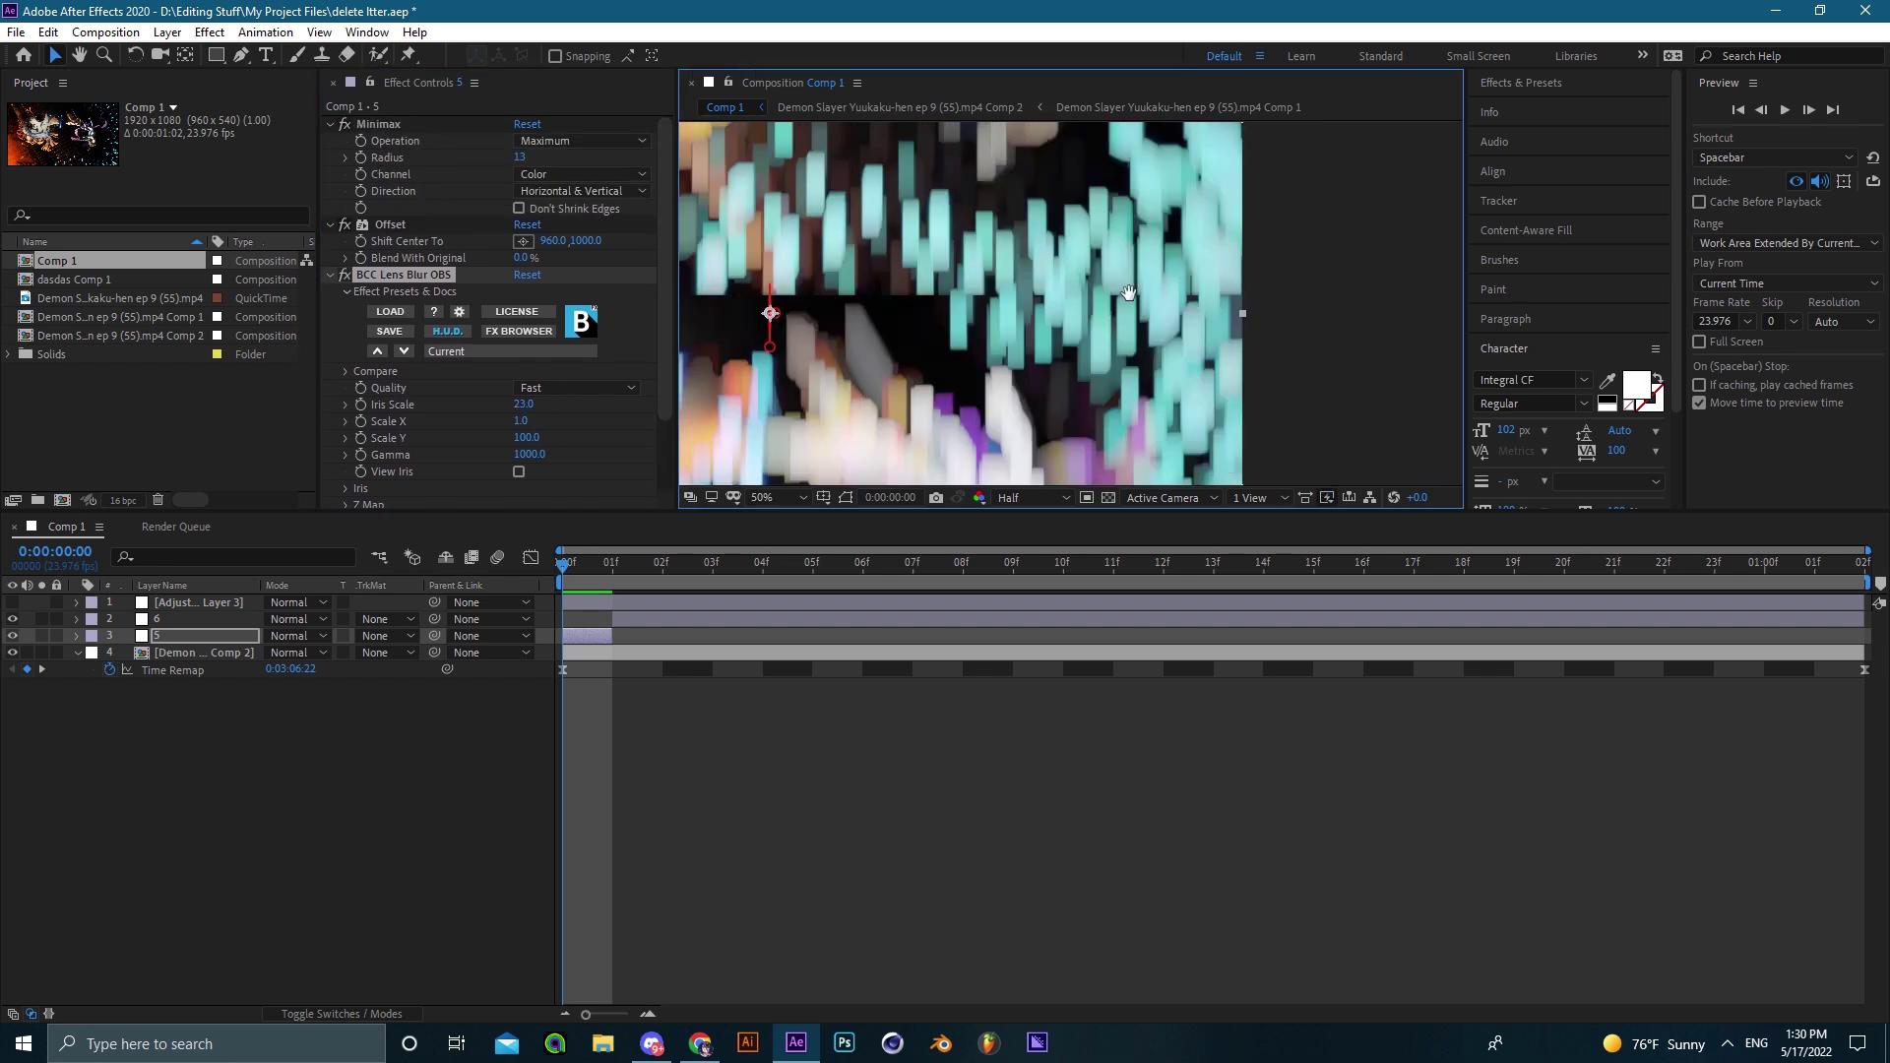
Examine the vertically stretched highlights up close and fit the whole composition in the view.
drag(874, 231, 1122, 414)
scroll(996, 292, up, 4)
scroll(1123, 413, up, 1)
scroll(1119, 384, down, 2)
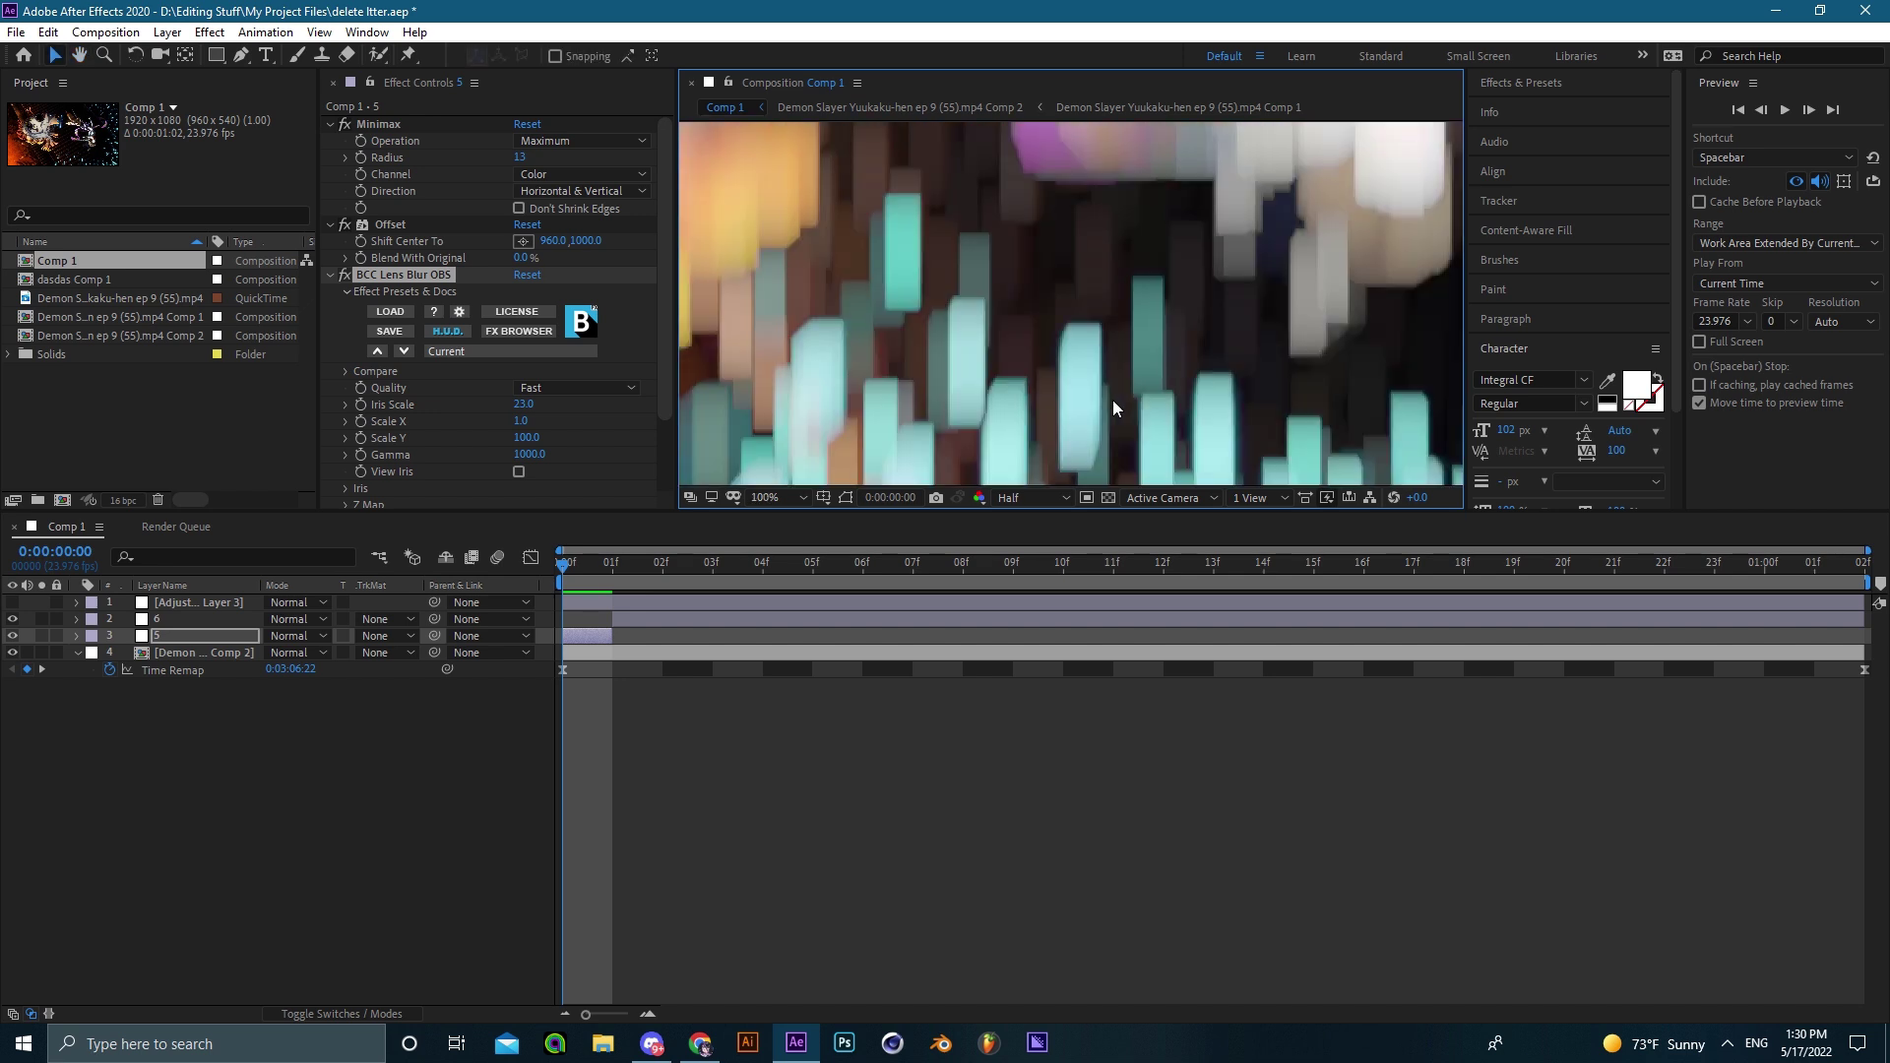
scroll(1020, 333, down, 1)
scroll(1186, 347, down, 1)
scroll(1030, 434, down, 2)
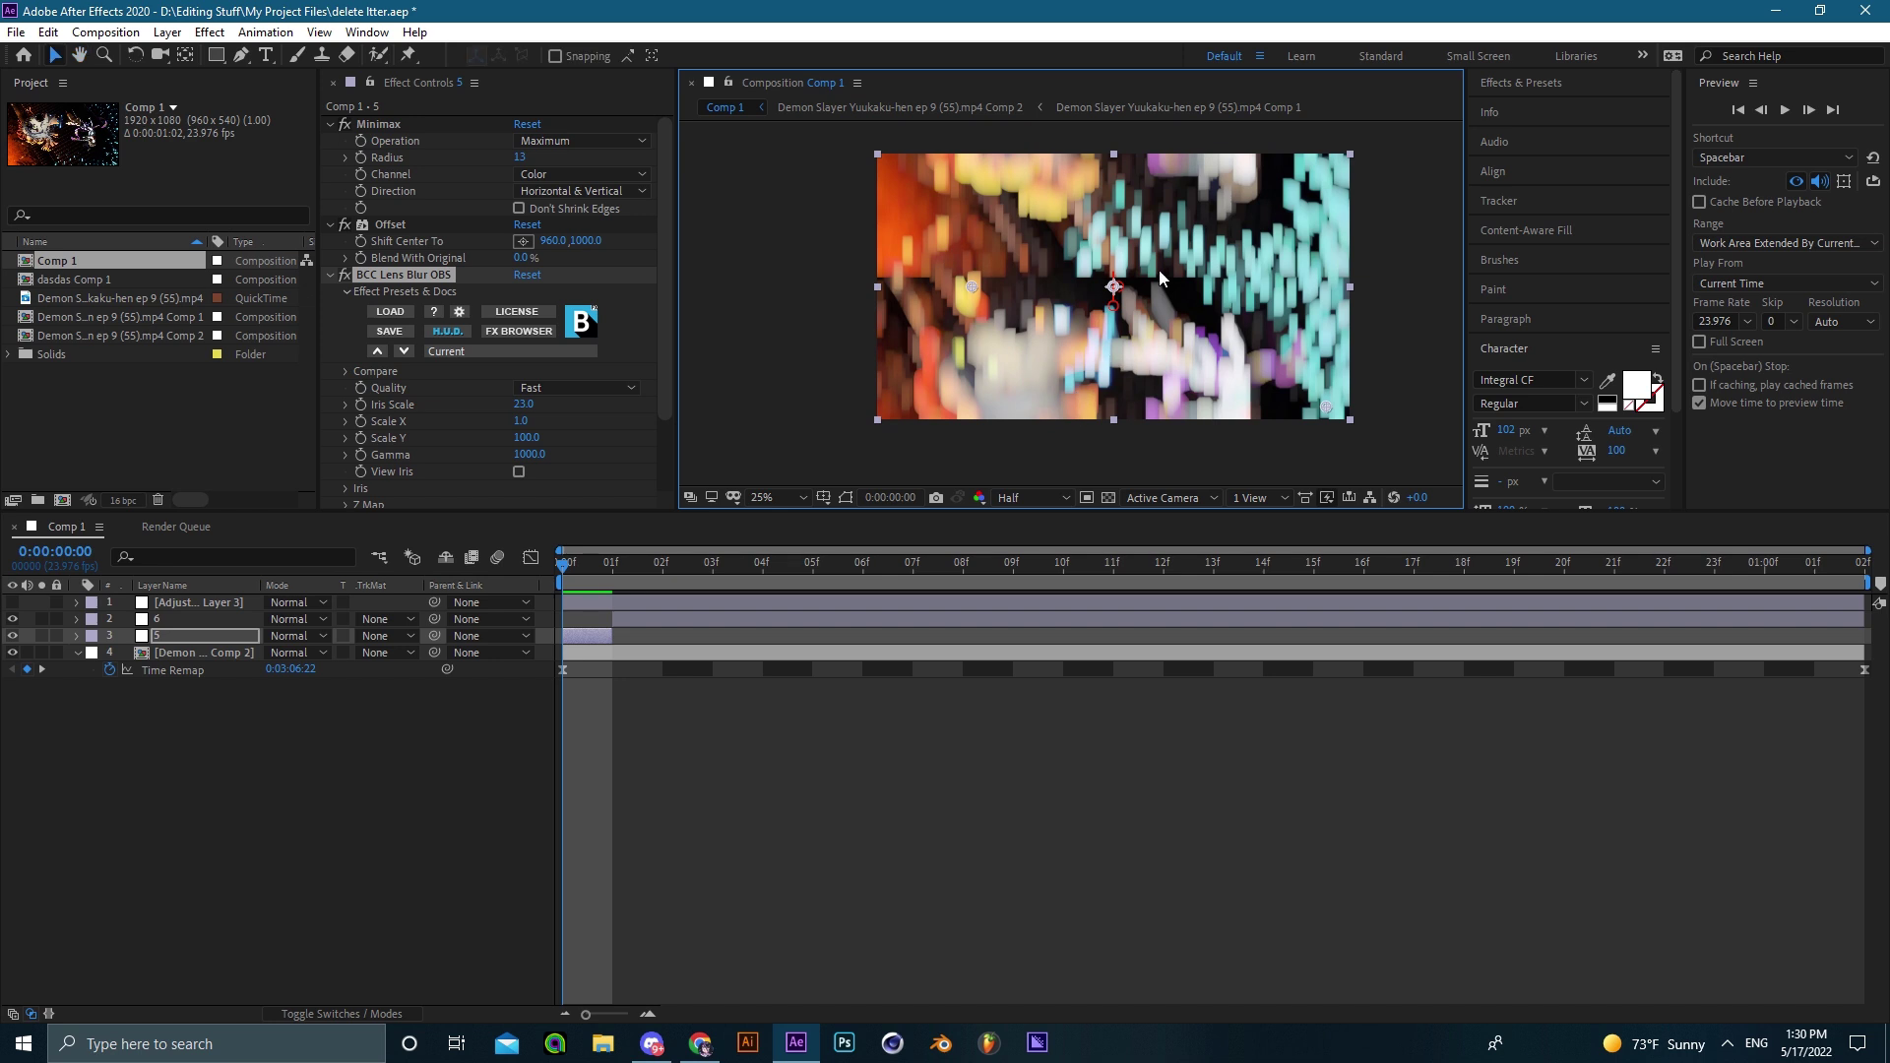
click(776, 503)
click(788, 541)
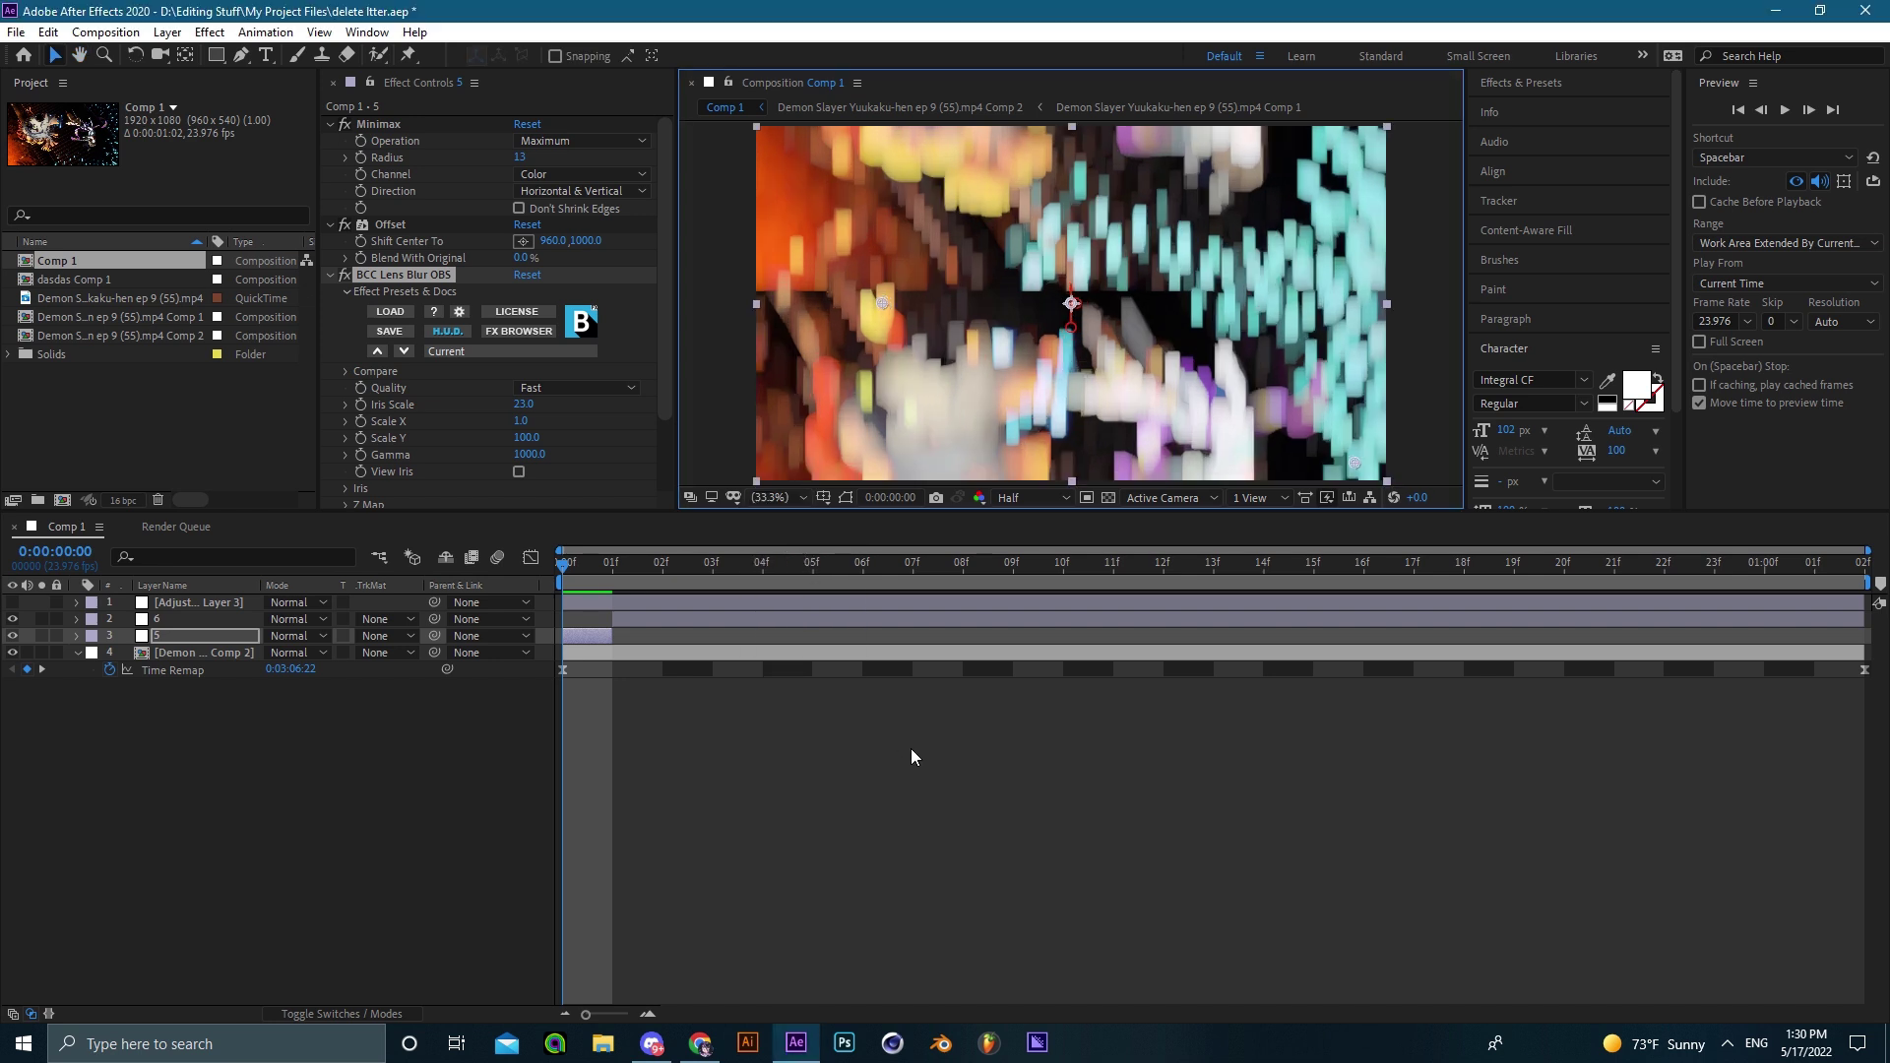
Try other Minimax Operation modes on layer 5, including Minimum and Maximum Then Minimum.
click(579, 141)
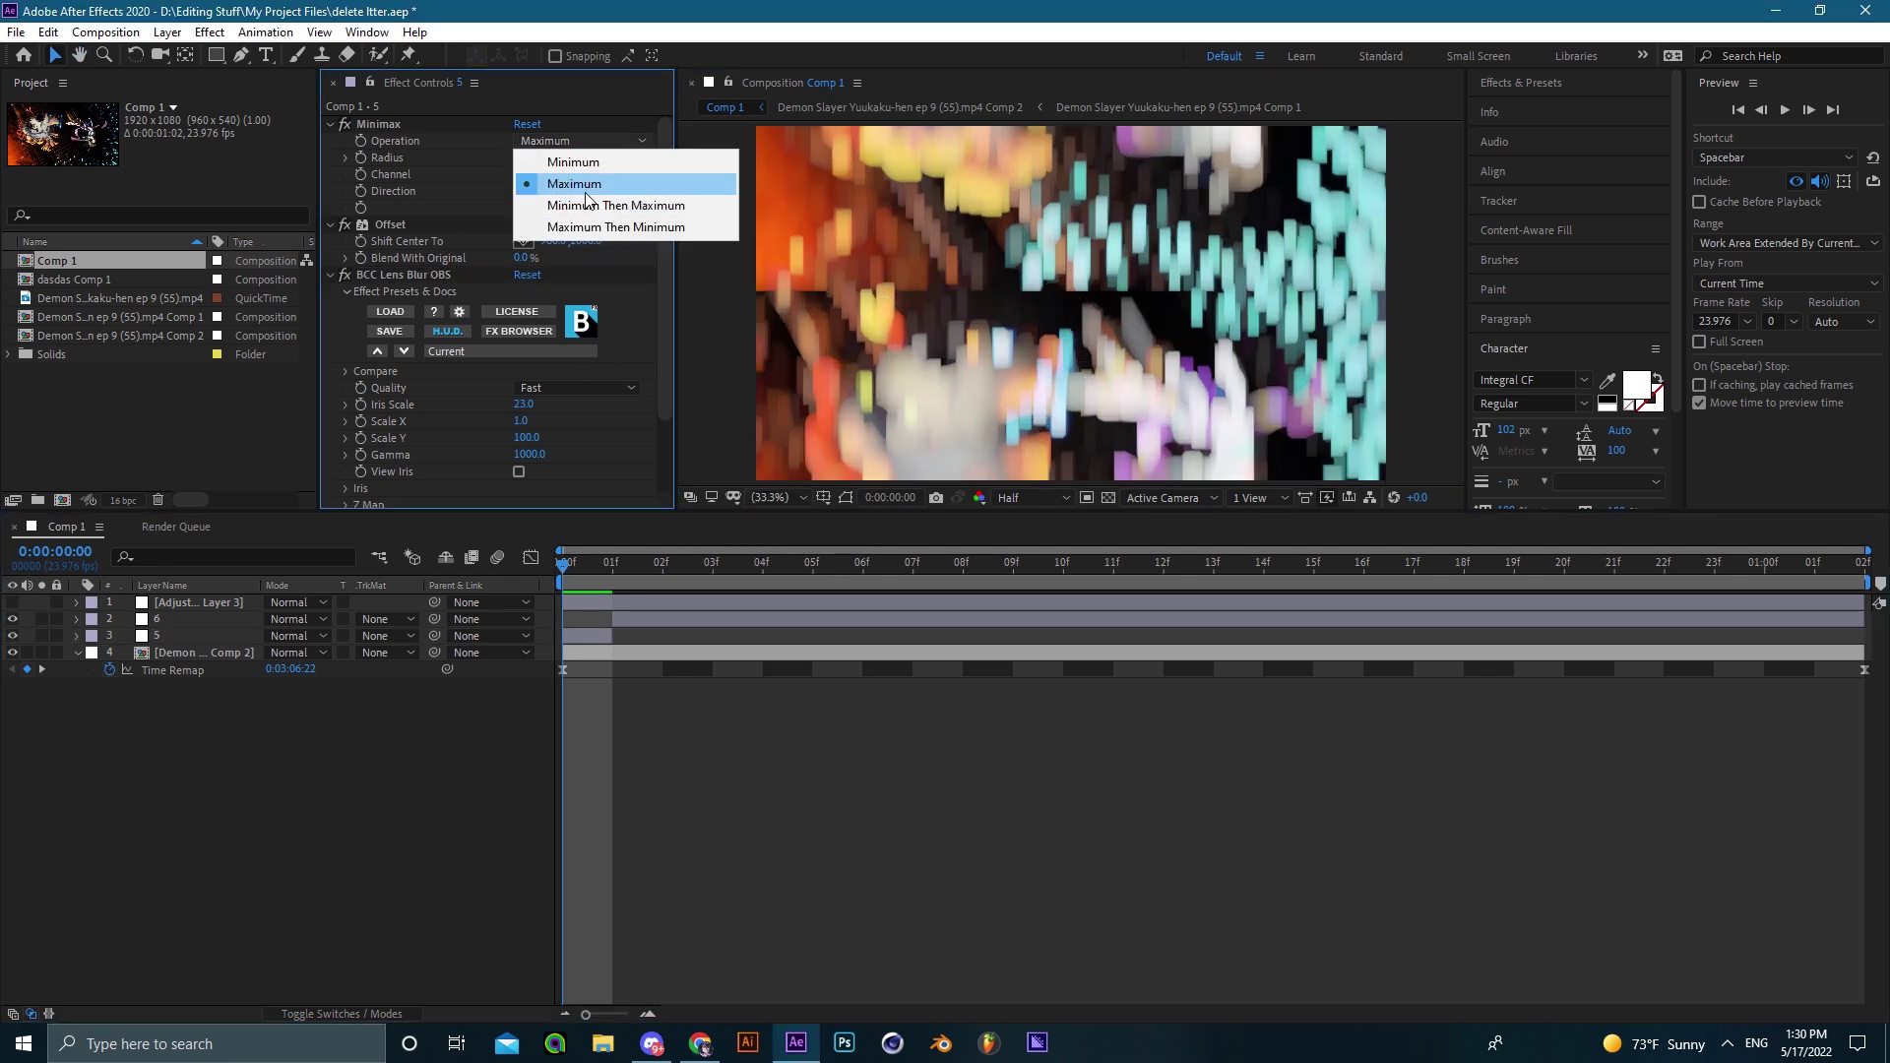
click(556, 209)
click(586, 143)
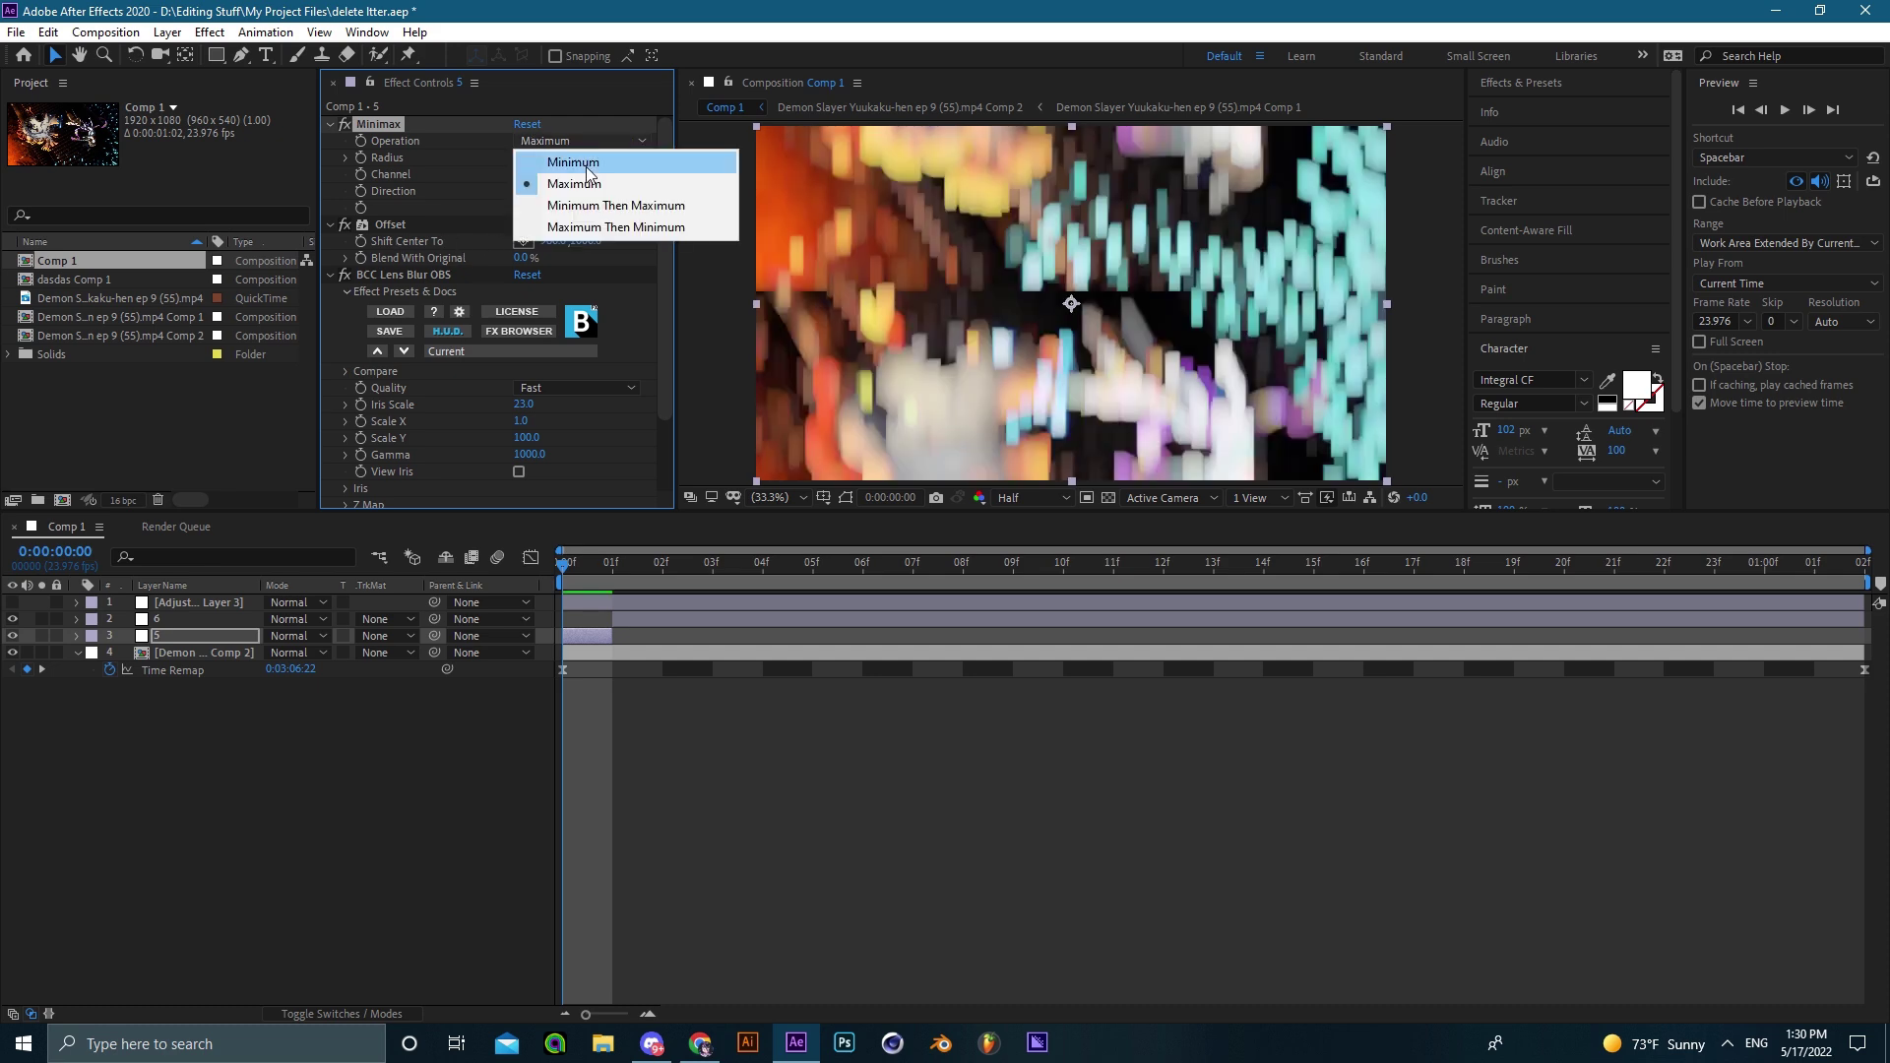
click(581, 158)
click(581, 142)
click(579, 176)
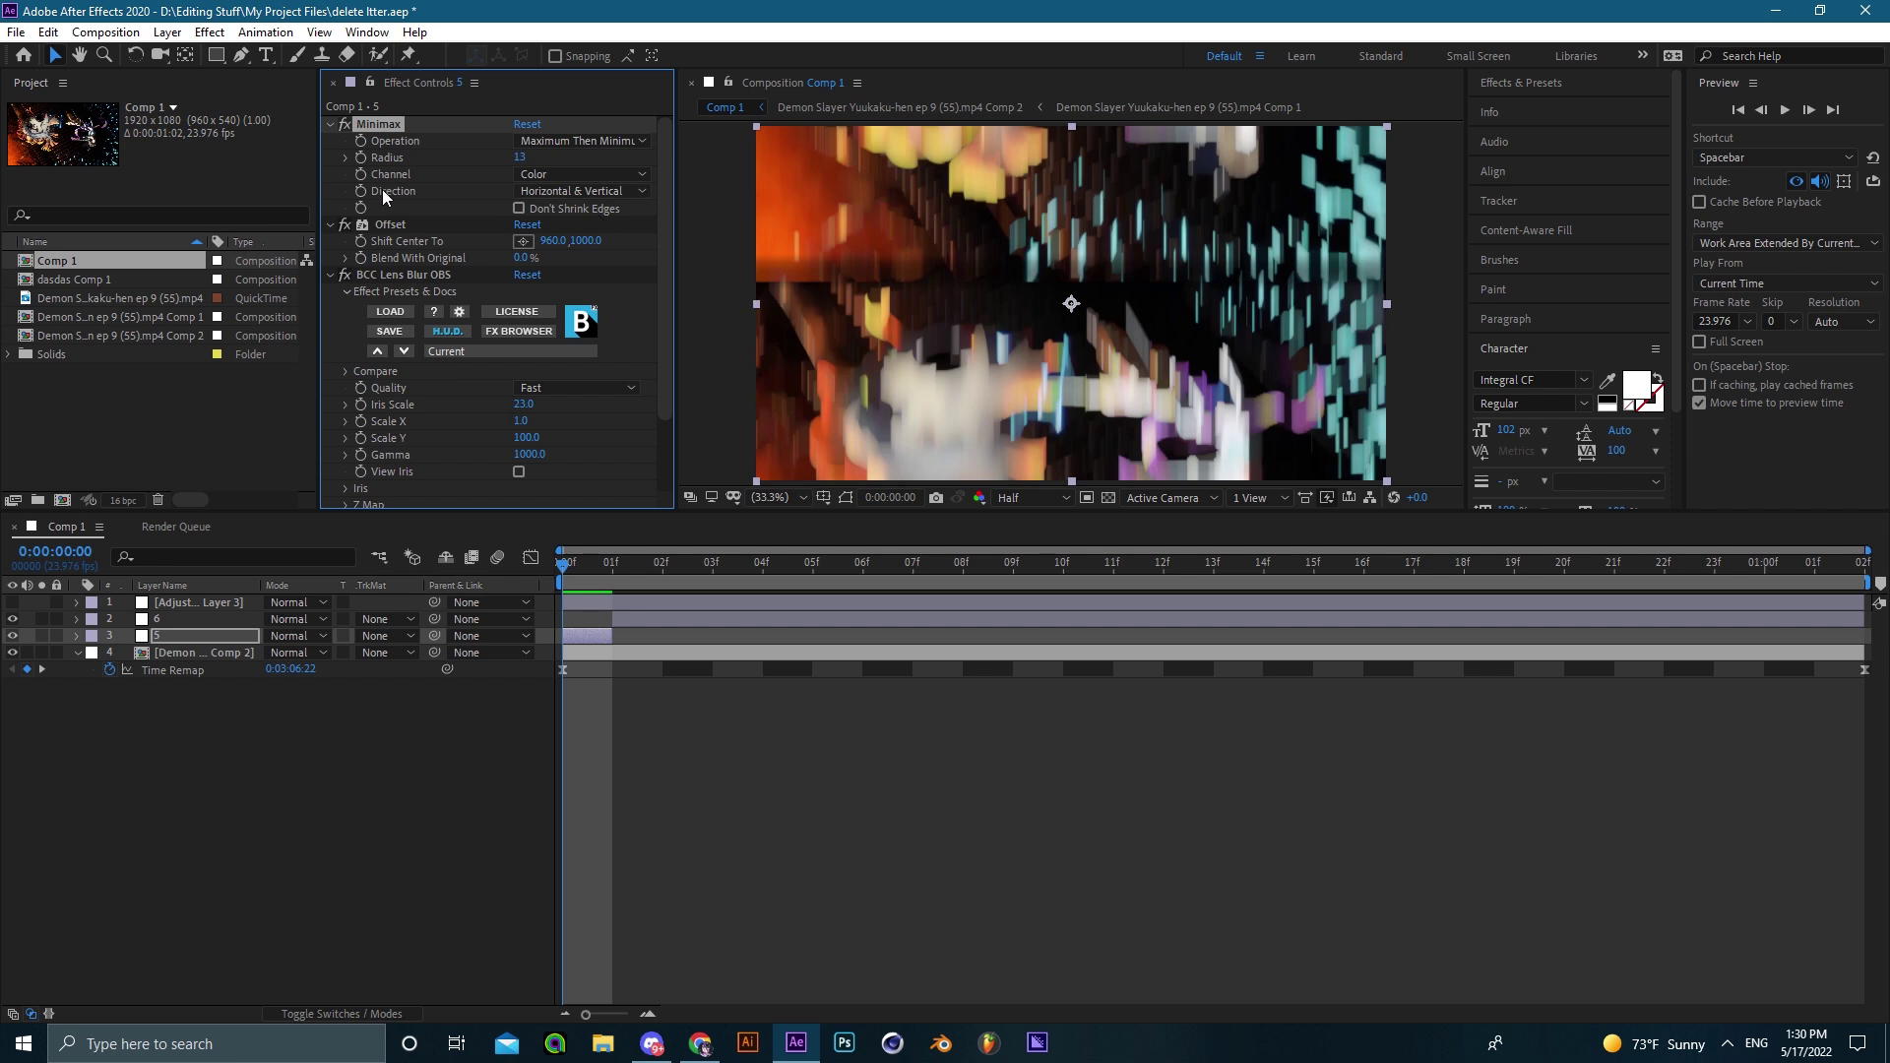
Delete the Offset and BCC Lens Blur OBS effects from layer 5.
click(389, 224)
key(Delete)
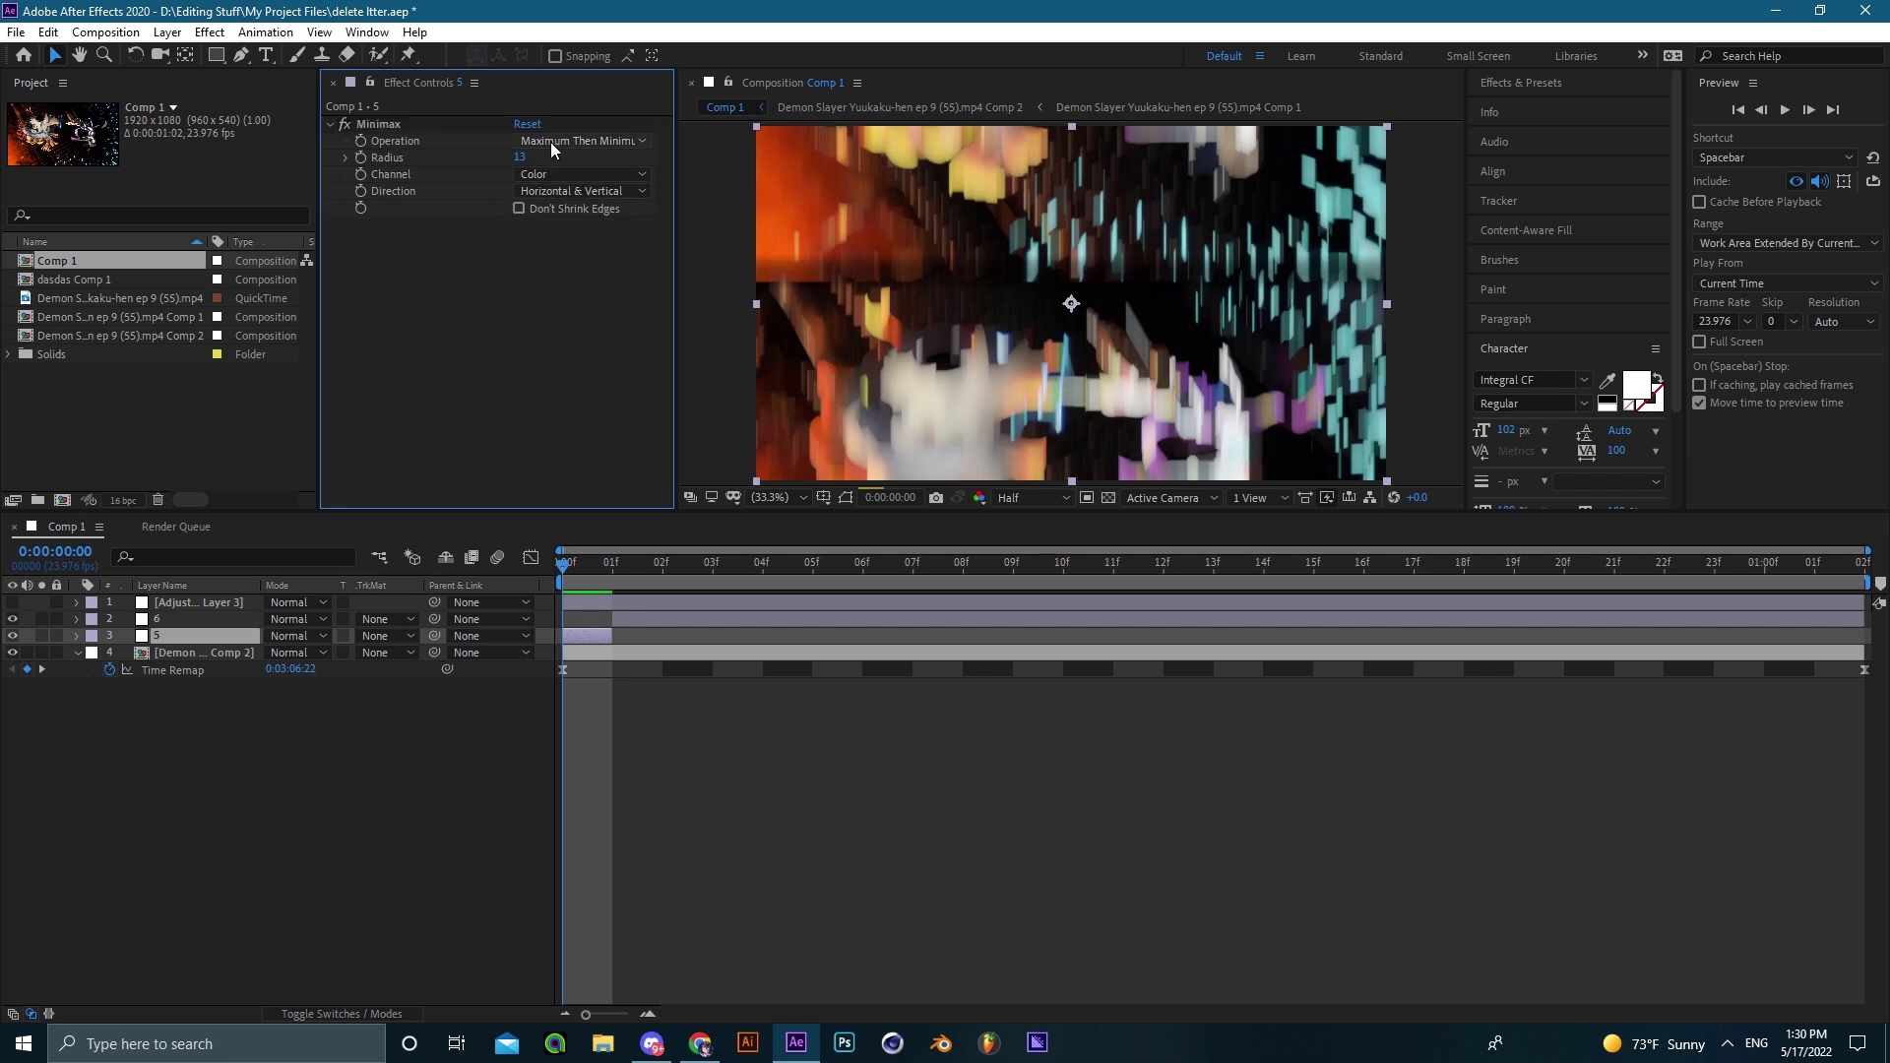
Check Minimax with Don't Shrink Edges on and off, and reset the effect to its defaults.
click(522, 209)
click(518, 209)
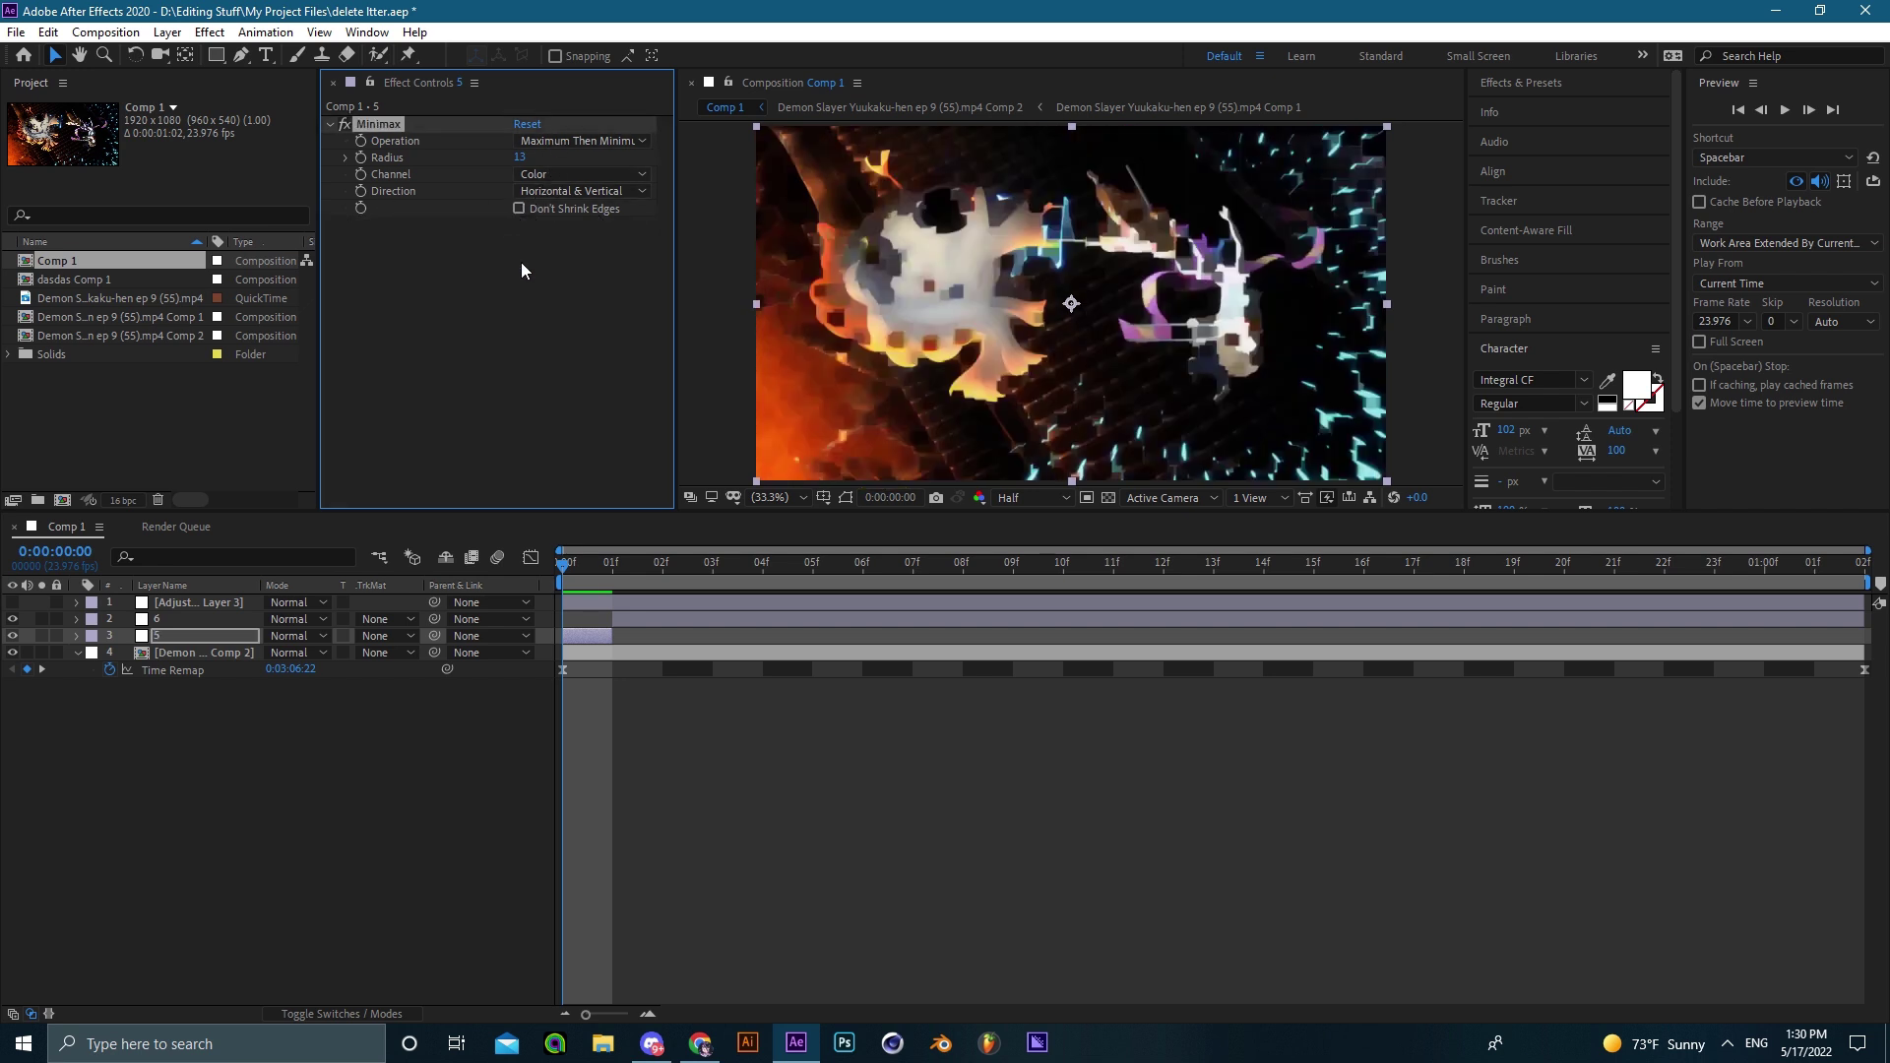
click(525, 125)
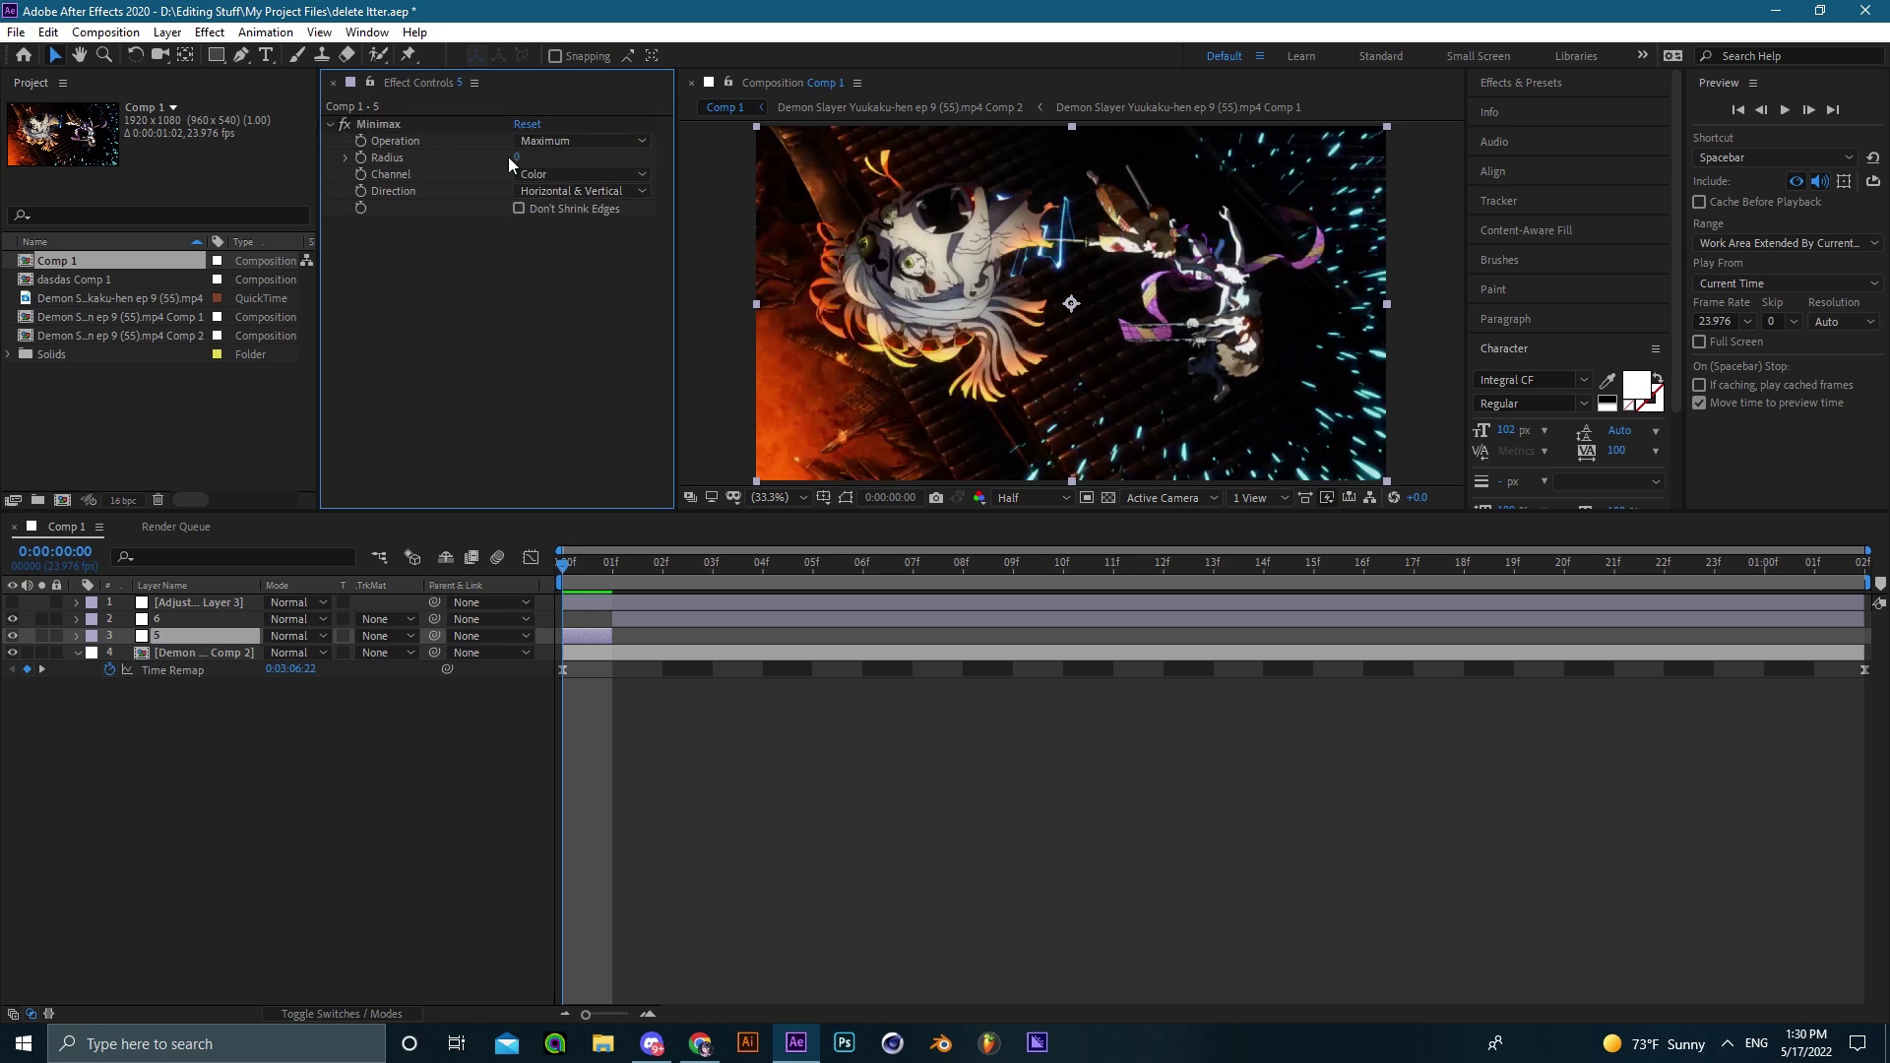
Set layer 5's Minimax Radius to 10, extend the layer's end to frame 15, and save the project.
drag(516, 157, 530, 179)
scroll(1042, 351, down, 2)
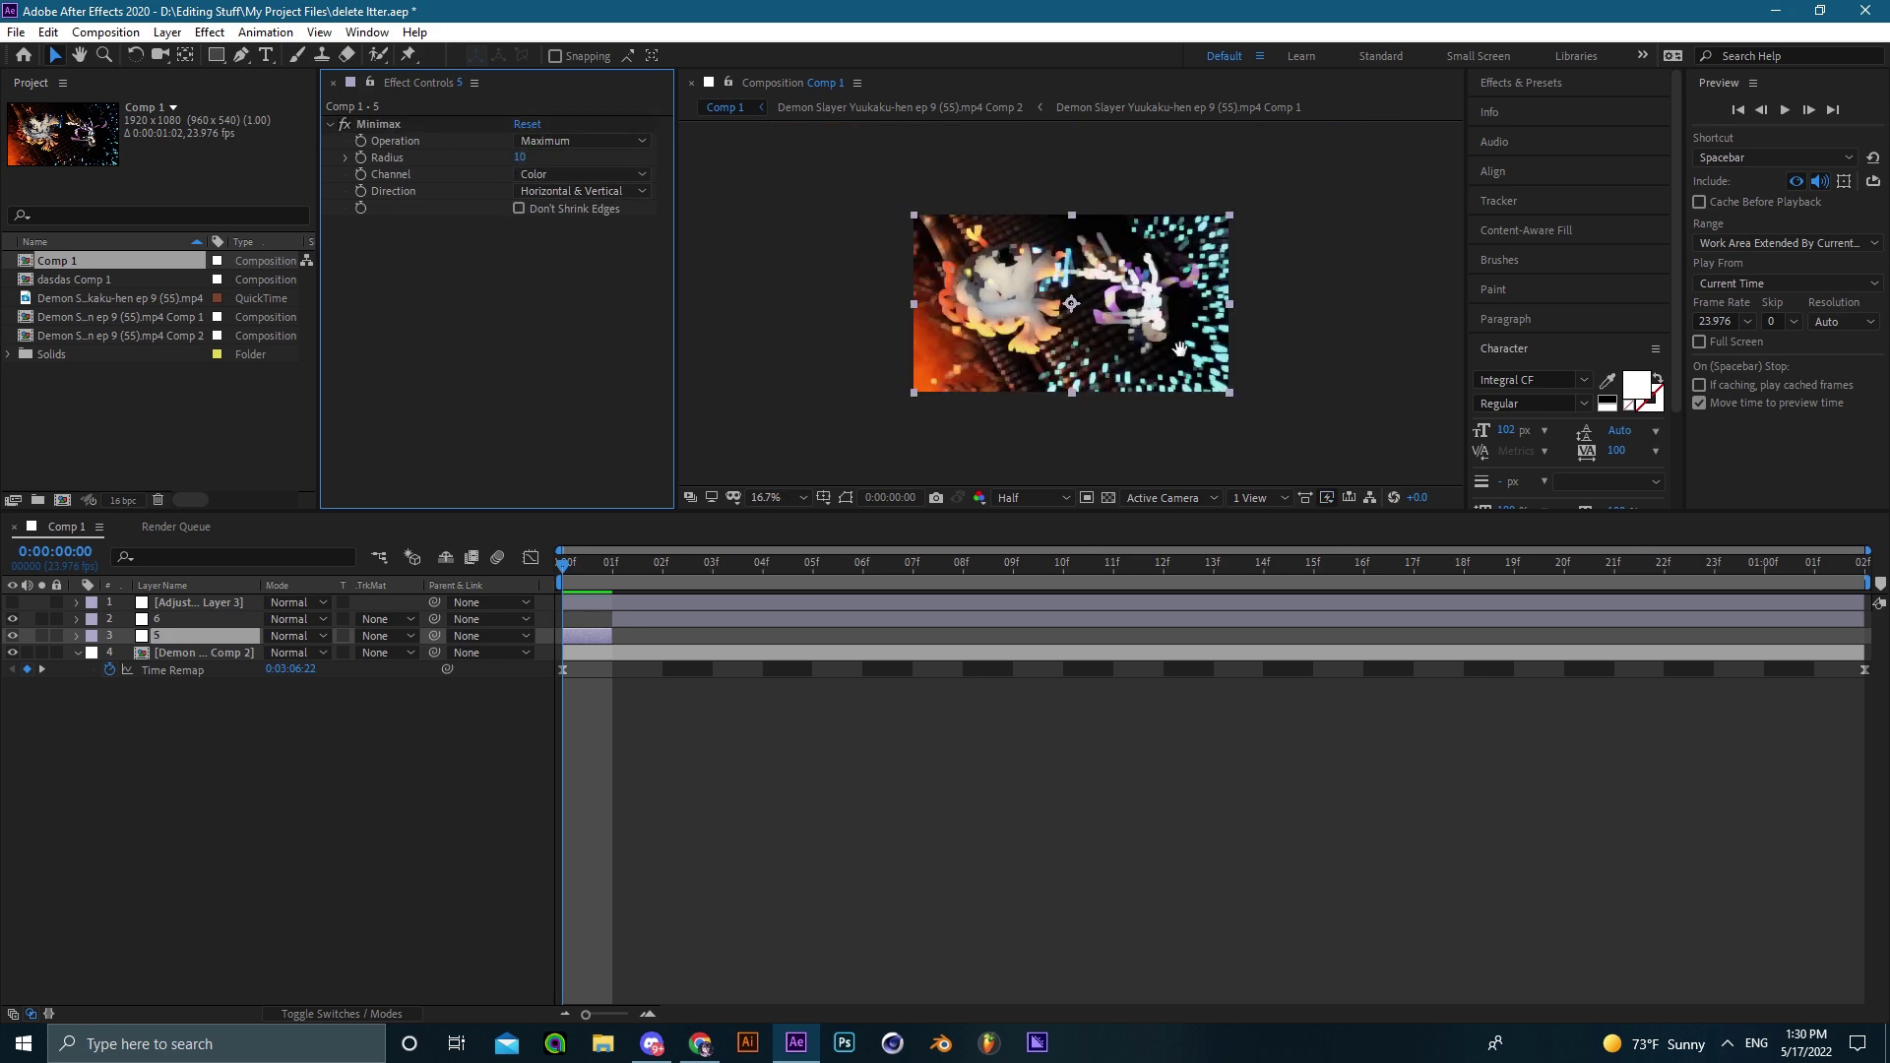
drag(615, 634, 1313, 635)
key(ctrl+s)
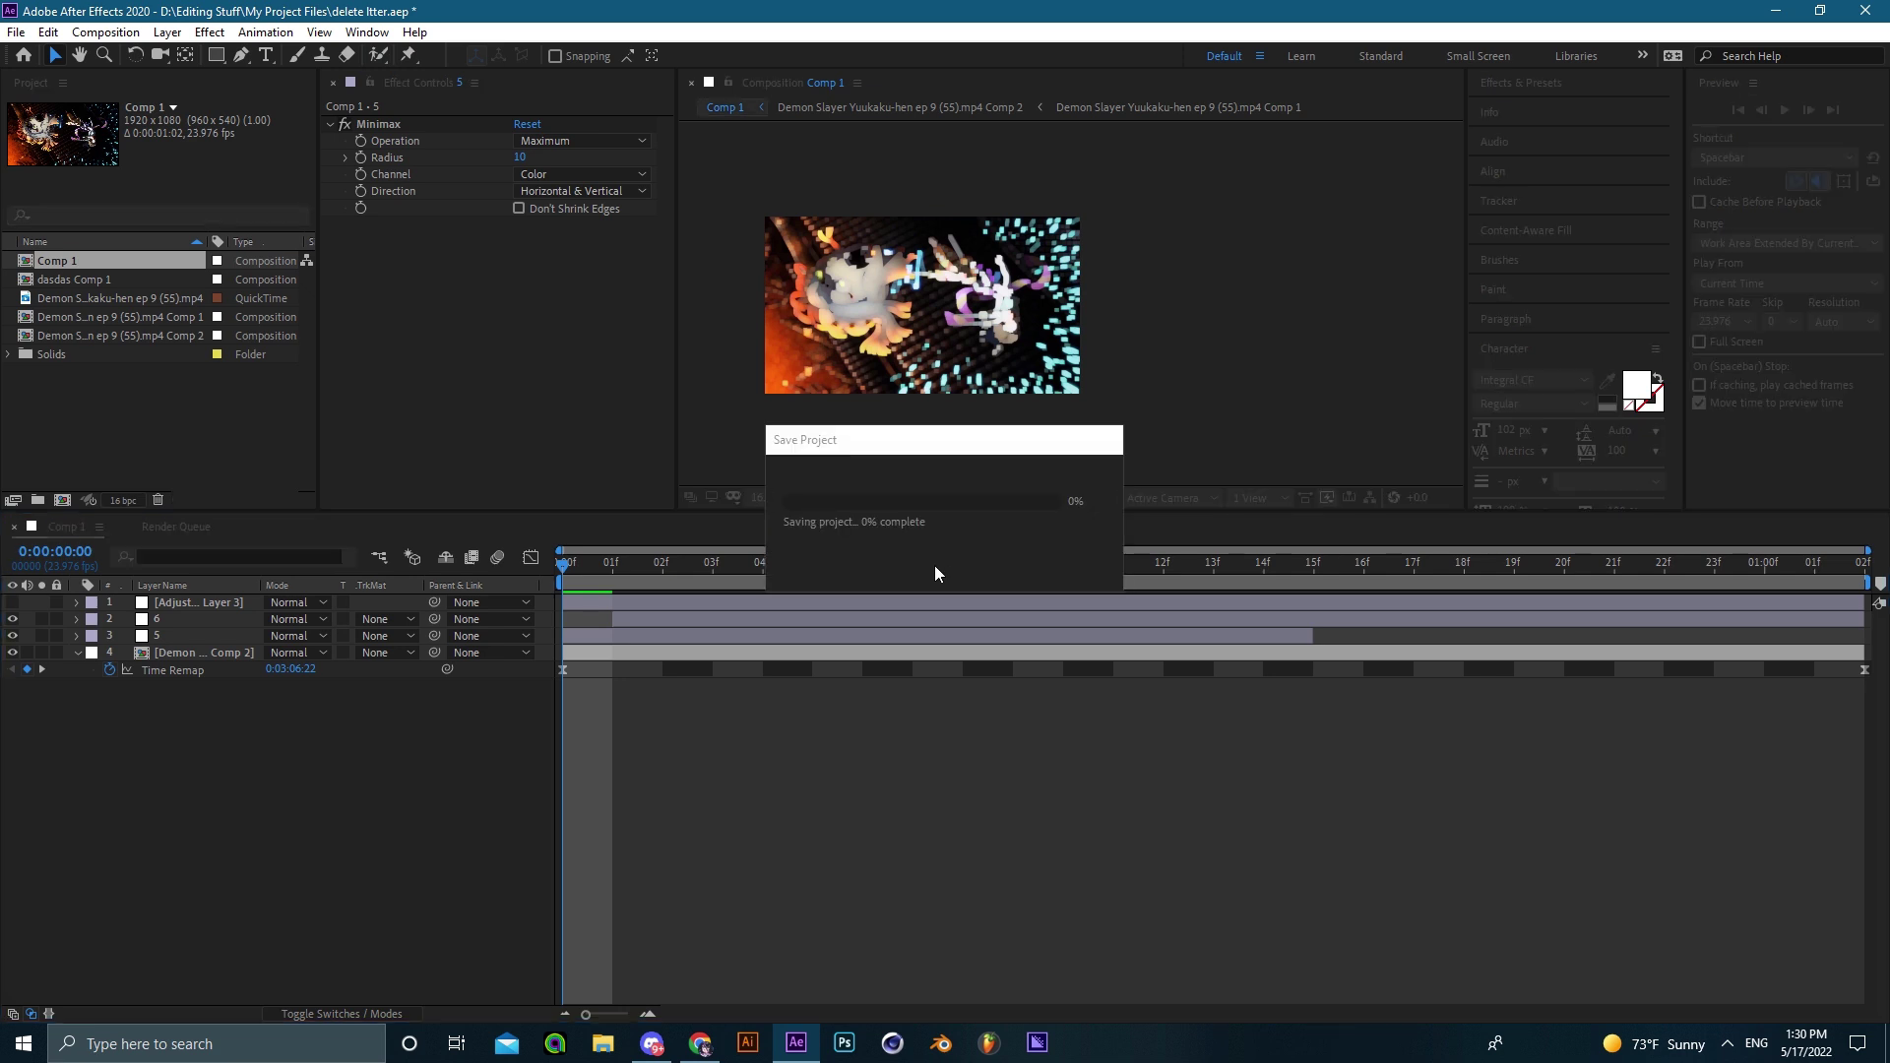
Go to frame 7, delete the lens blur adjustment layer and layer 6, and fit the composition in the view.
click(911, 567)
click(886, 603)
ctrl+click(853, 619)
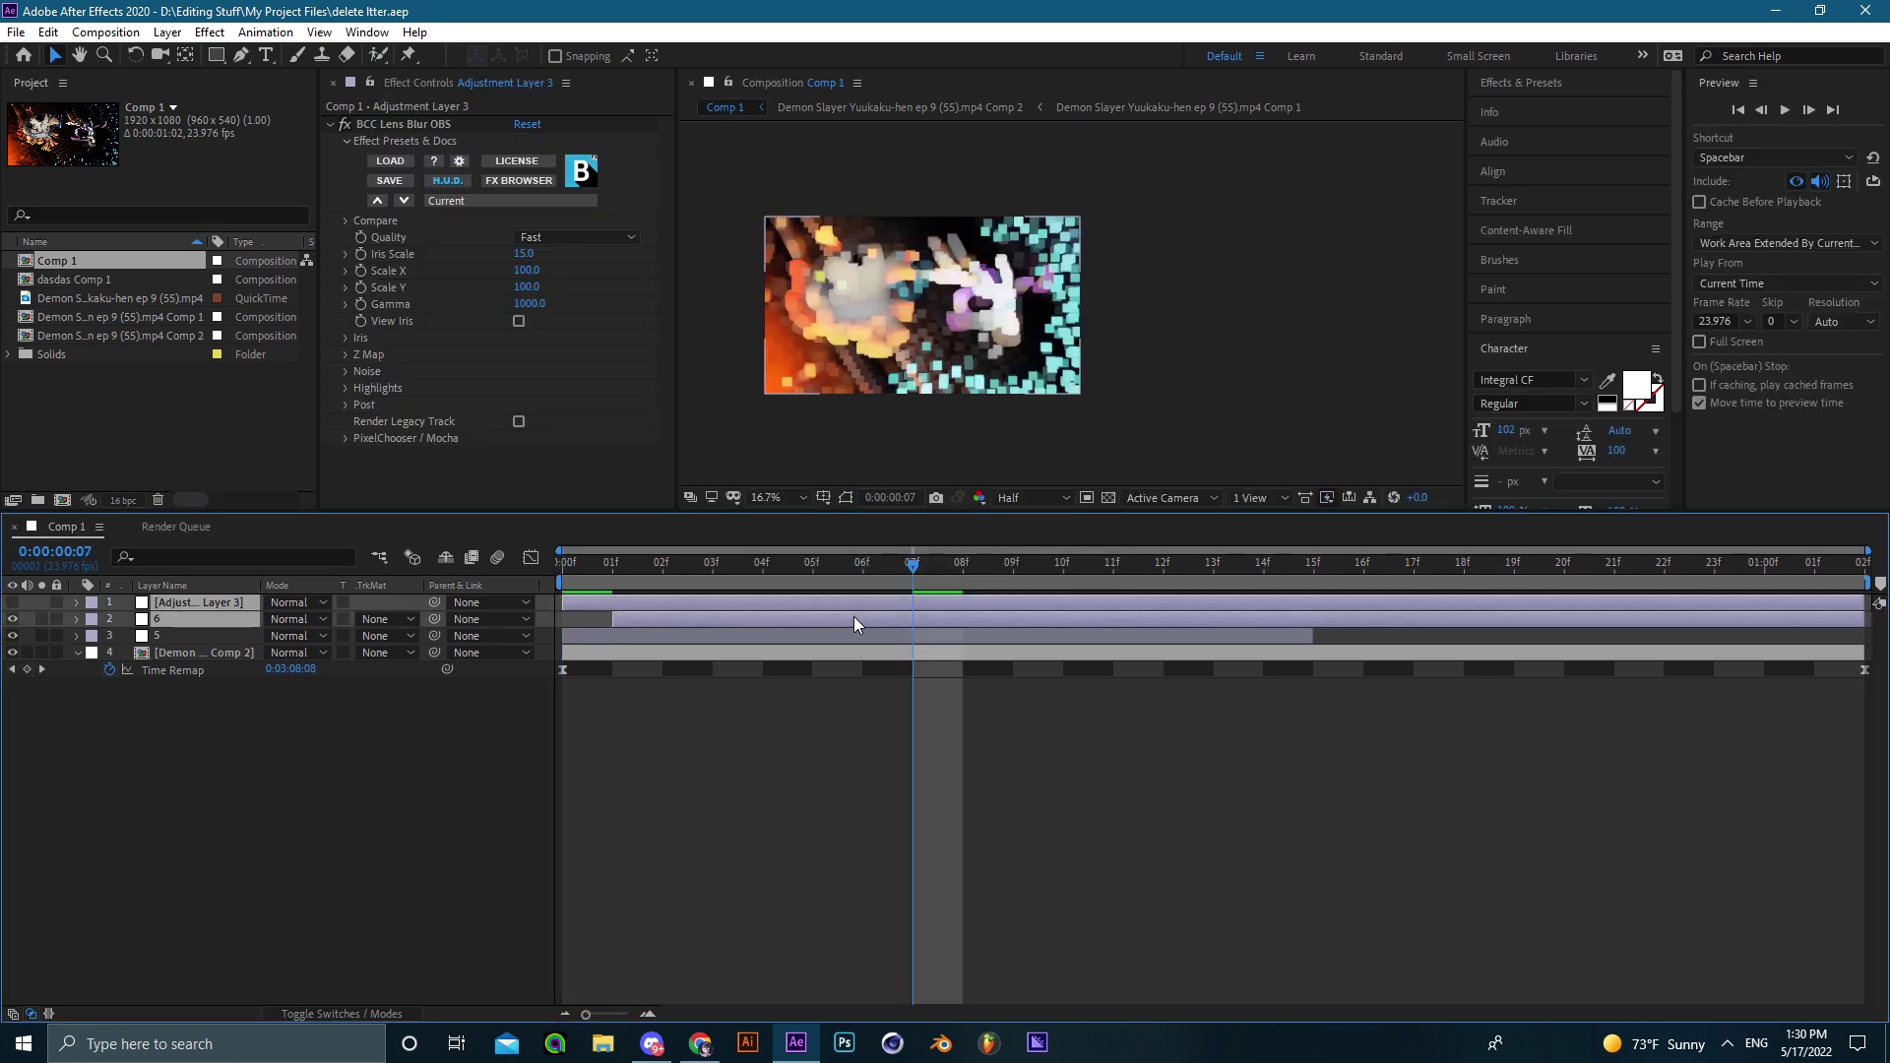
key(Delete)
click(800, 497)
click(778, 555)
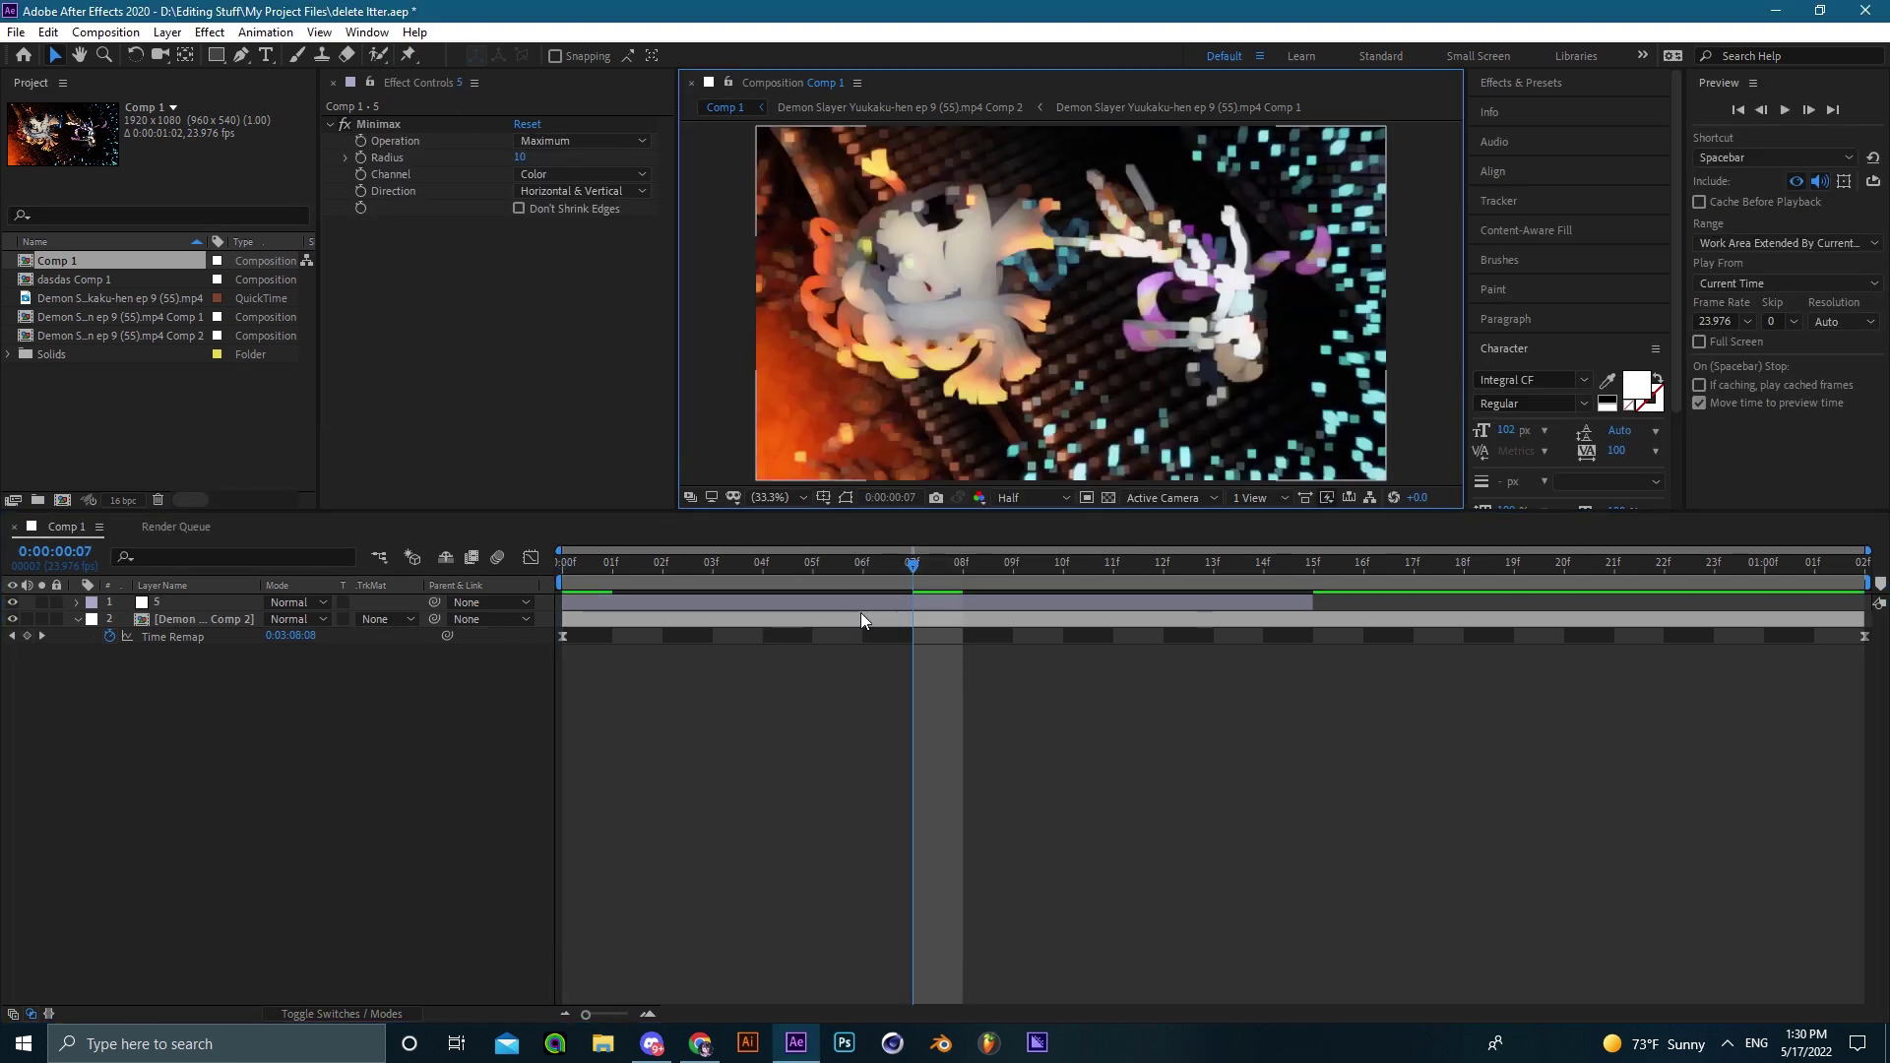
Compare layer 5's Minimax result with Don't Shrink Edges switched on and off.
click(927, 604)
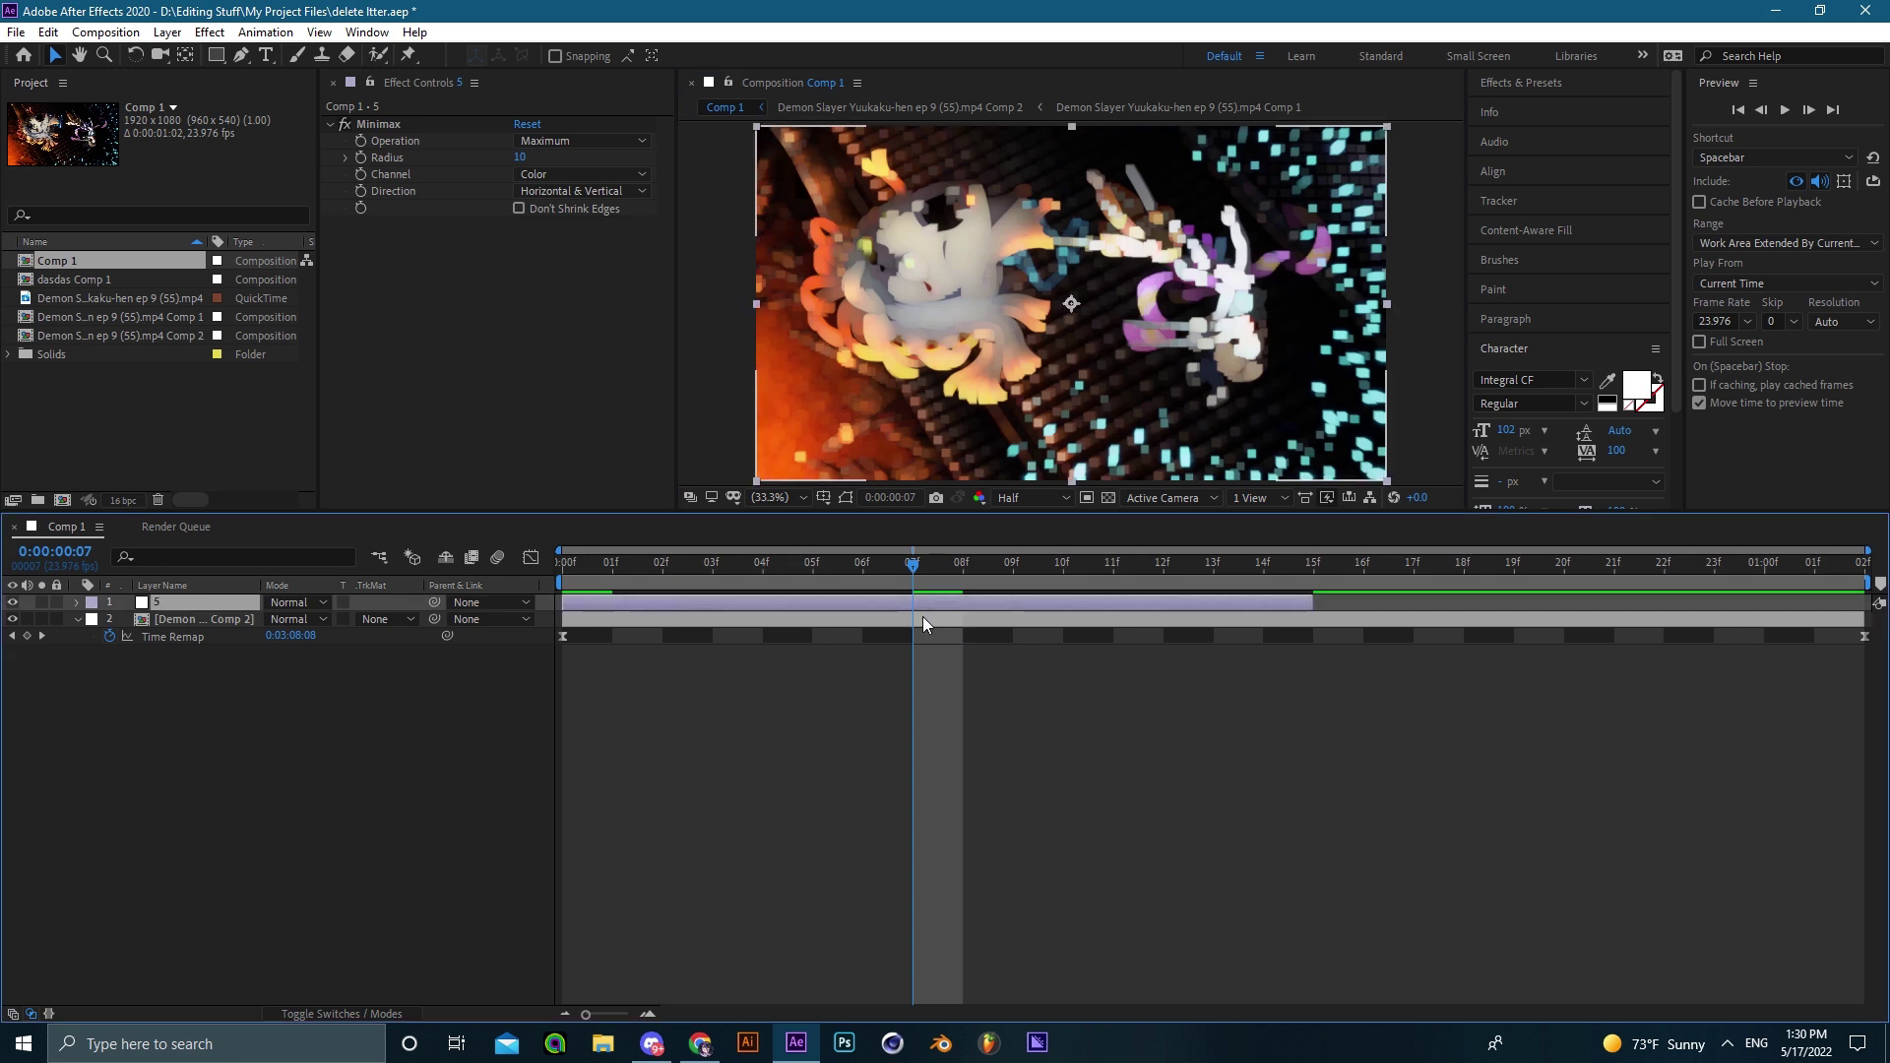
click(518, 208)
click(518, 208)
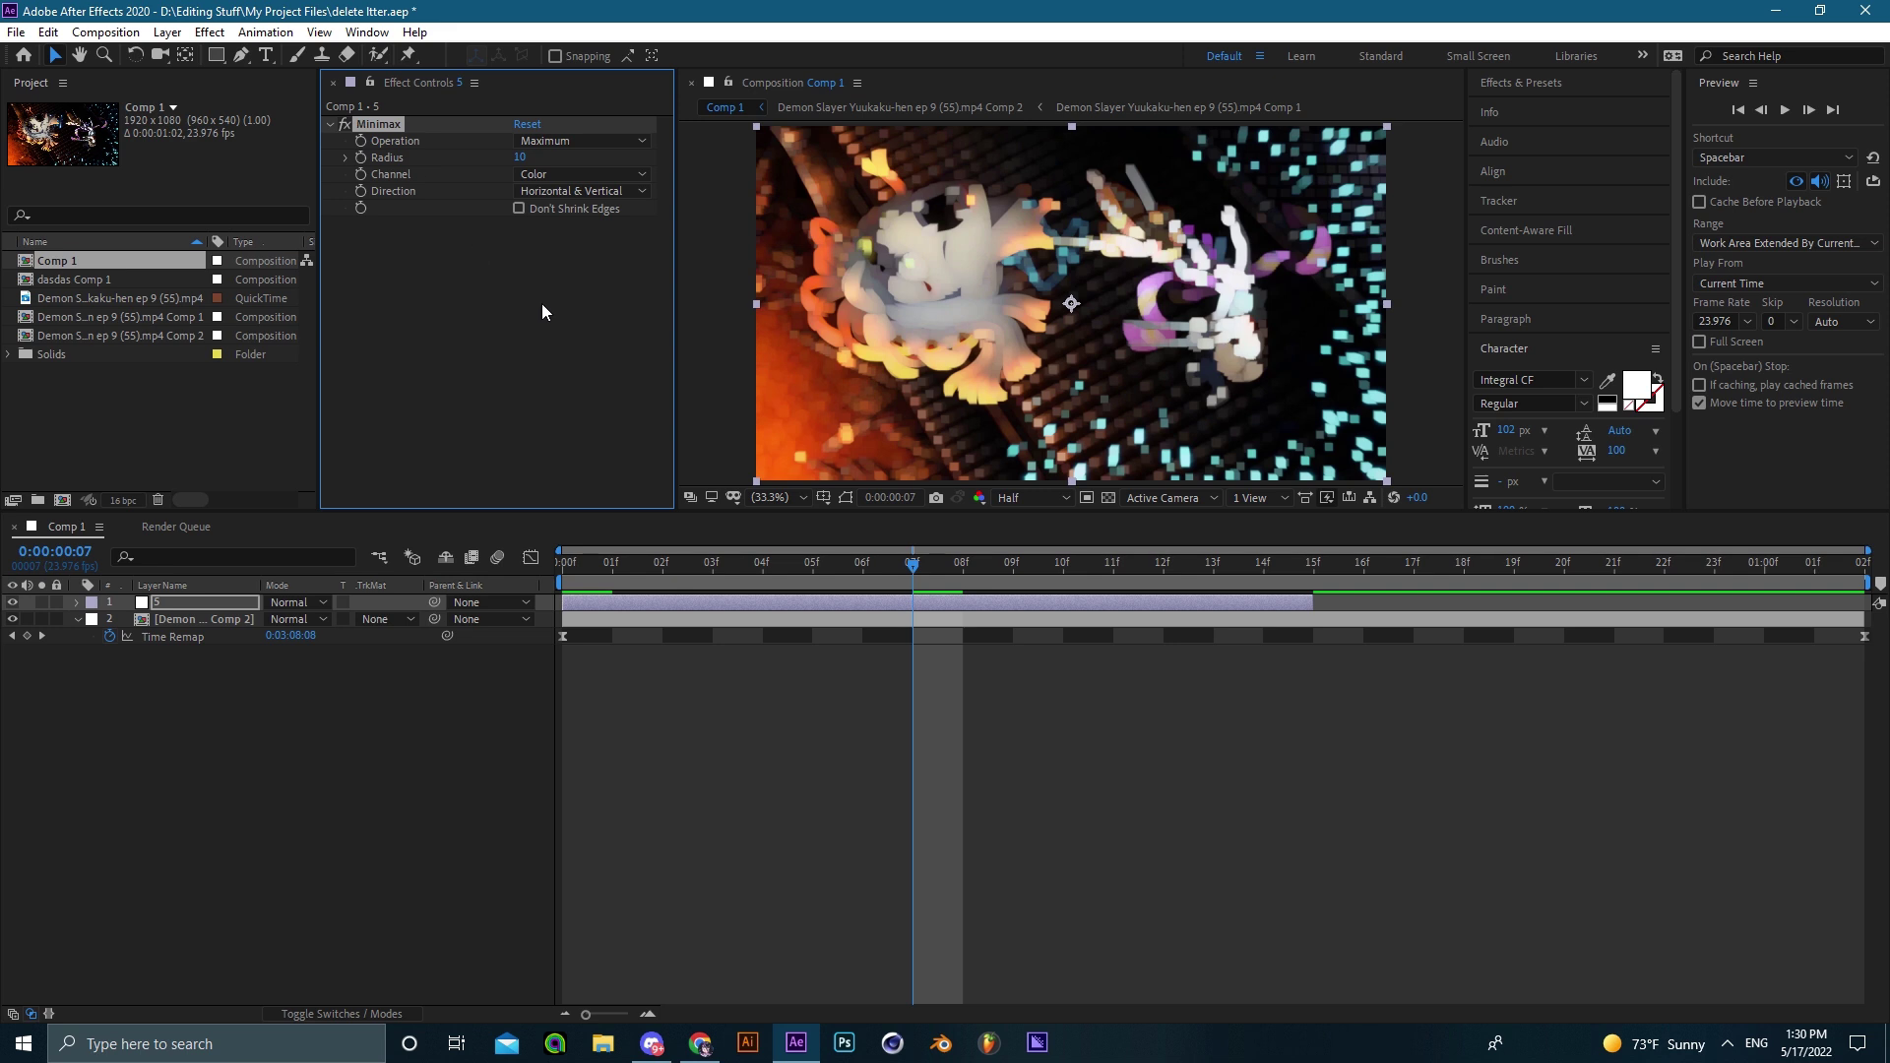